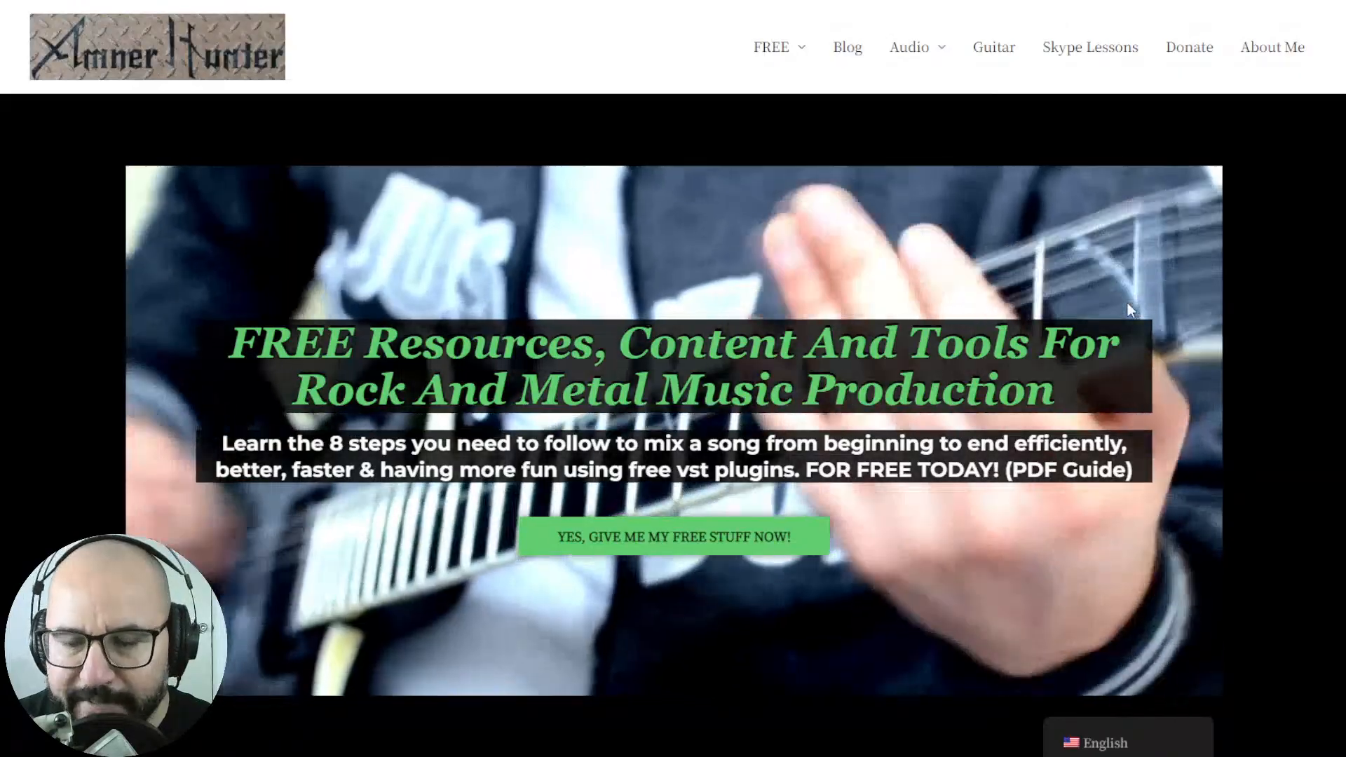
Switch to the Trivium Drums product page and look over its product image, price and purchase options.
key(ctrl+Tab)
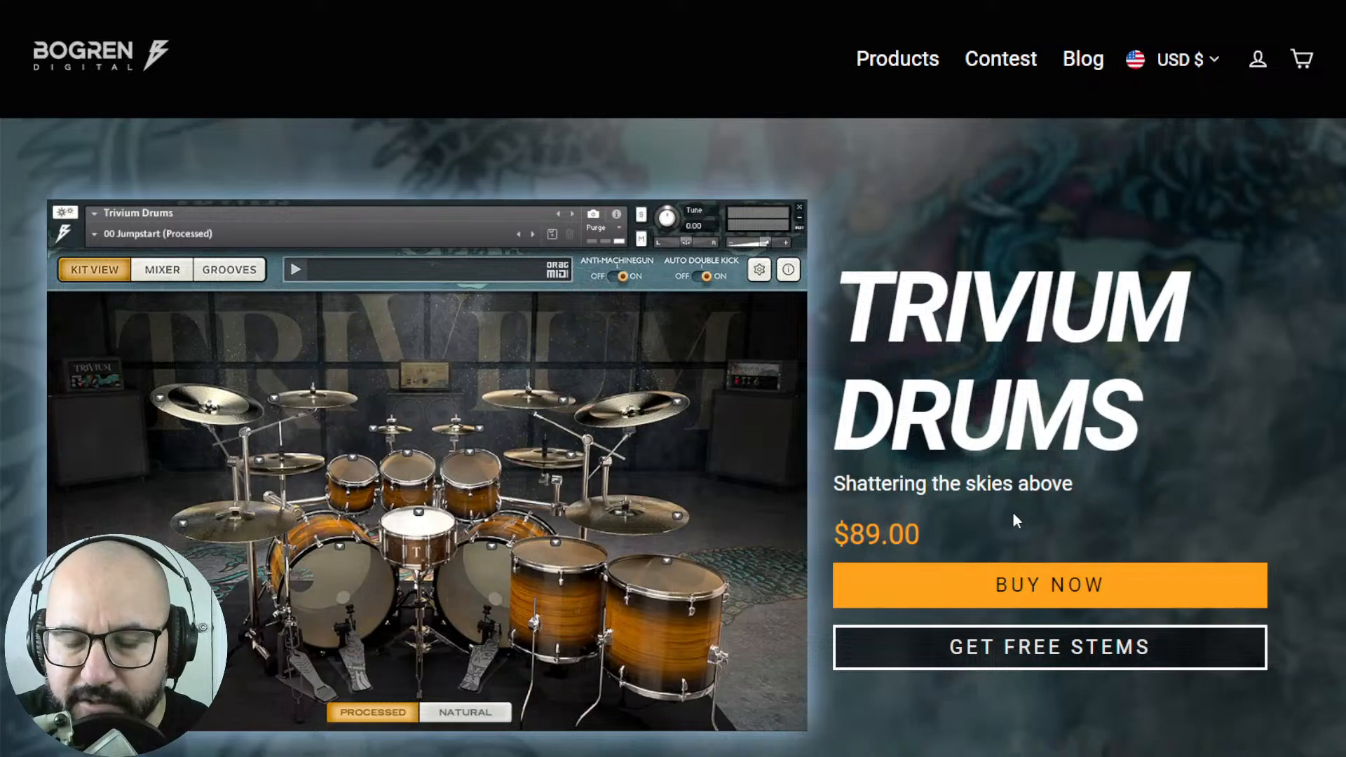
scroll(1016, 506, down, 1)
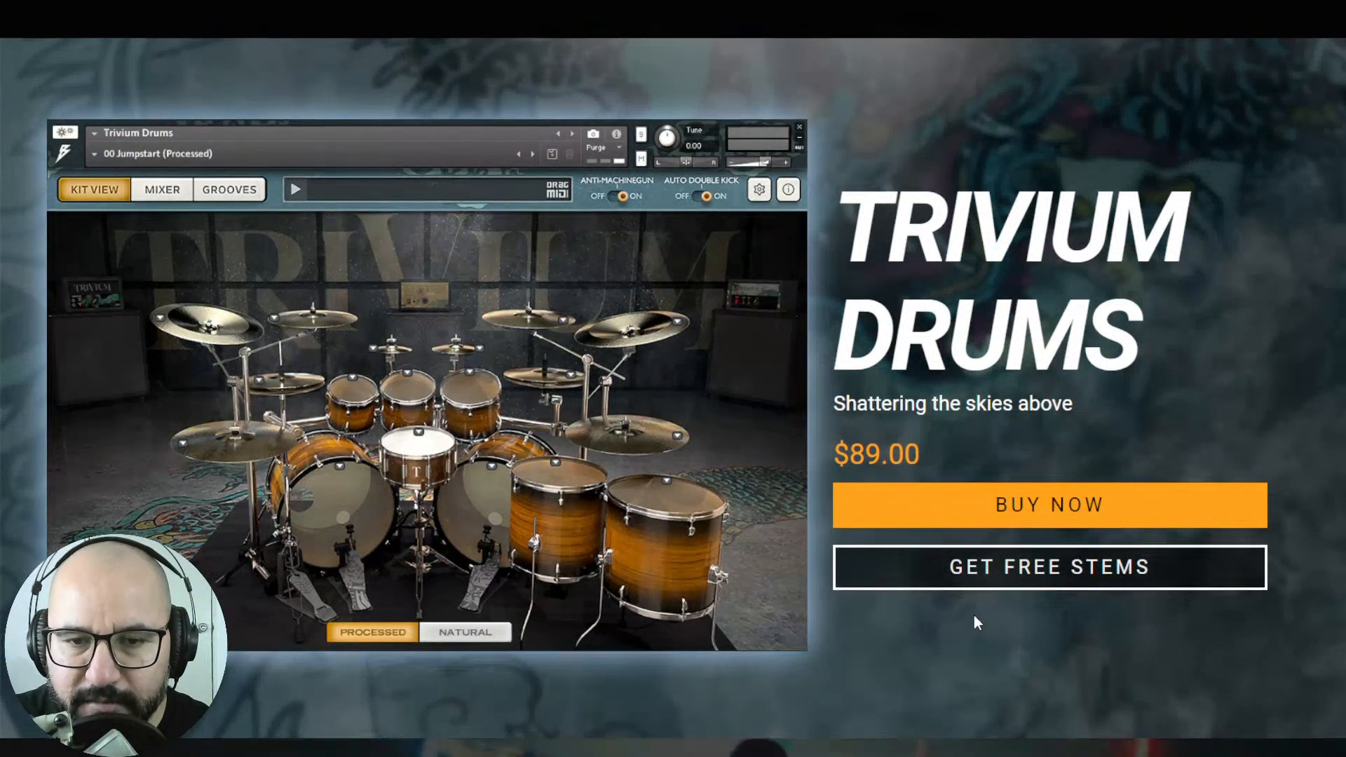
scroll(976, 620, up, 1)
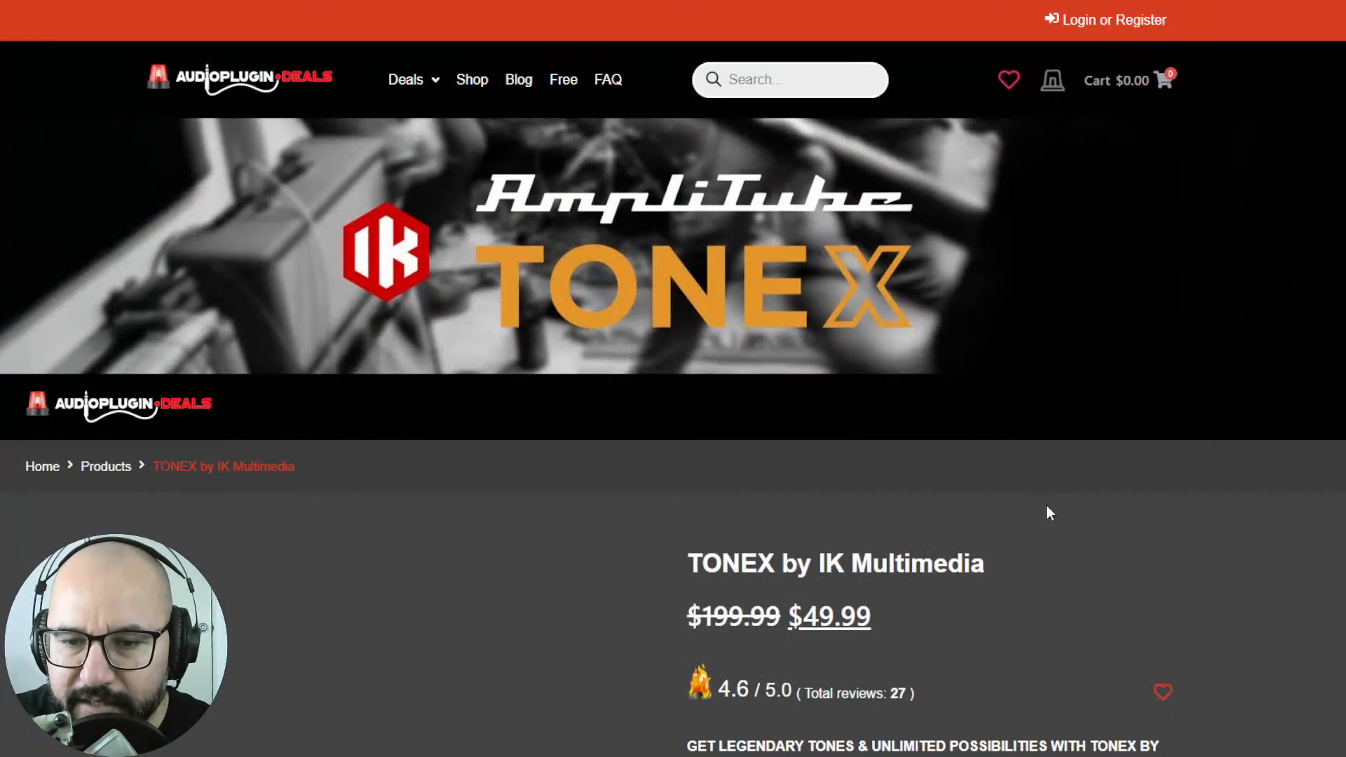
Examine the TONEX by IK Multimedia deal page, including its price, feature list, offer countdown and detailed product description.
scroll(1049, 514, down, 3)
scroll(1049, 518, up, 2)
scroll(1049, 517, down, 6)
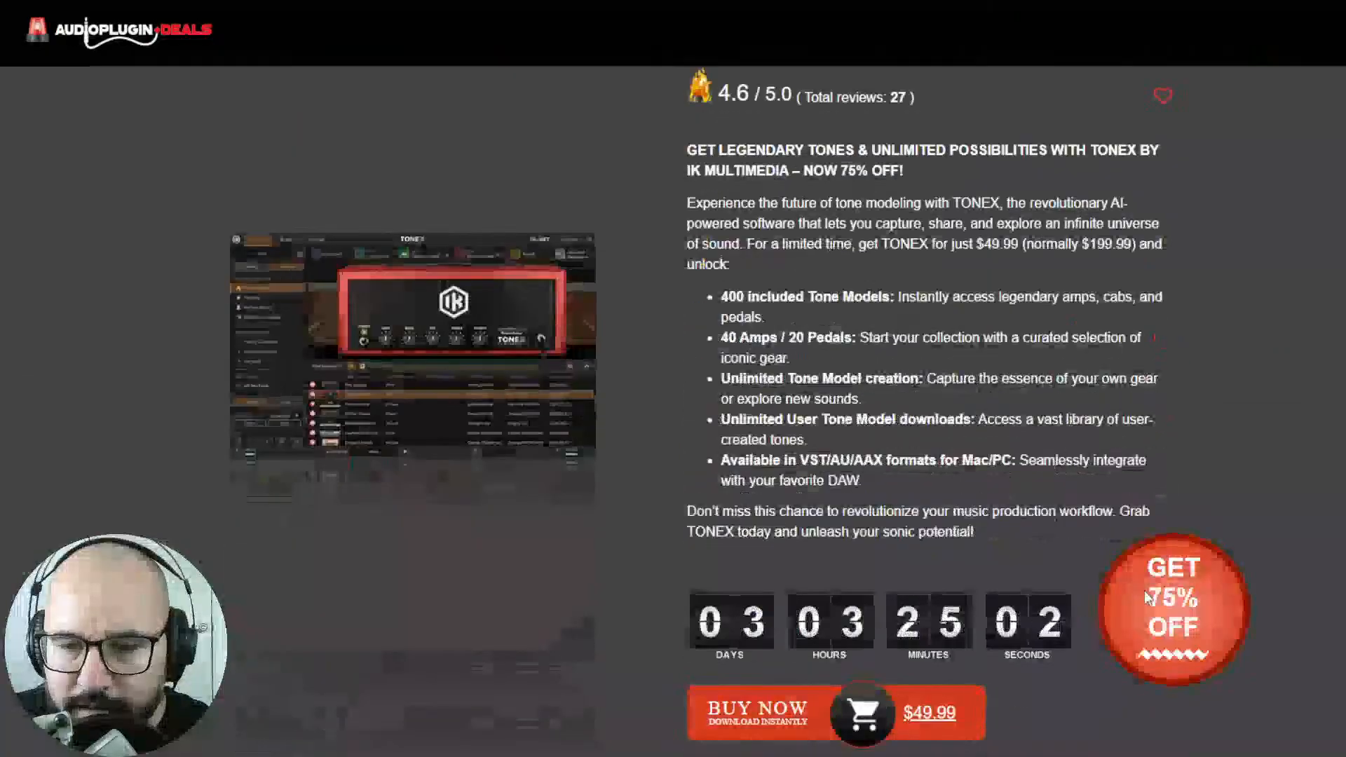
scroll(975, 463, up, 3)
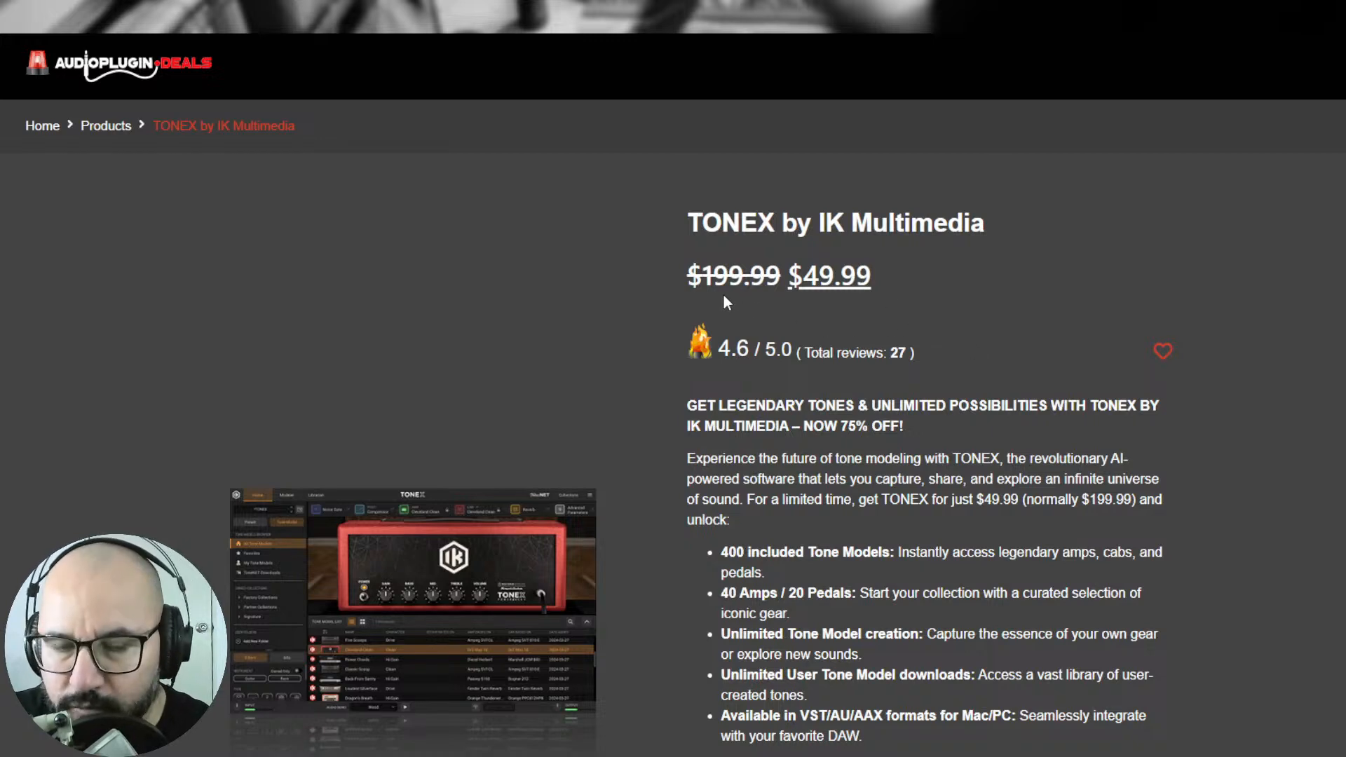
scroll(1012, 414, down, 5)
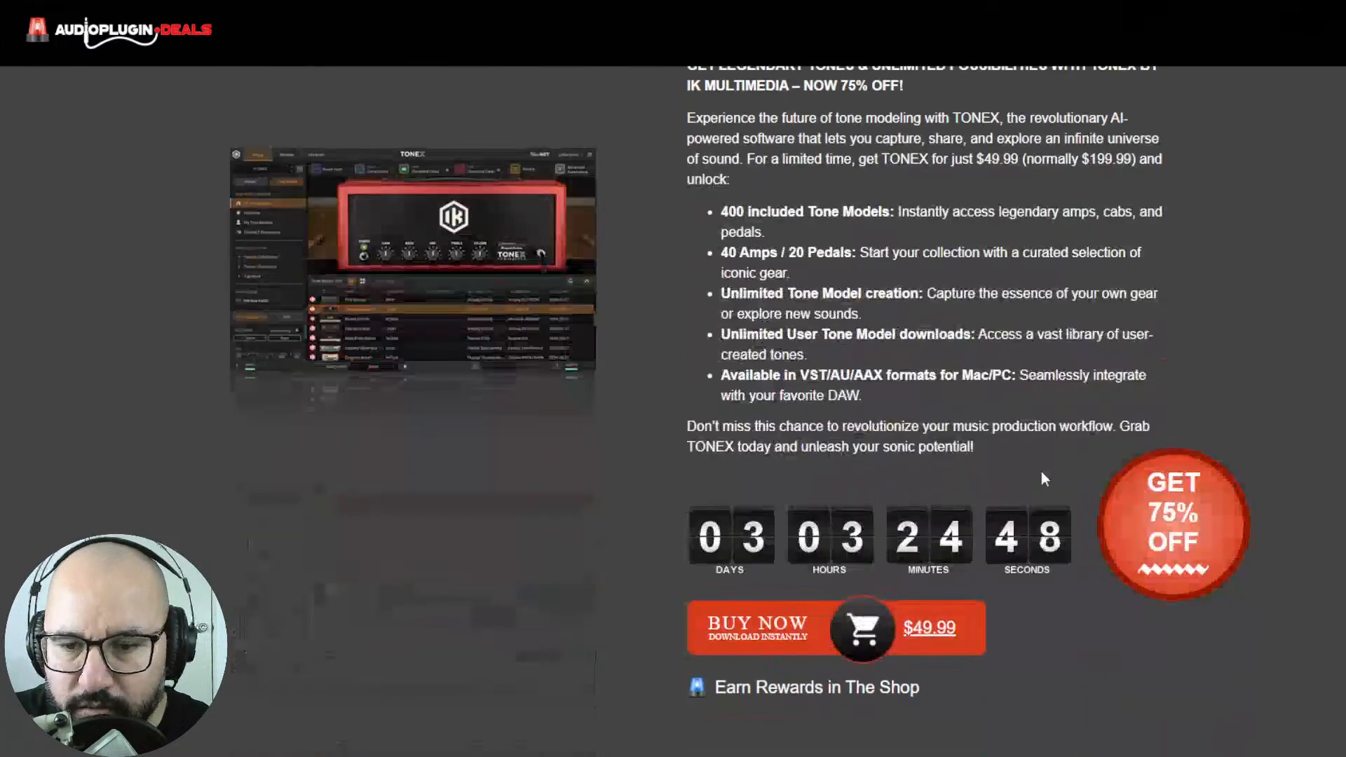
scroll(811, 309, up, 1)
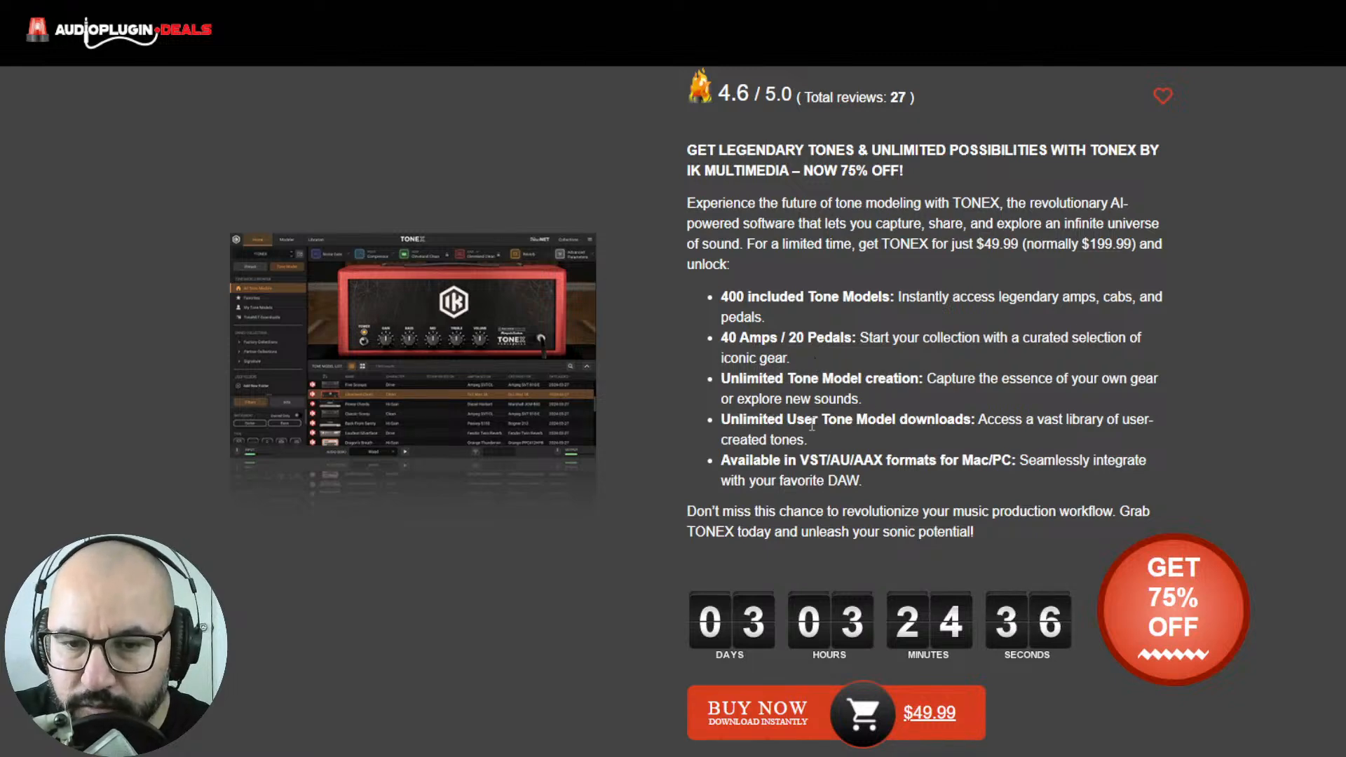
scroll(864, 437, down, 10)
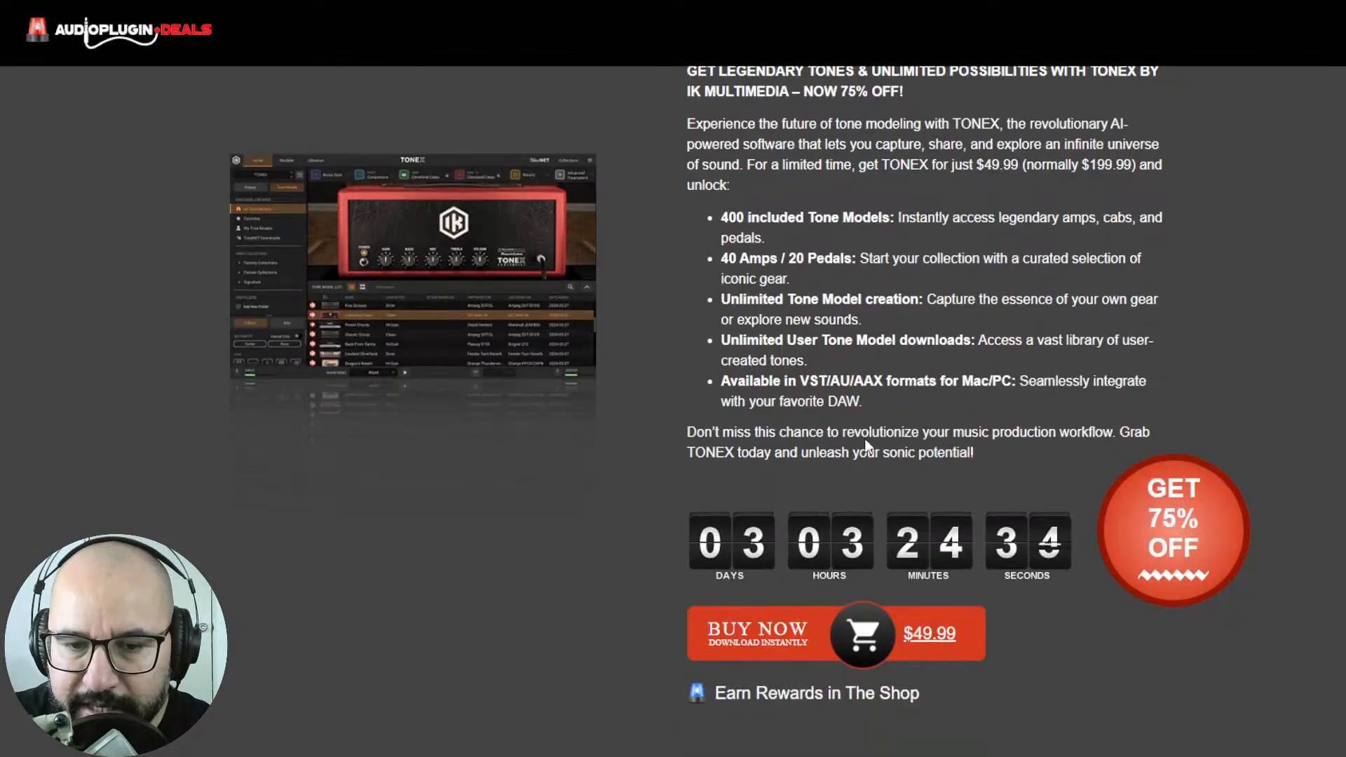
scroll(971, 493, down, 9)
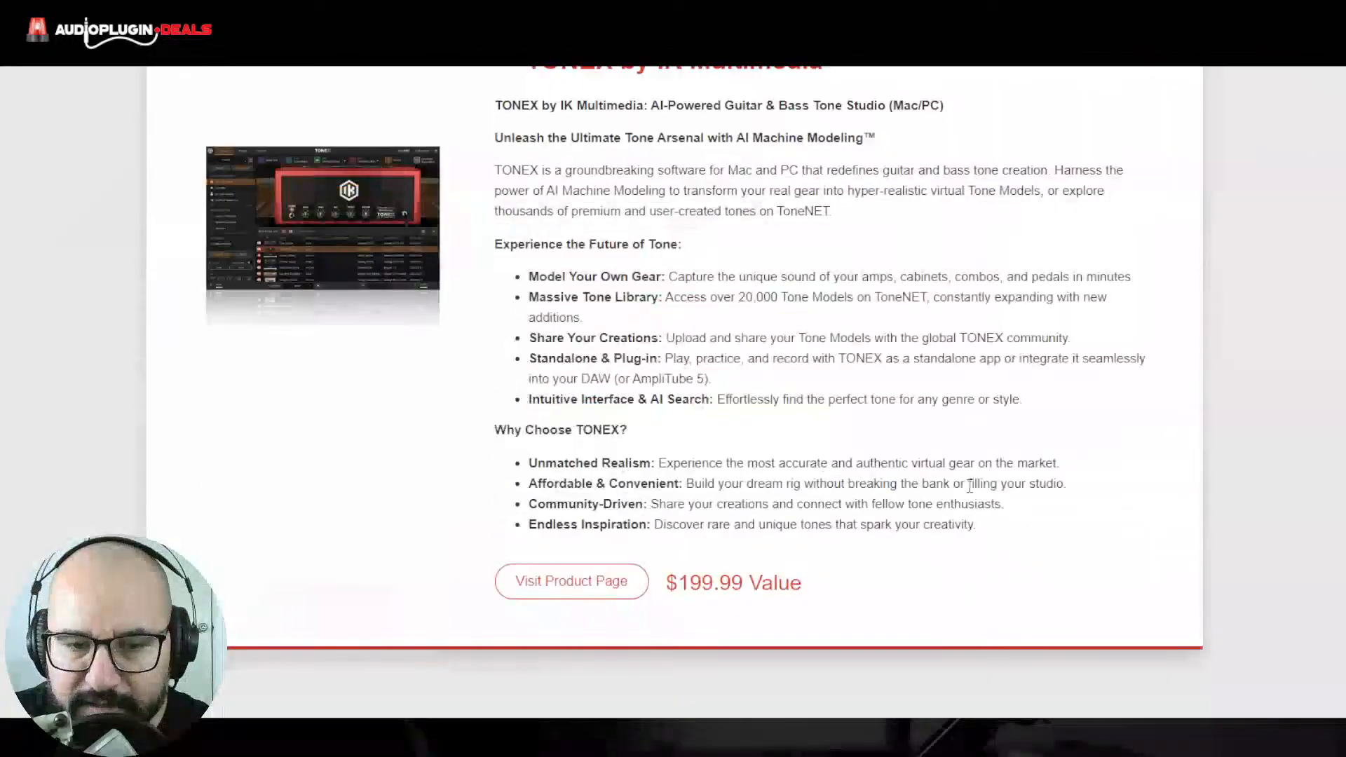
scroll(970, 493, up, 5)
scroll(971, 492, up, 14)
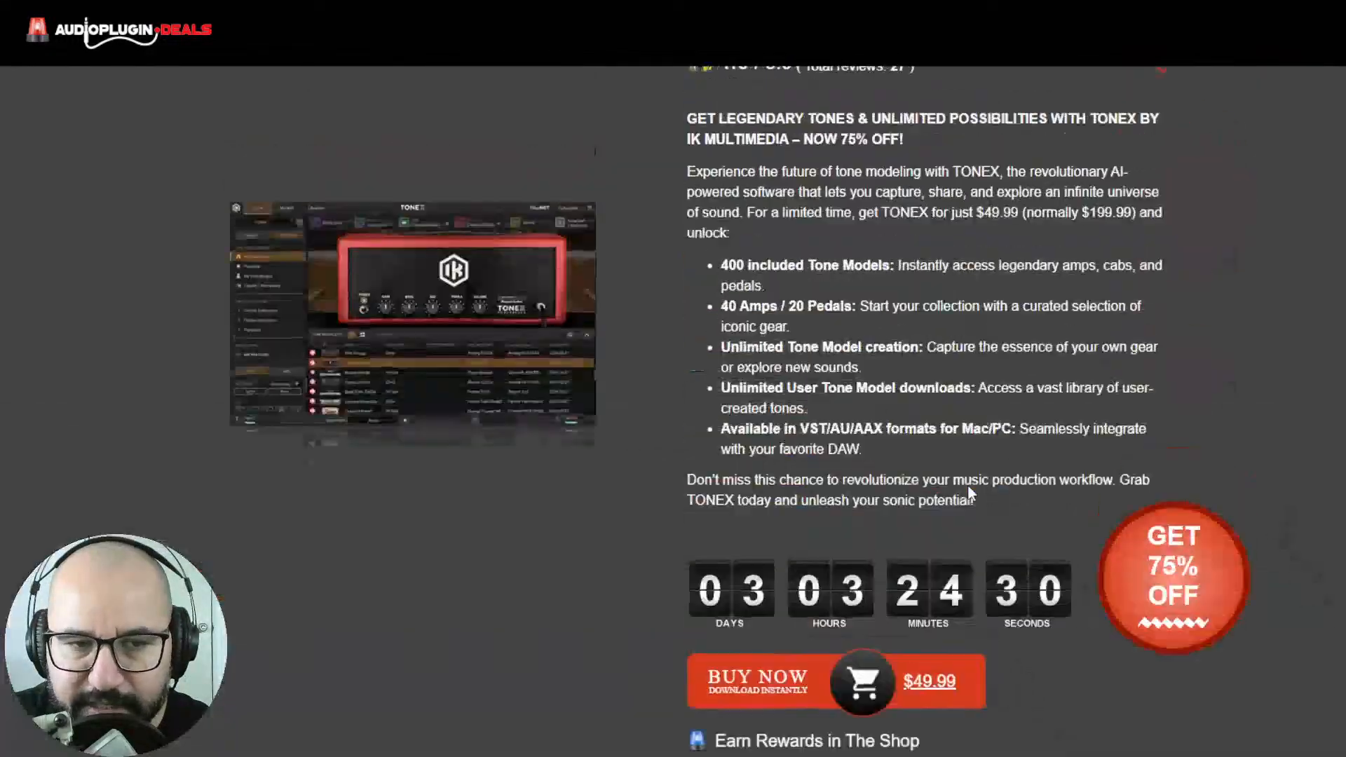
scroll(971, 493, down, 6)
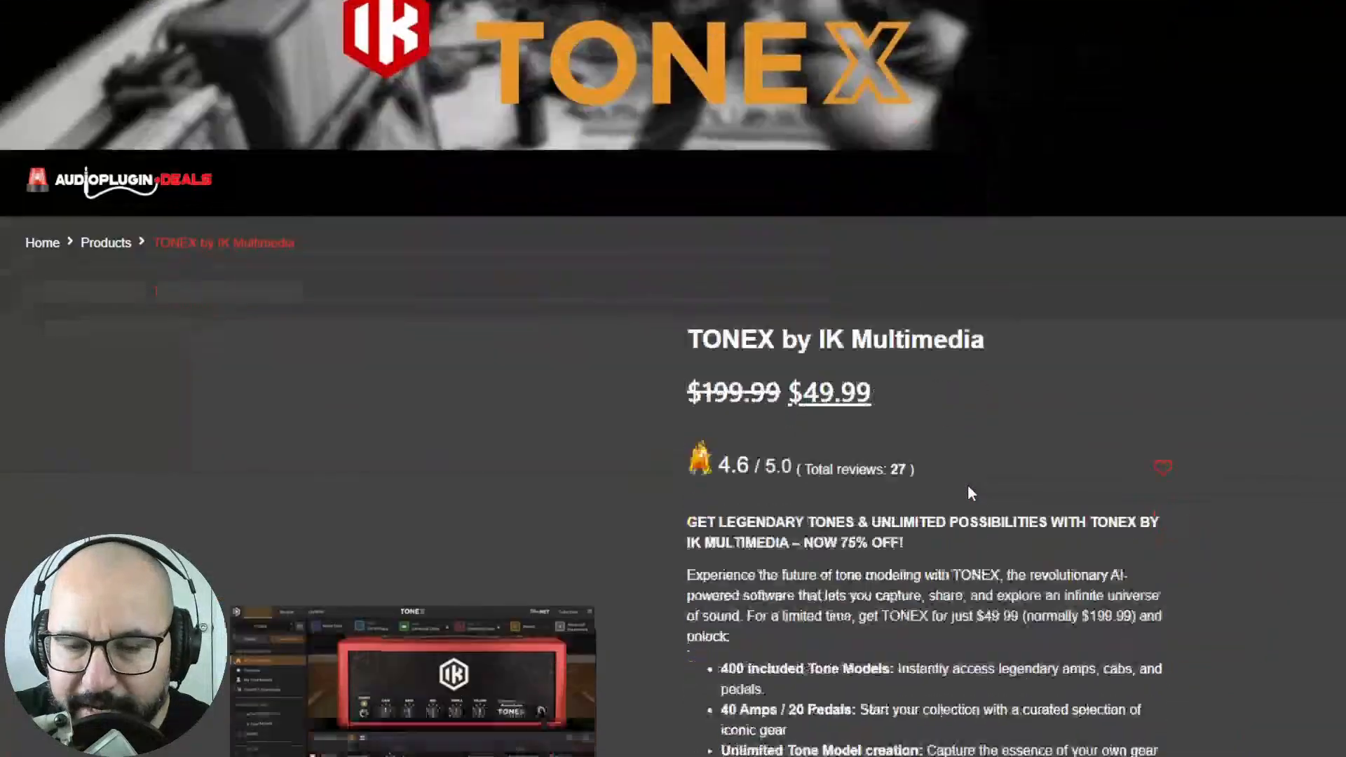
scroll(968, 487, up, 5)
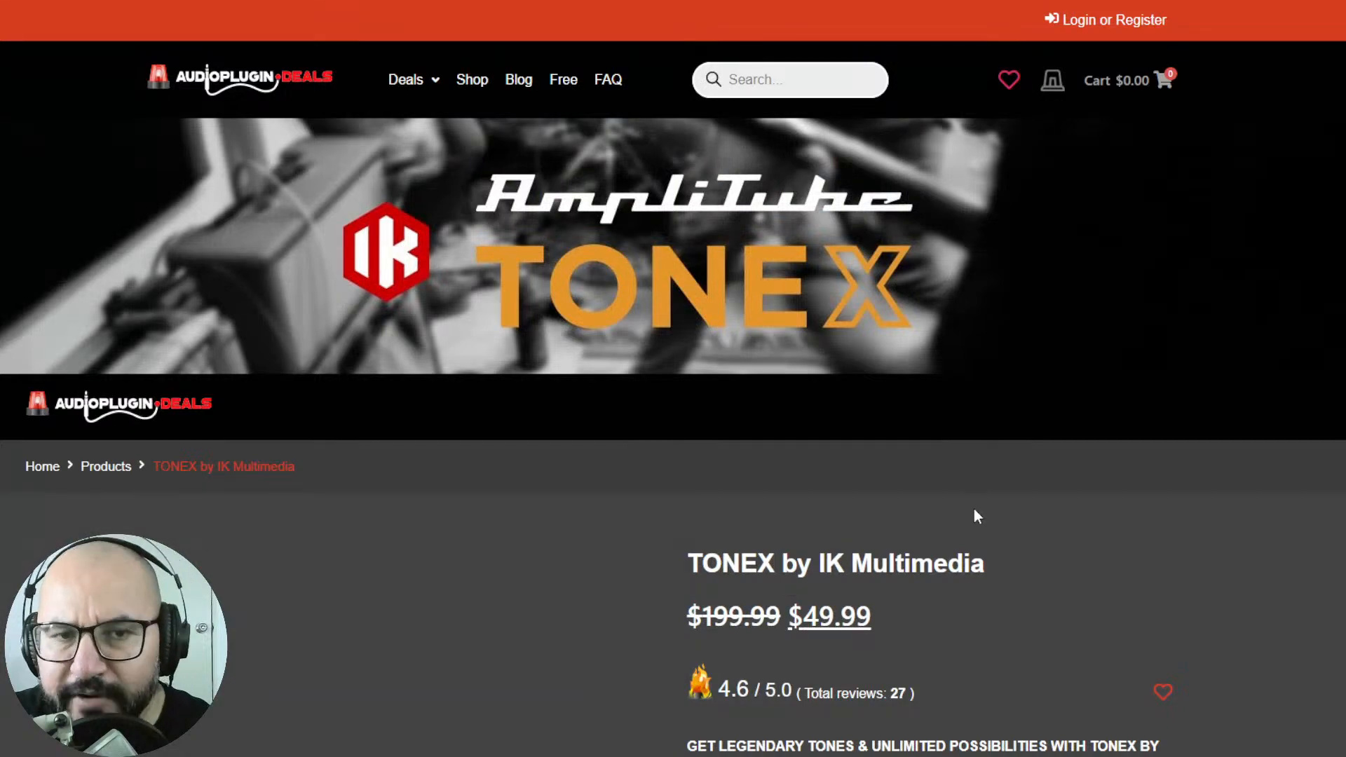
scroll(978, 519, down, 5)
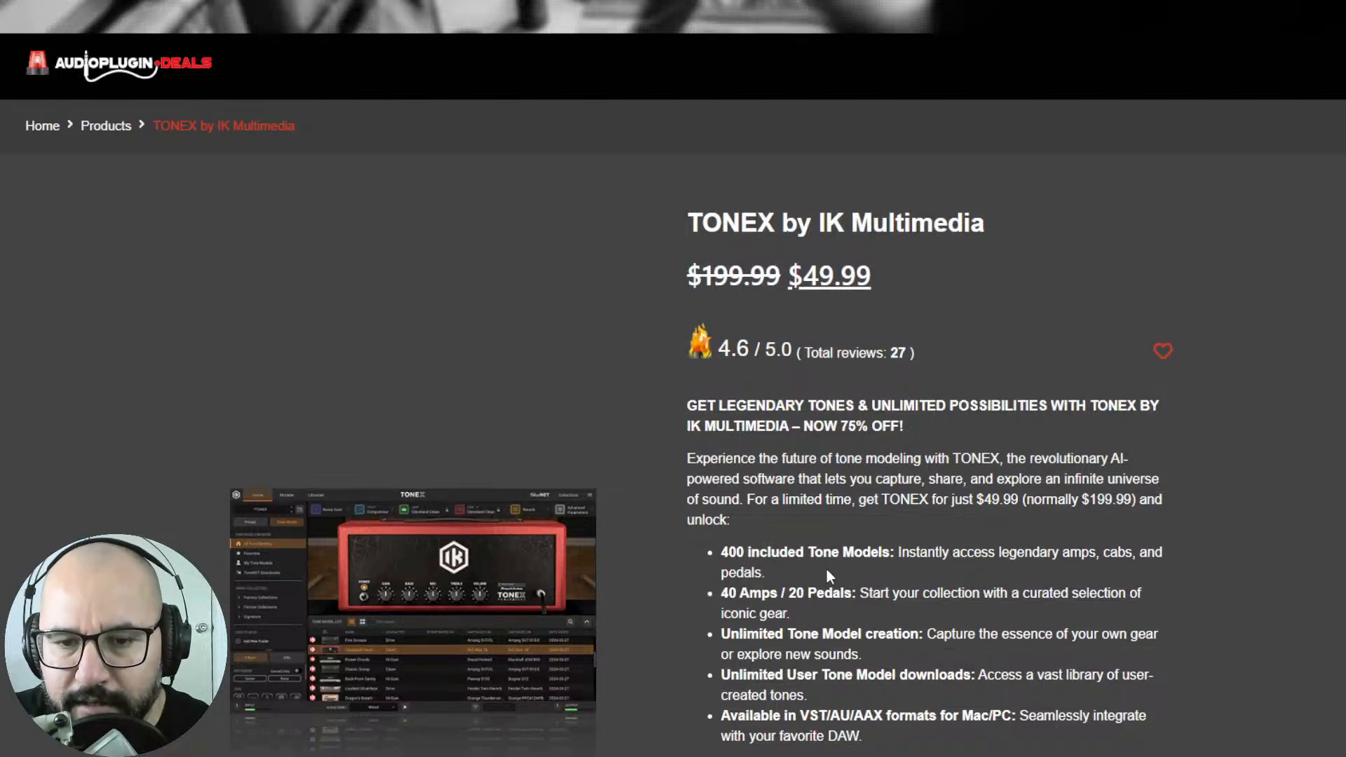
scroll(828, 585, up, 3)
scroll(979, 514, down, 3)
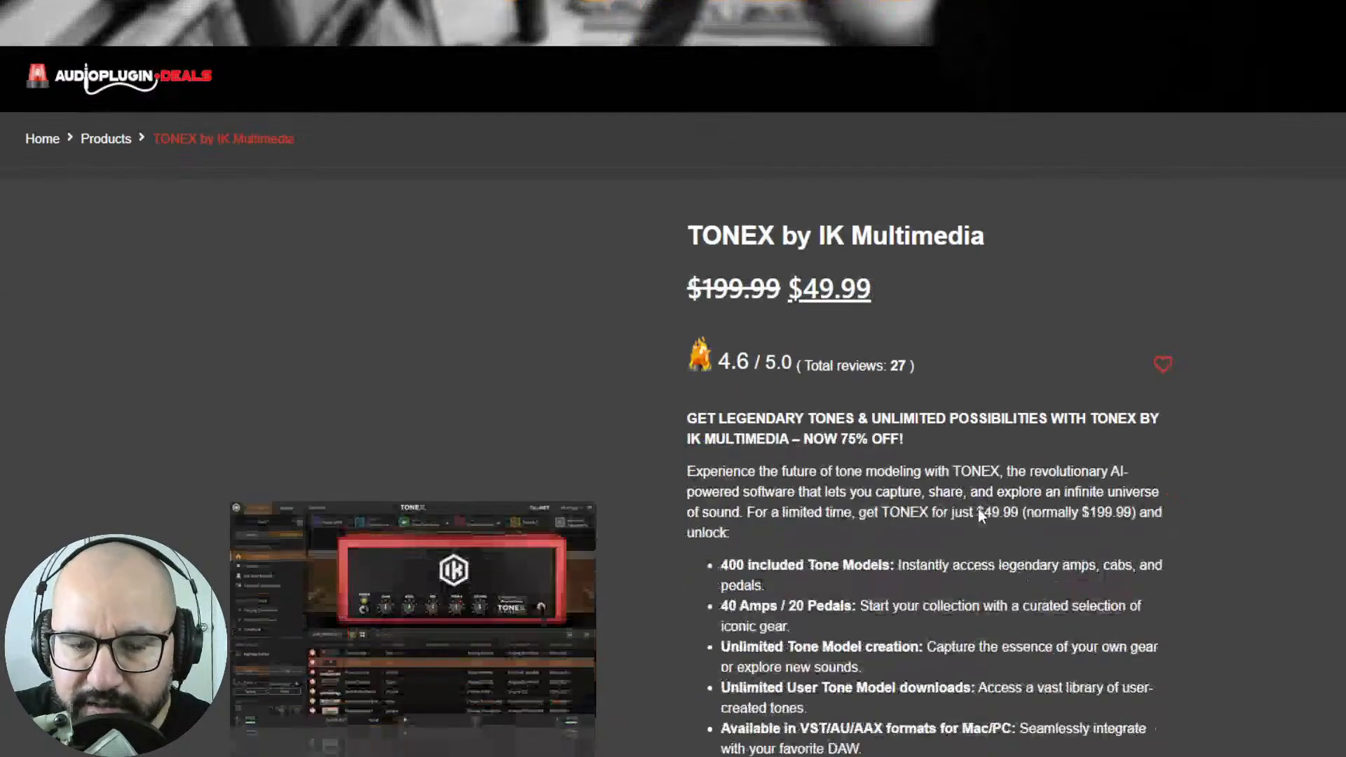
scroll(979, 514, up, 6)
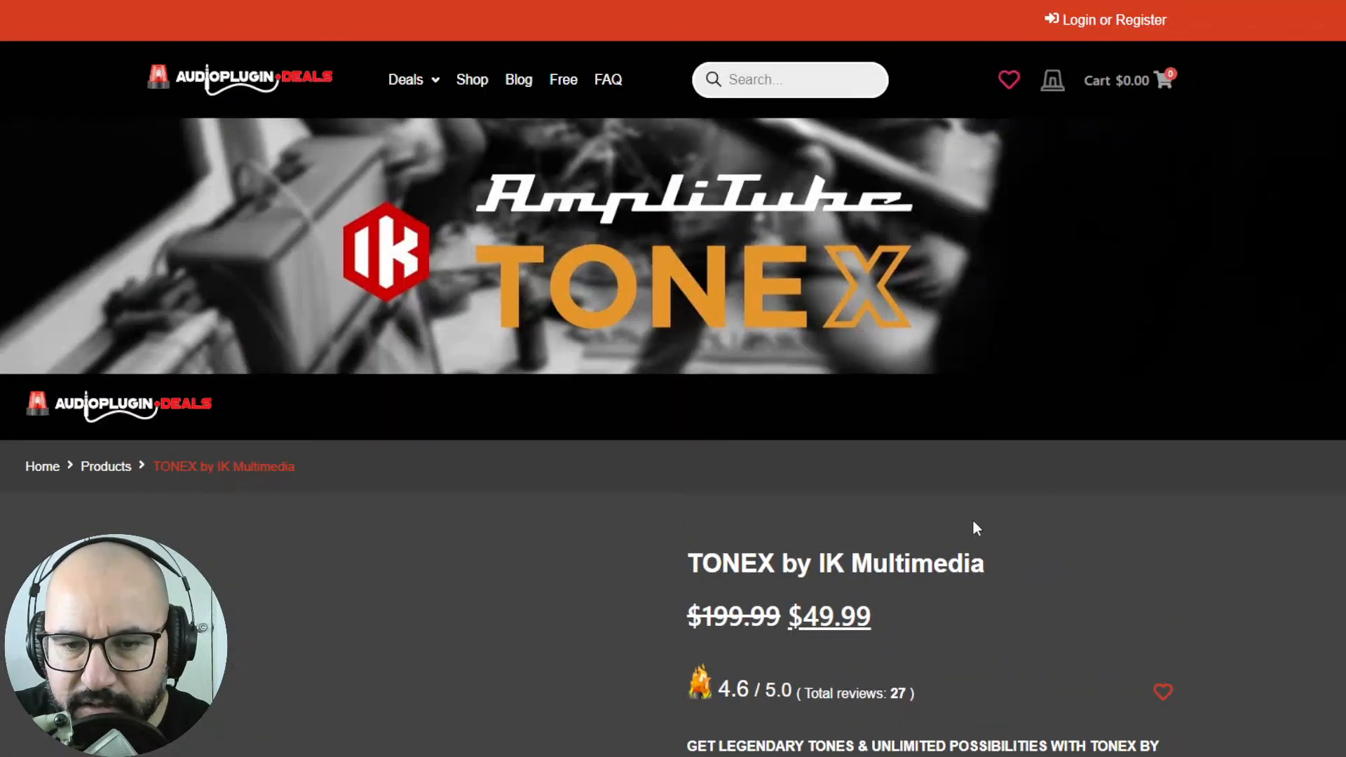
scroll(973, 522, down, 5)
scroll(972, 521, up, 5)
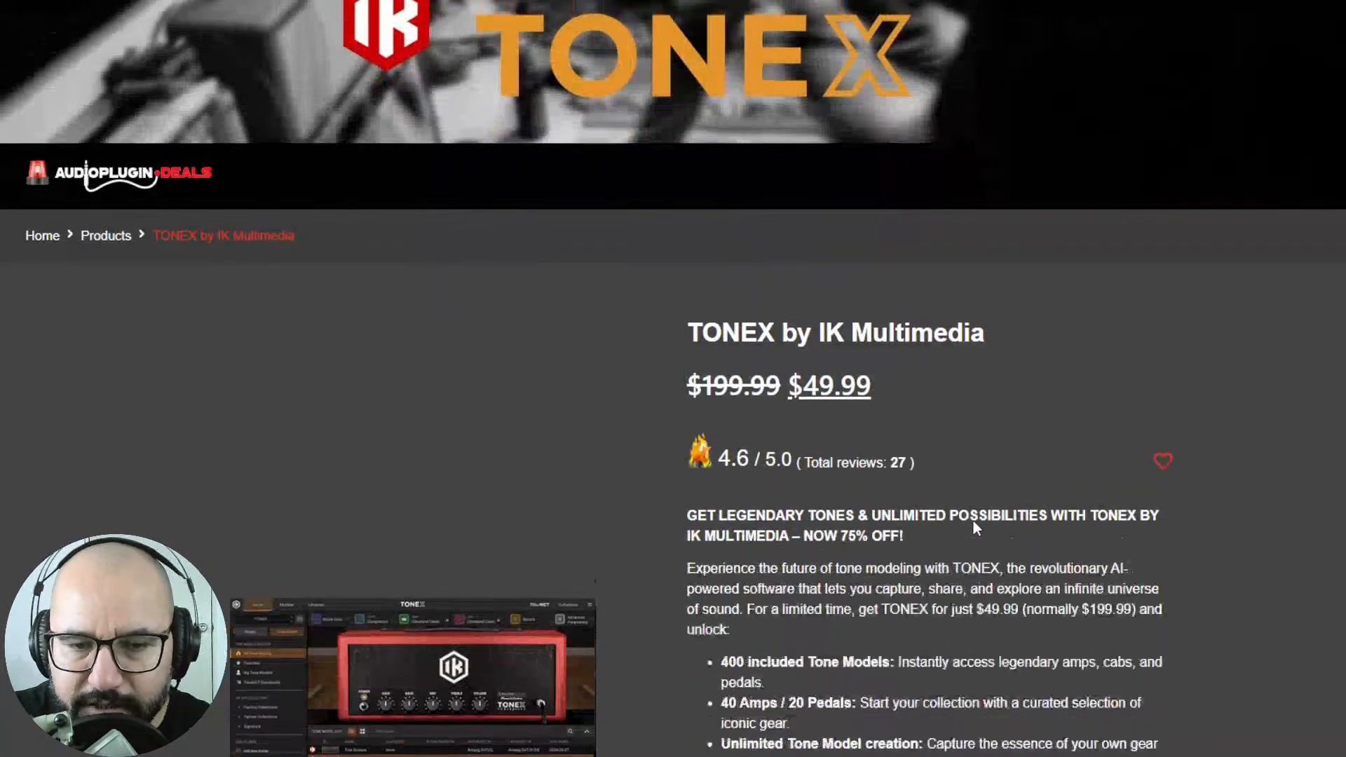
Return to the home page offering free rock and metal music production resources.
key(ctrl+Tab)
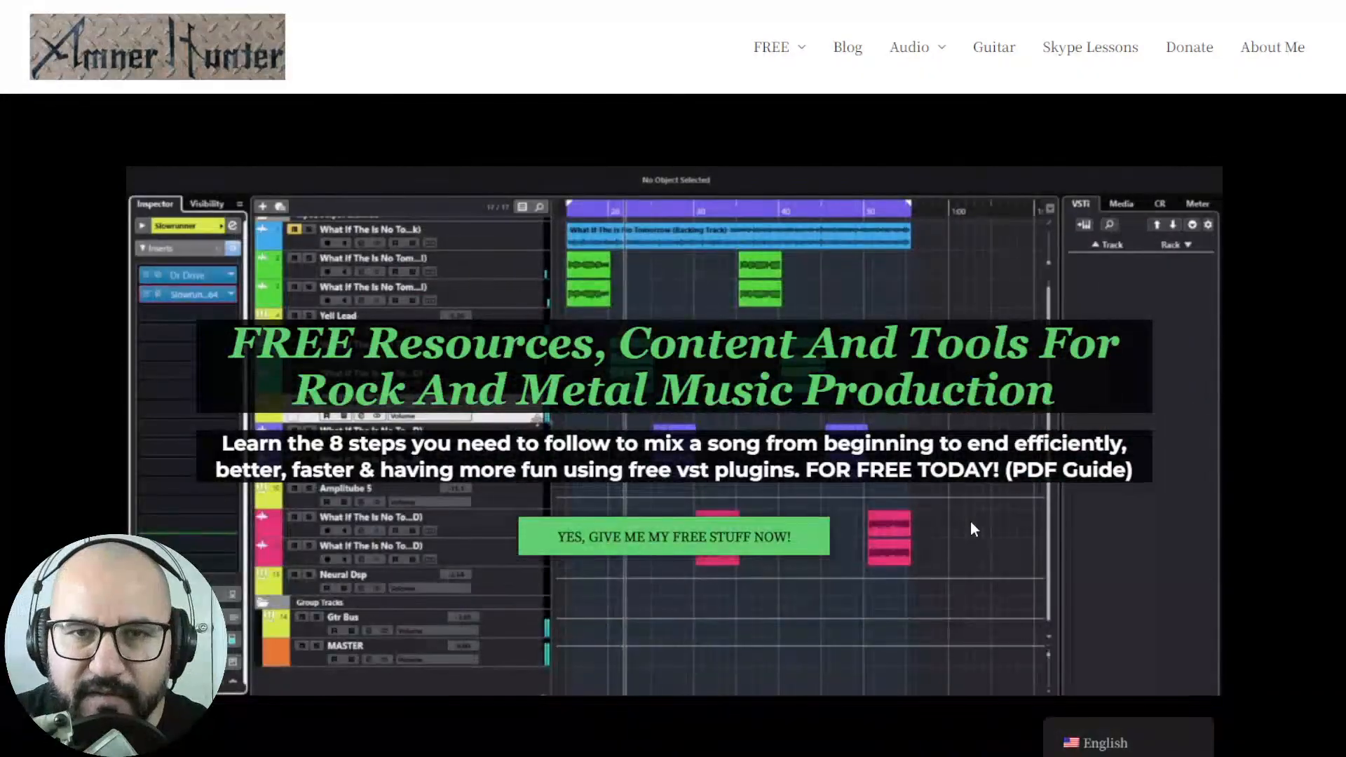
mouse_move(796, 66)
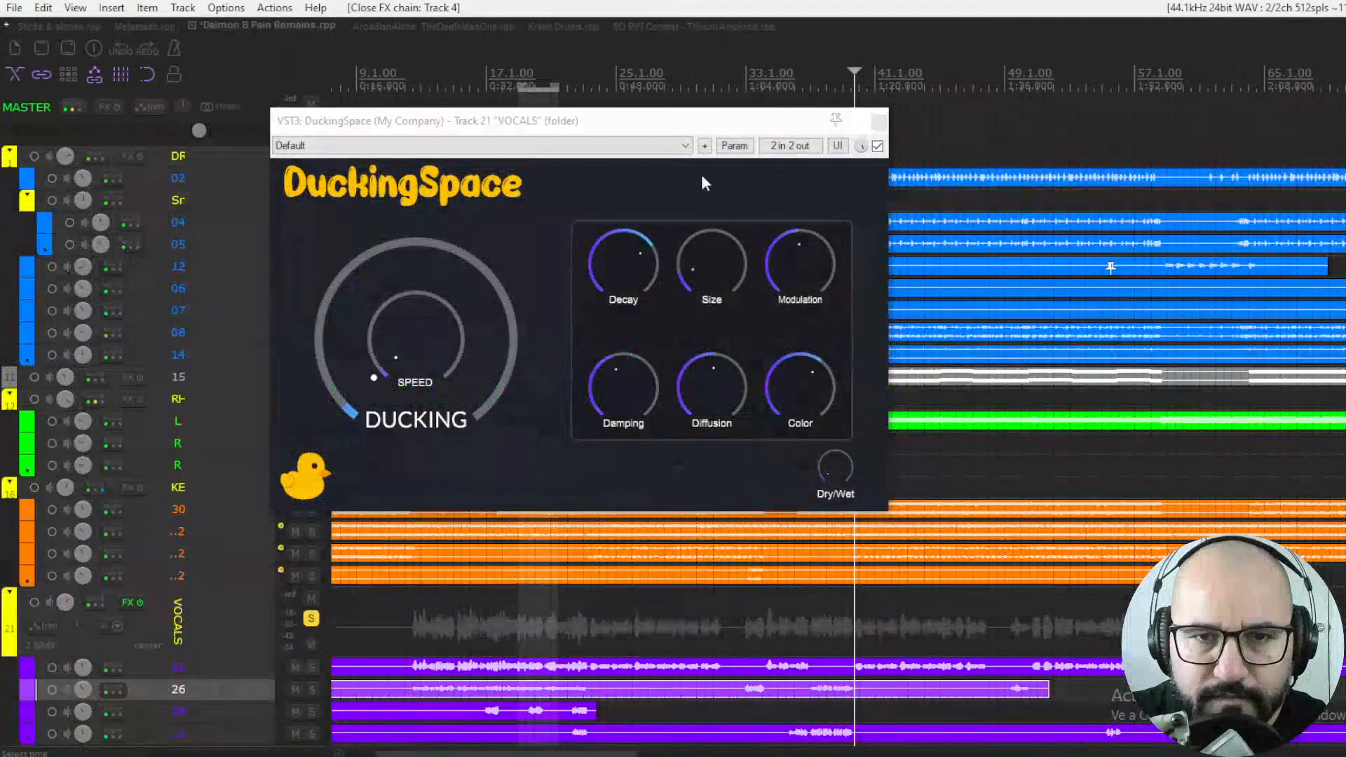
In REAPER, focus the DuckingSpace plugin on the VOCALS track and read the descriptions of its Ducking and Speed controls.
click(668, 135)
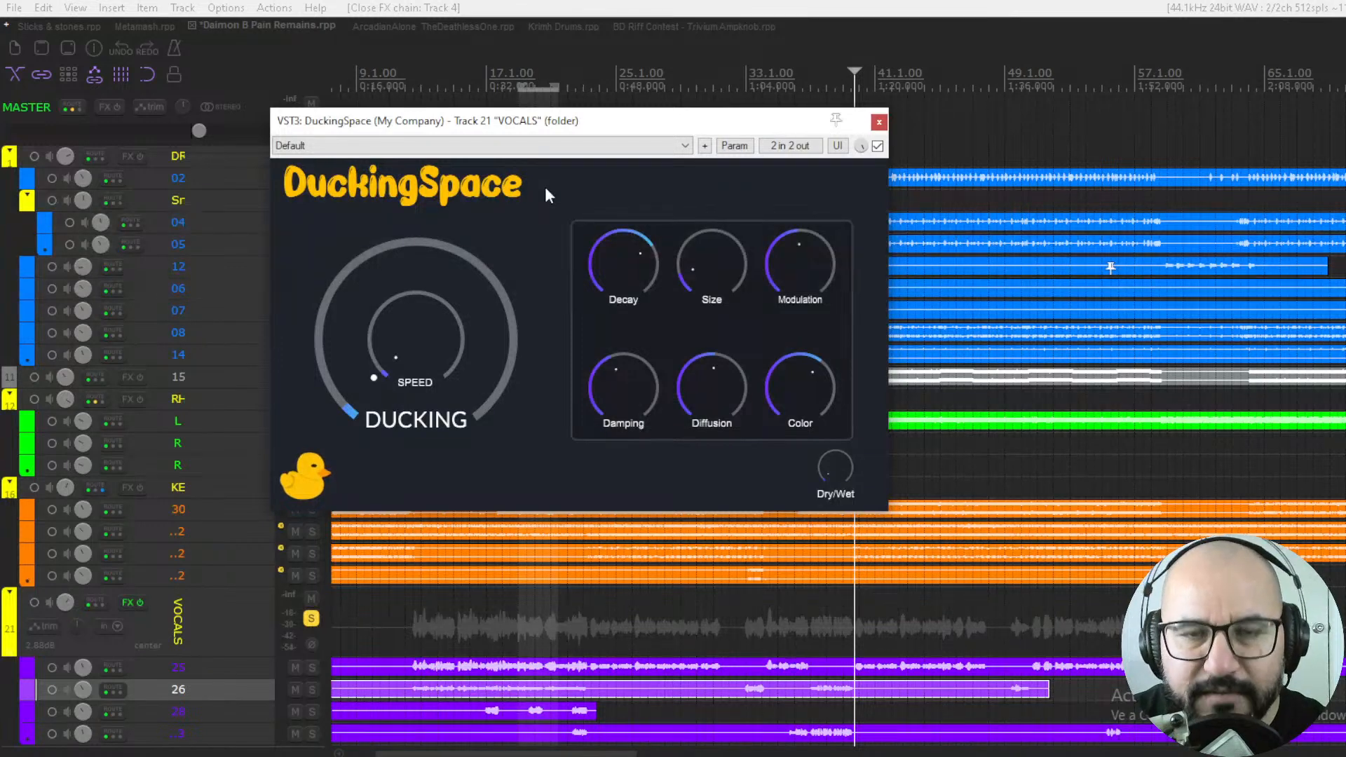
mouse_move(442, 367)
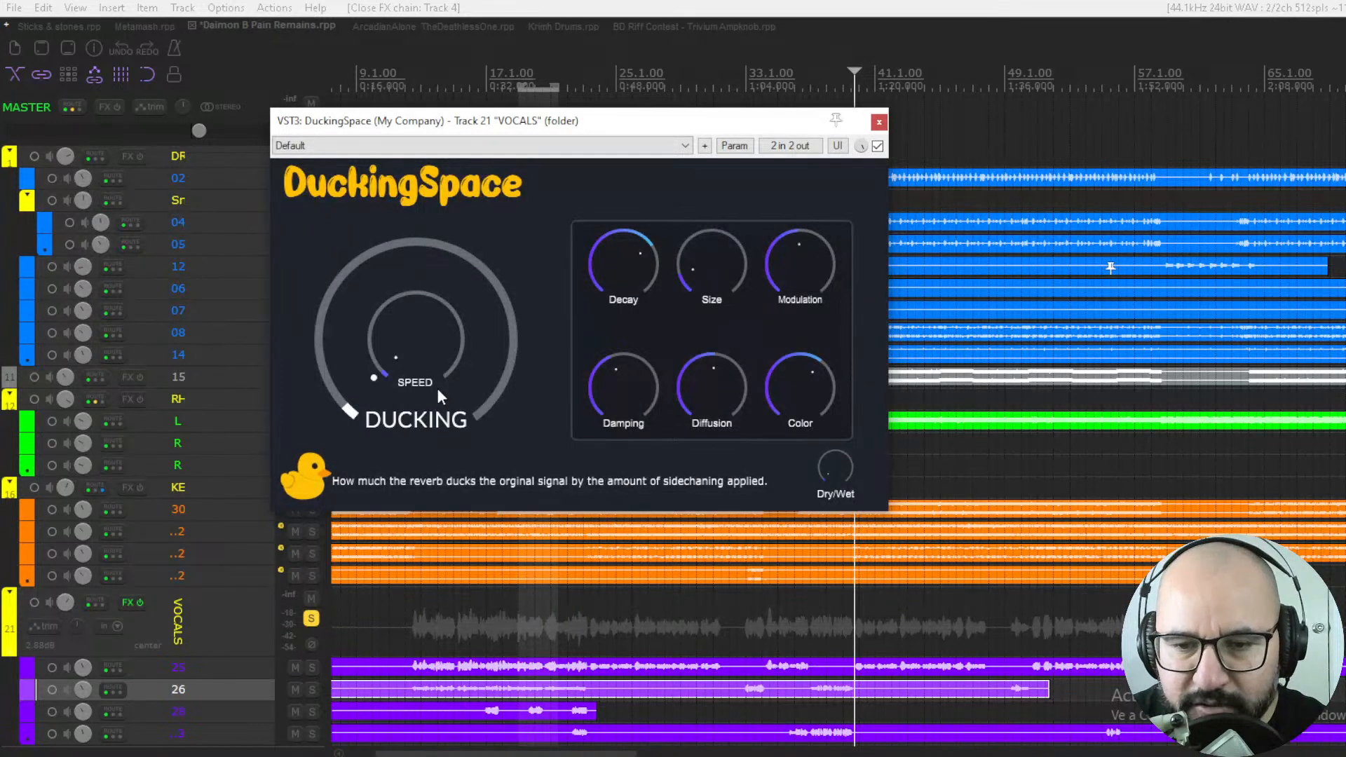
mouse_move(390, 372)
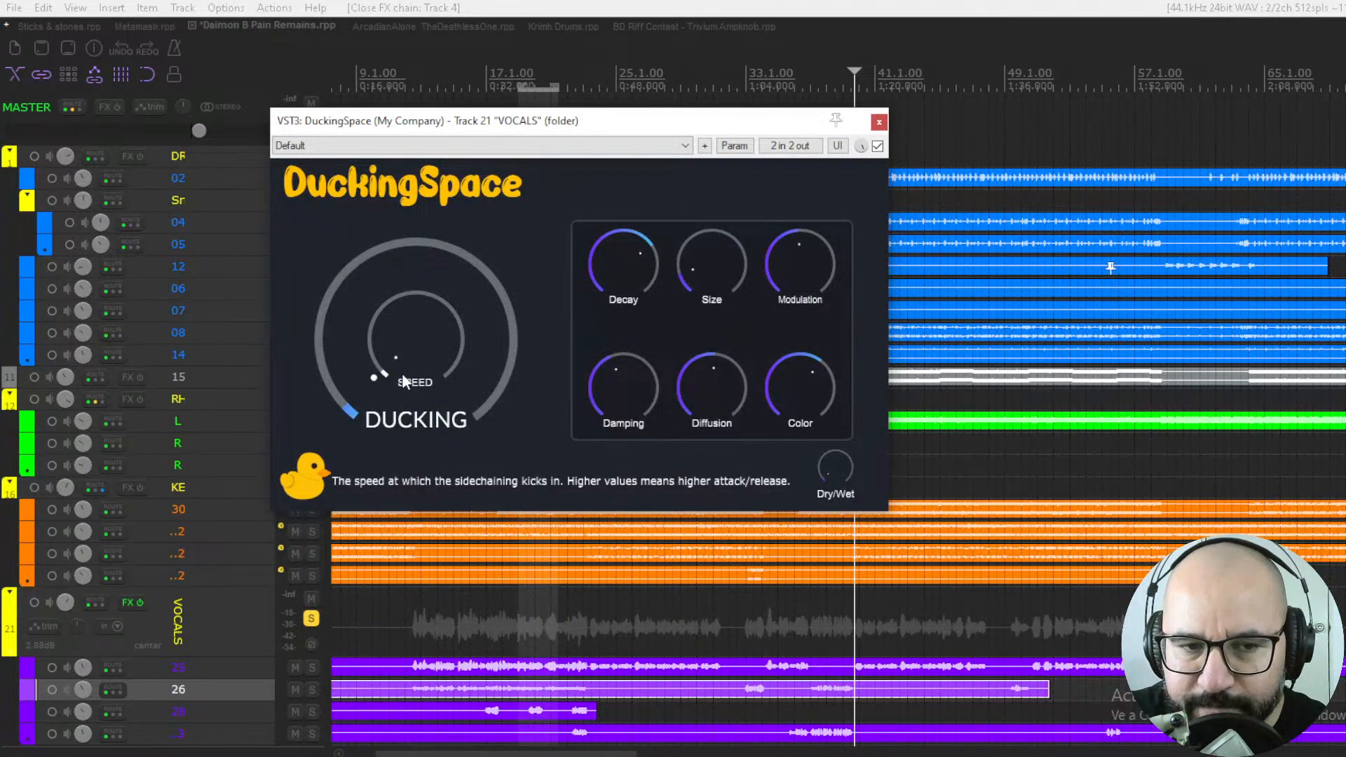
Raise both Ducking and Speed to maximum in the DuckingSpace reverb on the VOCALS track.
mouse_move(343, 382)
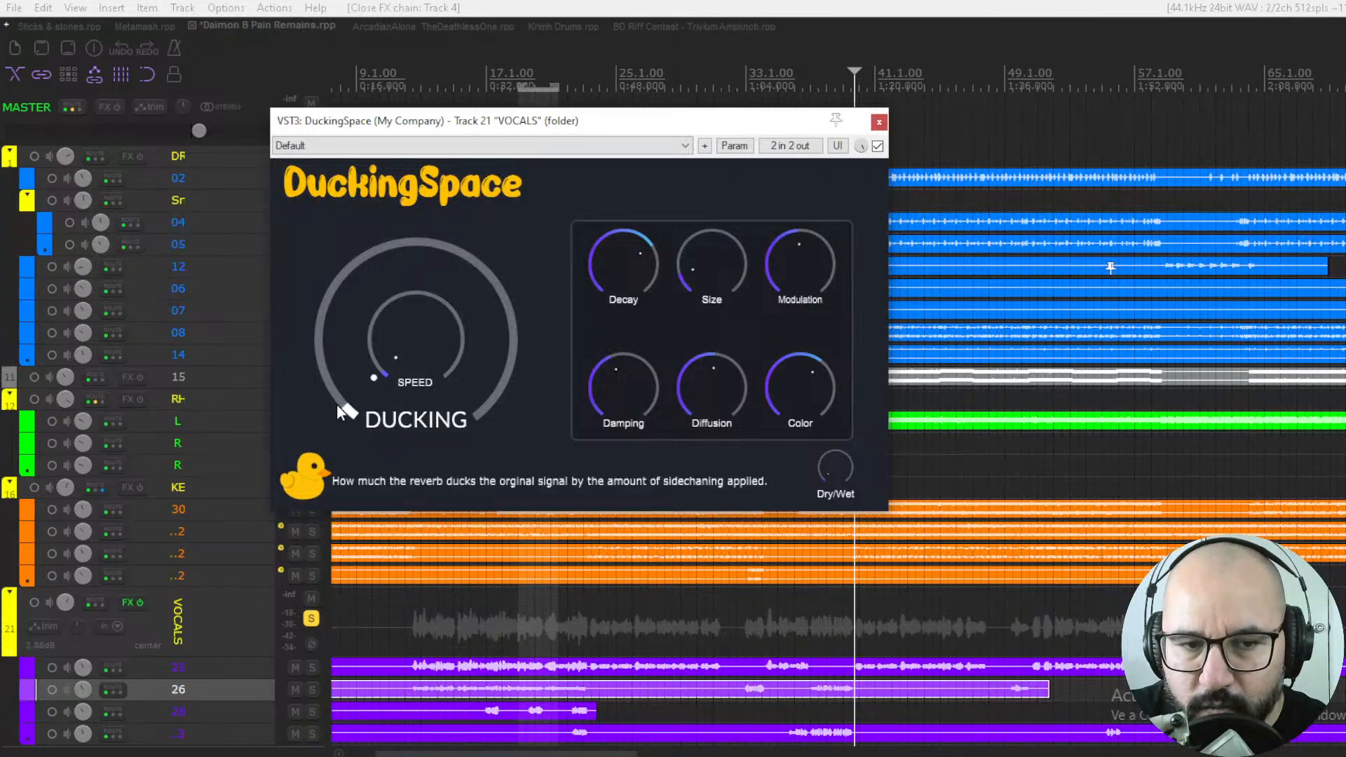
drag(337, 404, 384, 200)
drag(384, 353, 443, 256)
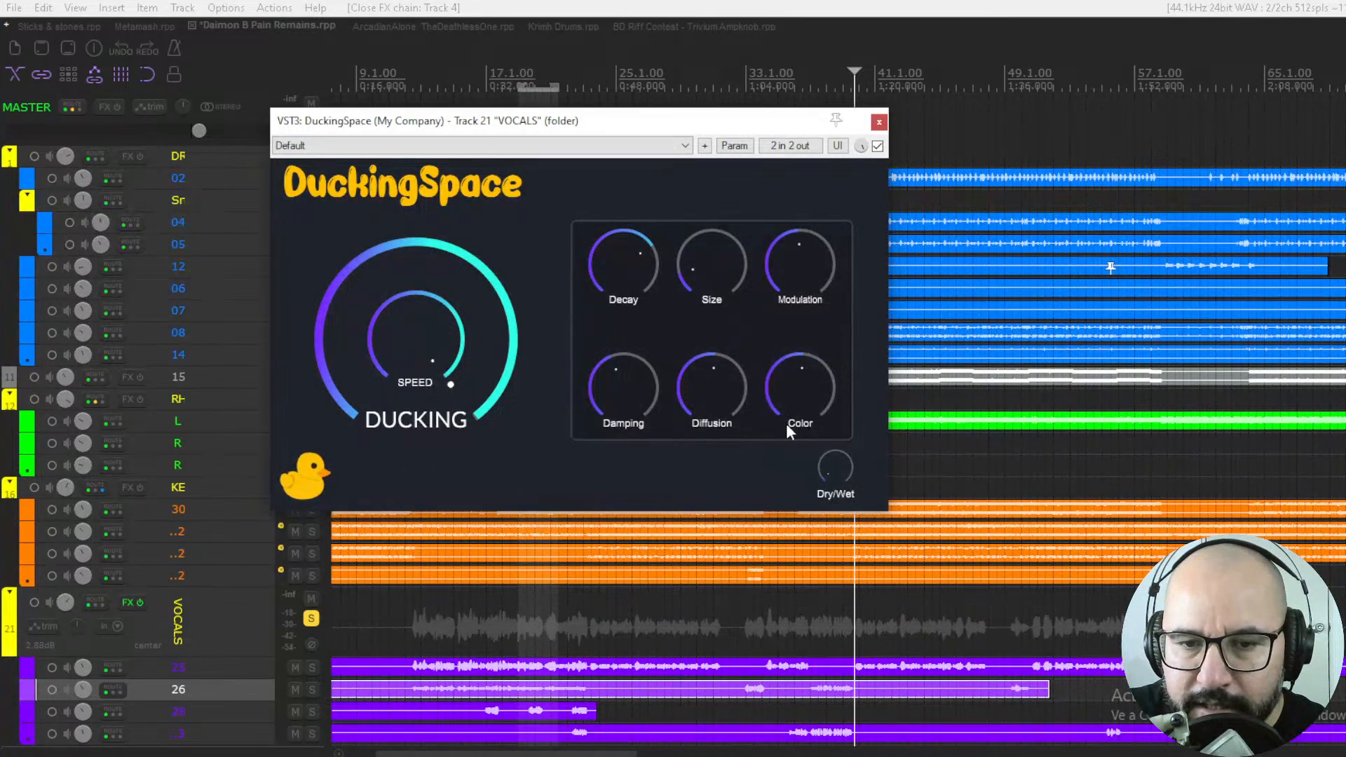
Turn Dry/Wet all the way down and start playback to hear the vocals.
drag(831, 461, 834, 498)
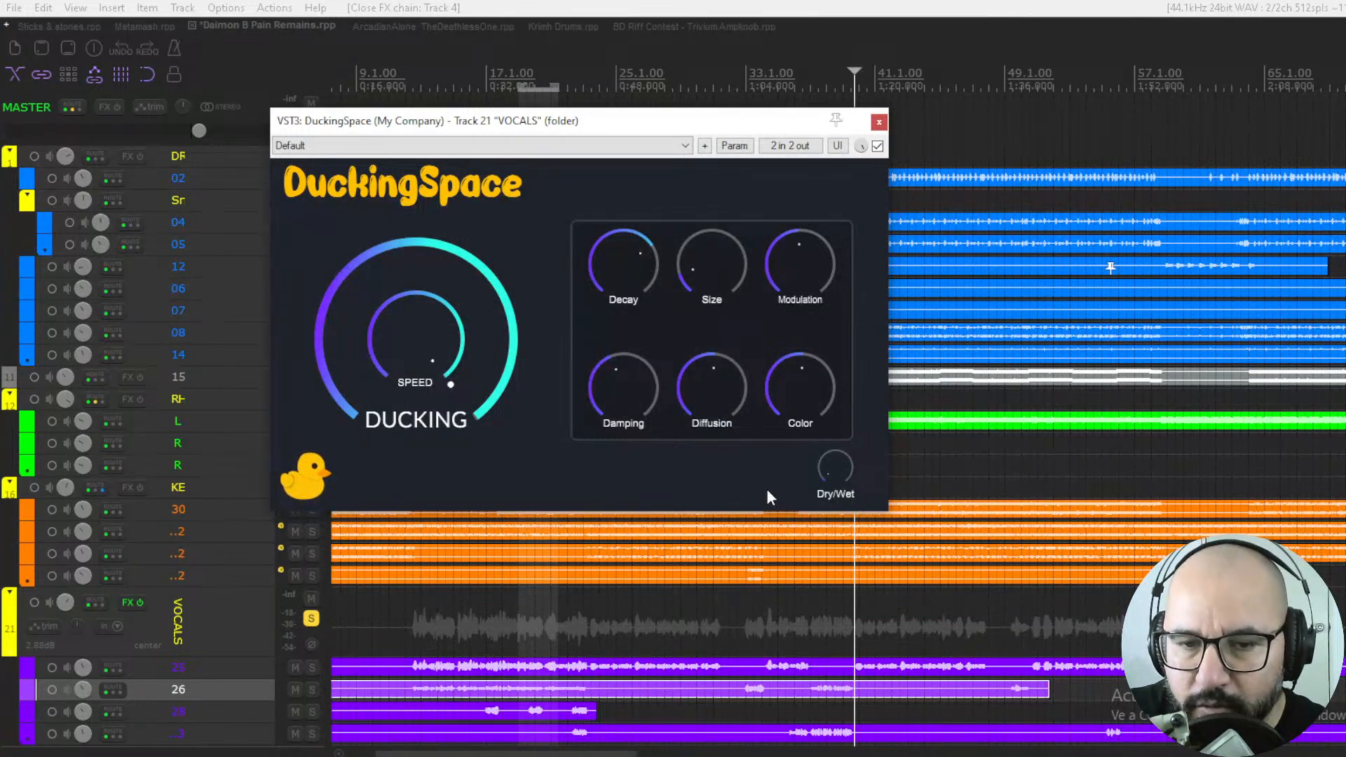
mouse_move(827, 472)
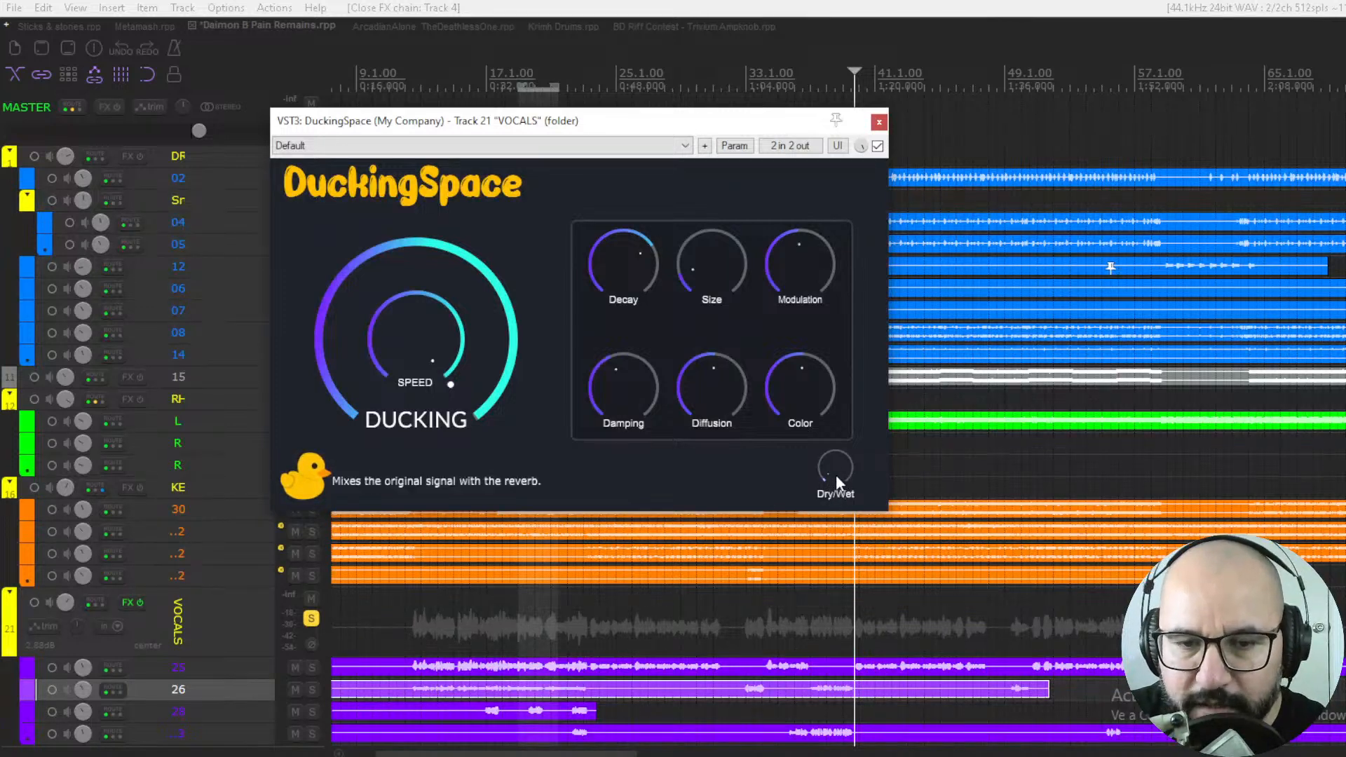
key(space)
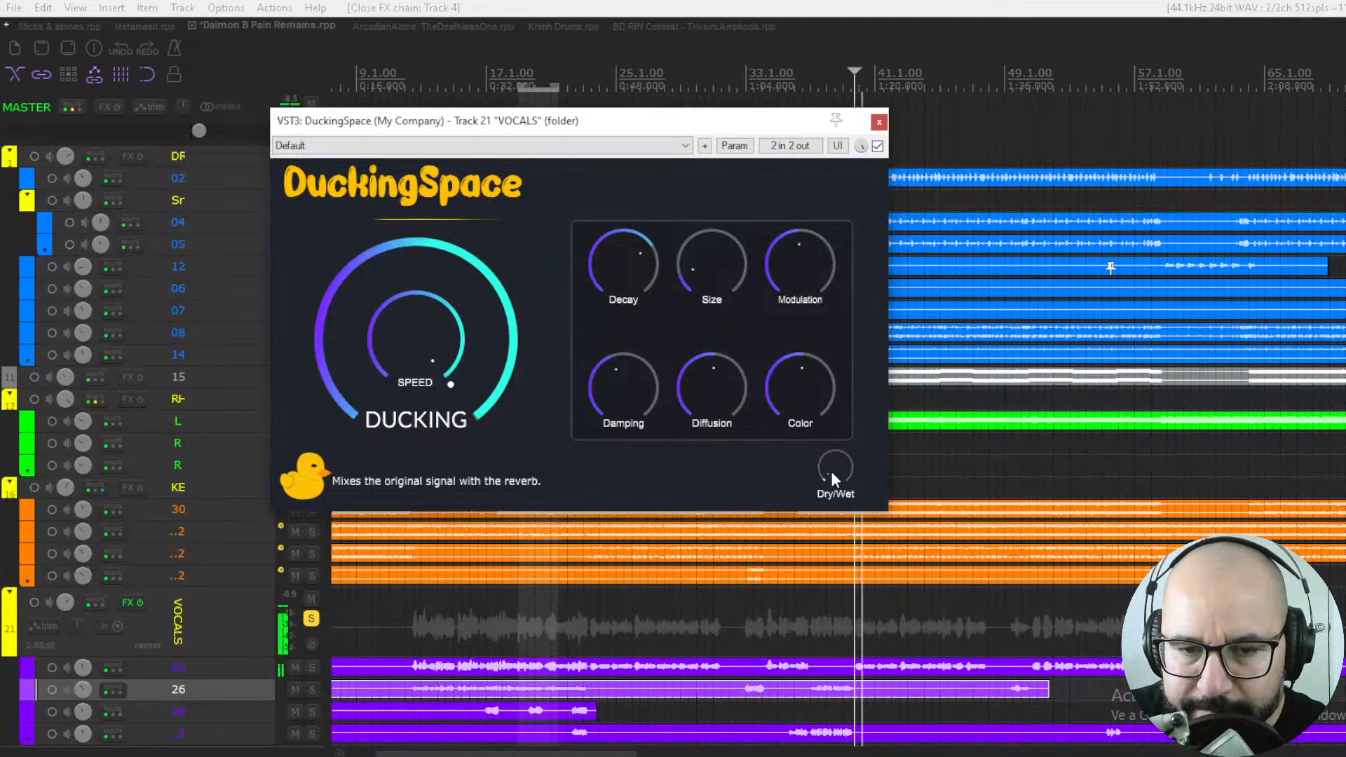
Lower Ducking and Speed to near minimum and raise Dry/Wet moderately so the reverb is mixed into the vocals.
drag(333, 304, 326, 522)
drag(382, 306, 380, 527)
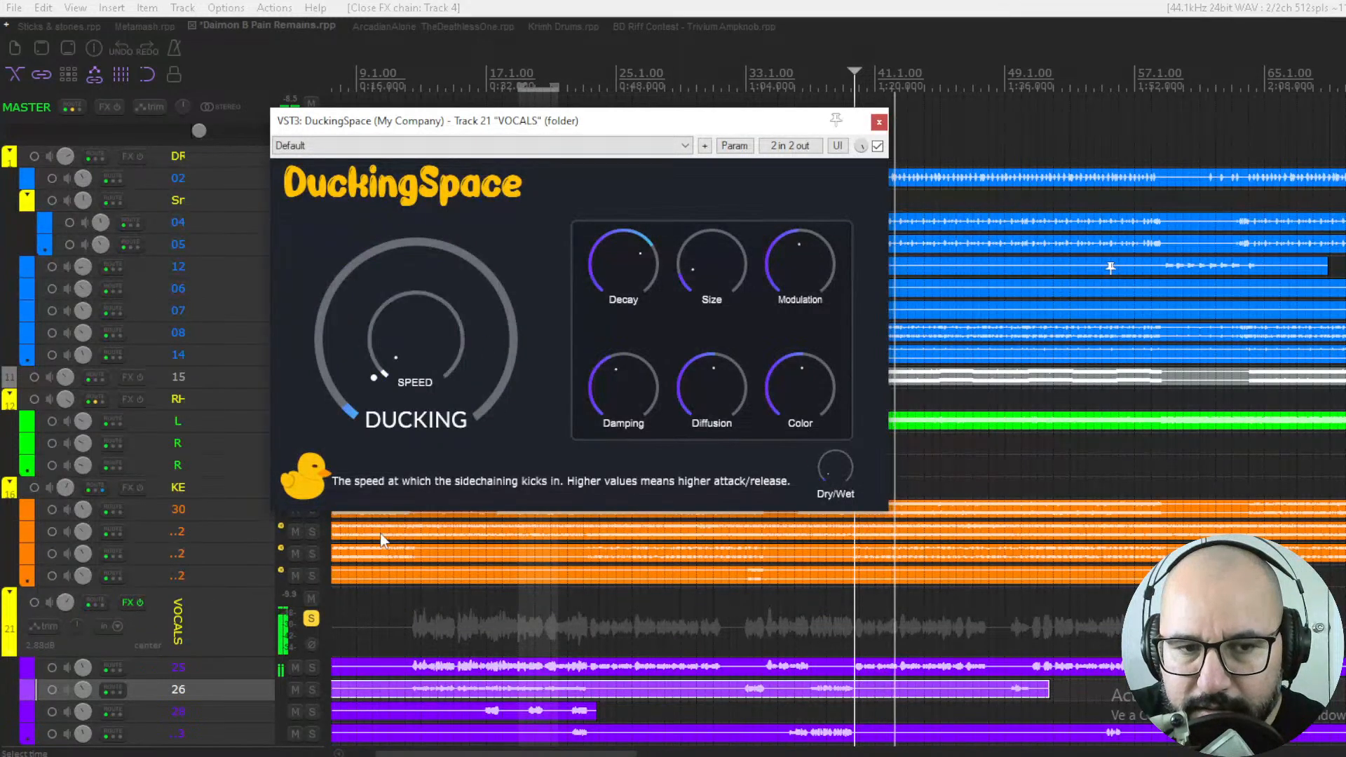
drag(842, 468, 844, 401)
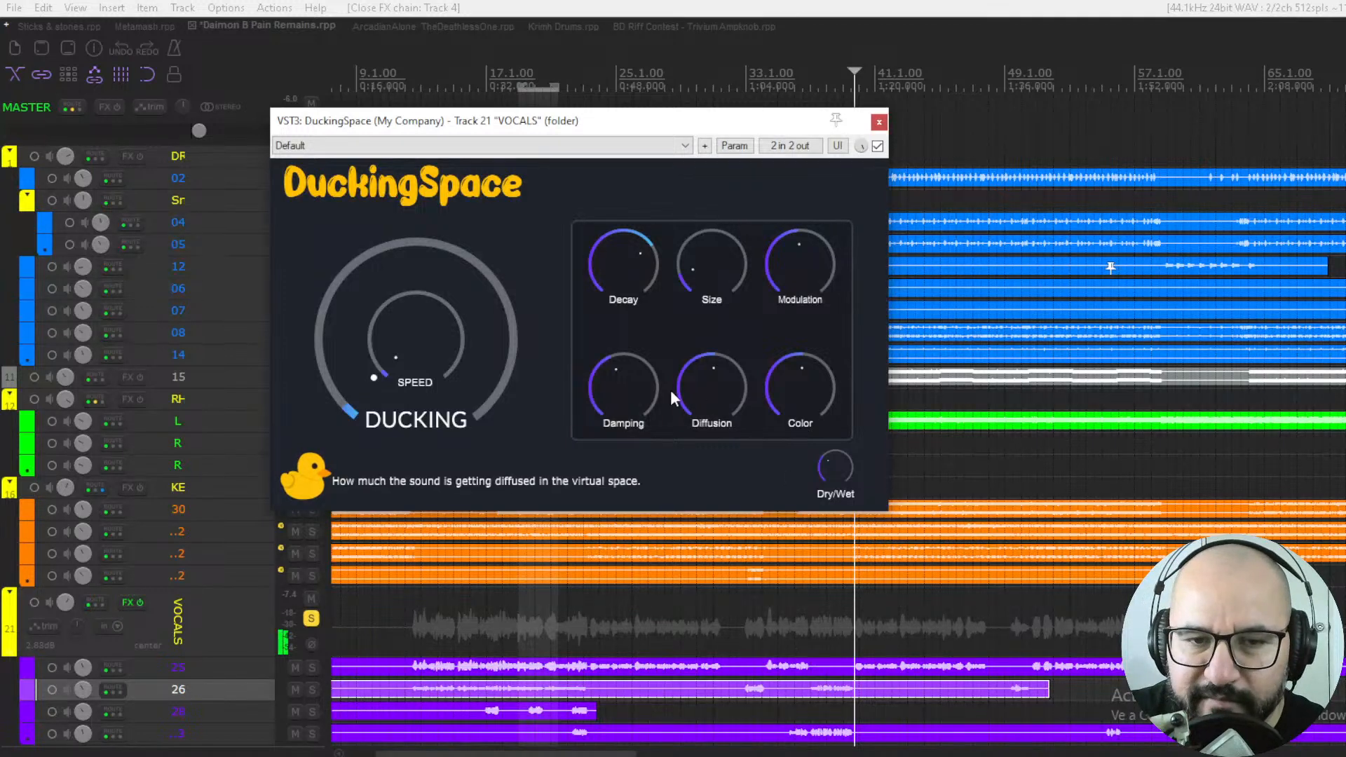
Shorten the reverb's Decay to near minimum and increase its Size slightly while auditioning the vocals.
drag(633, 276, 619, 313)
key(space)
drag(697, 275, 696, 264)
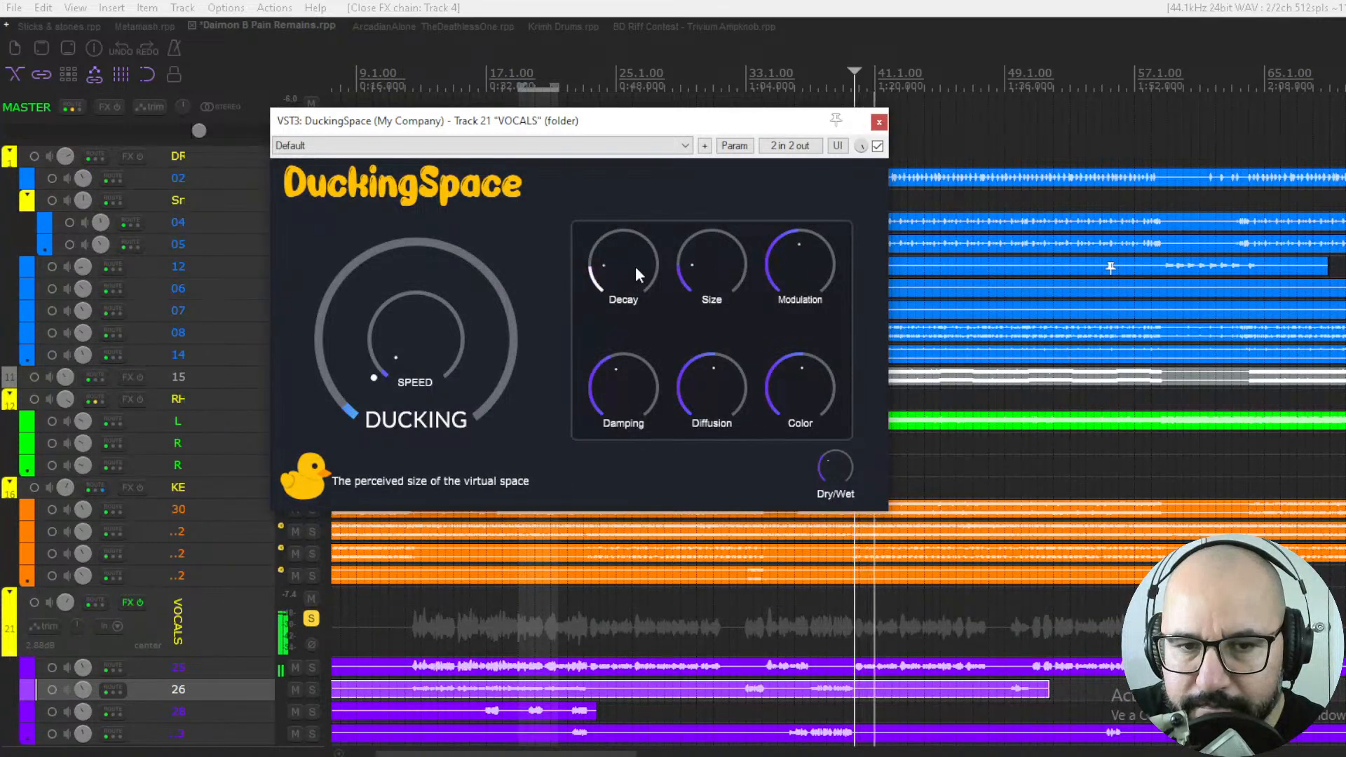
drag(635, 266, 633, 279)
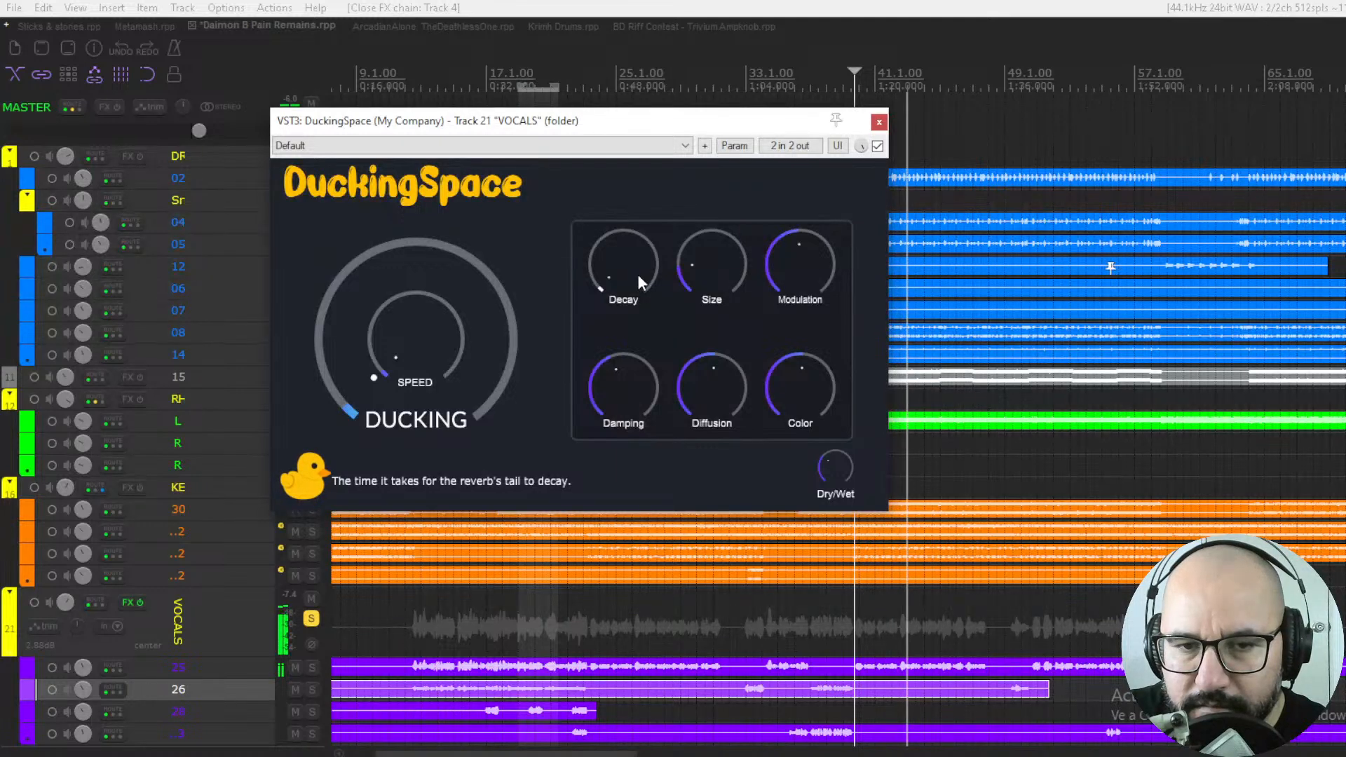
key(space)
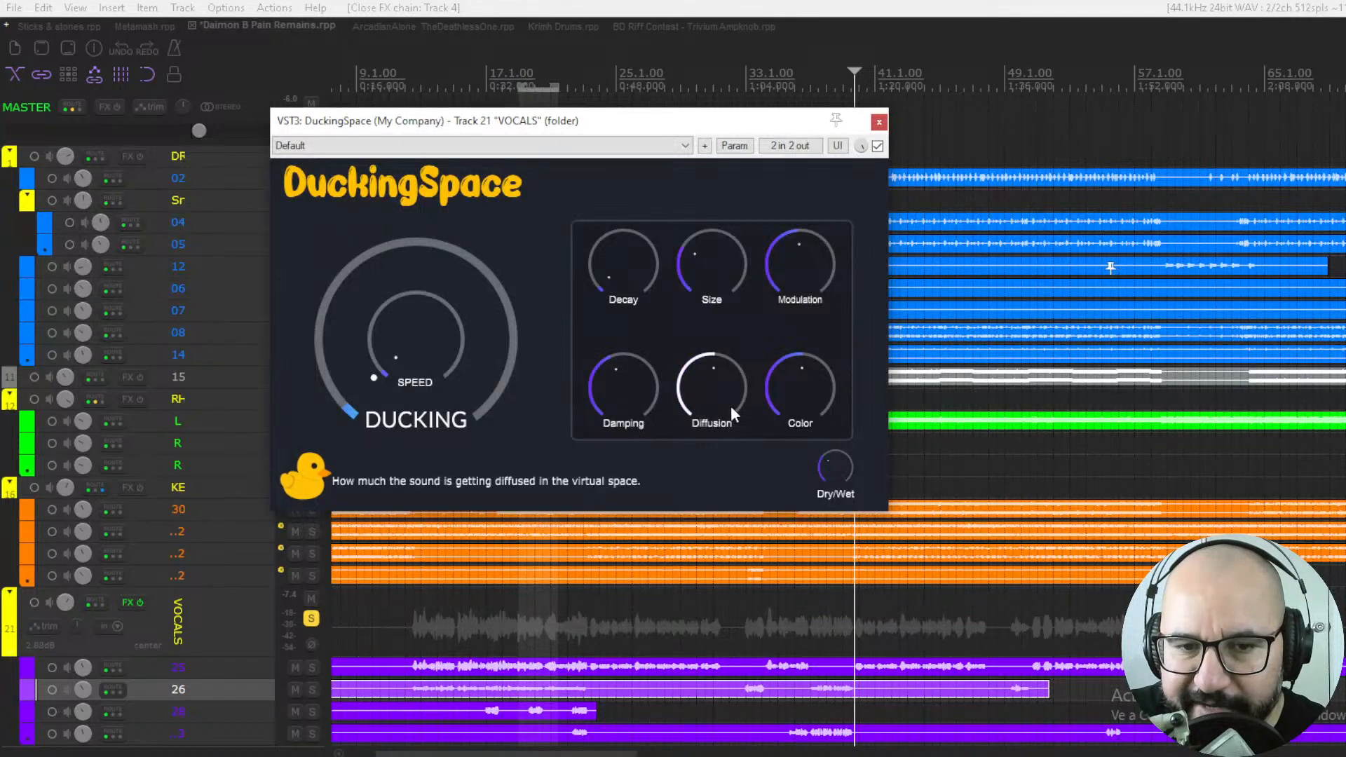
Raise Color well above its middle position to brighten the reverb while auditioning the vocals.
key(space)
drag(781, 401, 790, 332)
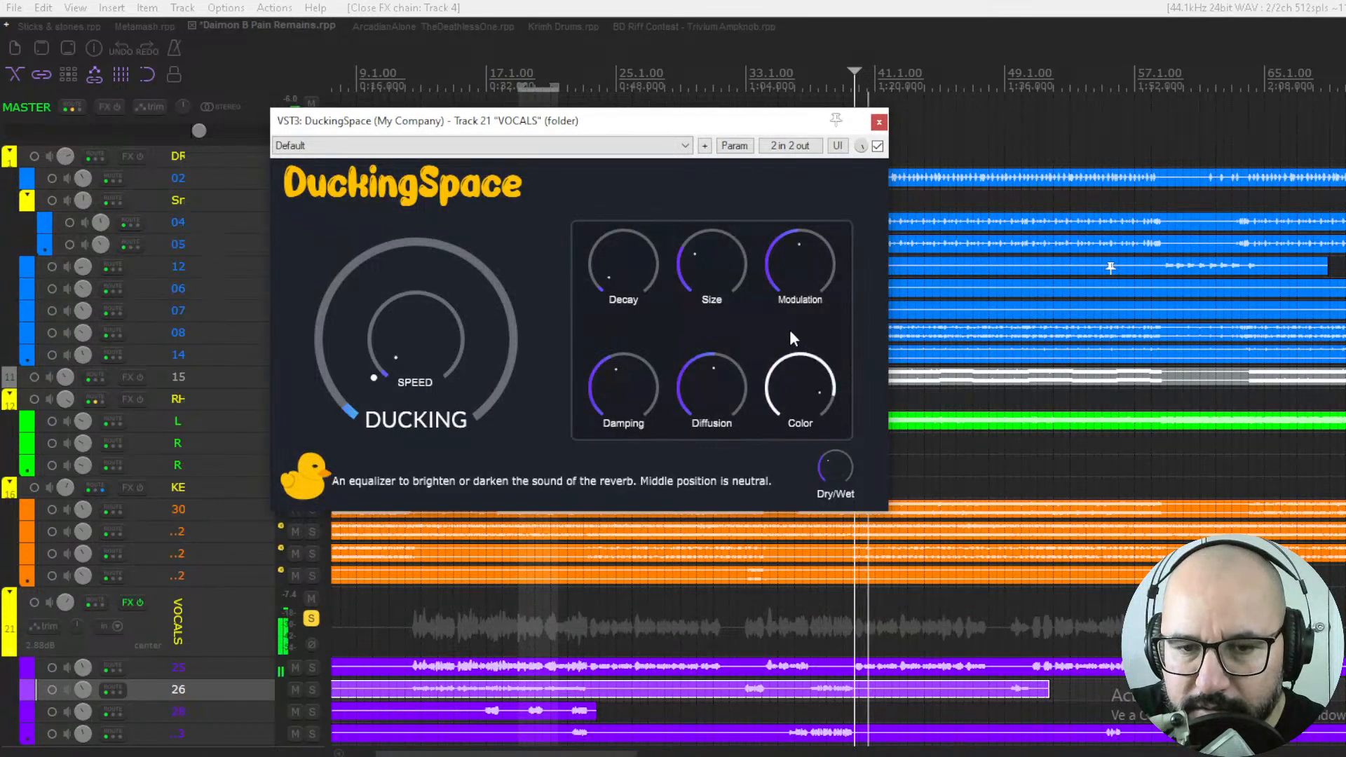
key(space)
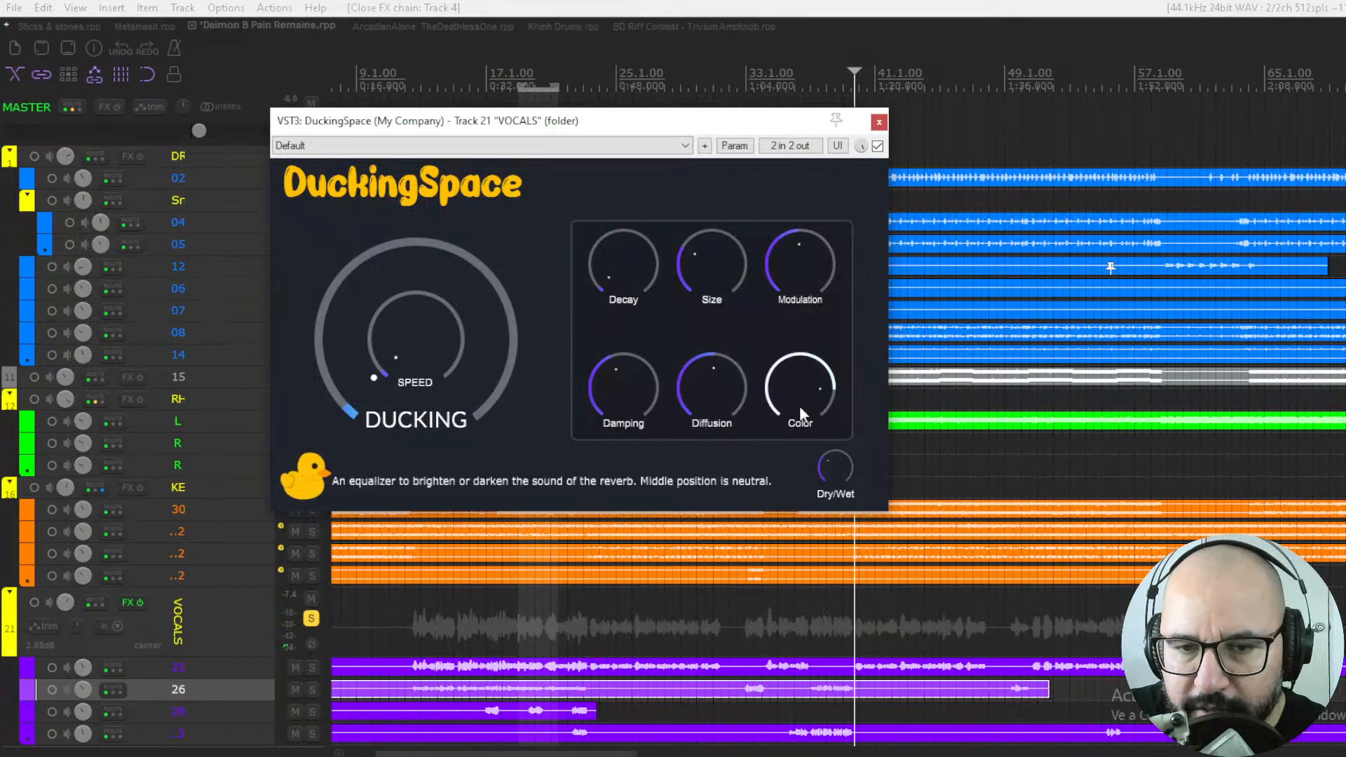
Lower Color to near minimum to darken the reverb, fine-tuning it slightly upward while auditioning the vocals.
drag(801, 384, 785, 540)
key(space)
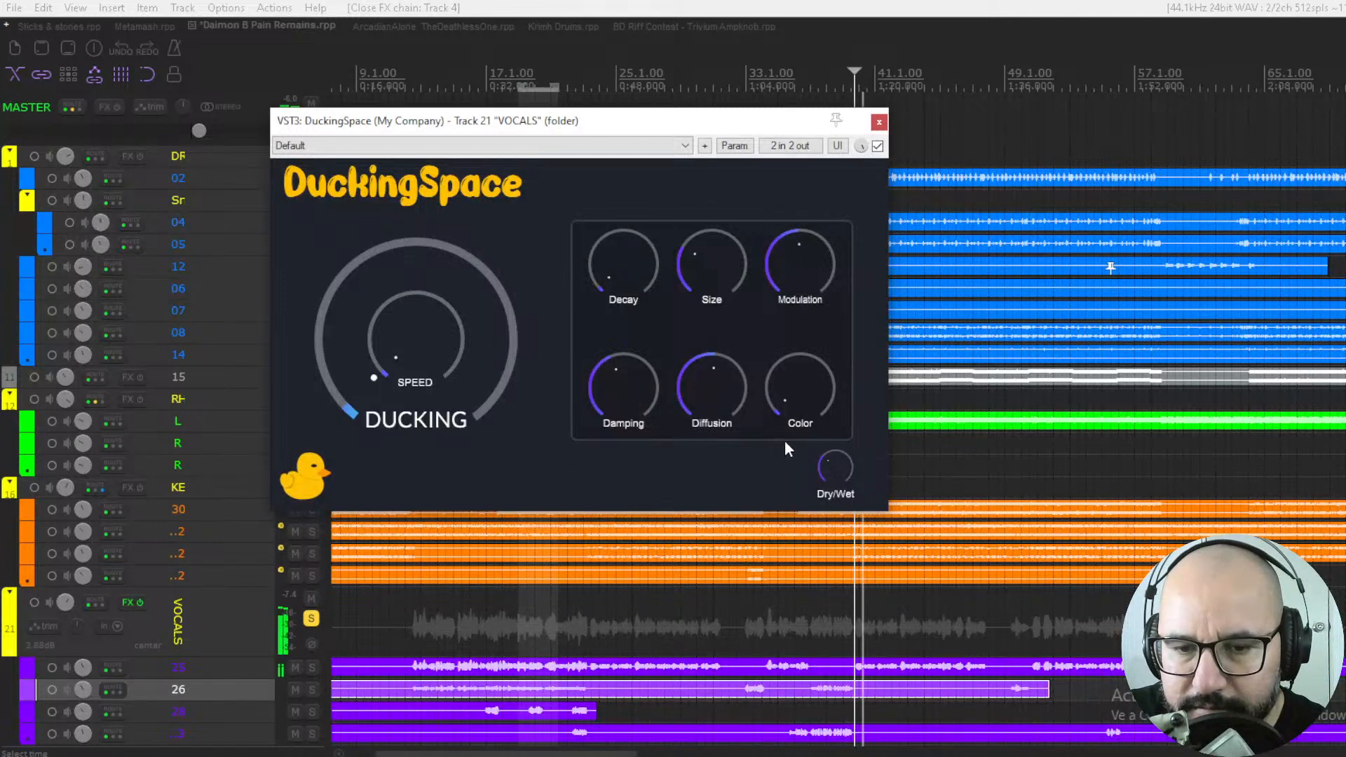
drag(784, 401, 784, 382)
key(space)
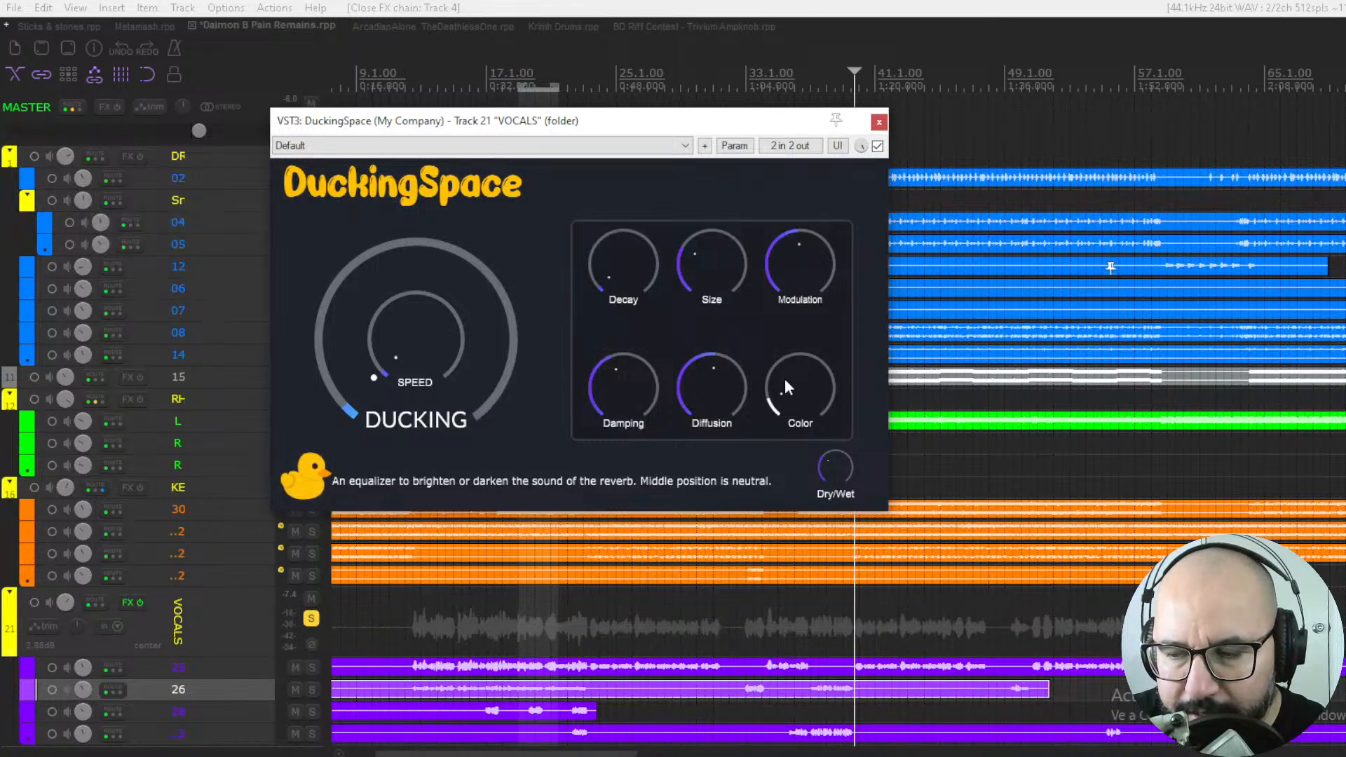
Raise Color to slightly above its middle position while auditioning the vocals.
key(space)
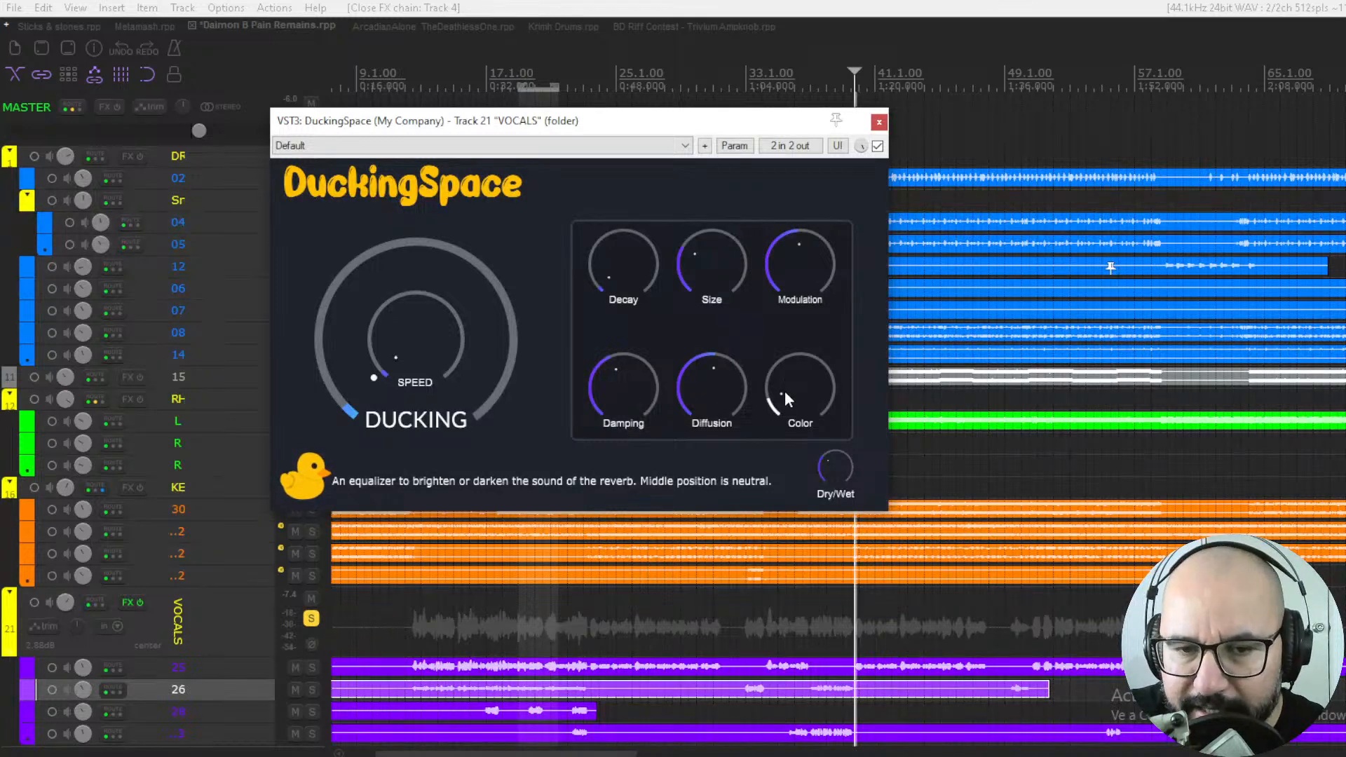
drag(785, 393, 792, 297)
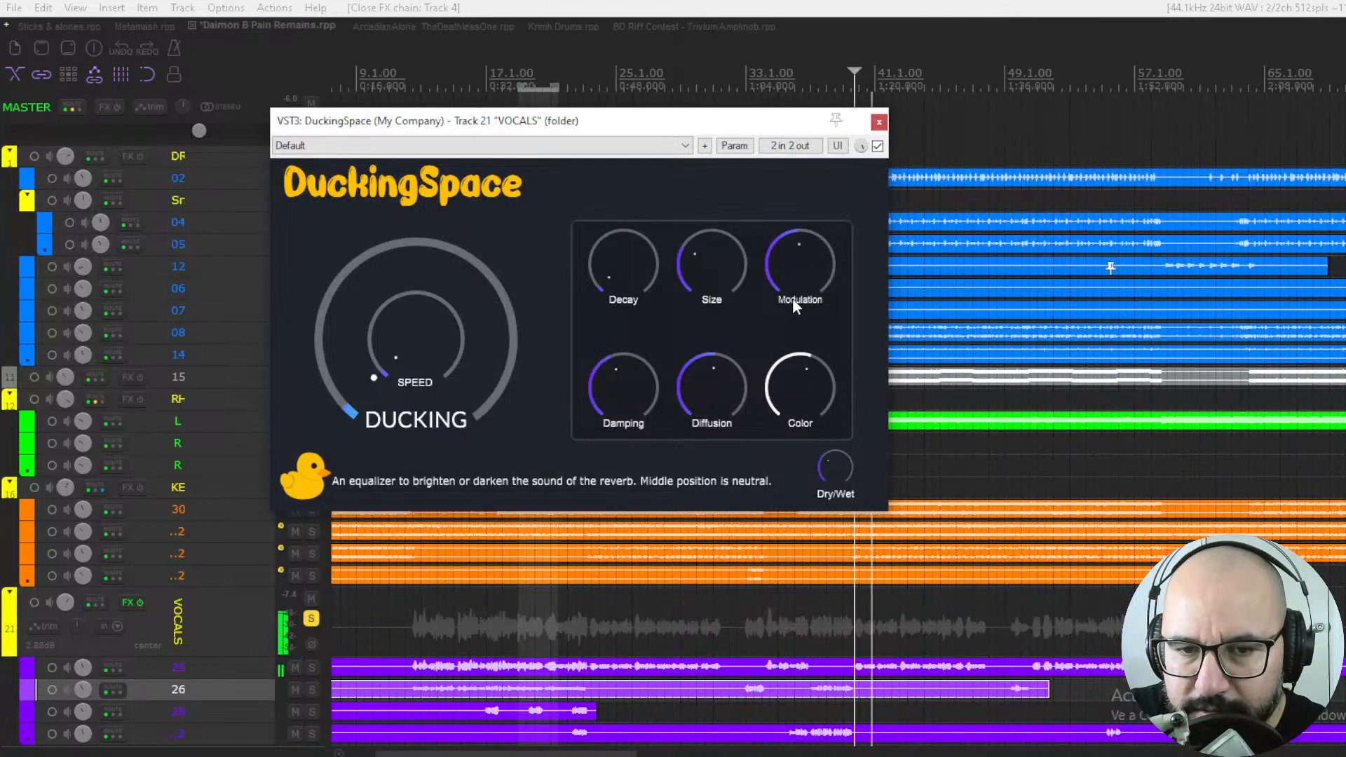
drag(788, 386, 789, 375)
key(space)
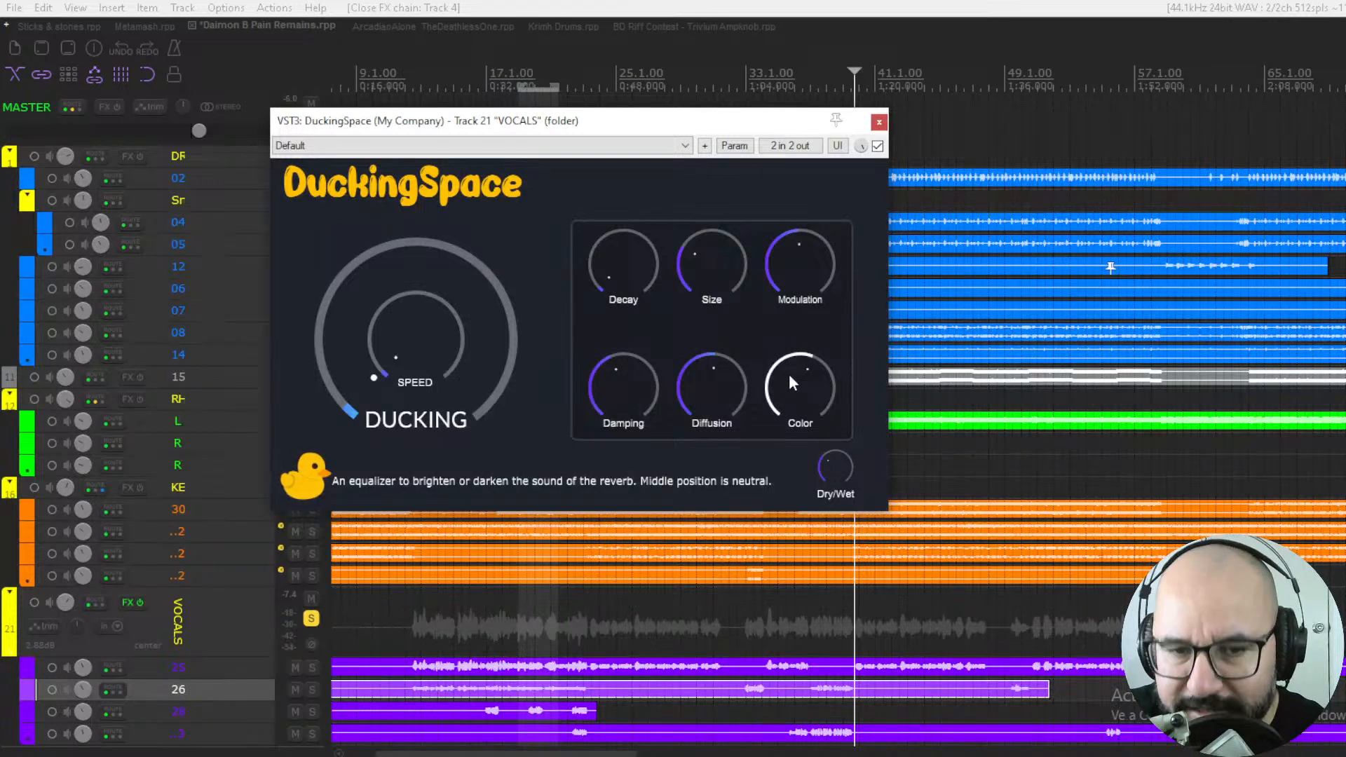
Raise Diffusion and Size well above their middle positions and fine-tune Damping while the vocals play.
key(space)
mouse_move(634, 396)
mouse_down()
mouse_move(642, 326)
mouse_move(625, 383)
mouse_up()
drag(711, 375, 711, 322)
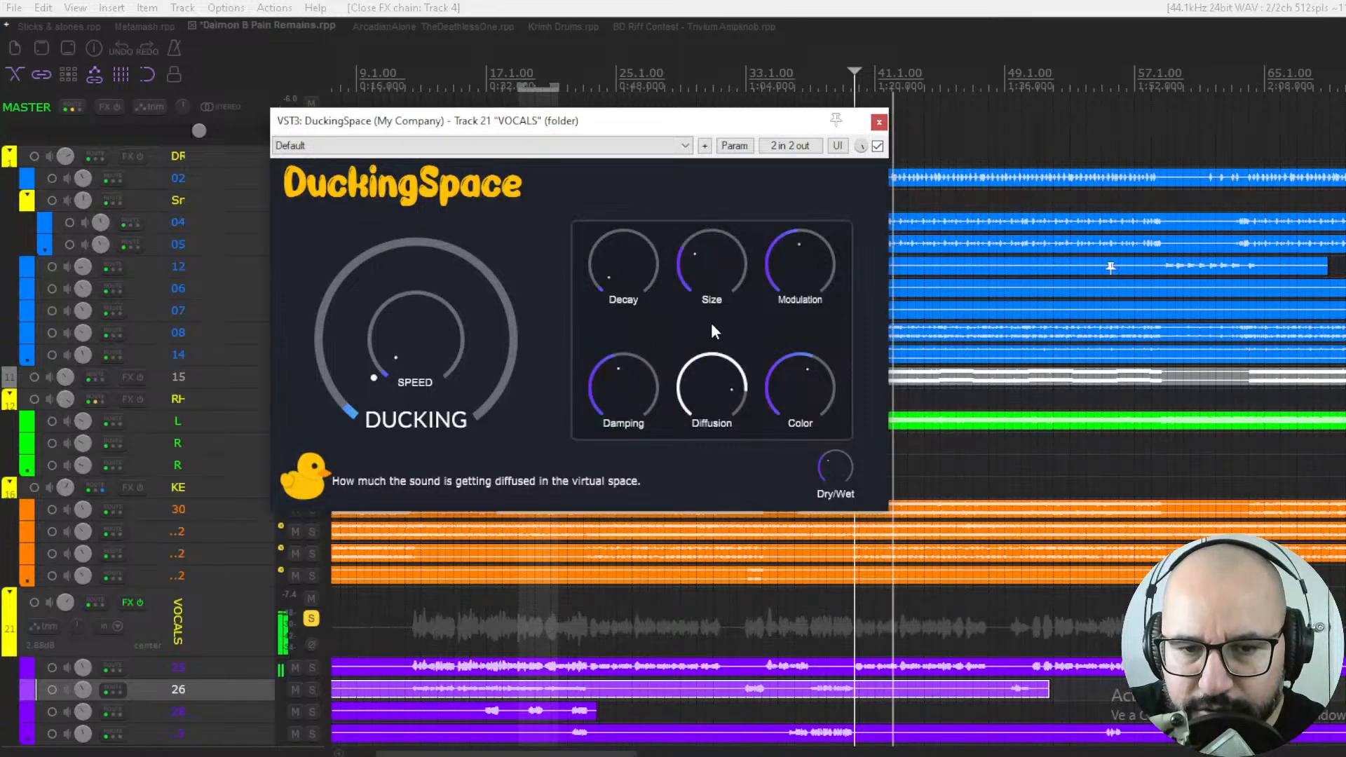
drag(624, 390, 625, 398)
drag(709, 261, 721, 167)
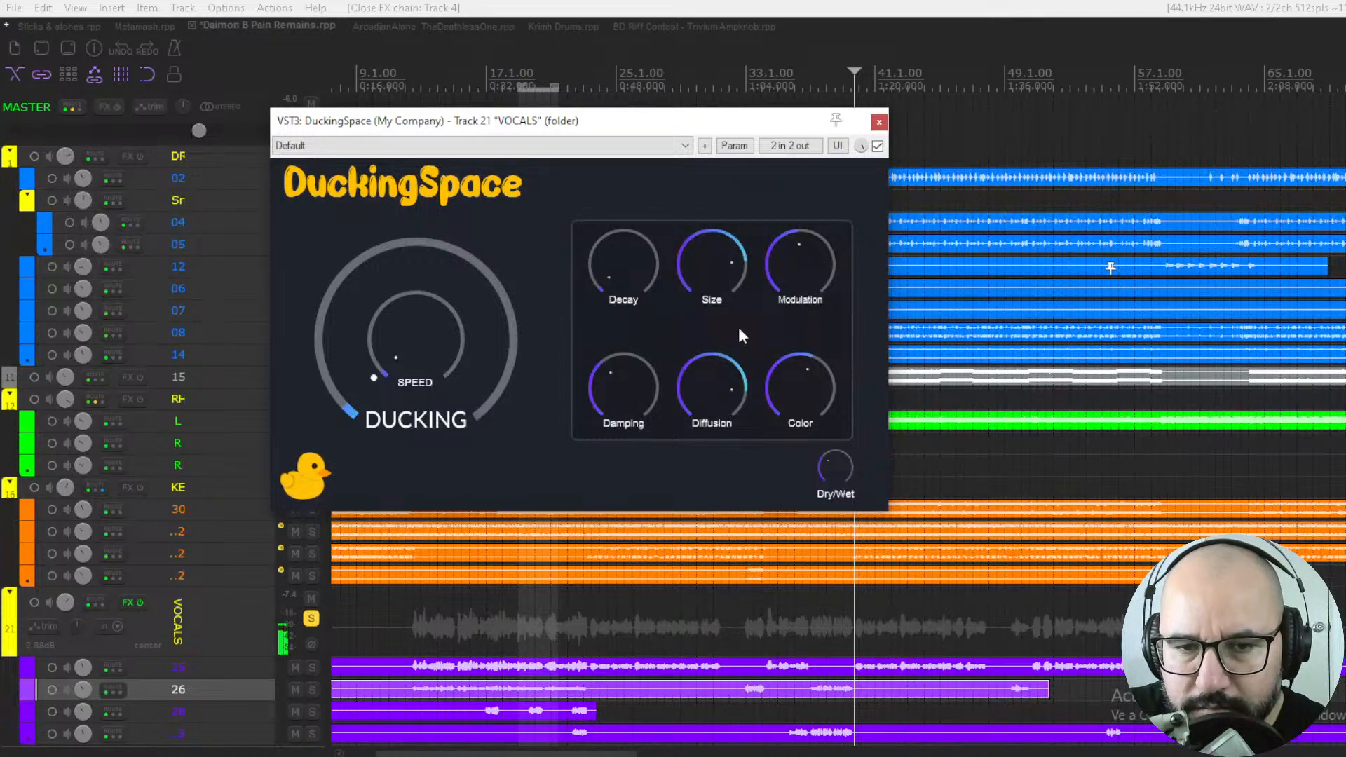
drag(712, 233, 726, 273)
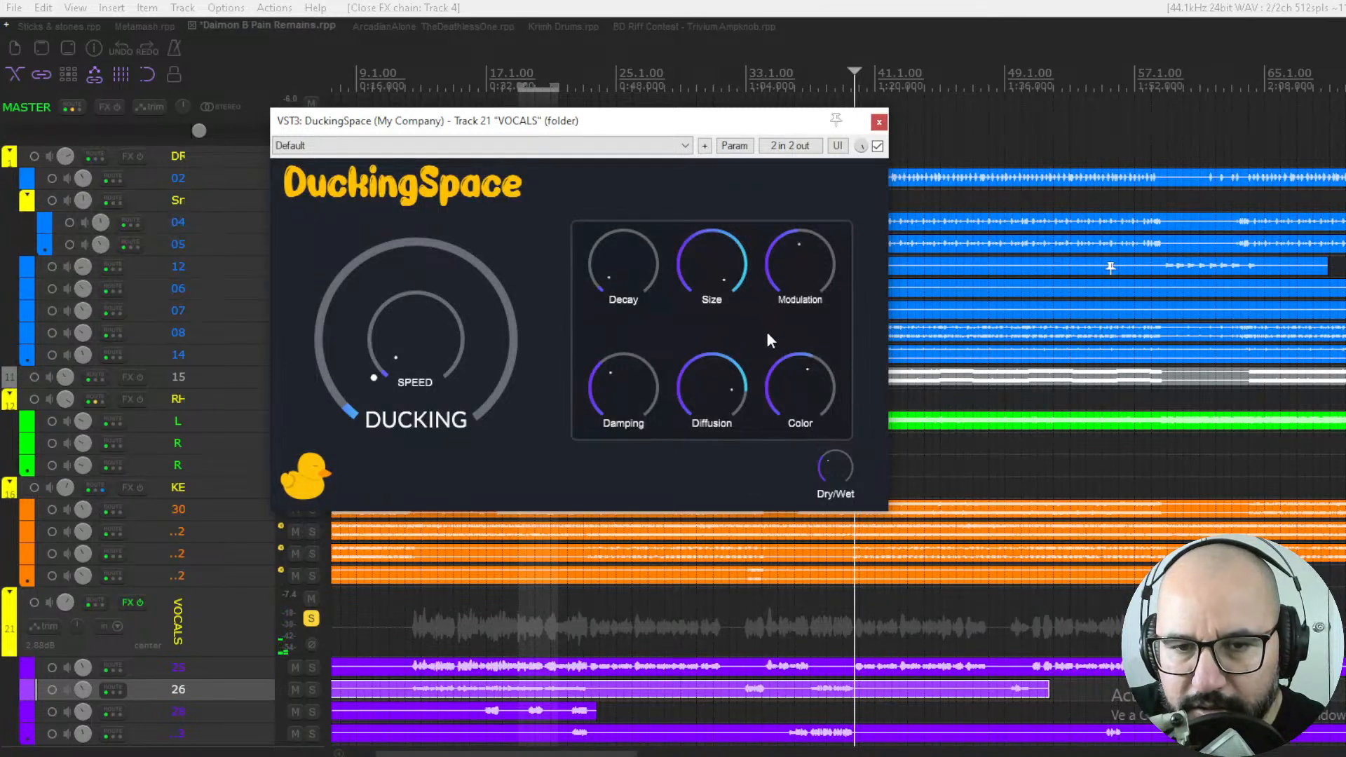
Raise Modulation slightly, sweep Decay up to maximum, and settle both Decay and Size near their middle positions.
drag(789, 271, 743, 281)
drag(645, 283, 646, 175)
drag(618, 281, 621, 175)
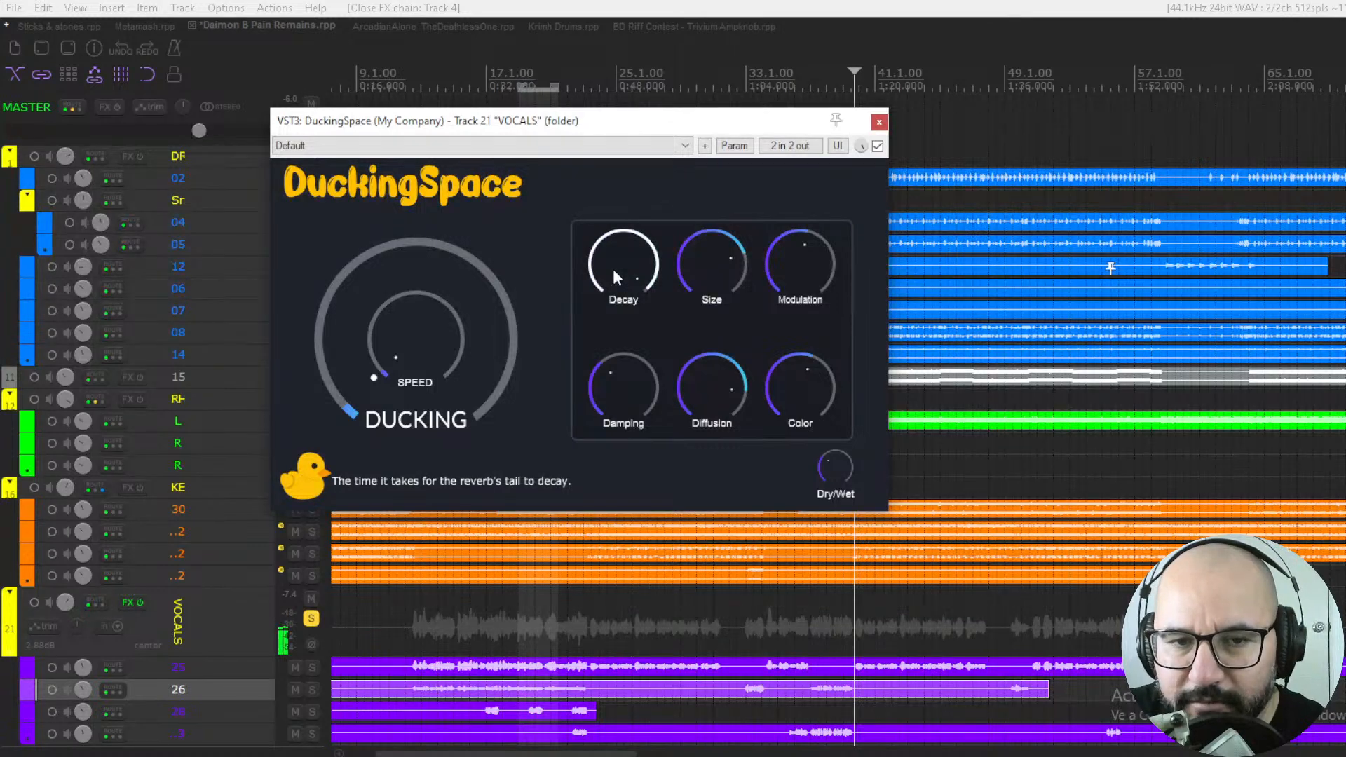
drag(624, 258, 618, 364)
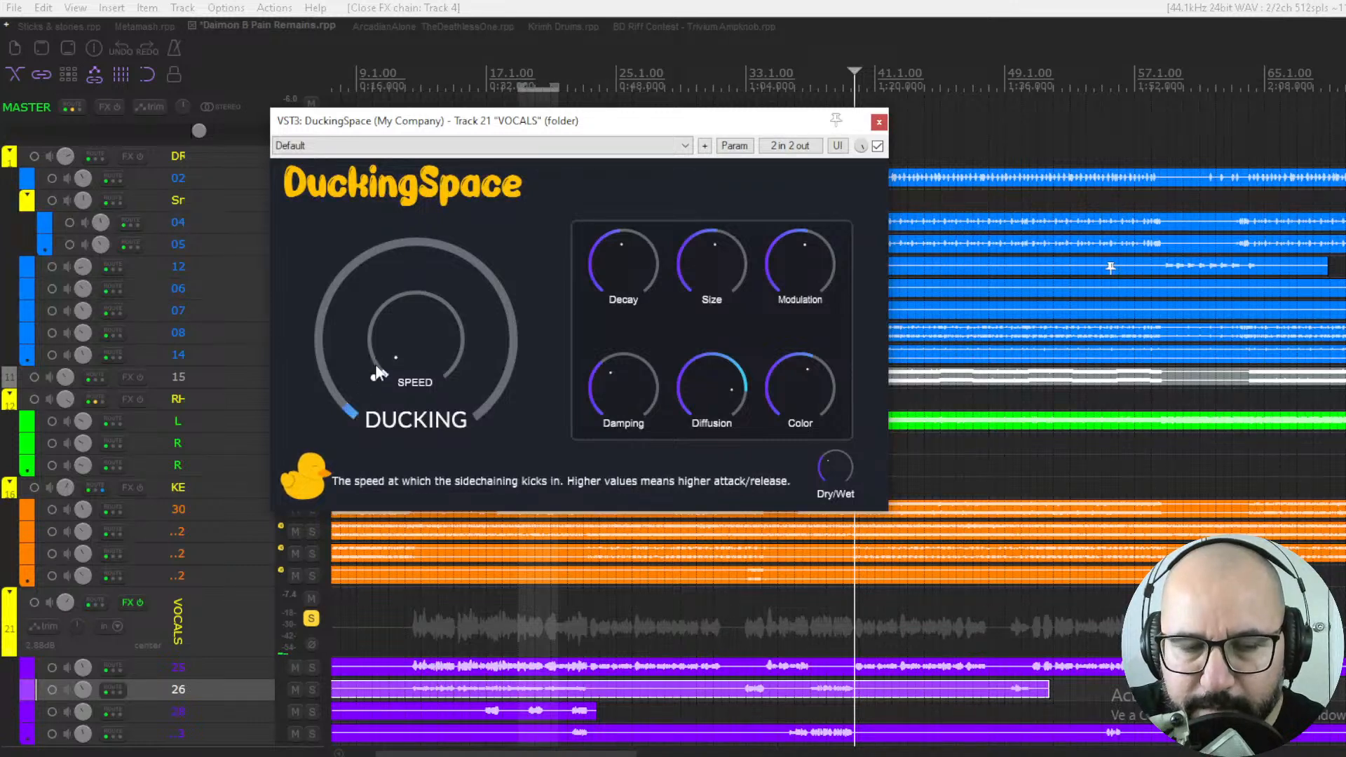
Raise Ducking and Speed to maximum and reduce Dry/Wet slightly while auditioning the vocals.
key(space)
drag(342, 393, 411, 231)
drag(379, 360, 435, 263)
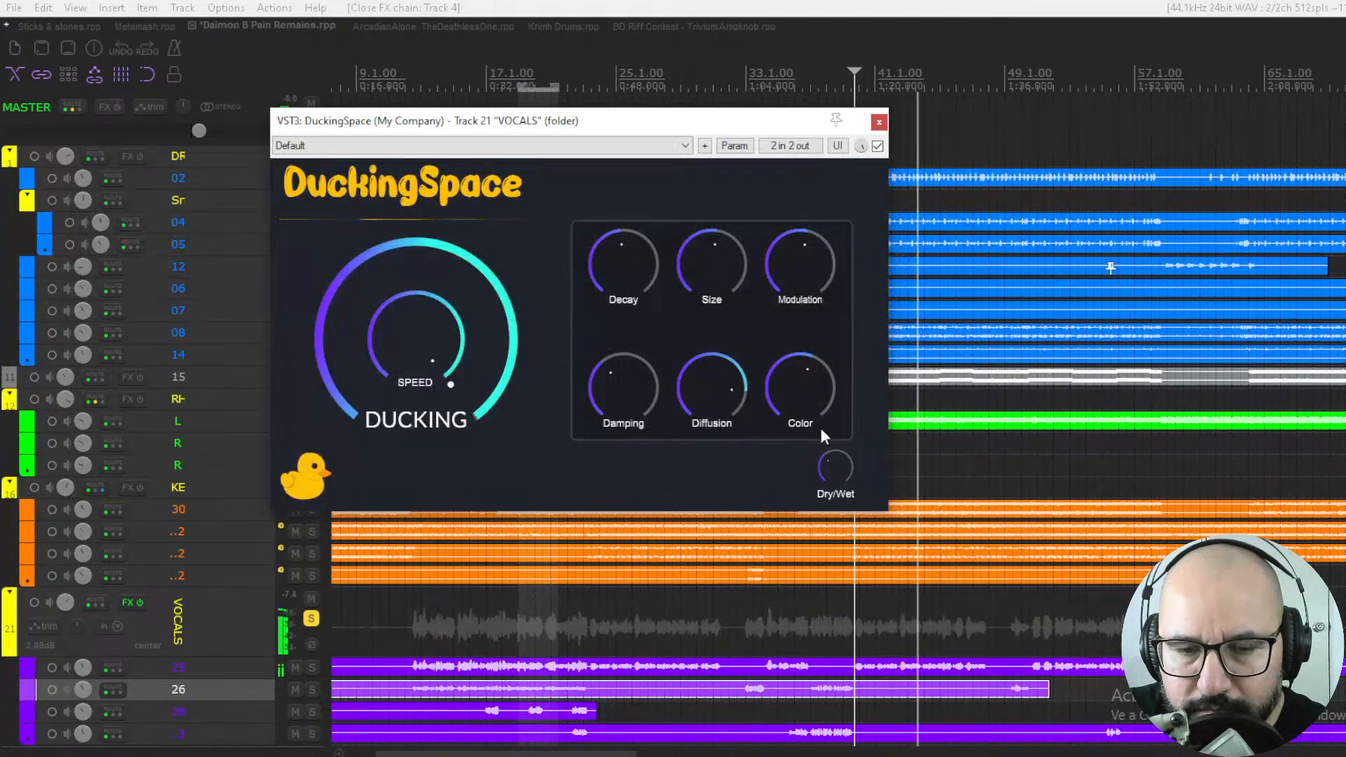
drag(833, 467, 833, 476)
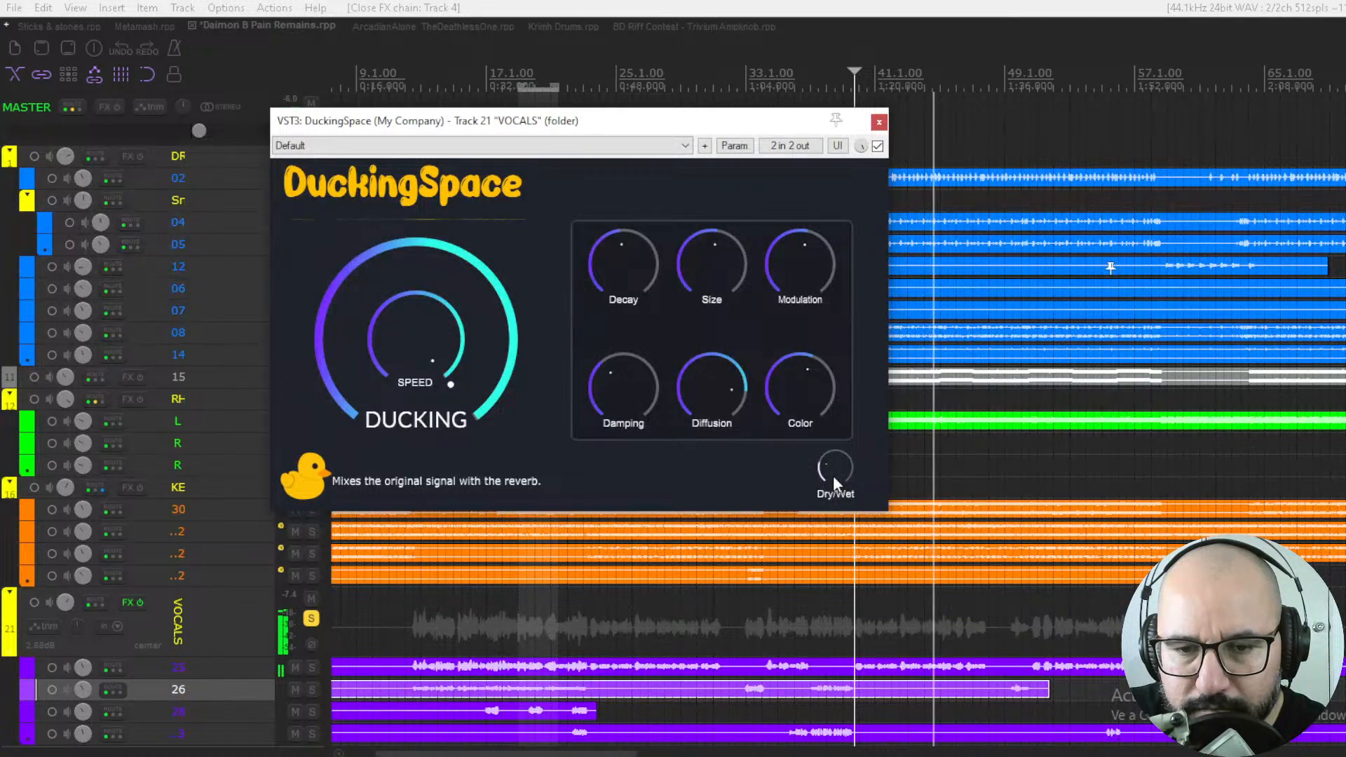
key(space)
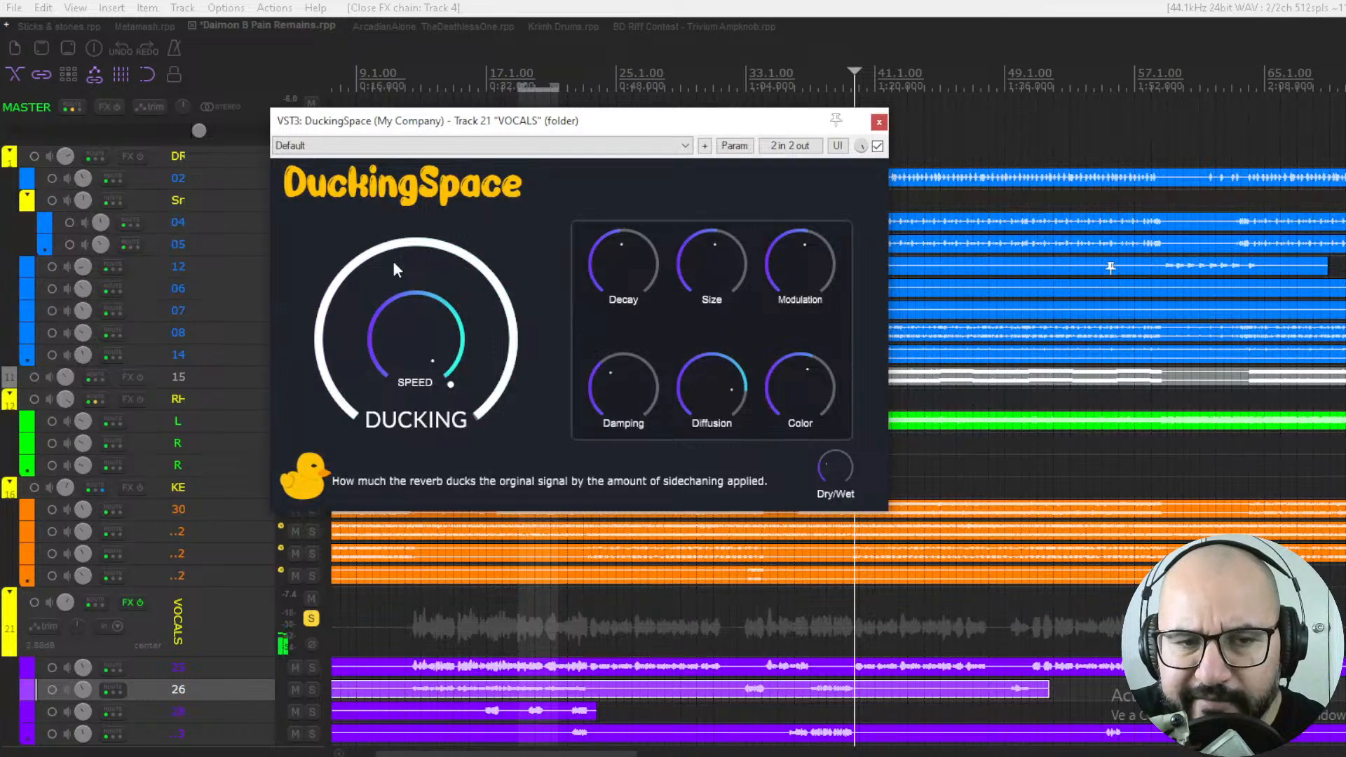
Lower Ducking and Speed to minimum and audition the vocals with almost no ducking for comparison.
drag(376, 288, 366, 538)
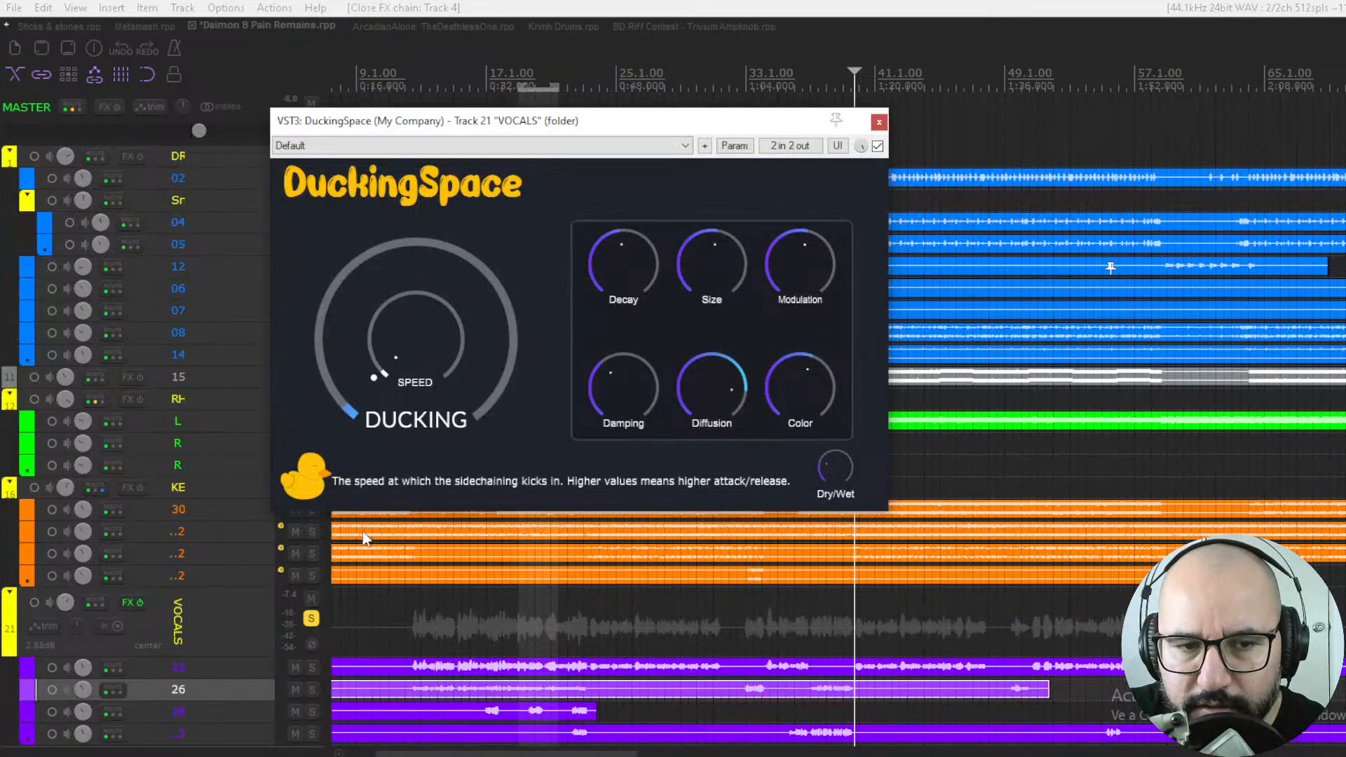
key(space)
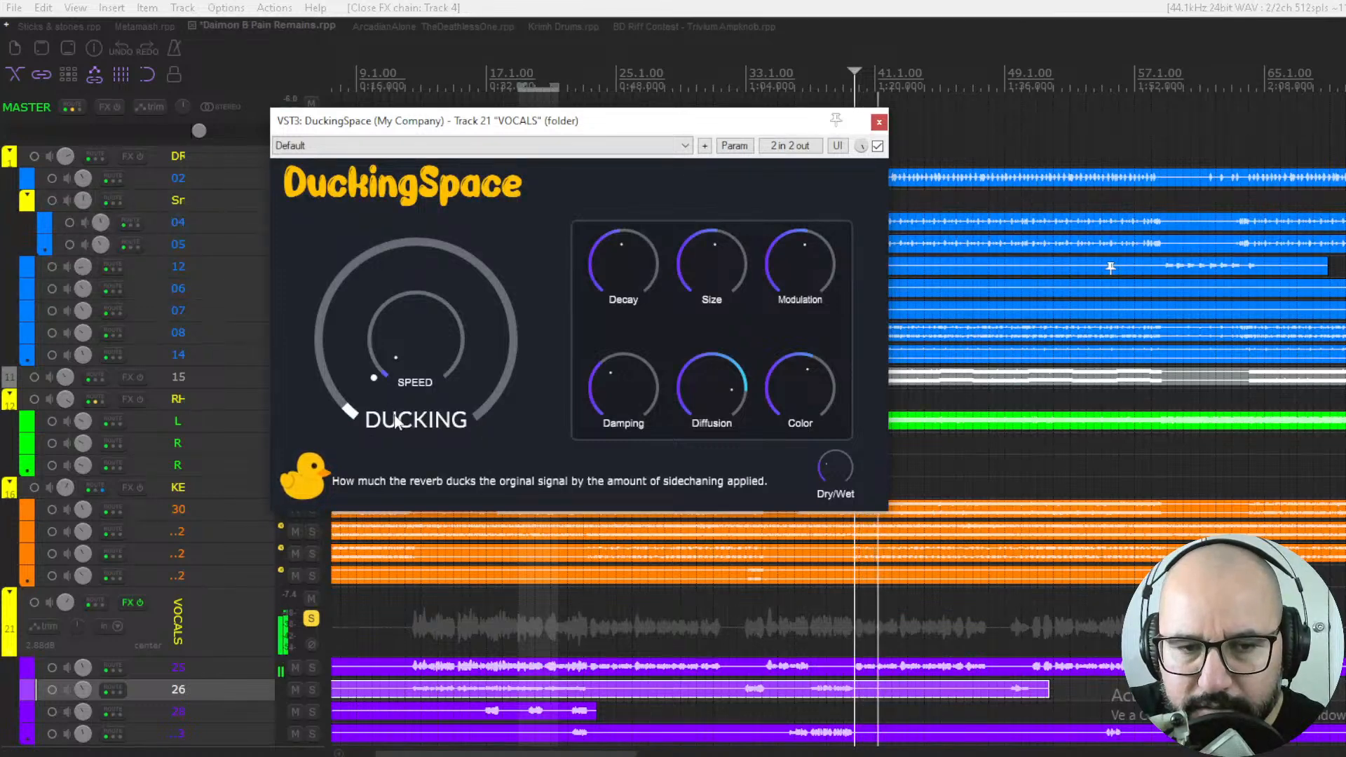
key(space)
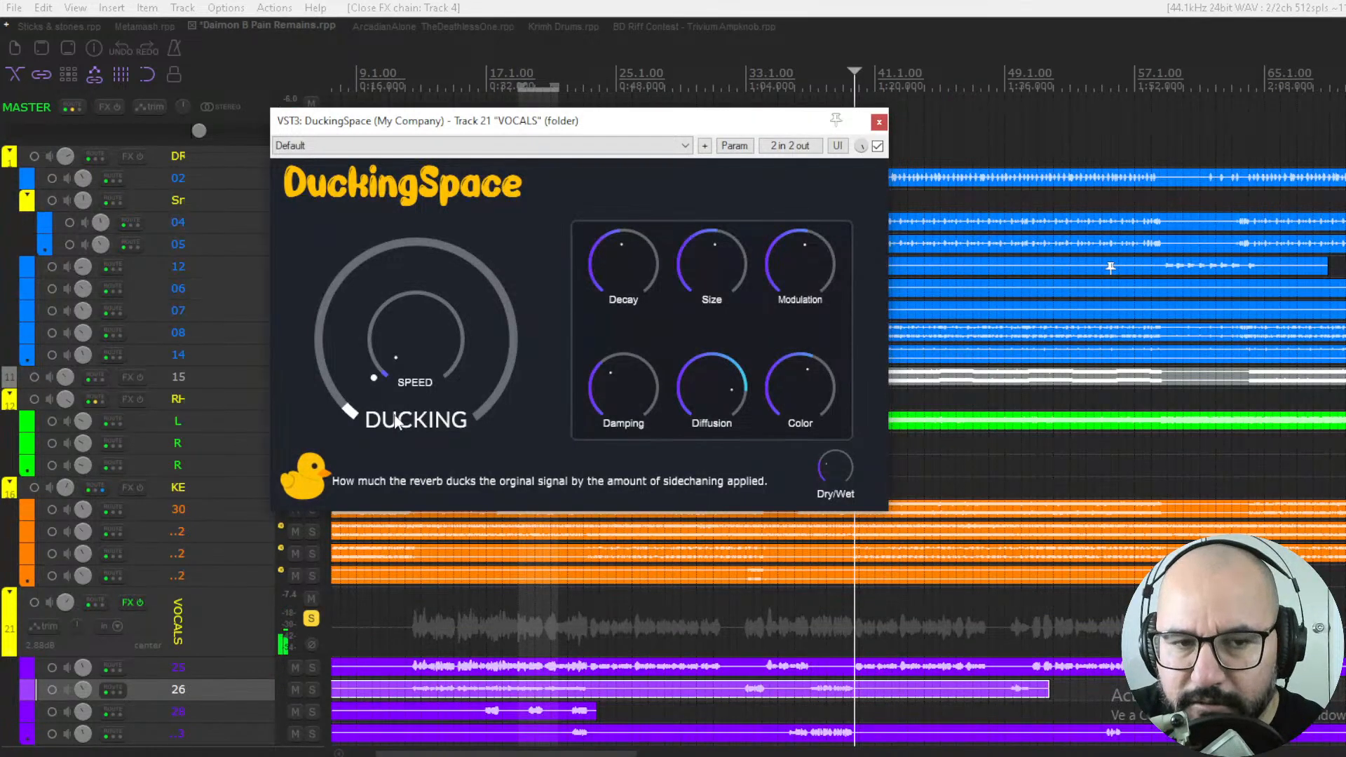
Set Ducking and Speed back to maximum, play the vocals, and raise Dry/Wet slightly.
drag(339, 359, 378, 252)
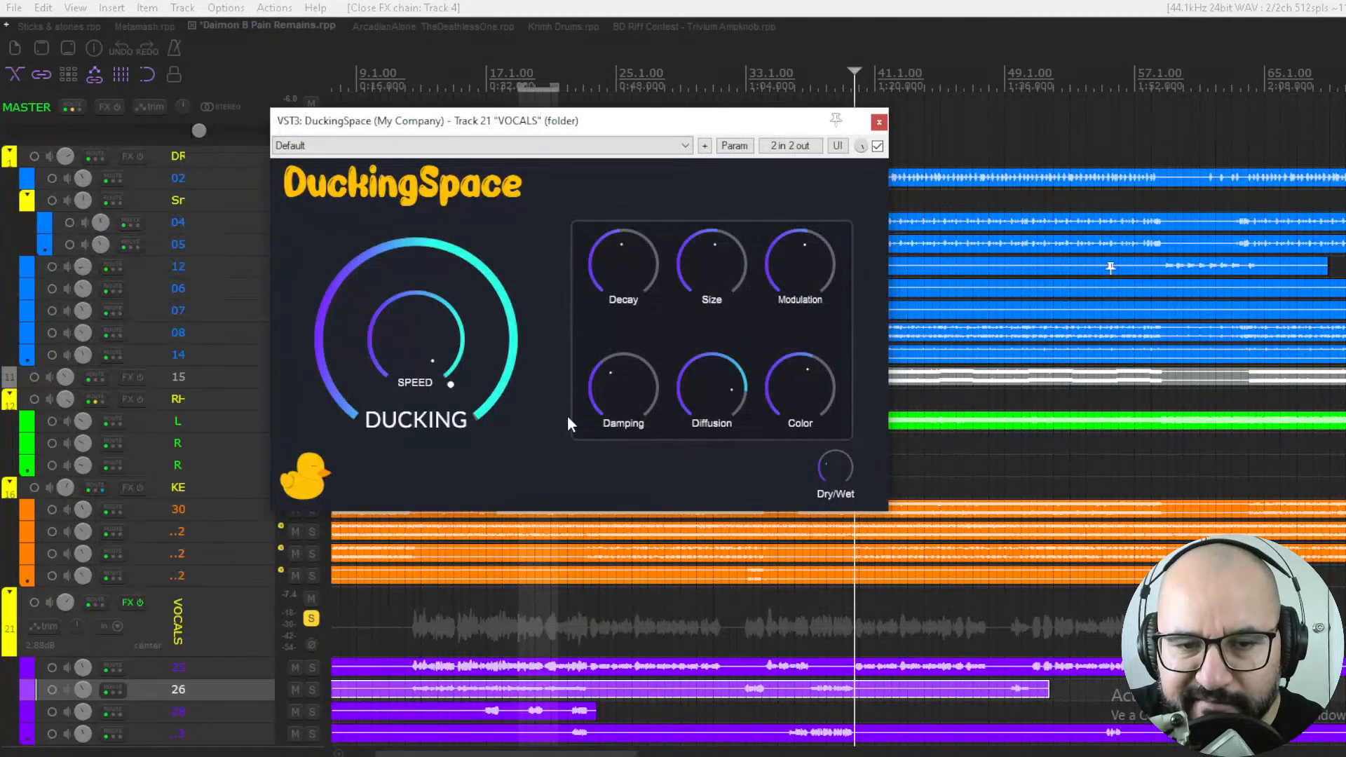
key(space)
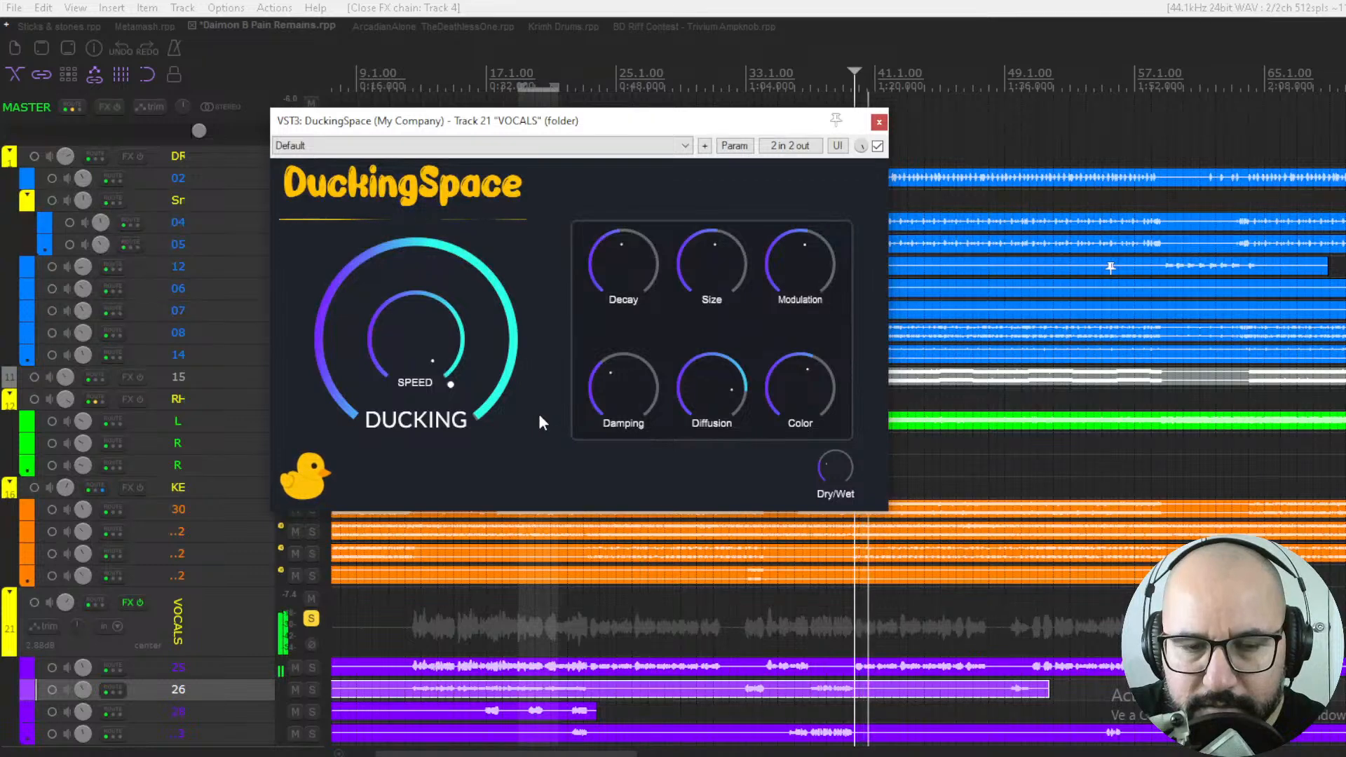
mouse_move(824, 461)
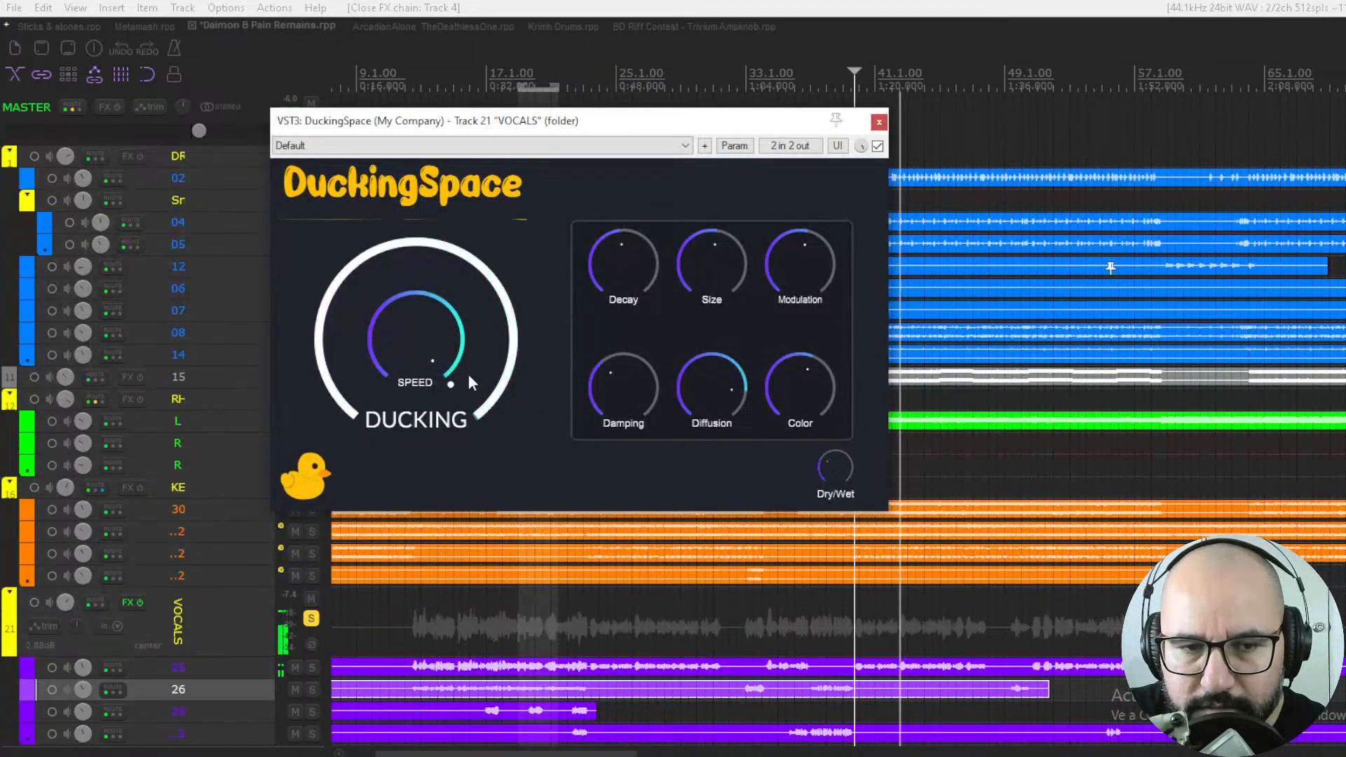
mouse_move(434, 350)
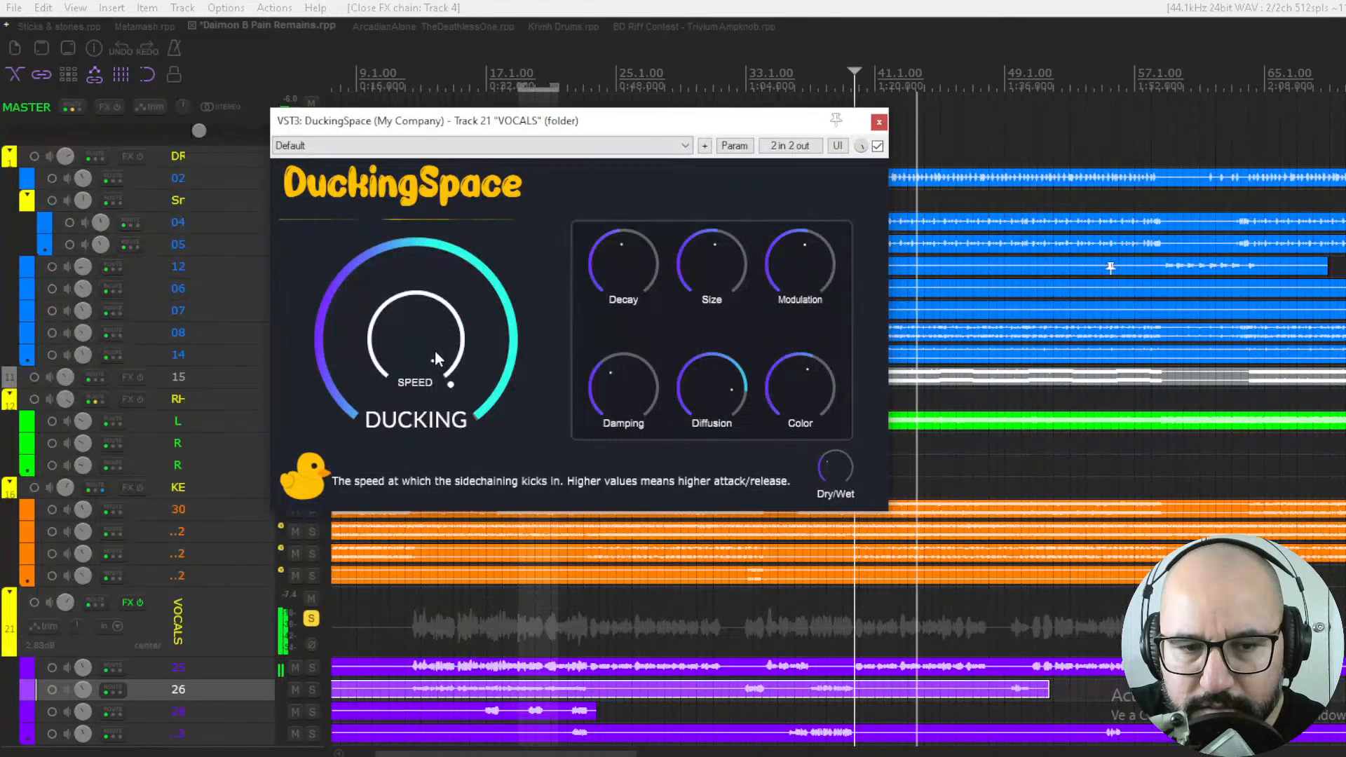
Compare the ducking during playback by dropping Ducking and Speed to minimum and returning both to maximum.
drag(489, 291, 469, 533)
drag(422, 339, 394, 552)
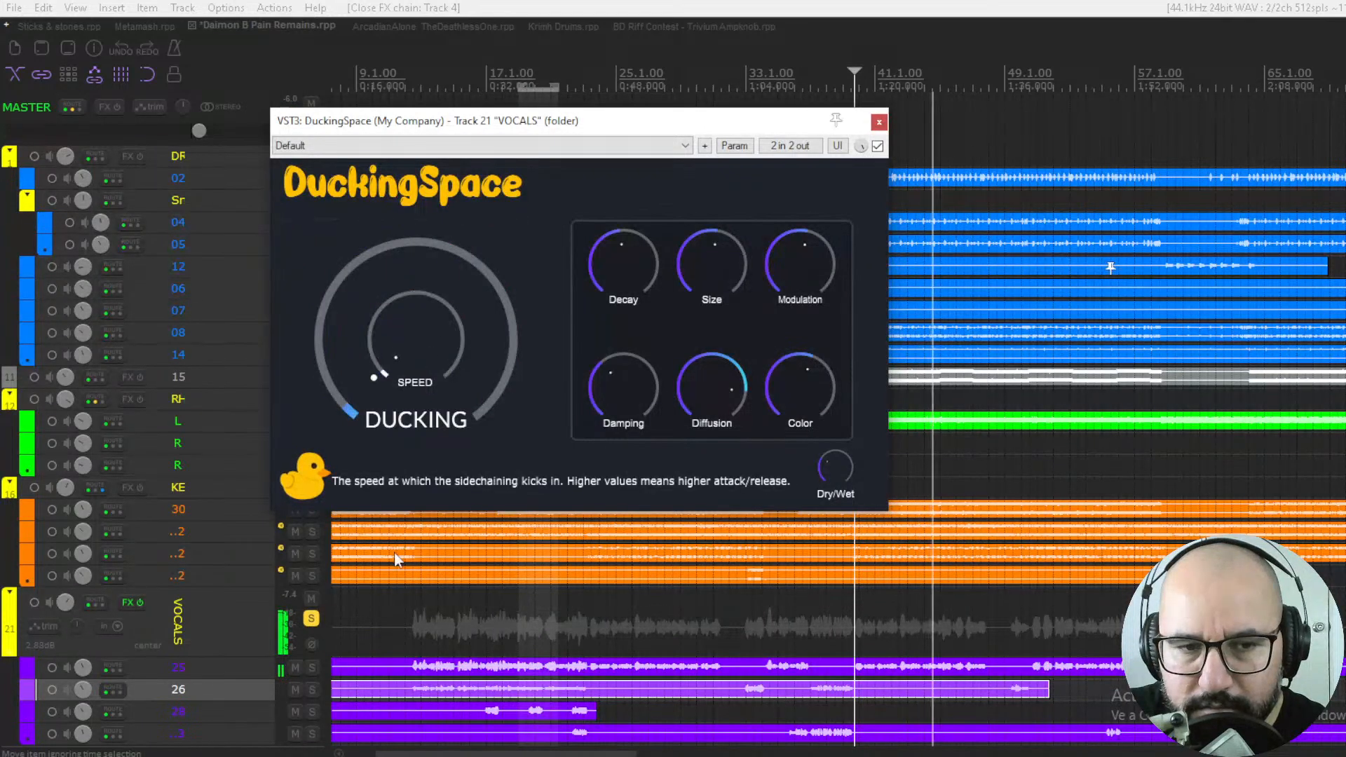
drag(387, 439, 376, 178)
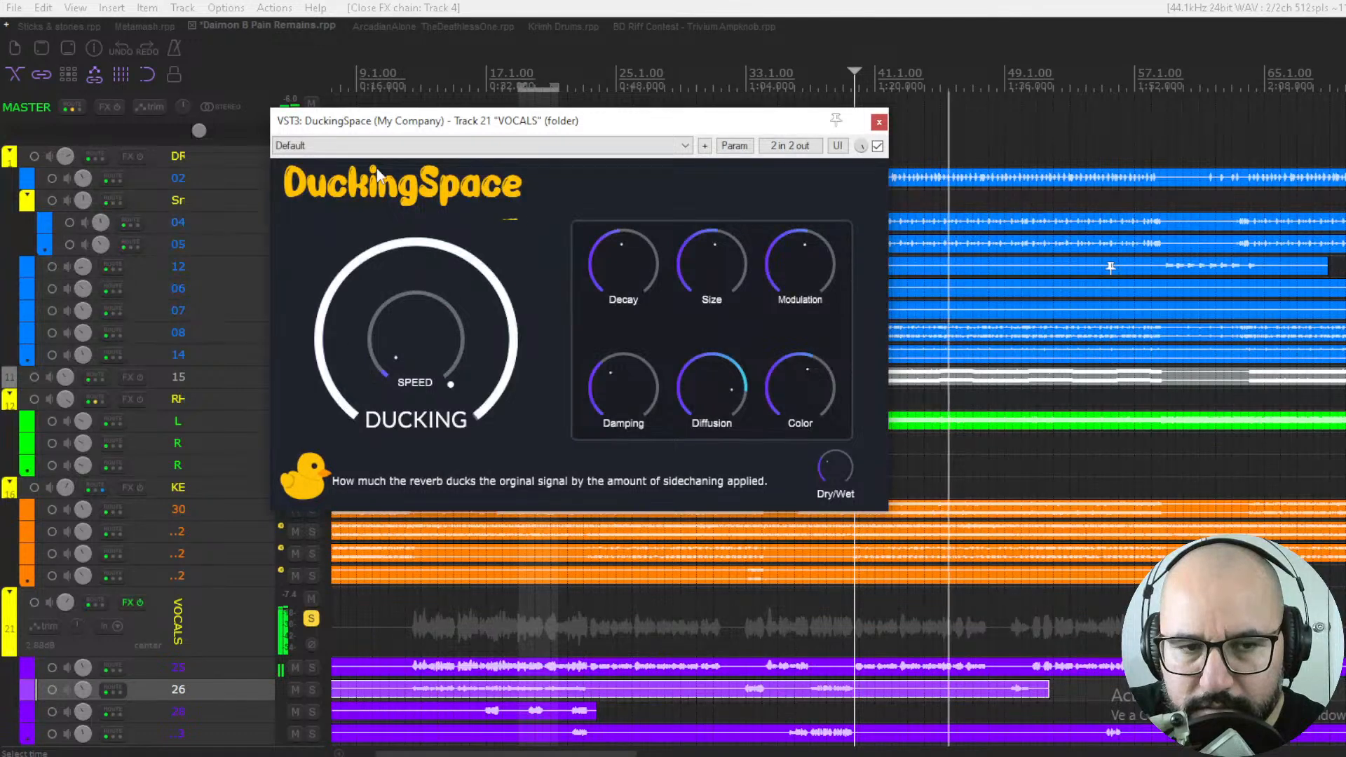
drag(394, 344, 396, 161)
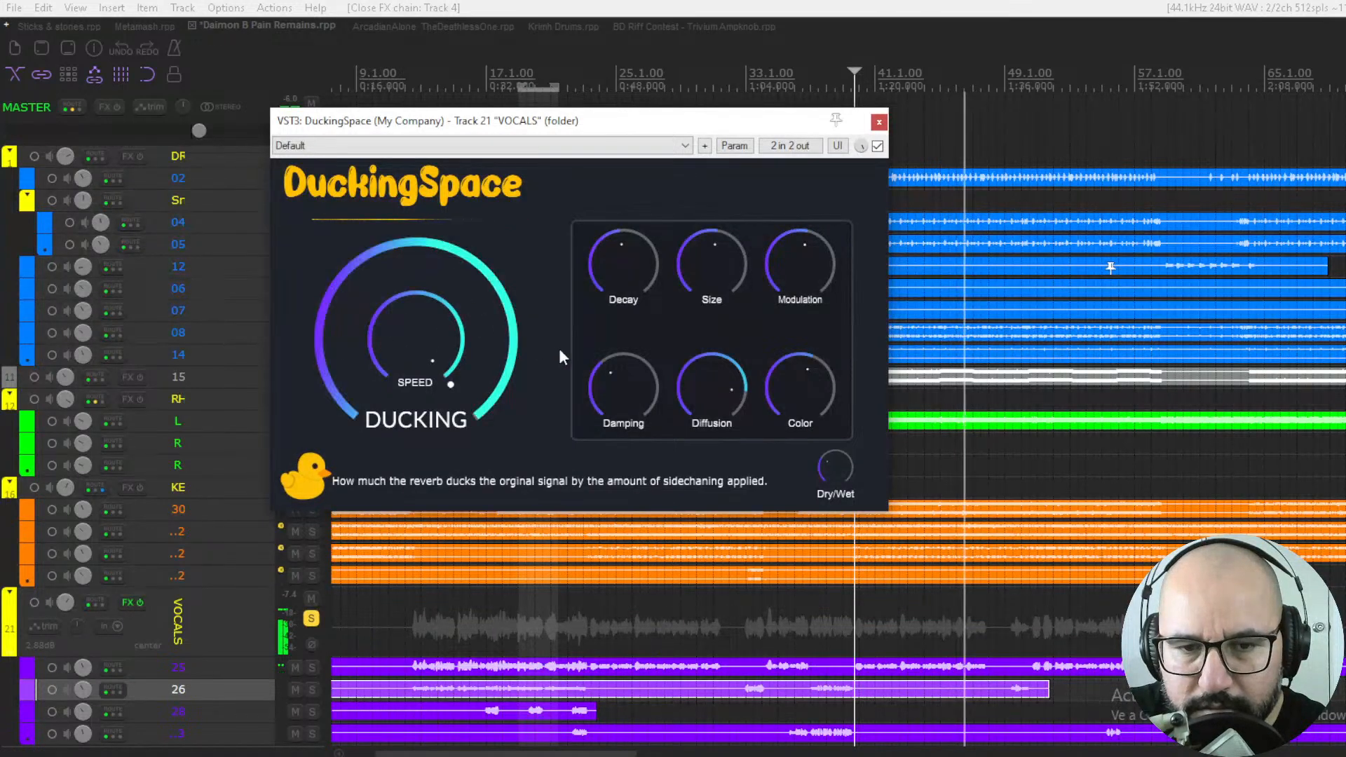
Lower Damping, reset it to near its middle position, and bypass DuckingSpace on the VOCALS track.
scroll(618, 393, down, 5)
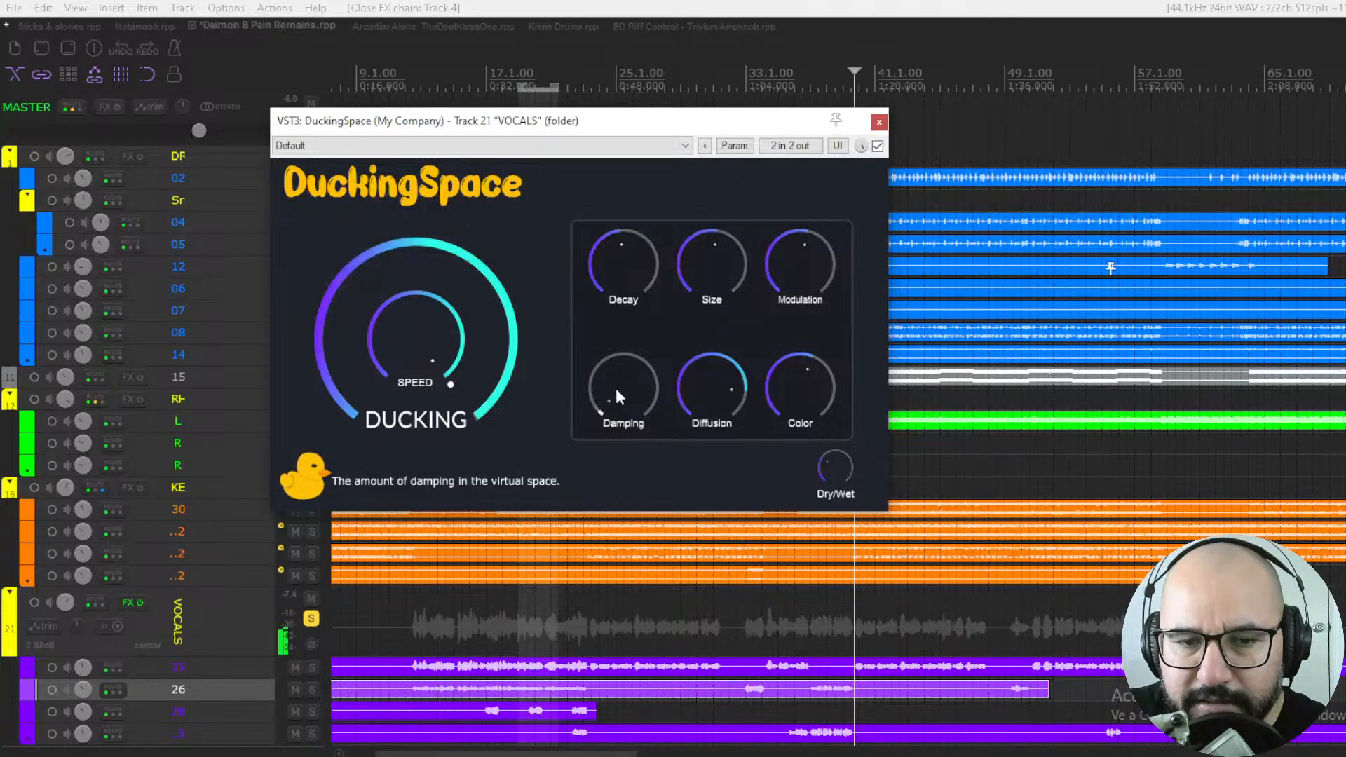
double_click(619, 373)
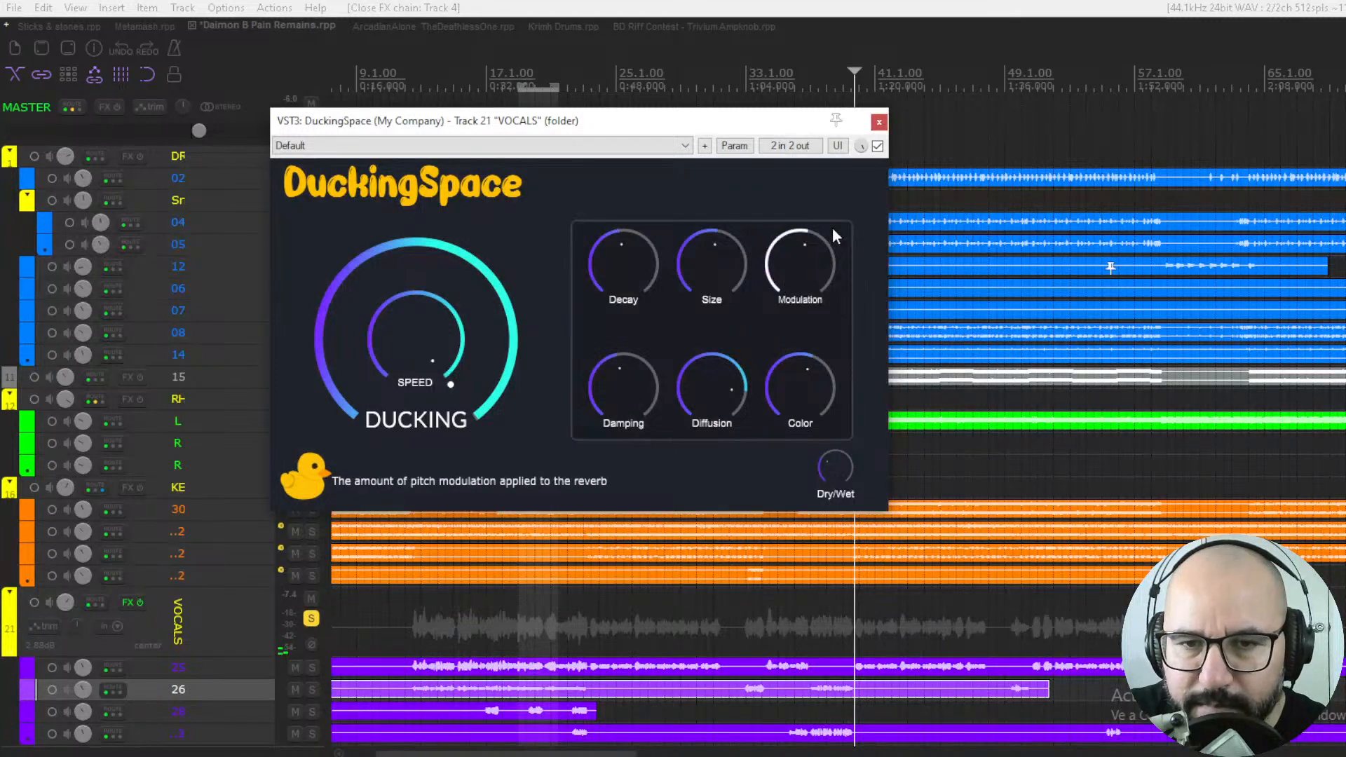
click(876, 145)
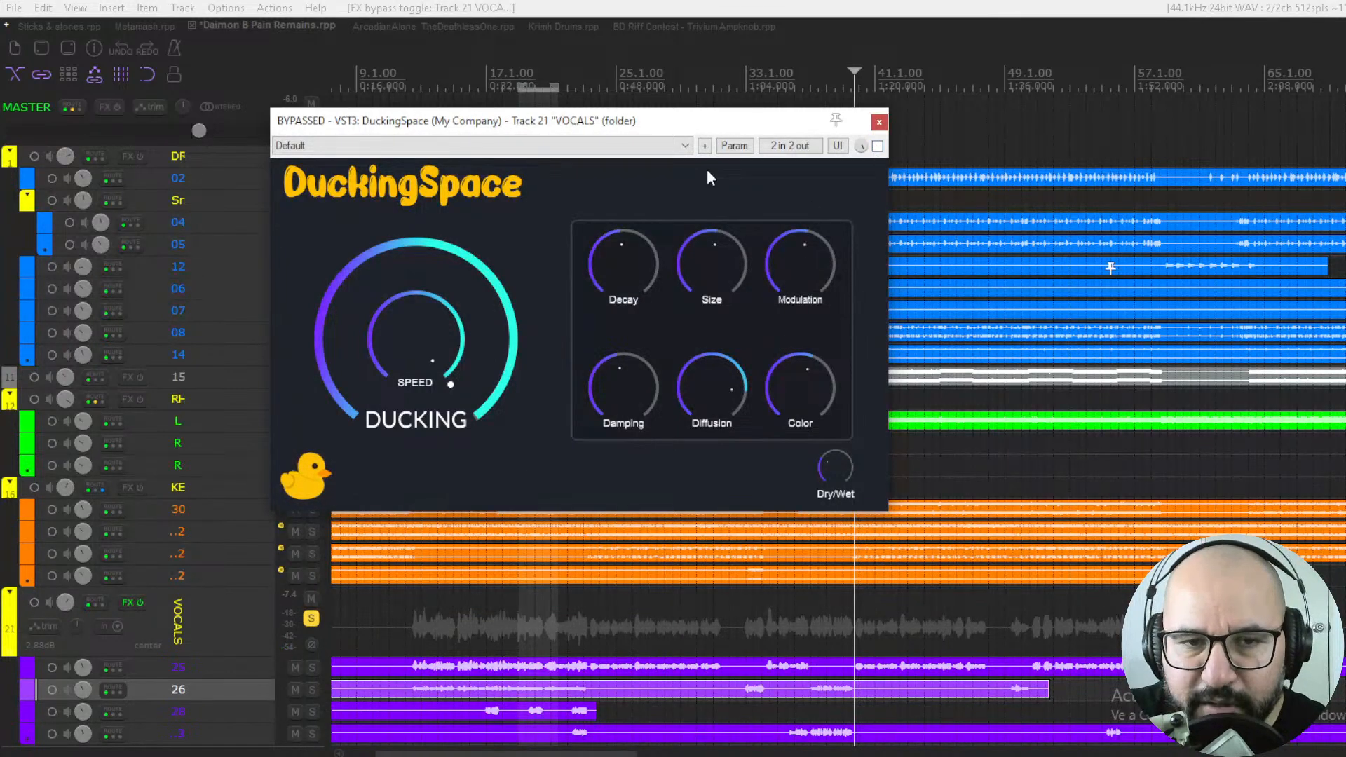
drag(685, 125, 670, 153)
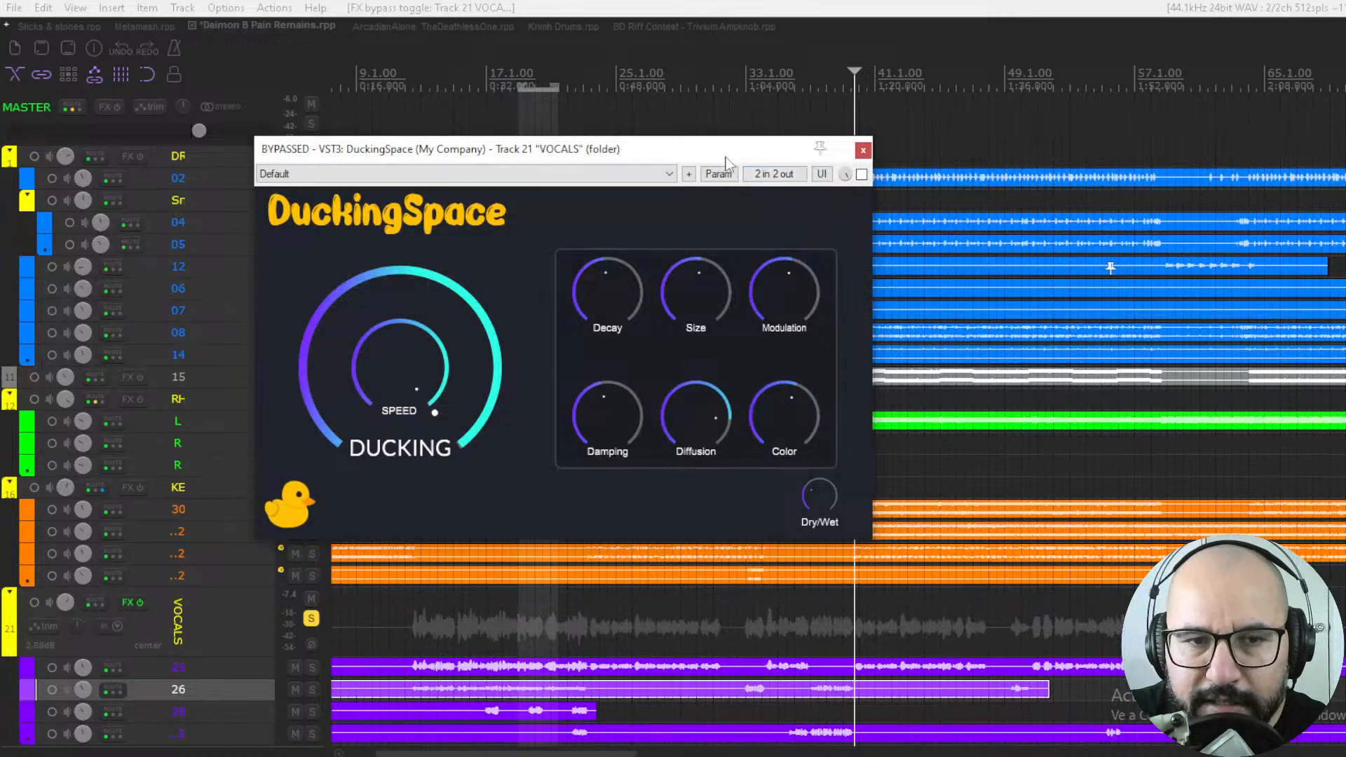
drag(725, 158, 710, 159)
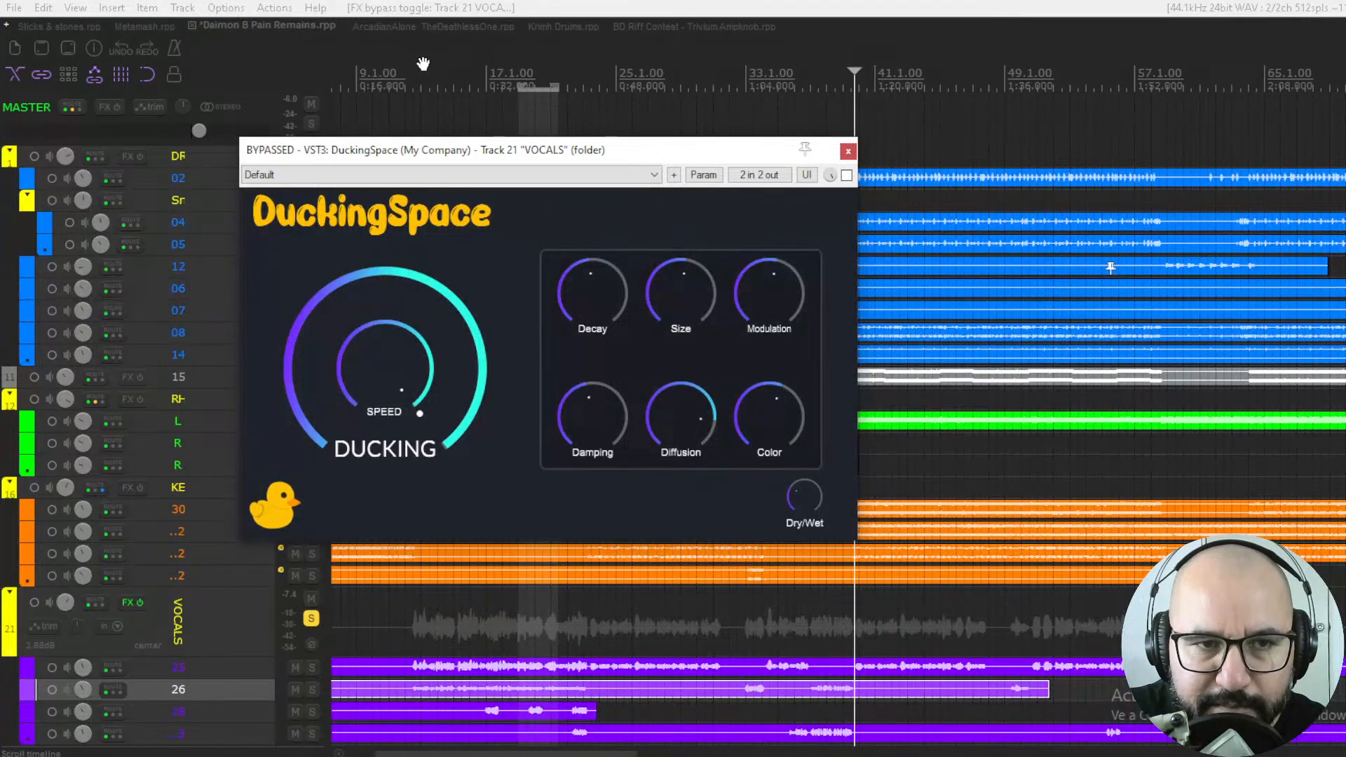
Switch to the ArcadianAlone_TheDeathlessOne project and reposition the S-Drive plugin window of the bass track.
click(381, 26)
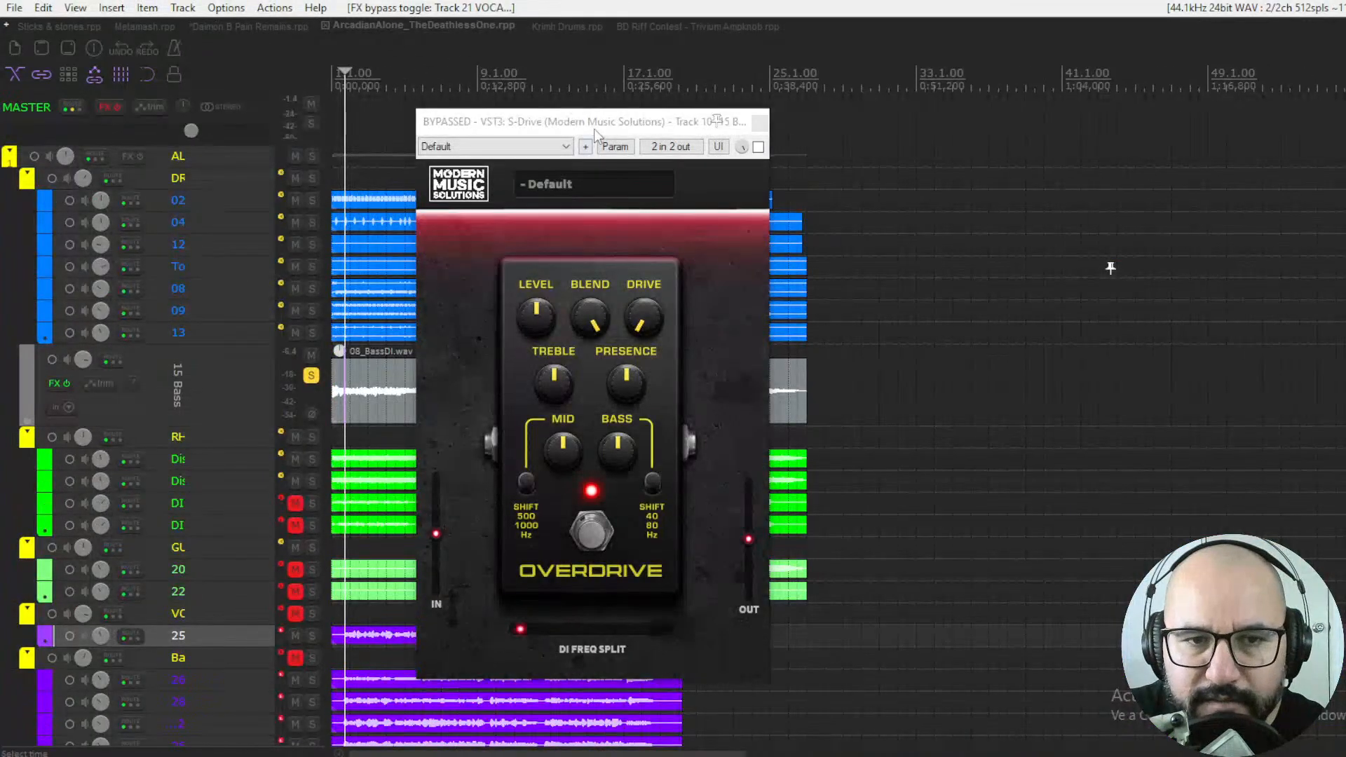
drag(594, 131, 559, 132)
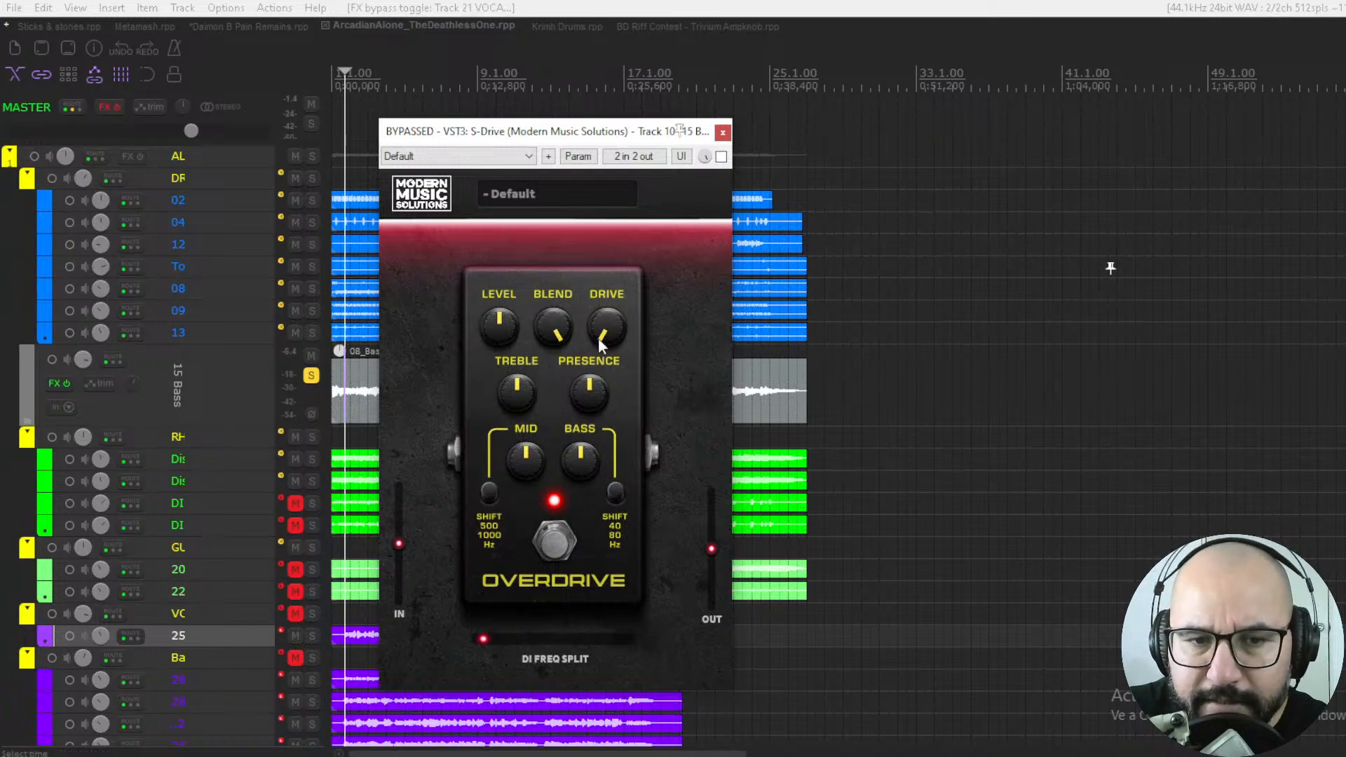
Demonstrate S-Drive's Blend and Drive knobs and sweep DI Freq Split, returning each control to its starting position.
drag(550, 330, 546, 449)
drag(624, 347, 629, 226)
drag(619, 315, 615, 344)
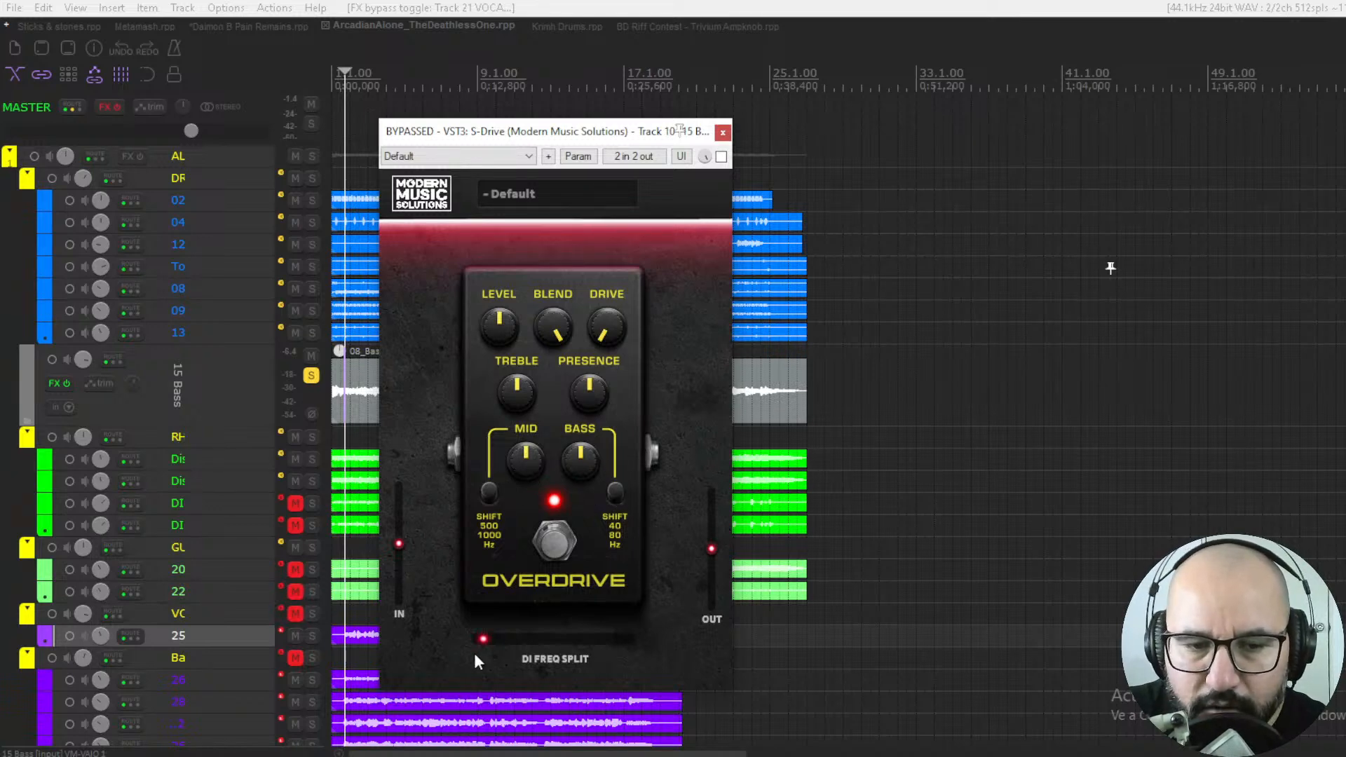
mouse_move(482, 638)
drag(468, 640, 670, 640)
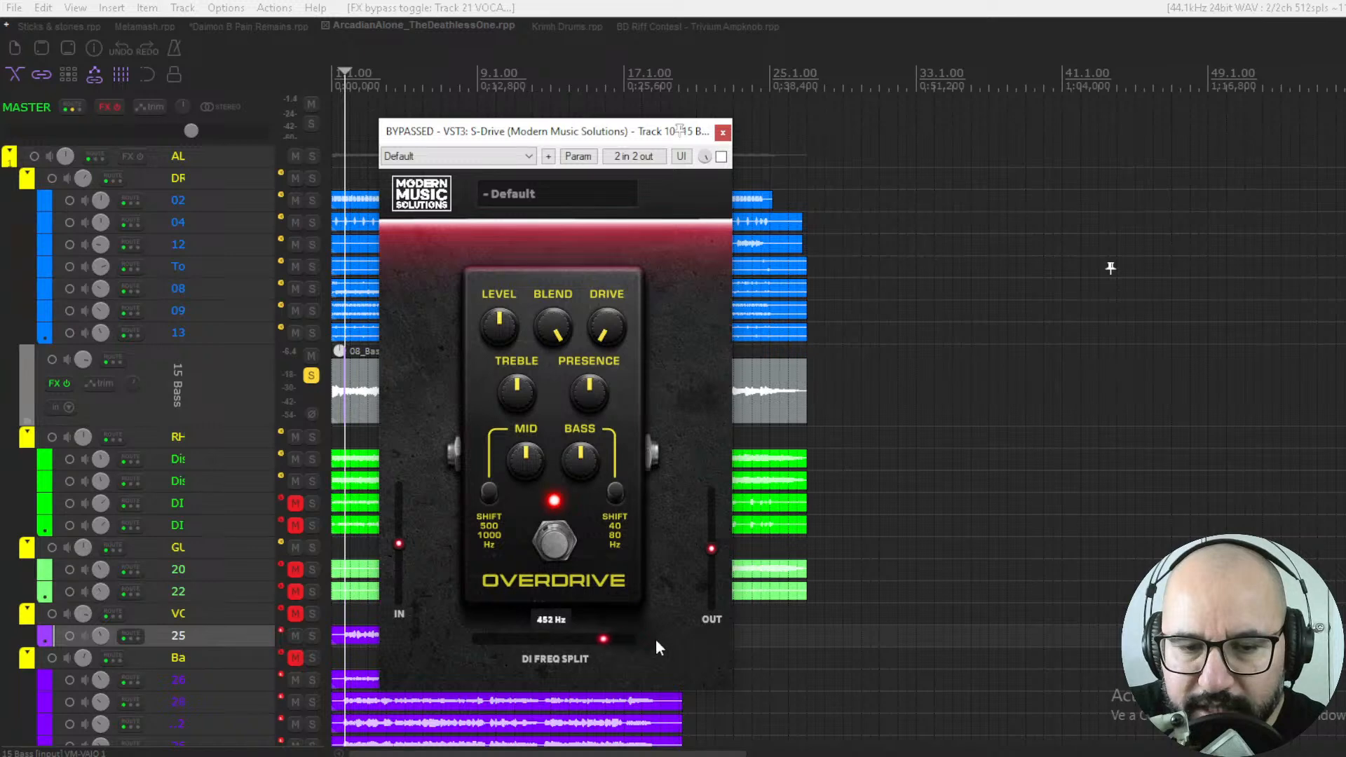
mouse_move(482, 640)
mouse_down()
mouse_move(555, 641)
mouse_move(468, 642)
mouse_up()
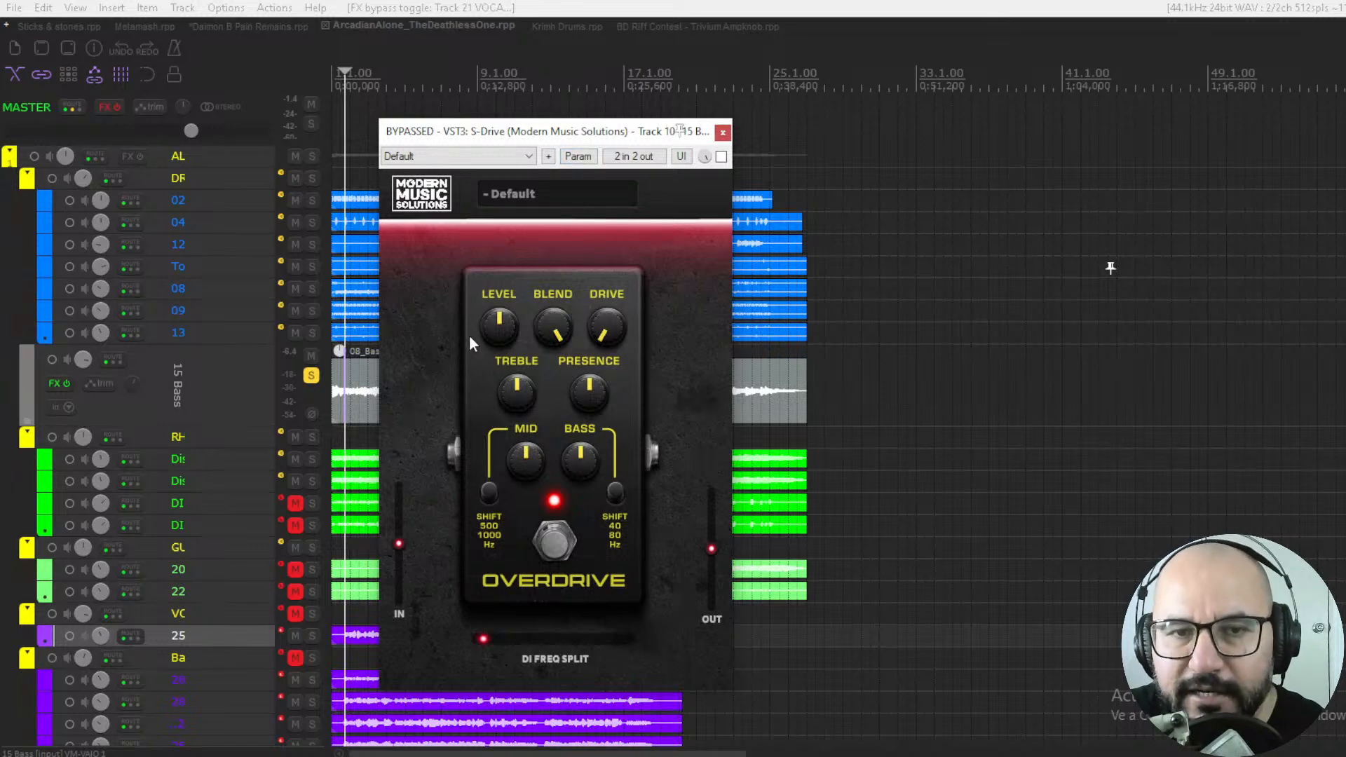
Play the soloed 15 Bass track, enable S-Drive, and raise its Level and Drive while listening.
key(space)
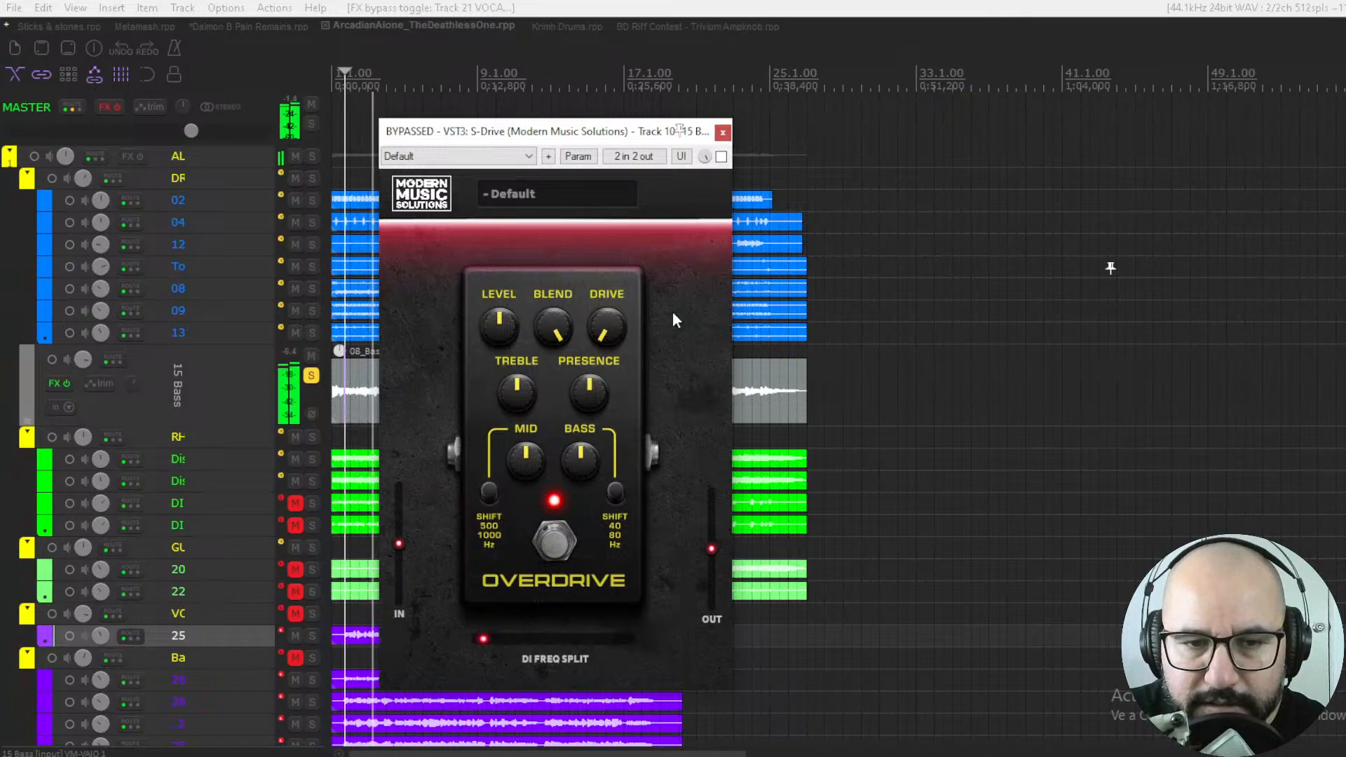
click(721, 157)
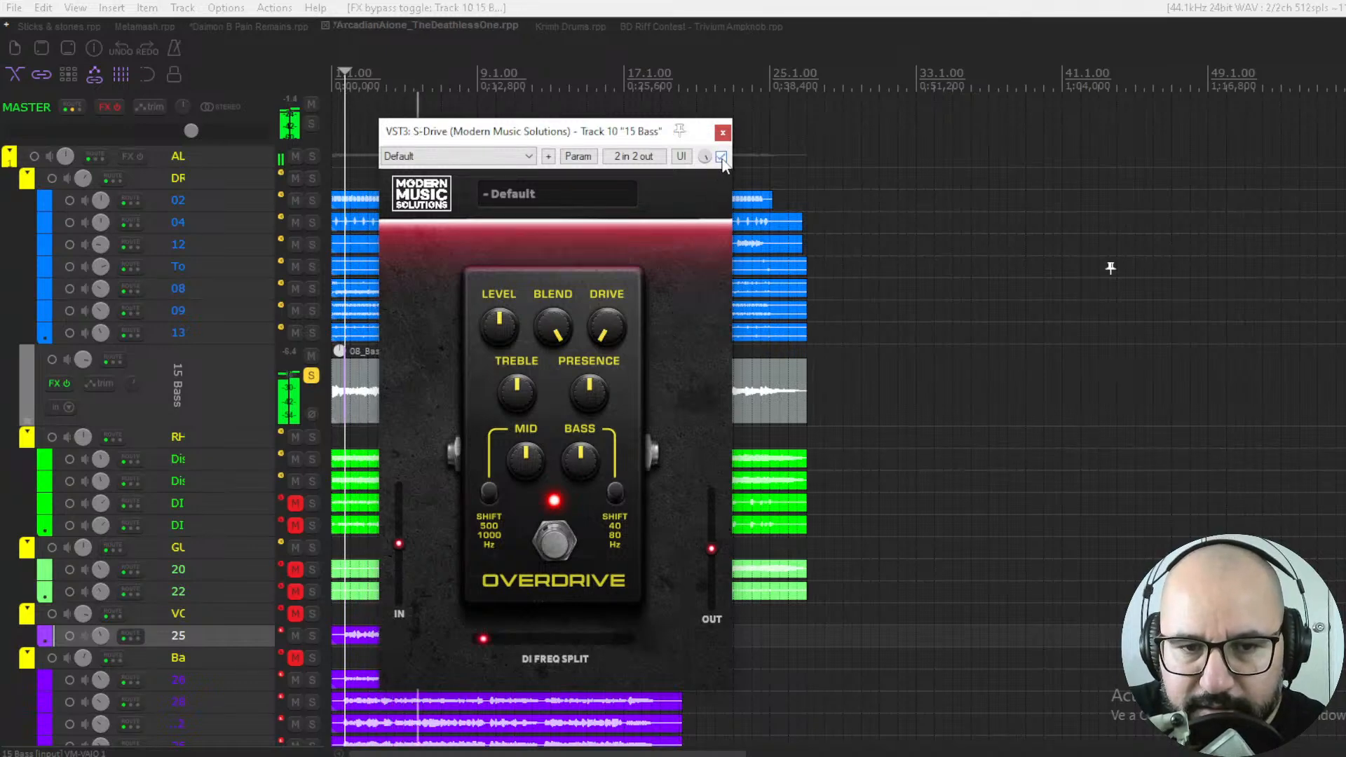
drag(510, 314, 515, 297)
drag(605, 336, 603, 354)
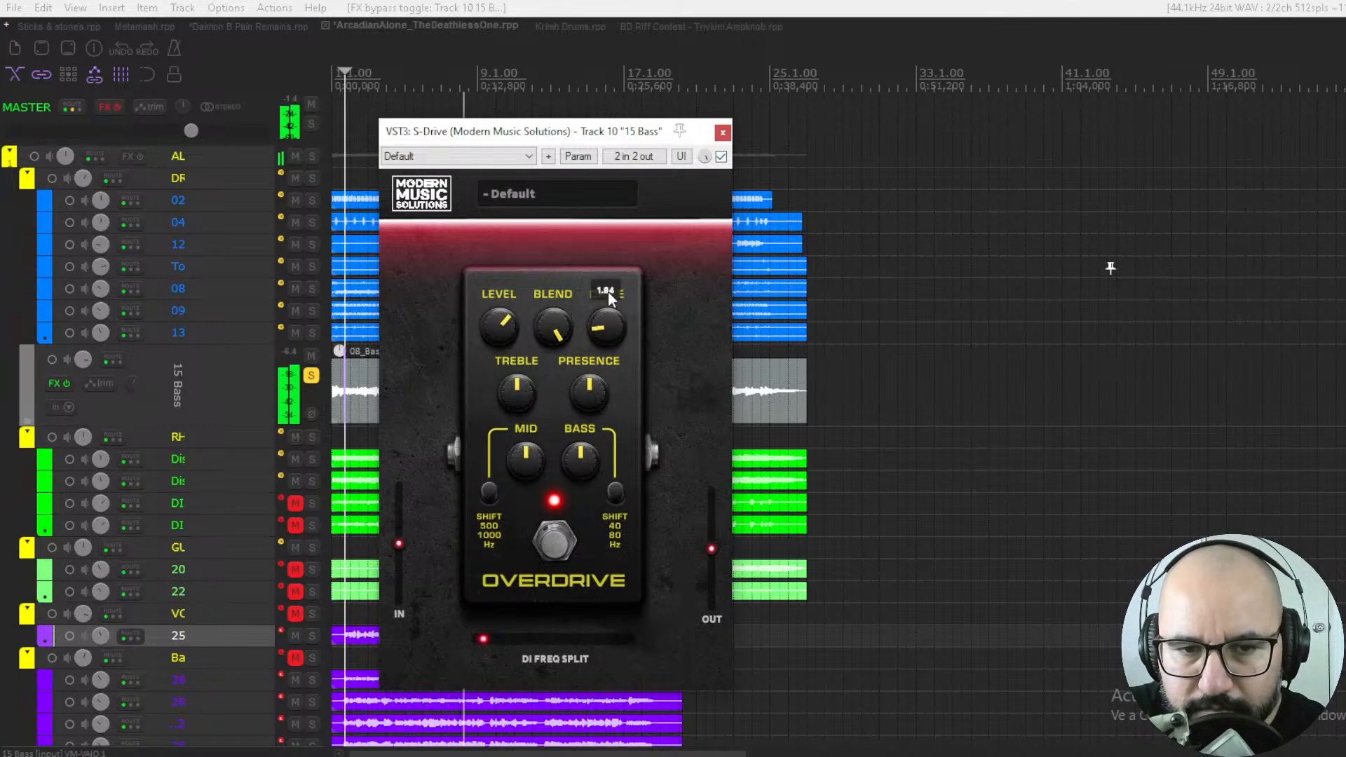
Lower Level to slightly below its middle position, raise Drive to just under halfway, and bypass S-Drive for comparison.
drag(516, 309, 493, 372)
drag(606, 328, 642, 309)
click(721, 157)
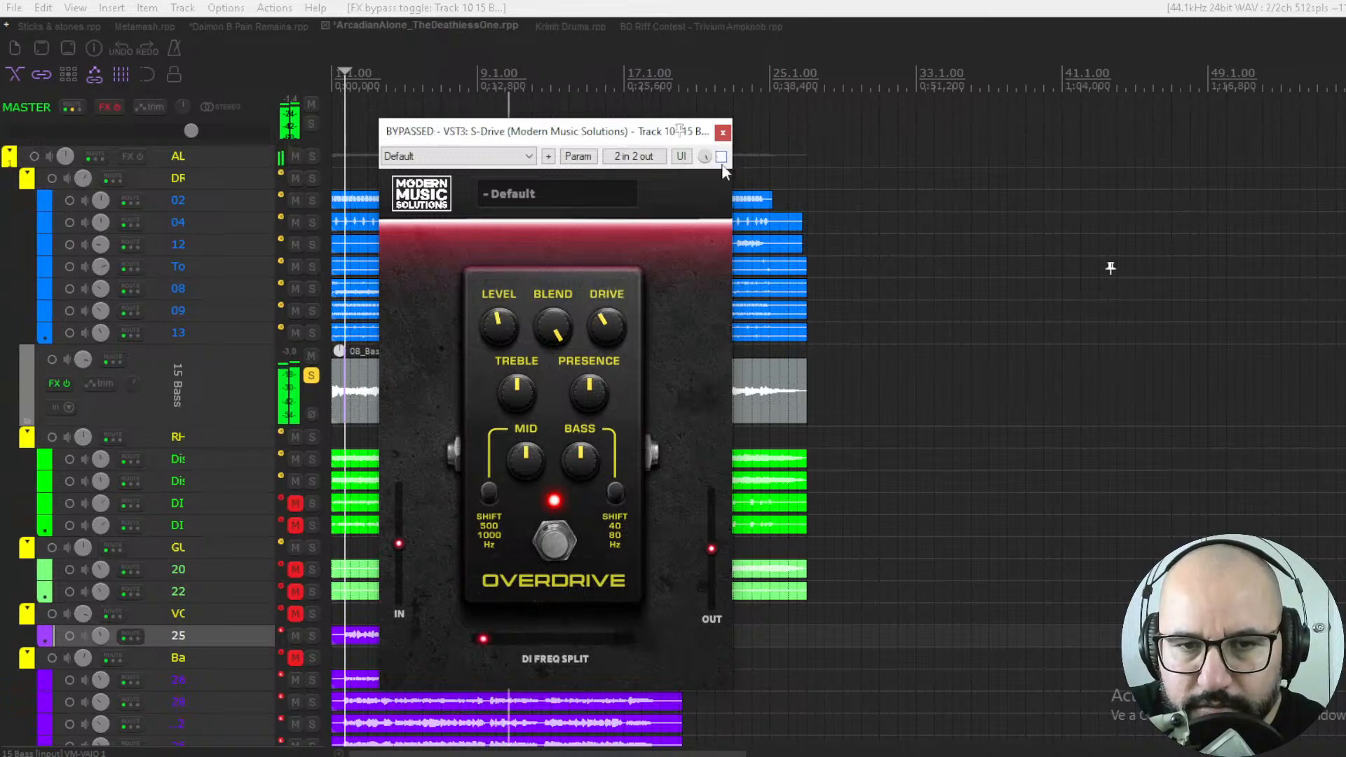
Re-enable S-Drive, raise Drive to about three quarters, and lower Level slightly, comparing the result against bypass.
click(722, 157)
drag(607, 332, 613, 269)
drag(607, 329, 608, 300)
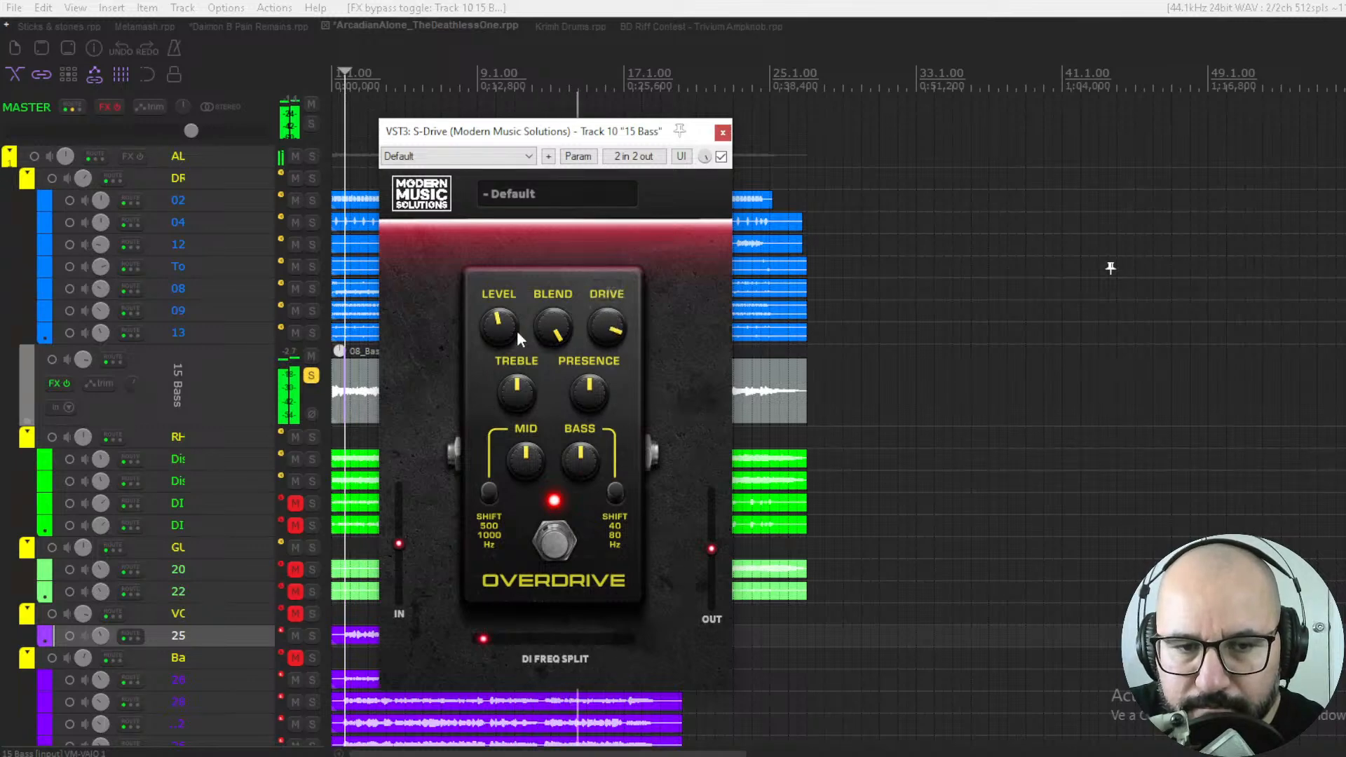
drag(516, 330, 507, 343)
click(720, 157)
click(721, 157)
Raise Drive almost to its maximum and set Level to about -0.80, comparing the sound with S-Drive bypassed and enabled.
mouse_move(612, 339)
mouse_down()
mouse_move(614, 304)
mouse_move(611, 317)
mouse_up()
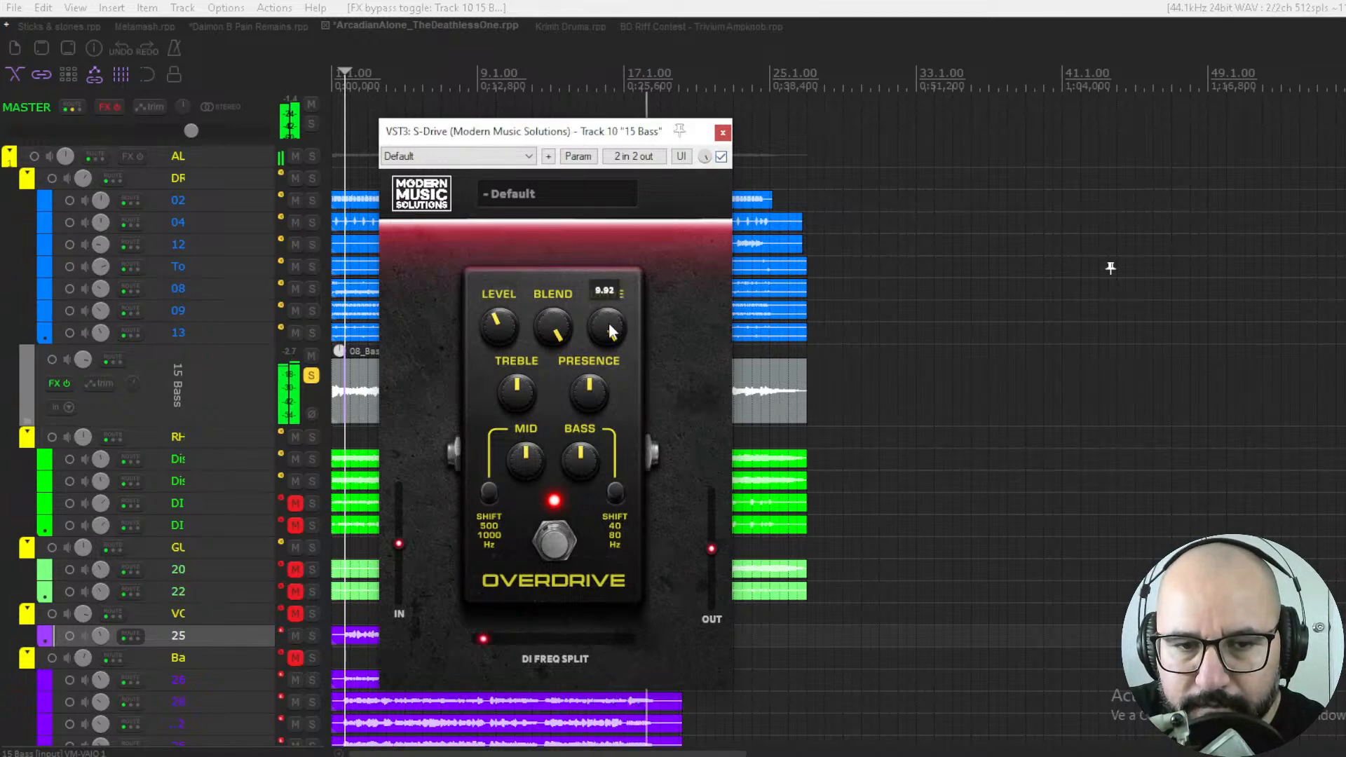
drag(504, 343, 498, 324)
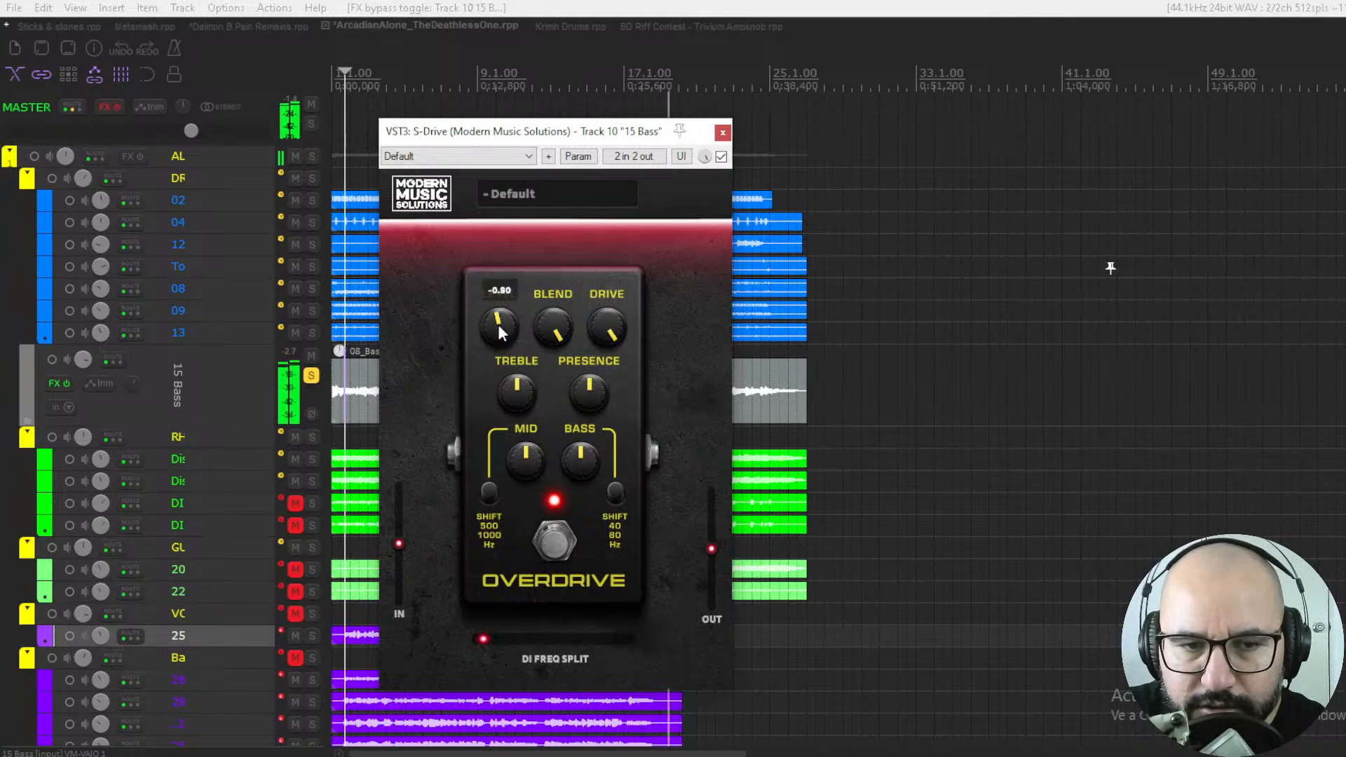
drag(608, 326, 612, 338)
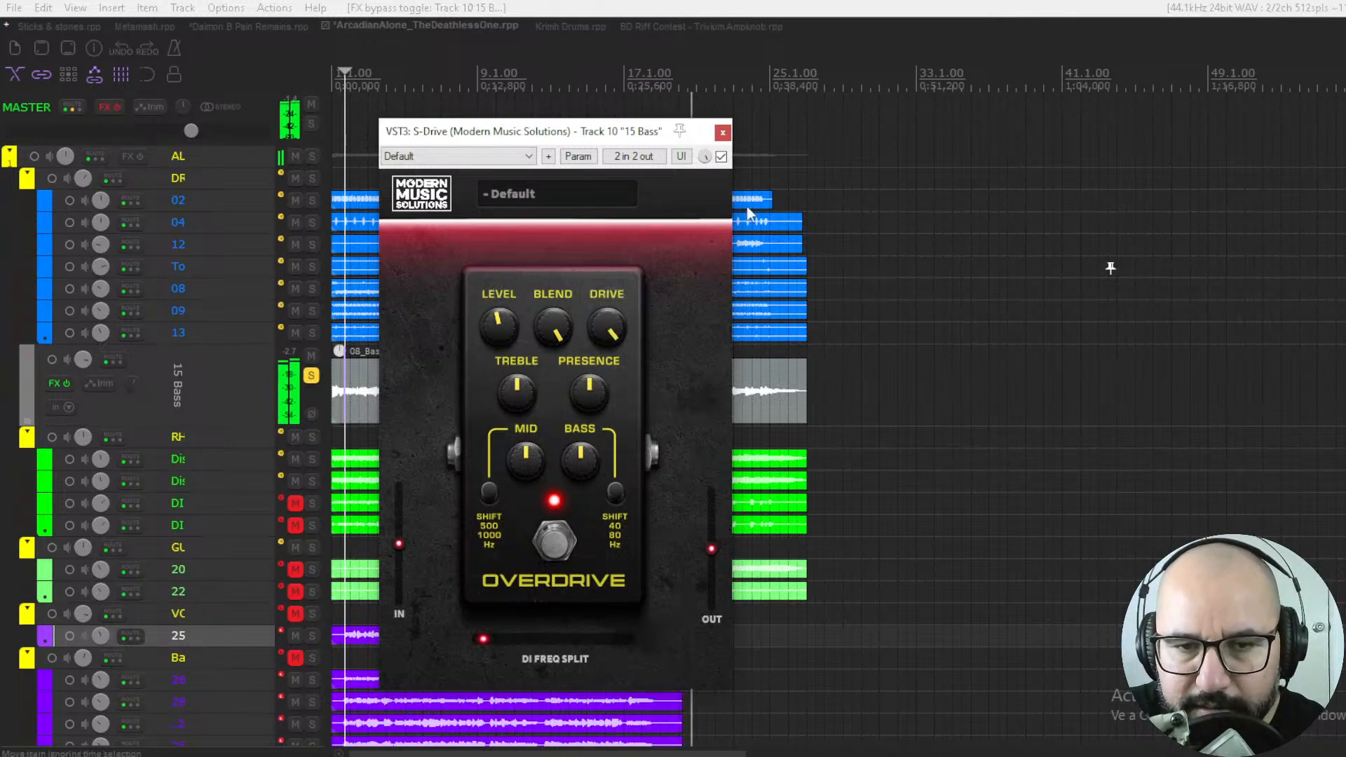
click(721, 157)
click(720, 157)
Brighten the bass by setting Presence to about 1.64 and Treble slightly above middle, and trim Level to -1.44 after a bypass comparison.
mouse_move(596, 395)
mouse_down()
mouse_move(599, 333)
mouse_move(595, 372)
mouse_up()
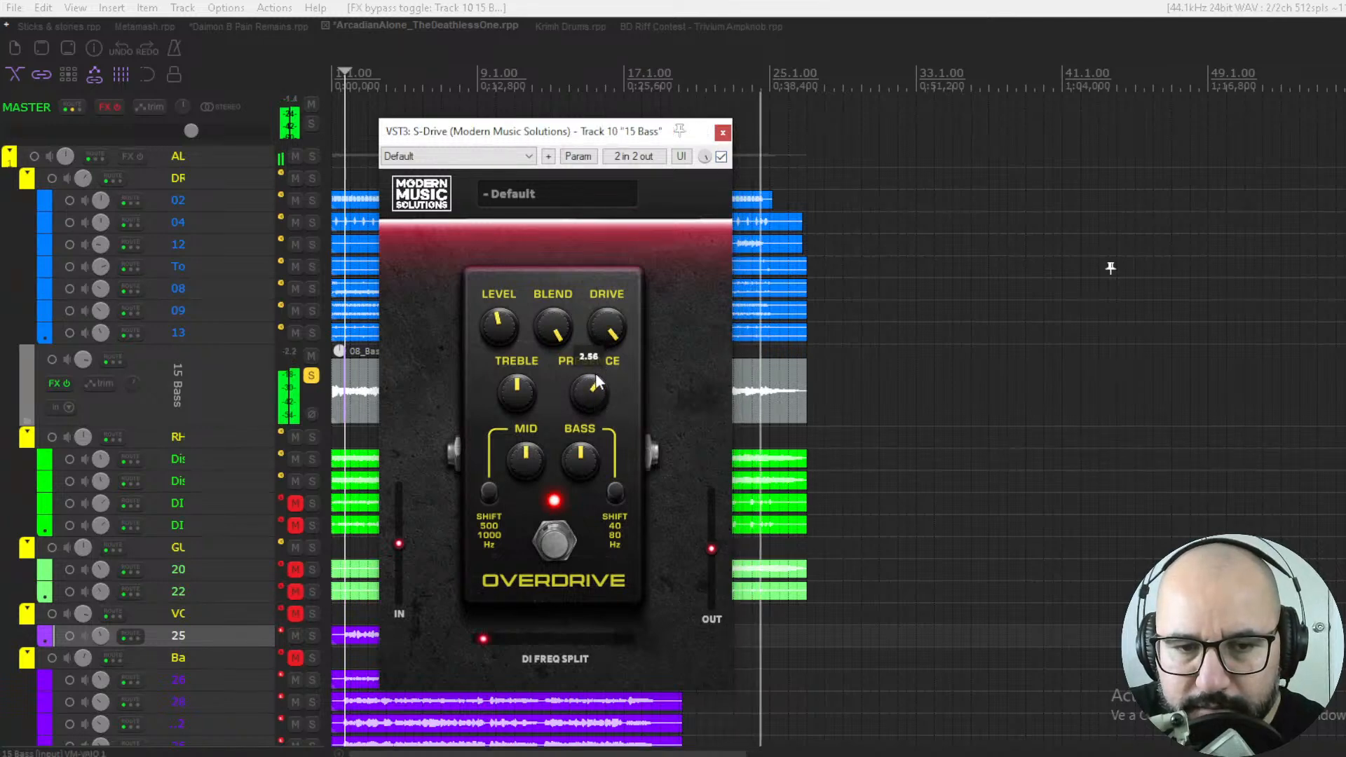
mouse_move(512, 398)
mouse_down()
mouse_move(527, 305)
mouse_move(520, 411)
mouse_up()
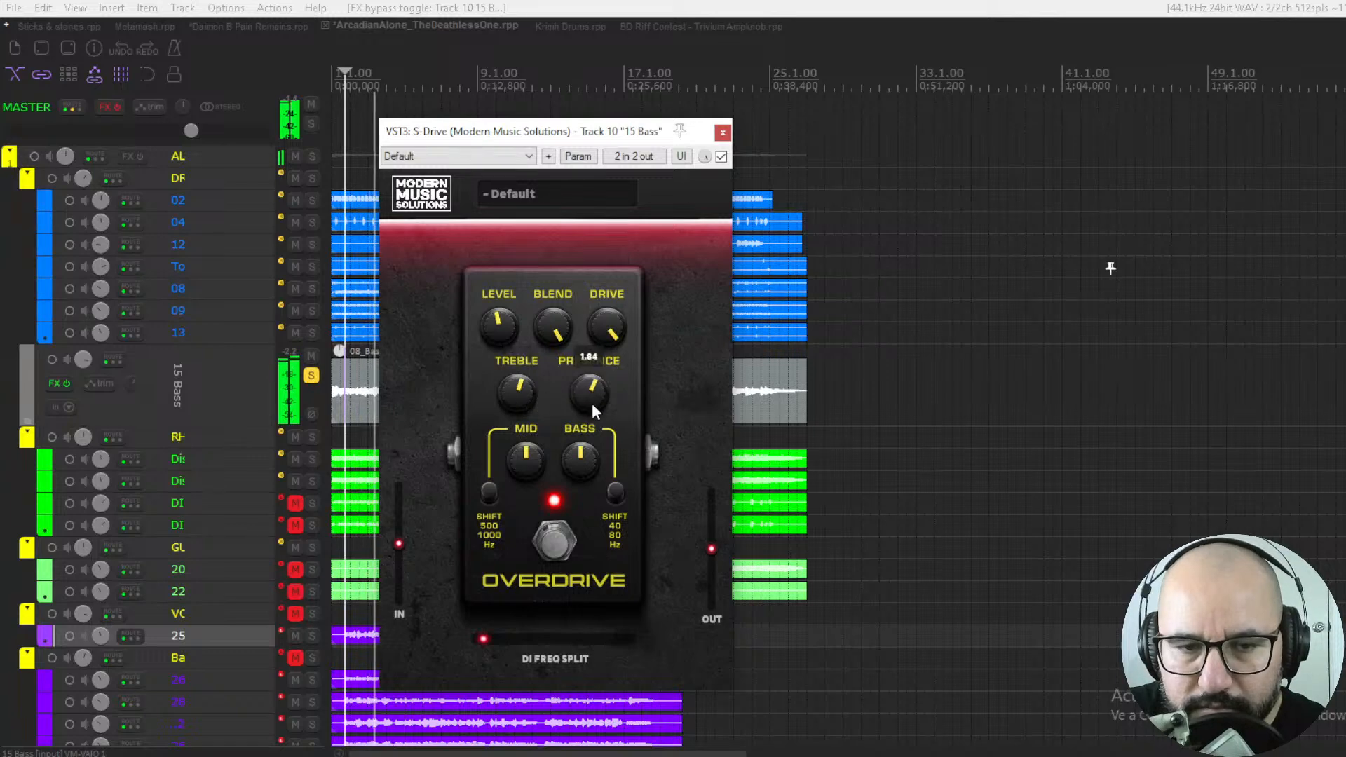
click(721, 156)
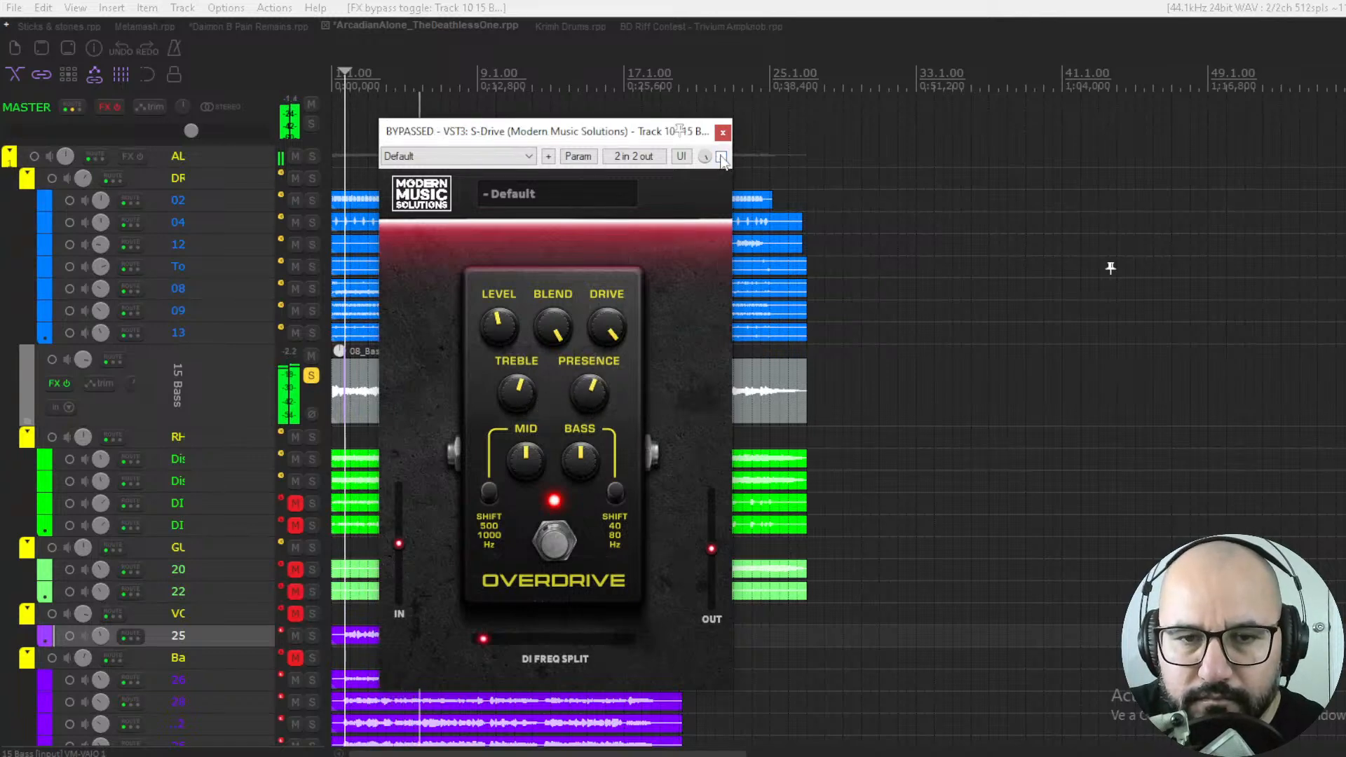
click(720, 156)
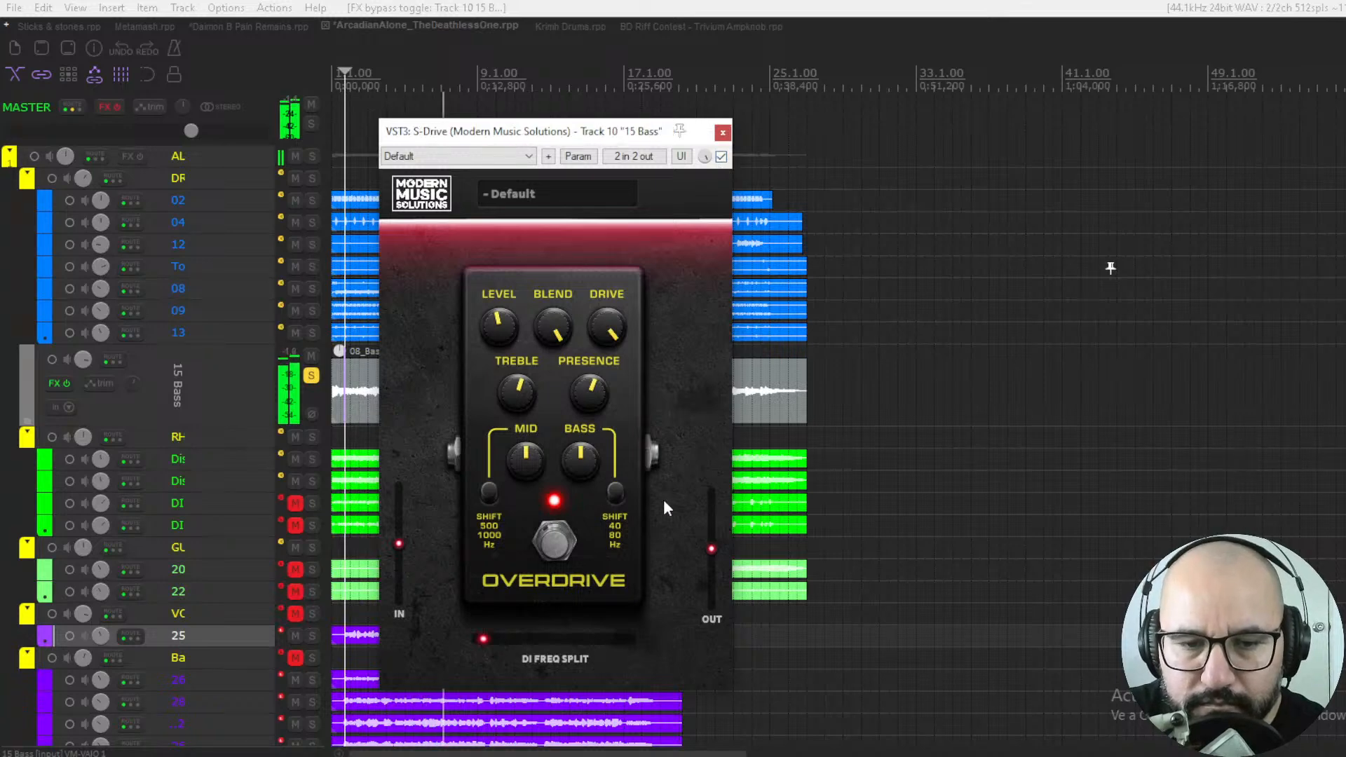
drag(505, 331, 504, 339)
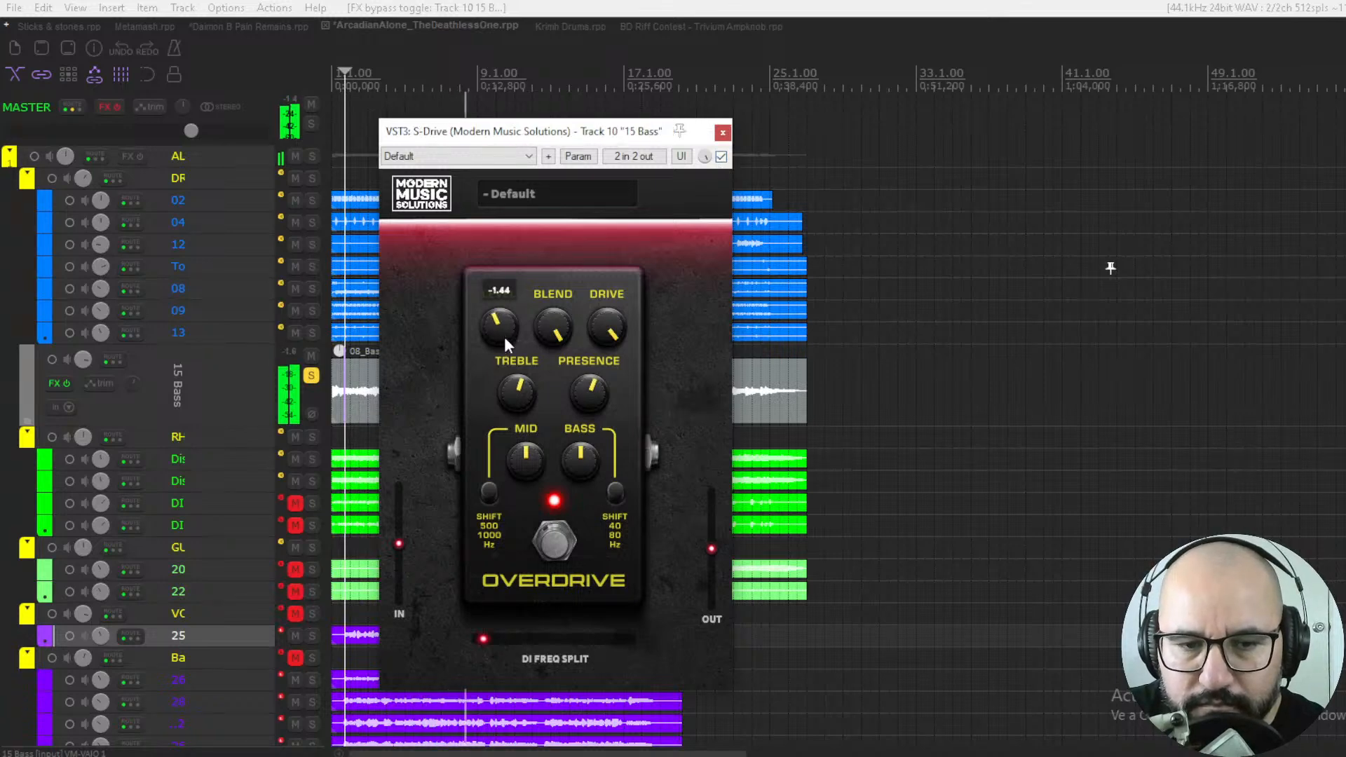
Sweep DI Freq Split between its minimum and maximum, and audition the bass with the split at maximum.
drag(482, 640, 715, 637)
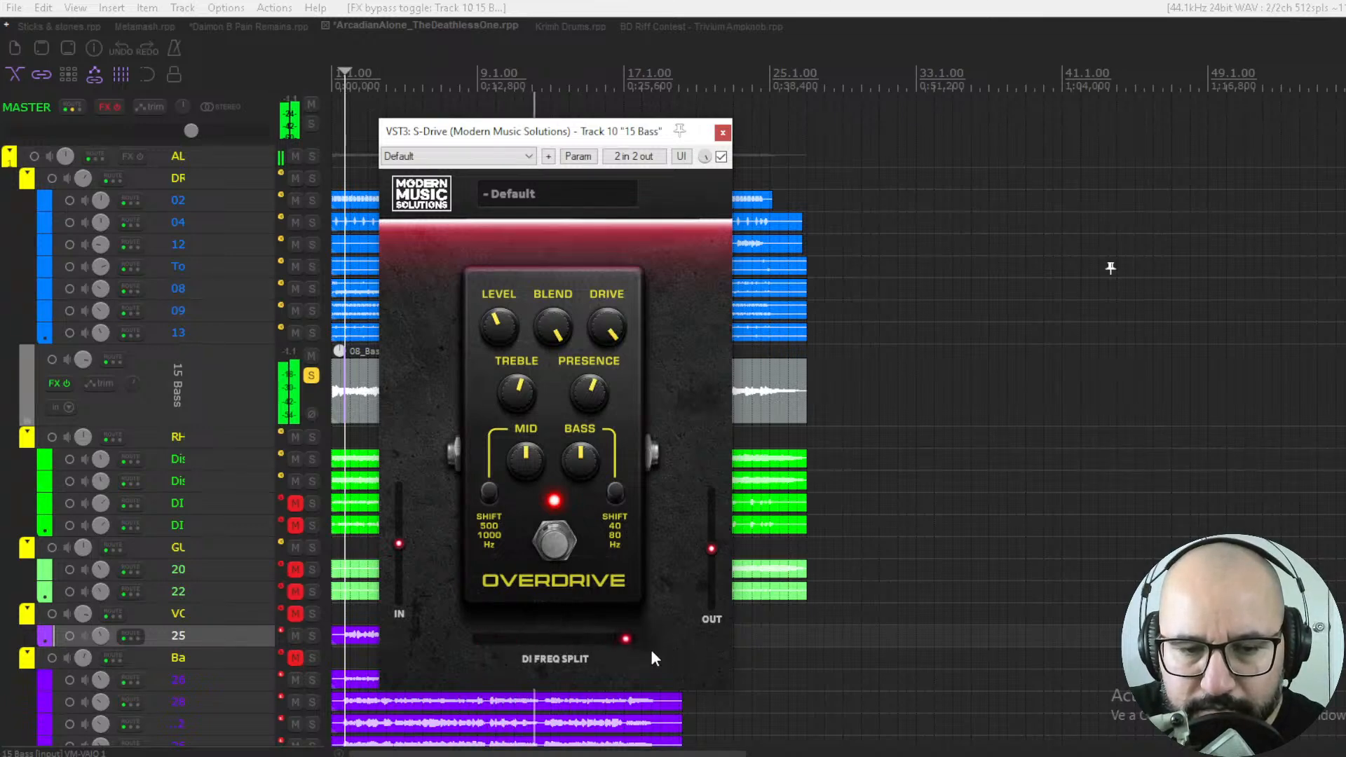
drag(625, 636, 269, 636)
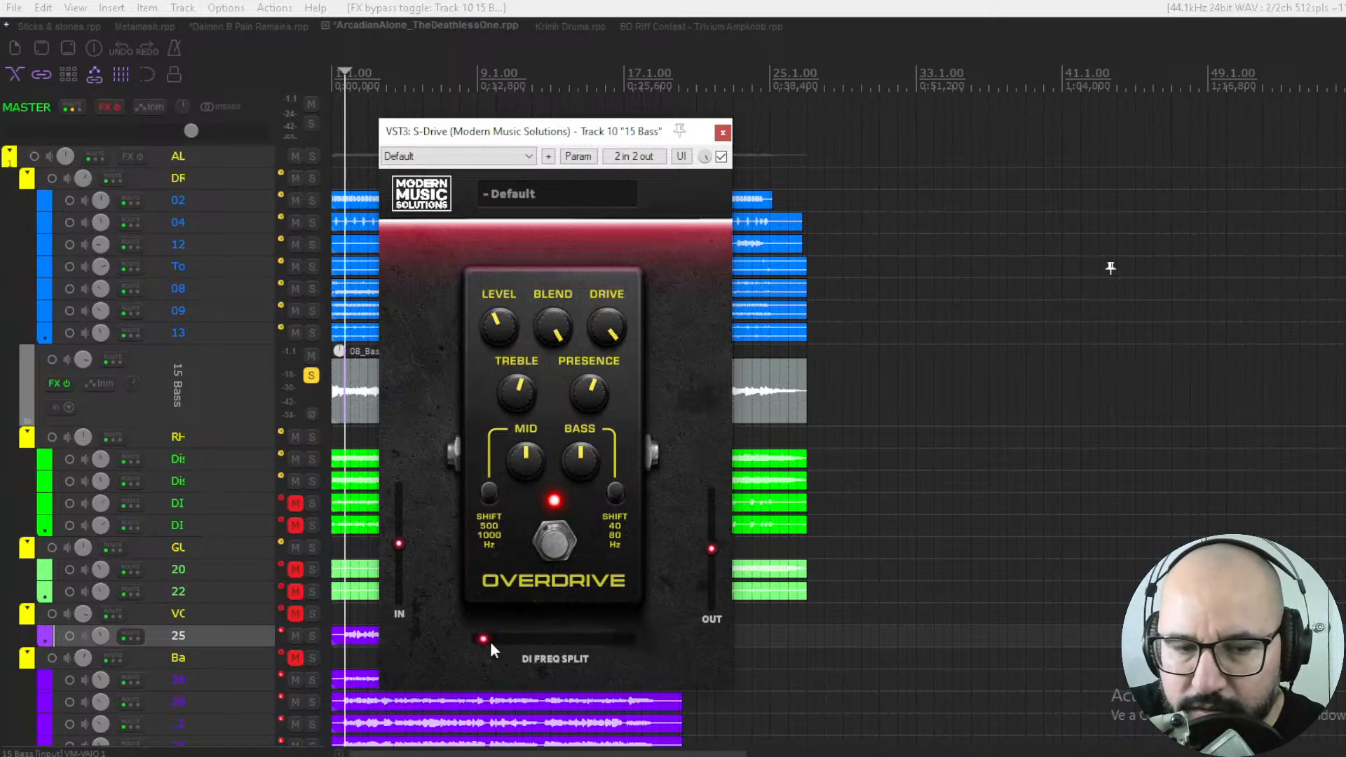
mouse_move(478, 638)
mouse_down()
mouse_move(714, 637)
mouse_move(468, 637)
mouse_up()
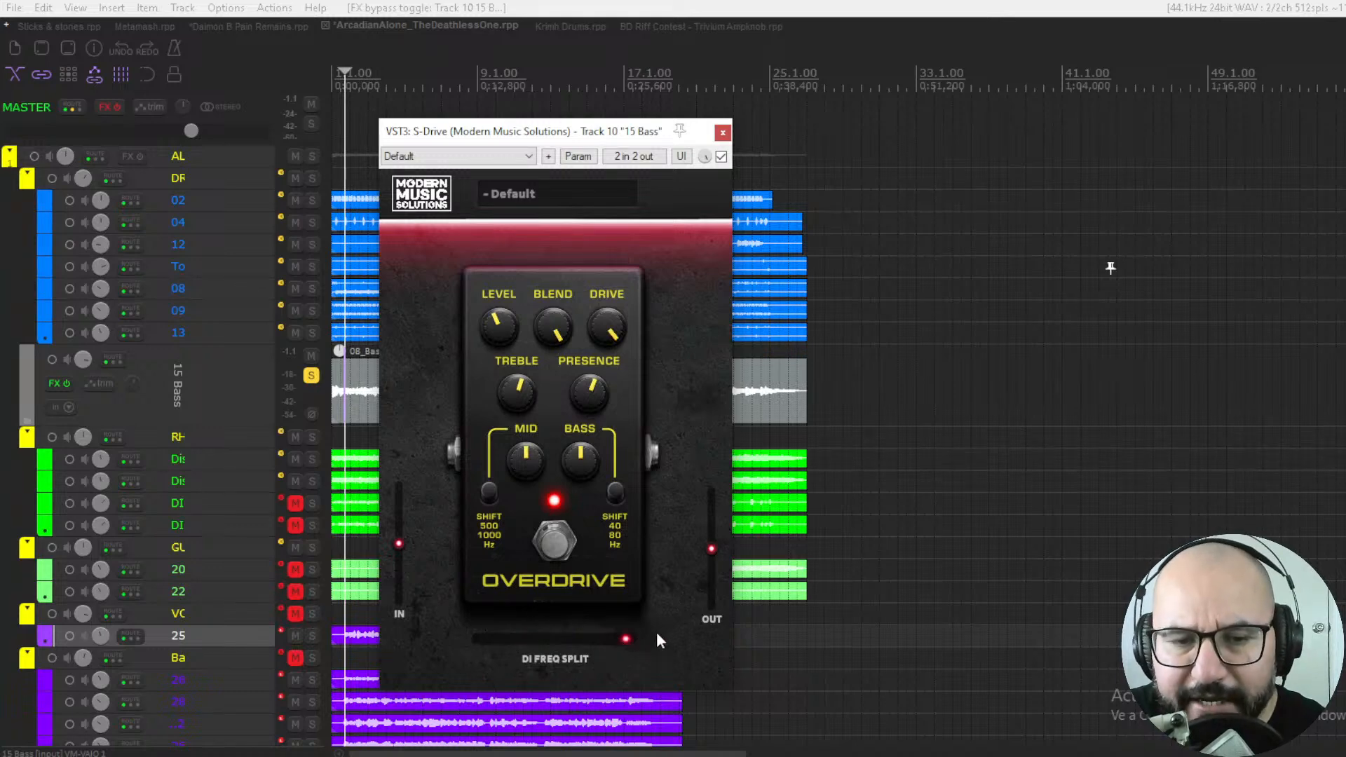
key(space)
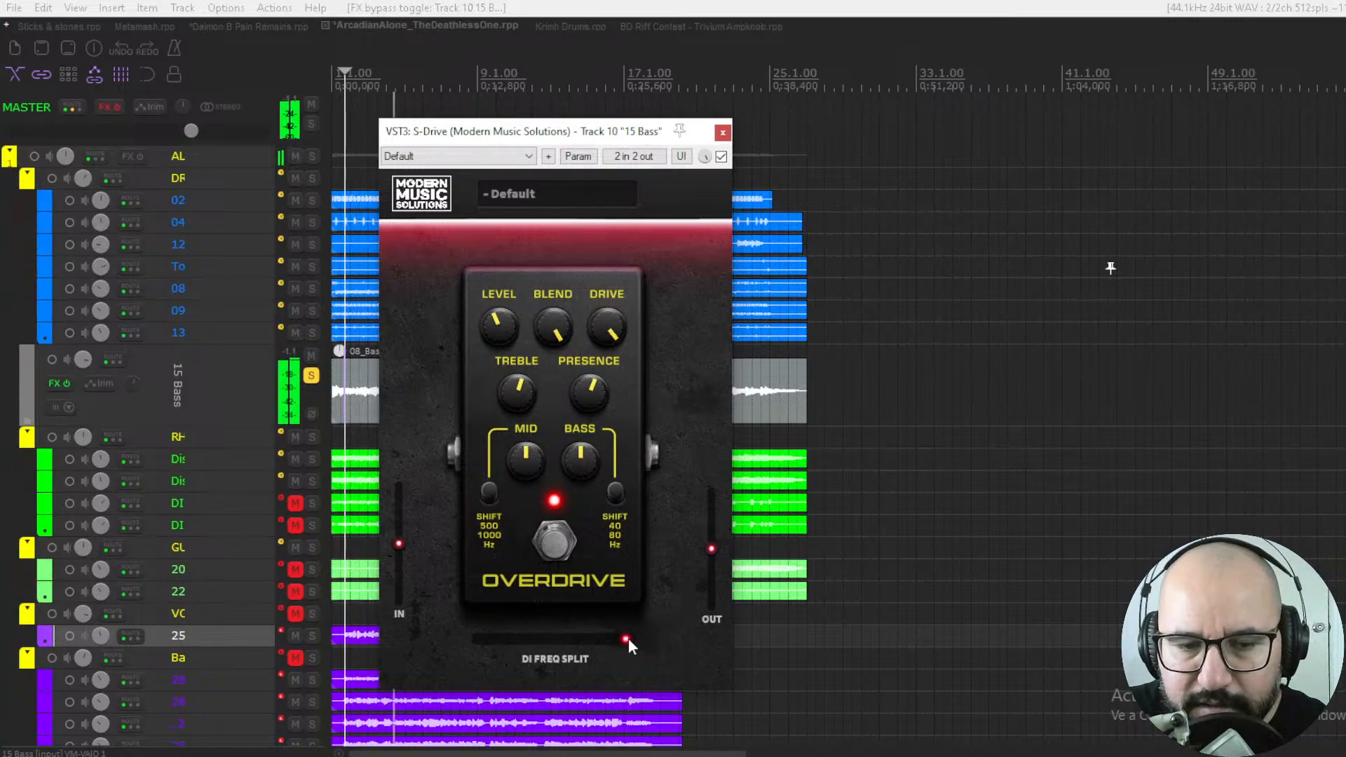
key(space)
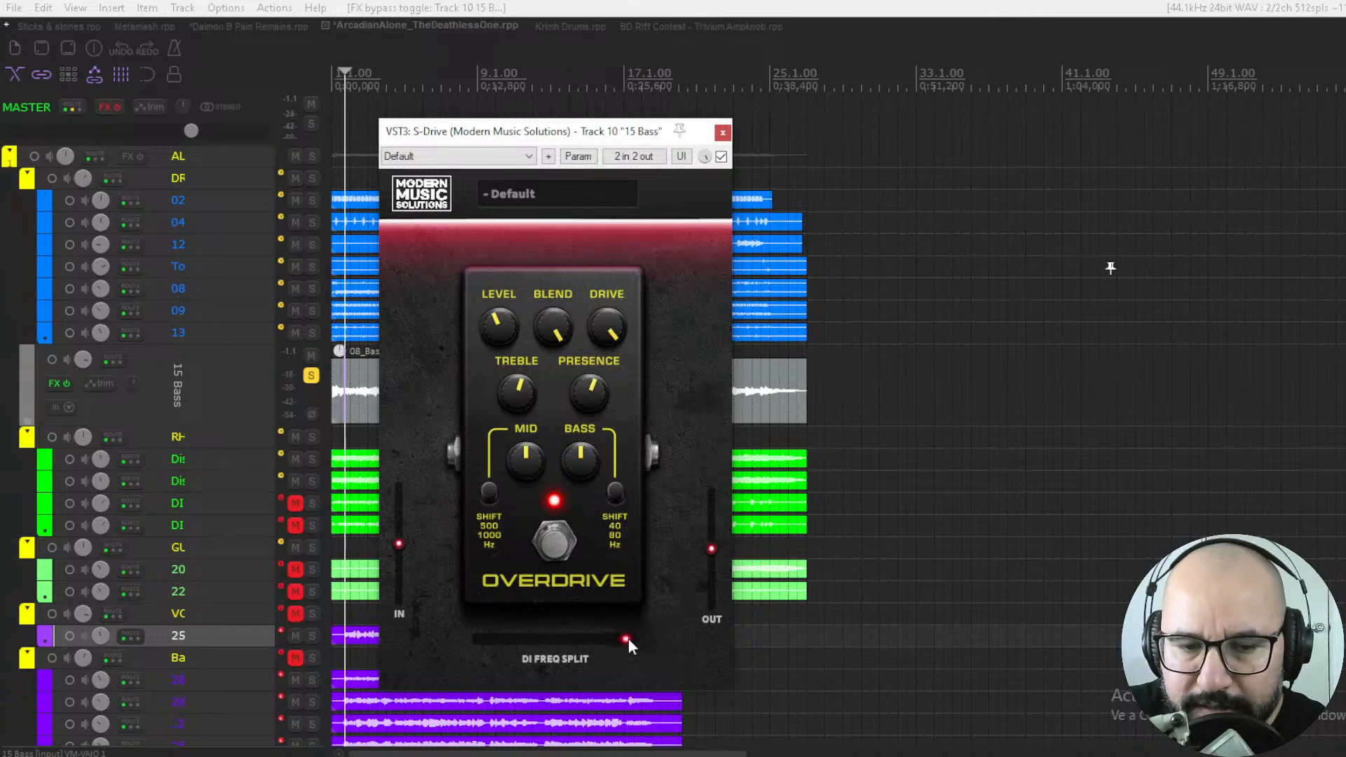
key(space)
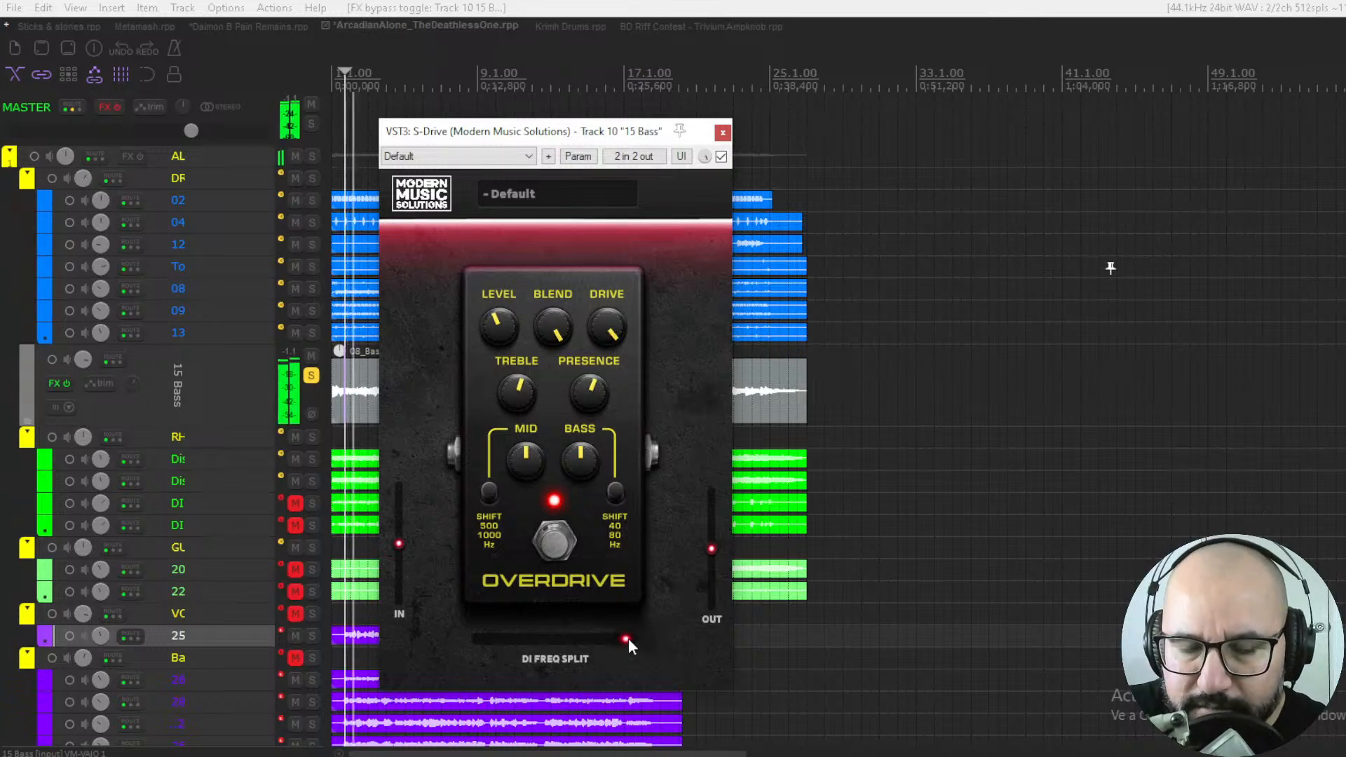
key(space)
Compare DI Freq Split at its minimum and at 600 Hz on the playing bass, returning it to minimum.
drag(625, 637, 358, 641)
key(space)
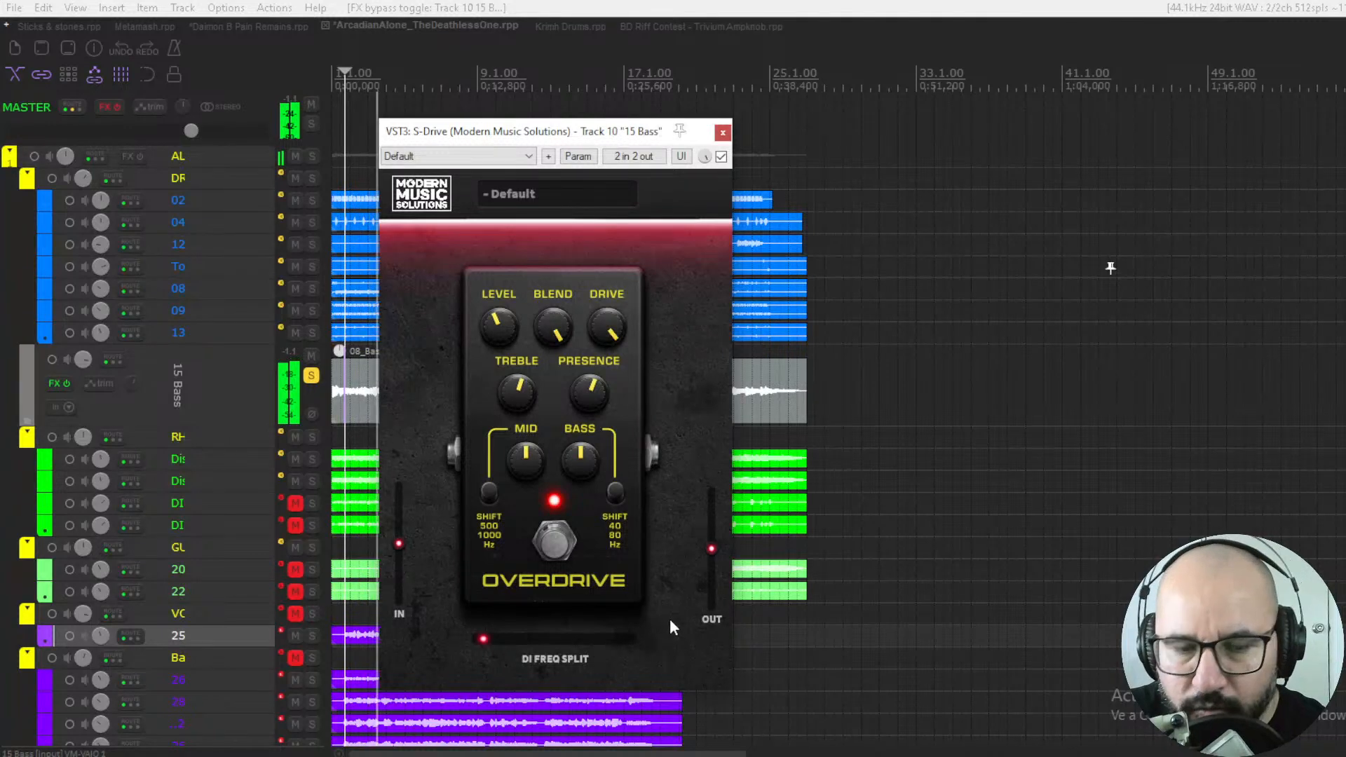
drag(481, 639, 373, 639)
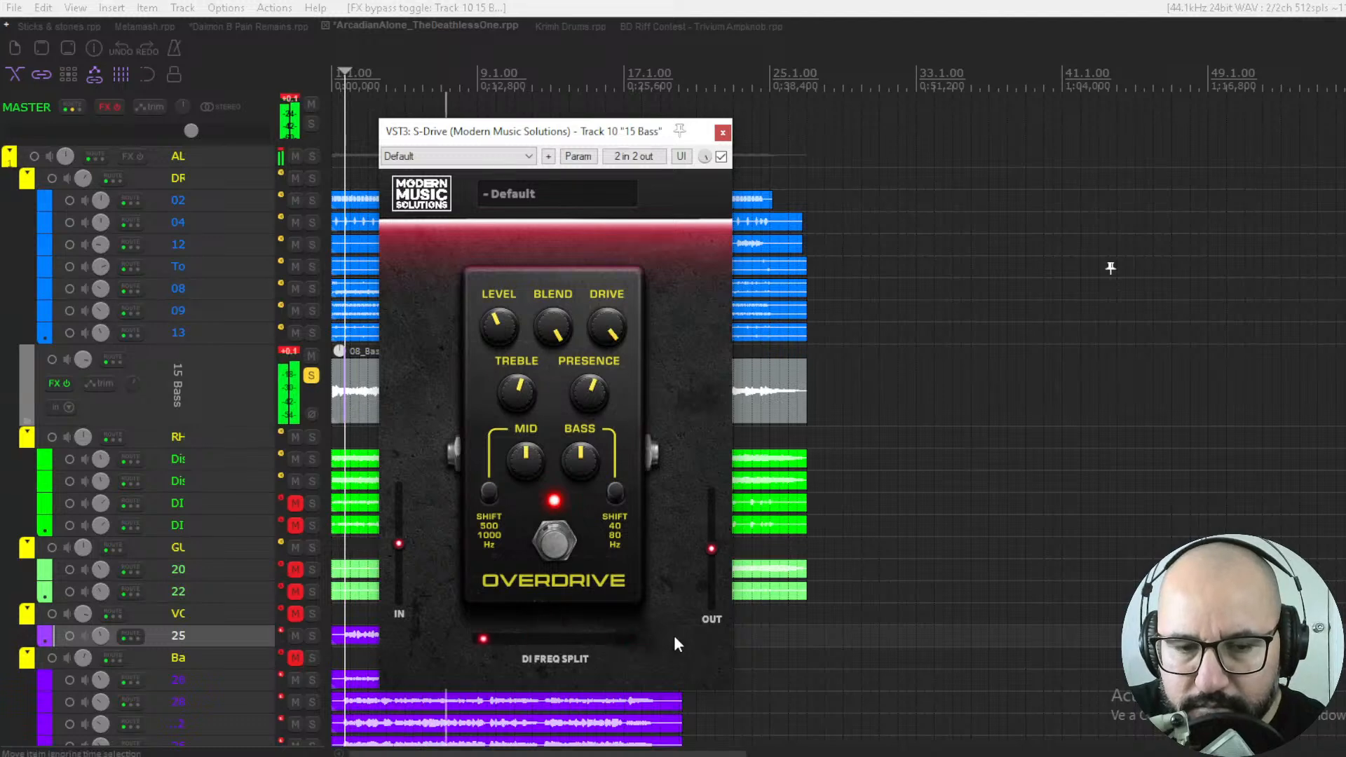
drag(483, 639, 630, 644)
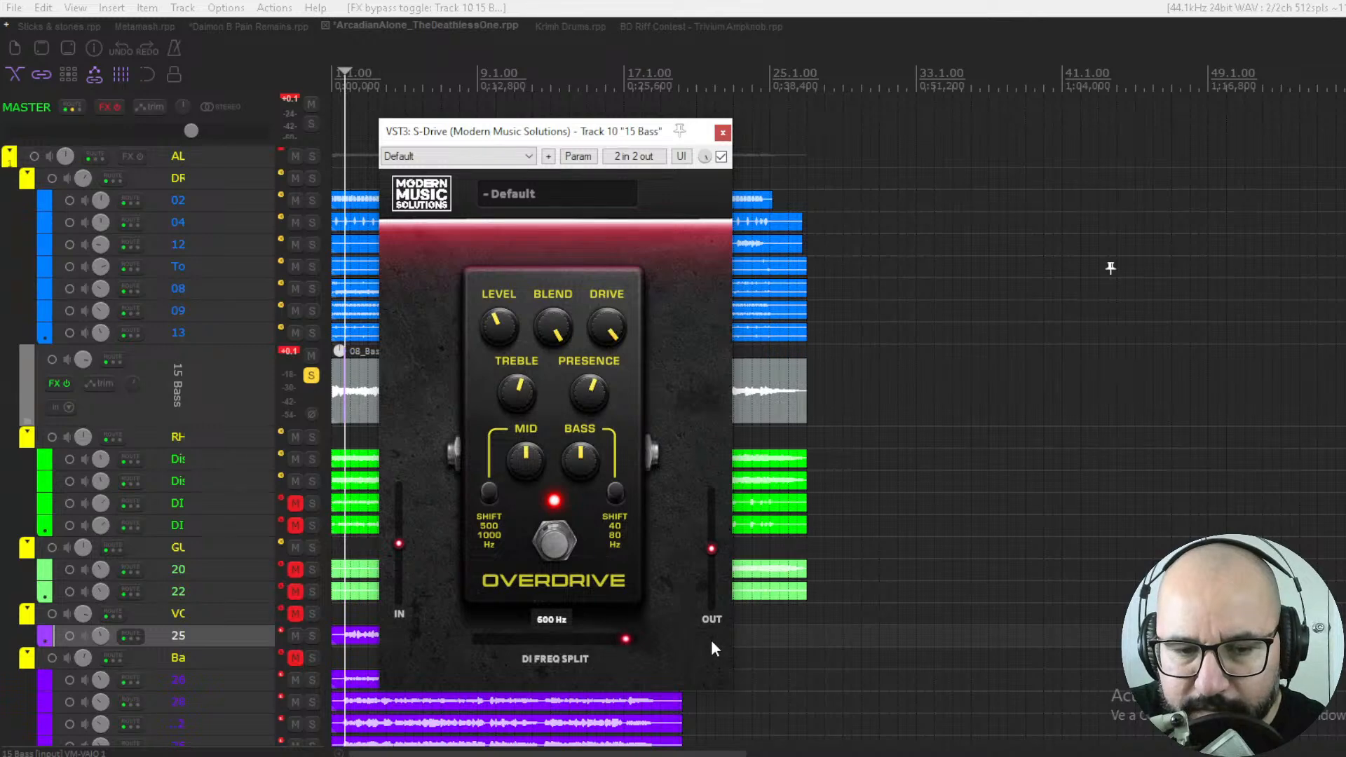
drag(628, 638, 364, 641)
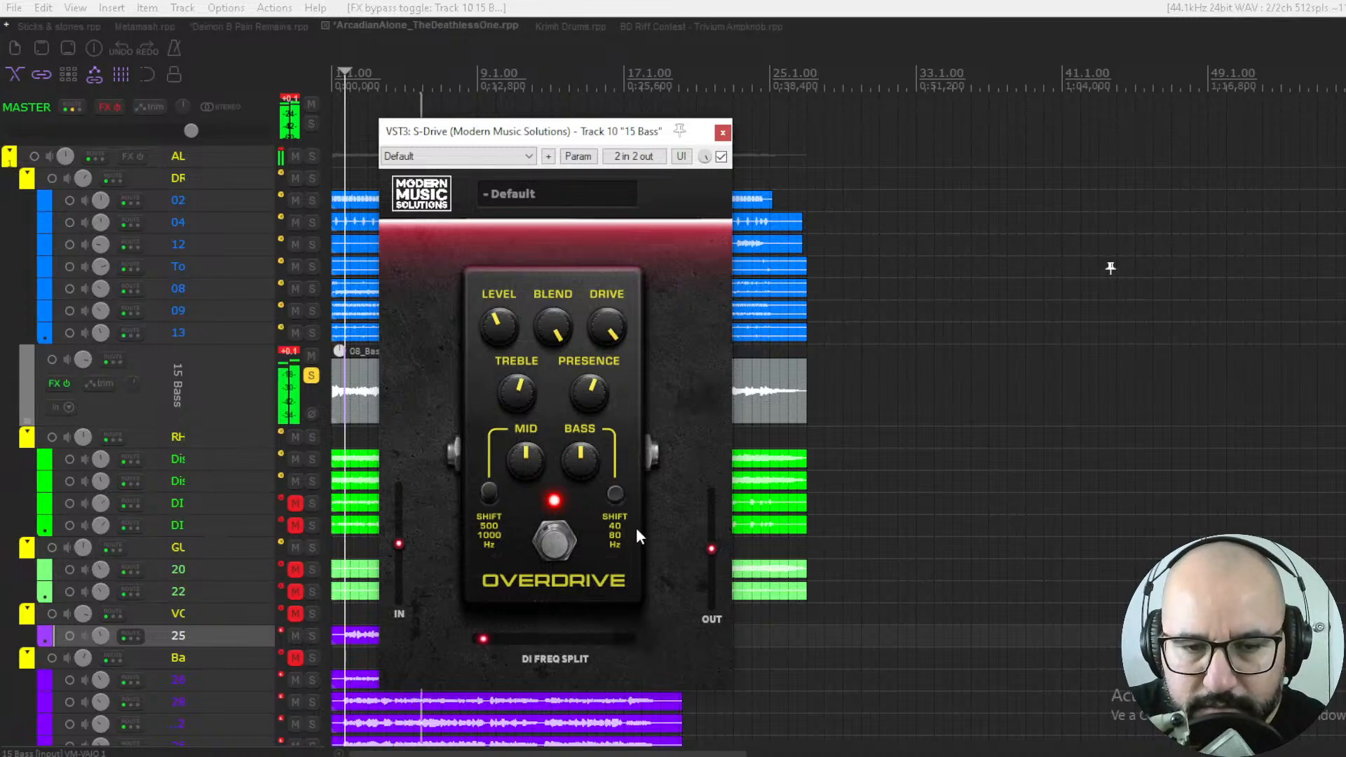
Demonstrate S-Drive's Bass and Mid knobs on the soloed bass, returning both to their middle positions.
drag(582, 464, 585, 412)
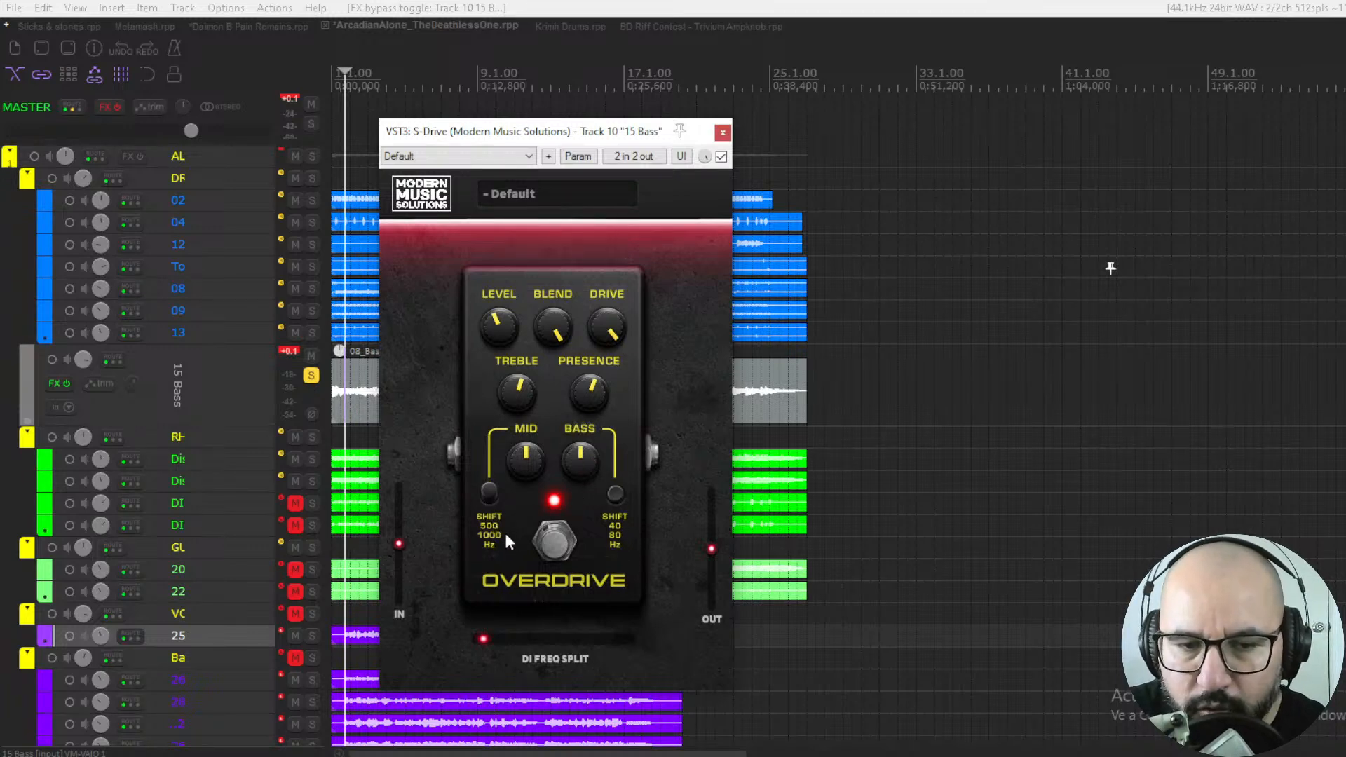
key(space)
drag(524, 465, 527, 457)
key(space)
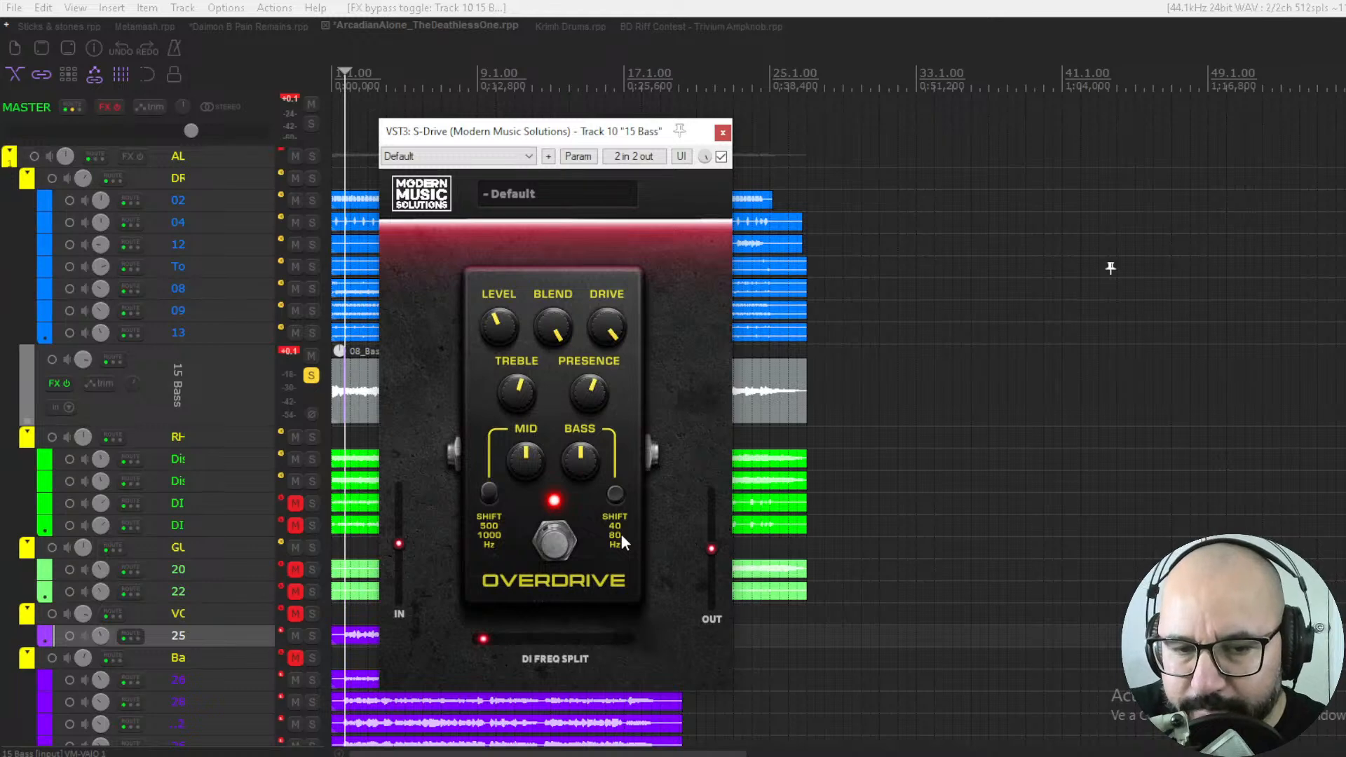
key(space)
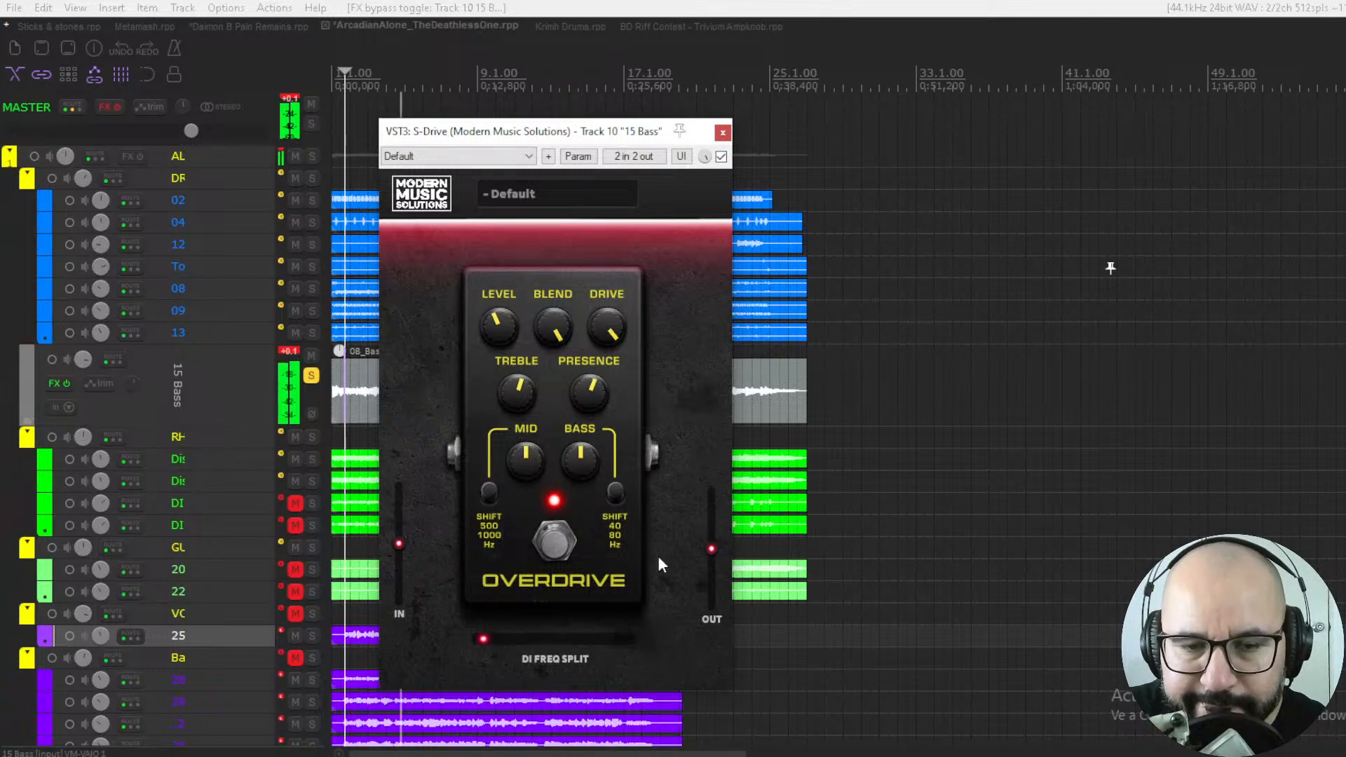
Lower Blend to just below its middle position and raise the OUT level slightly, comparing the result against bypass.
mouse_move(609, 326)
mouse_move(554, 324)
mouse_down()
mouse_move(544, 460)
mouse_move(546, 344)
mouse_up()
mouse_move(523, 385)
click(721, 157)
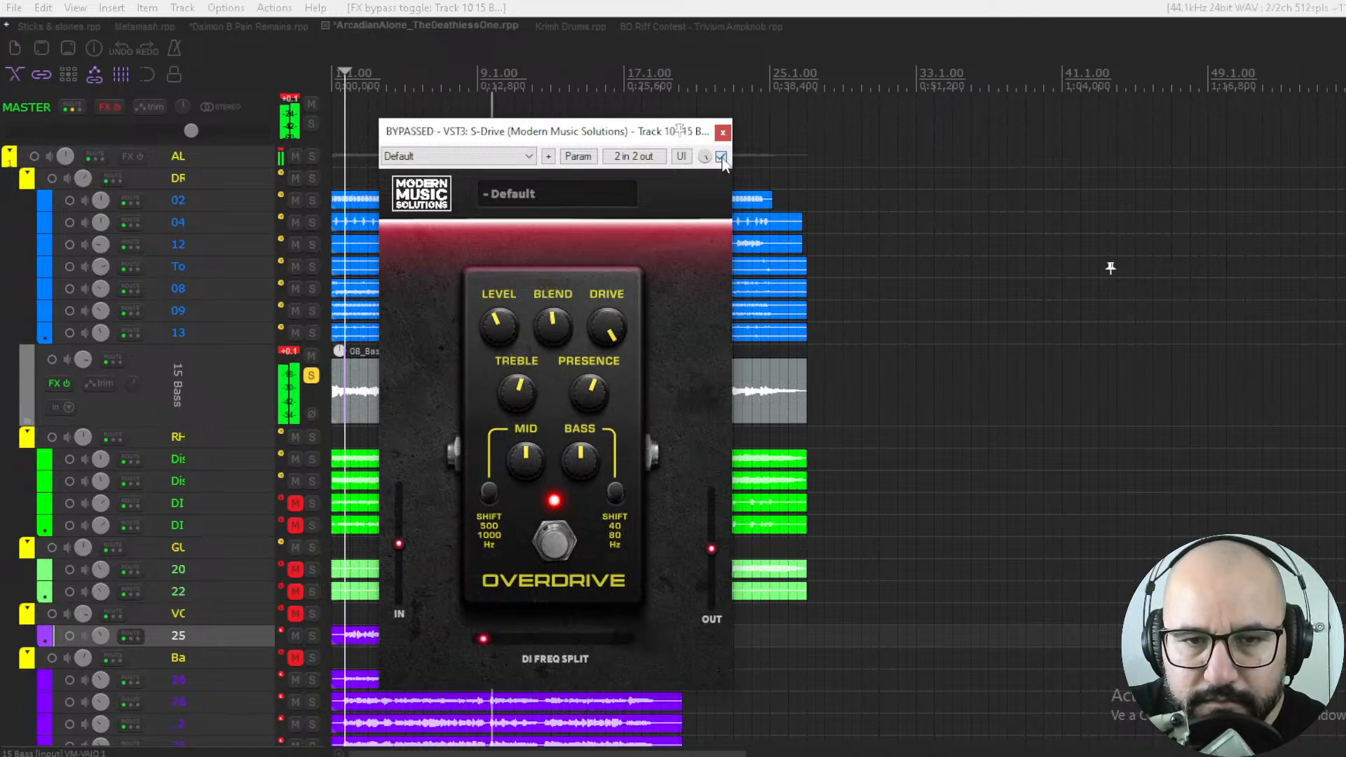
click(721, 157)
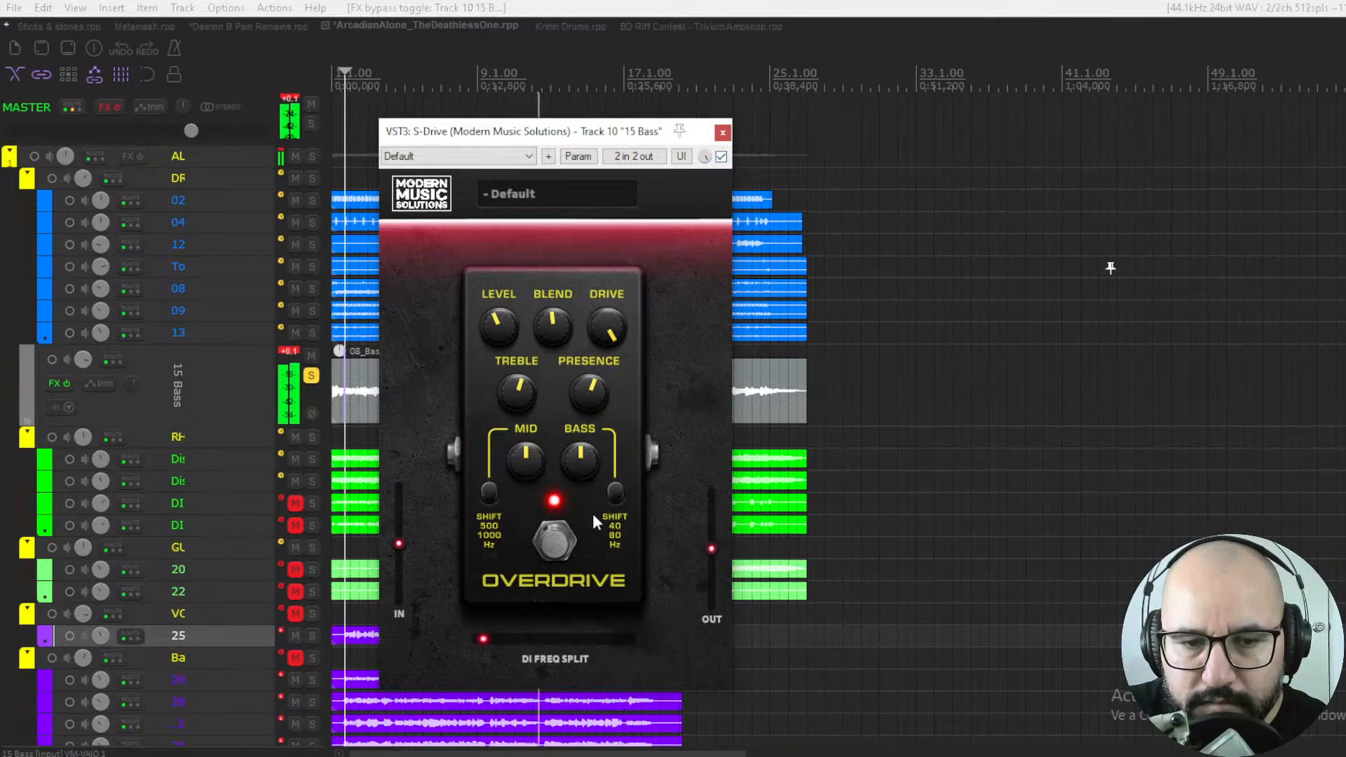
drag(711, 547, 711, 541)
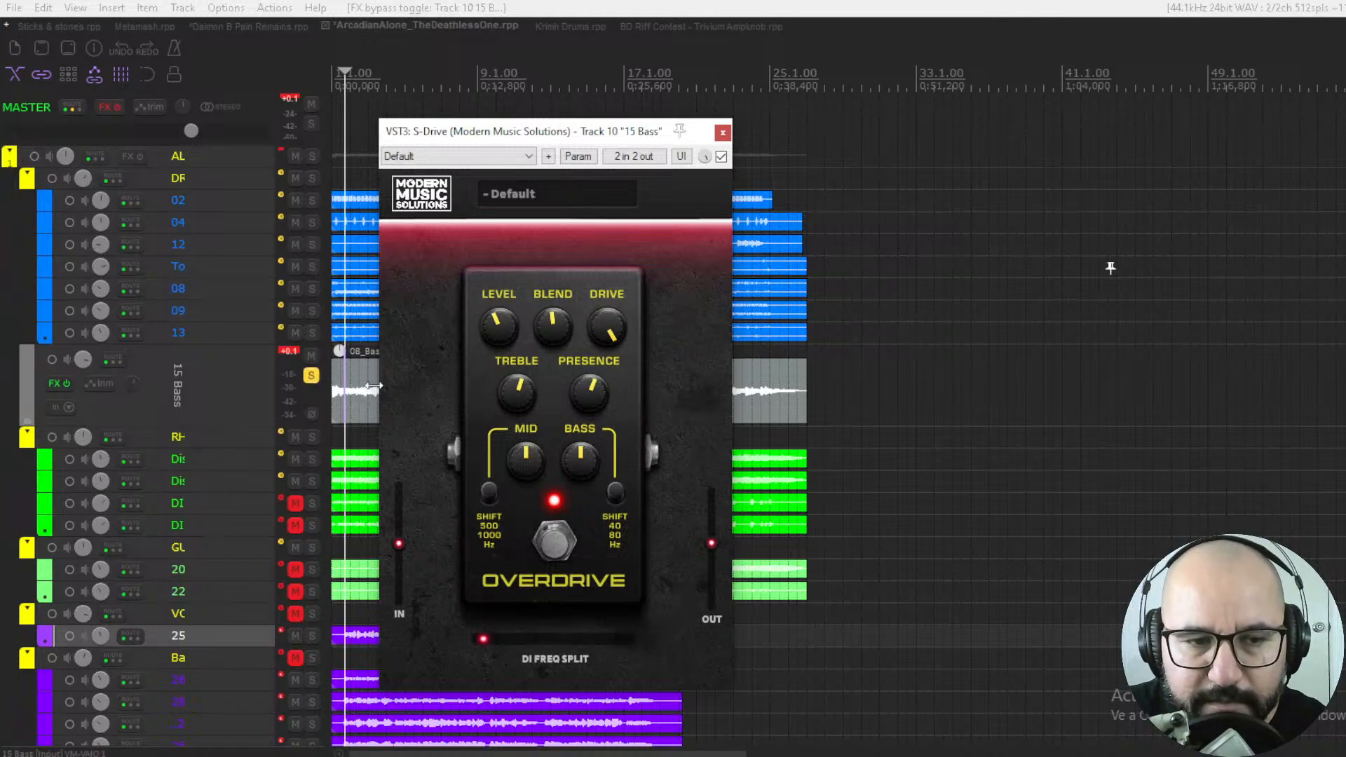
Play the full mix with 15 Bass unsoloed, compare S-Drive against bypass, and set its Level to about -1.76.
click(313, 377)
key(space)
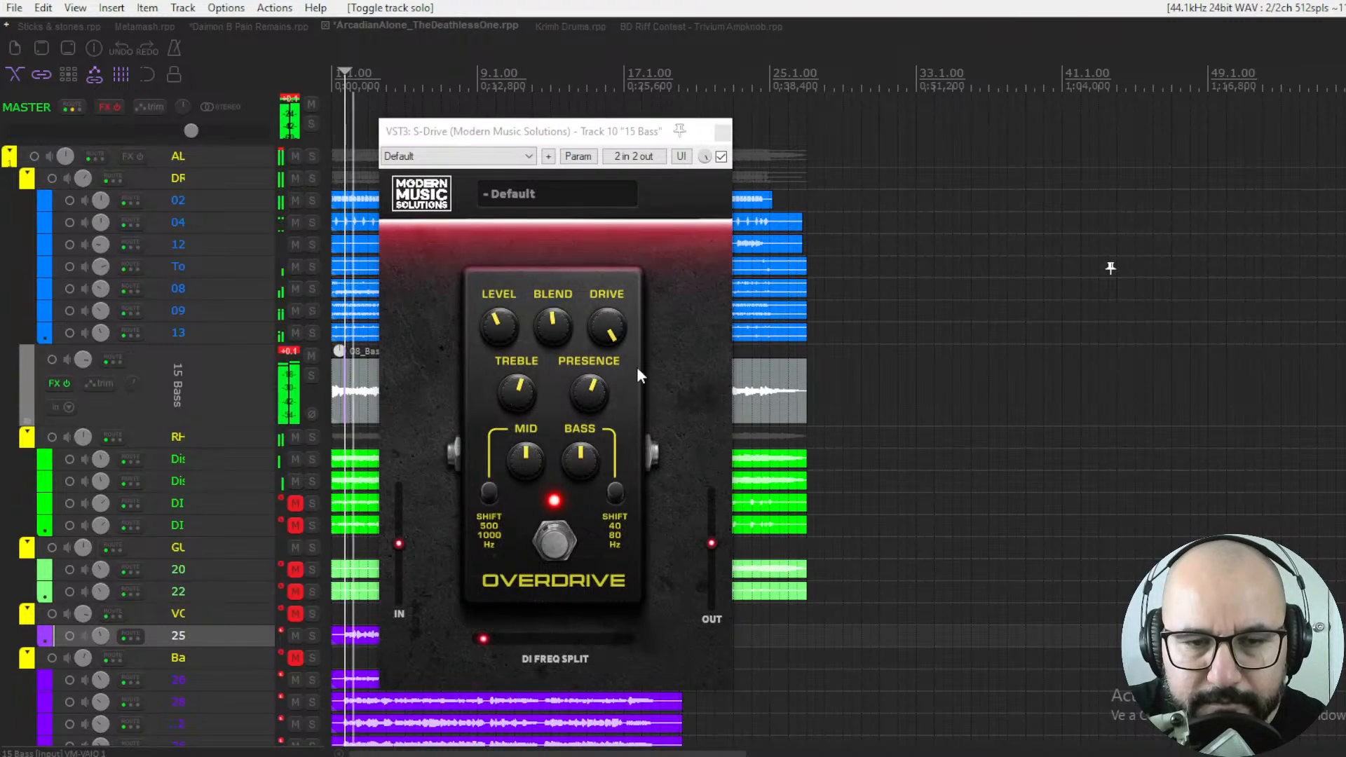
click(502, 328)
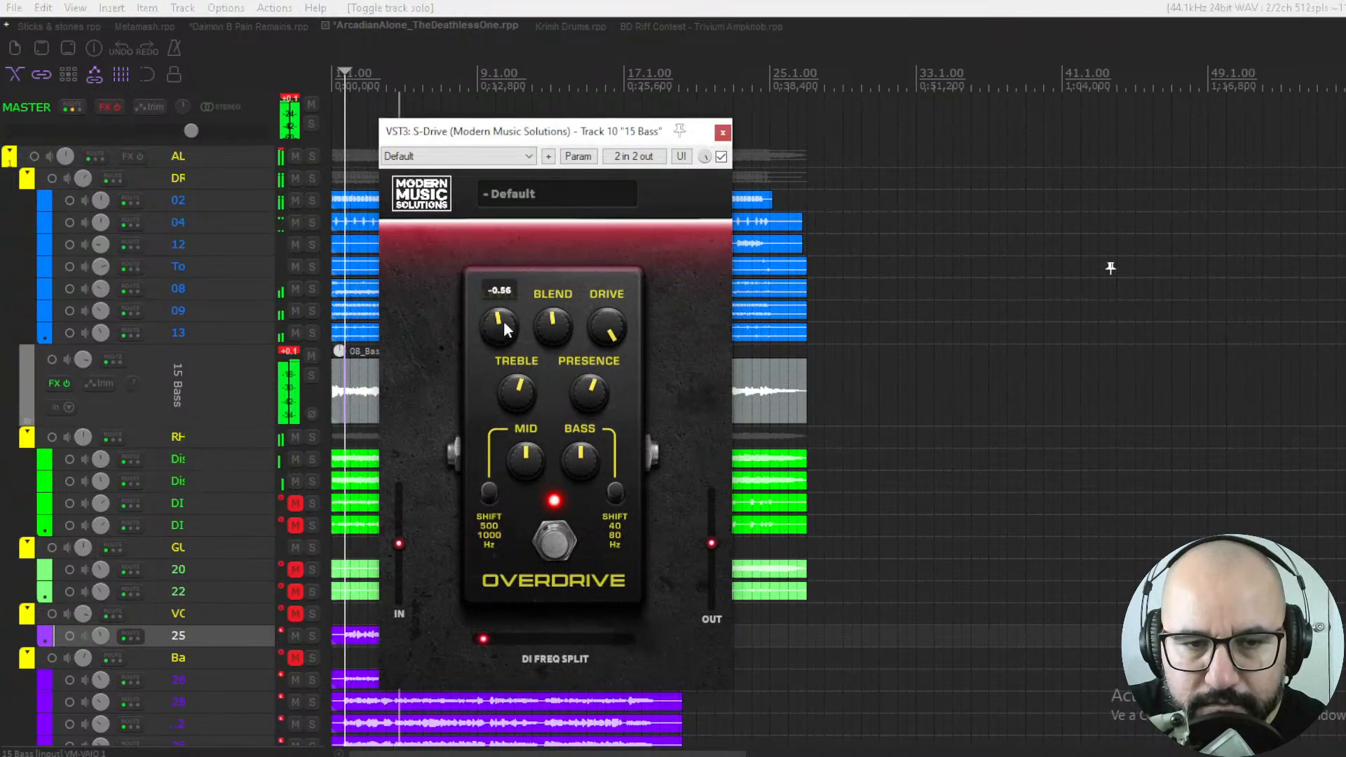
click(721, 157)
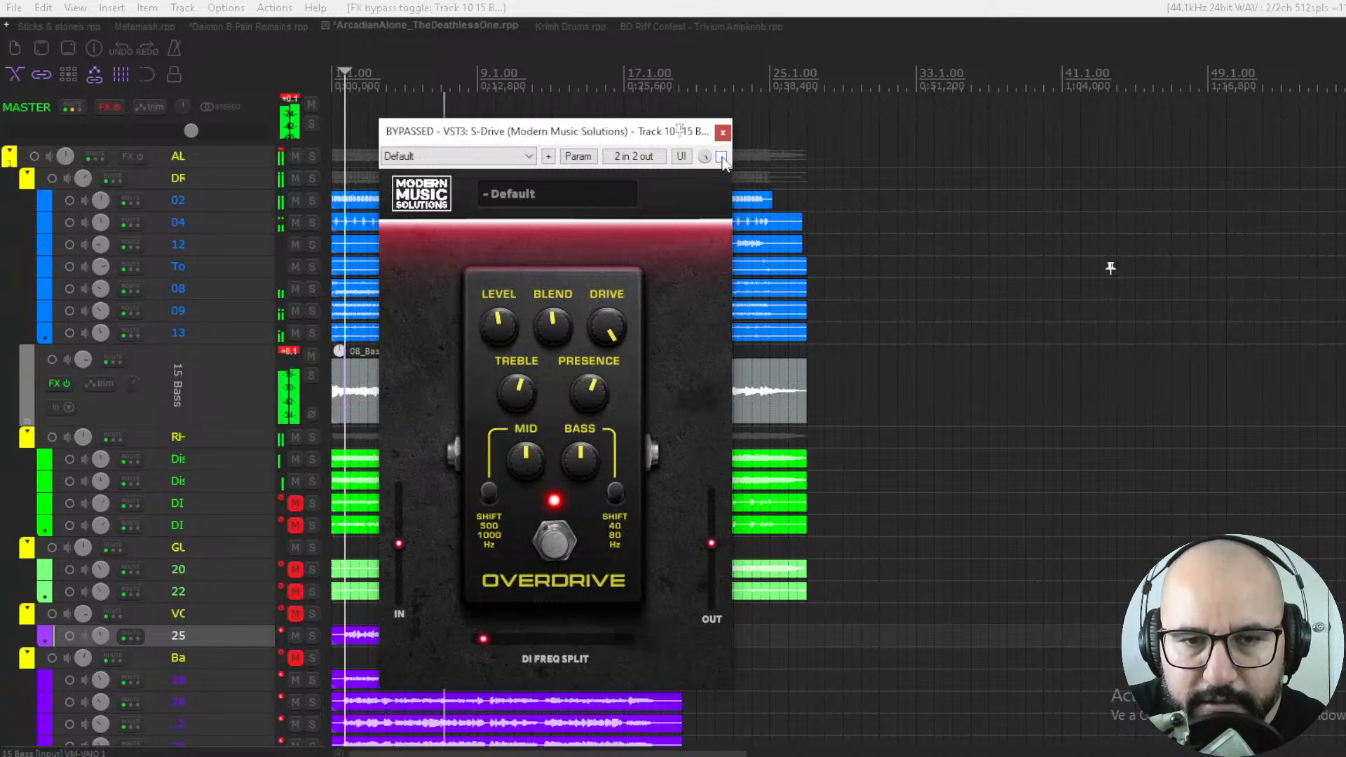
click(721, 157)
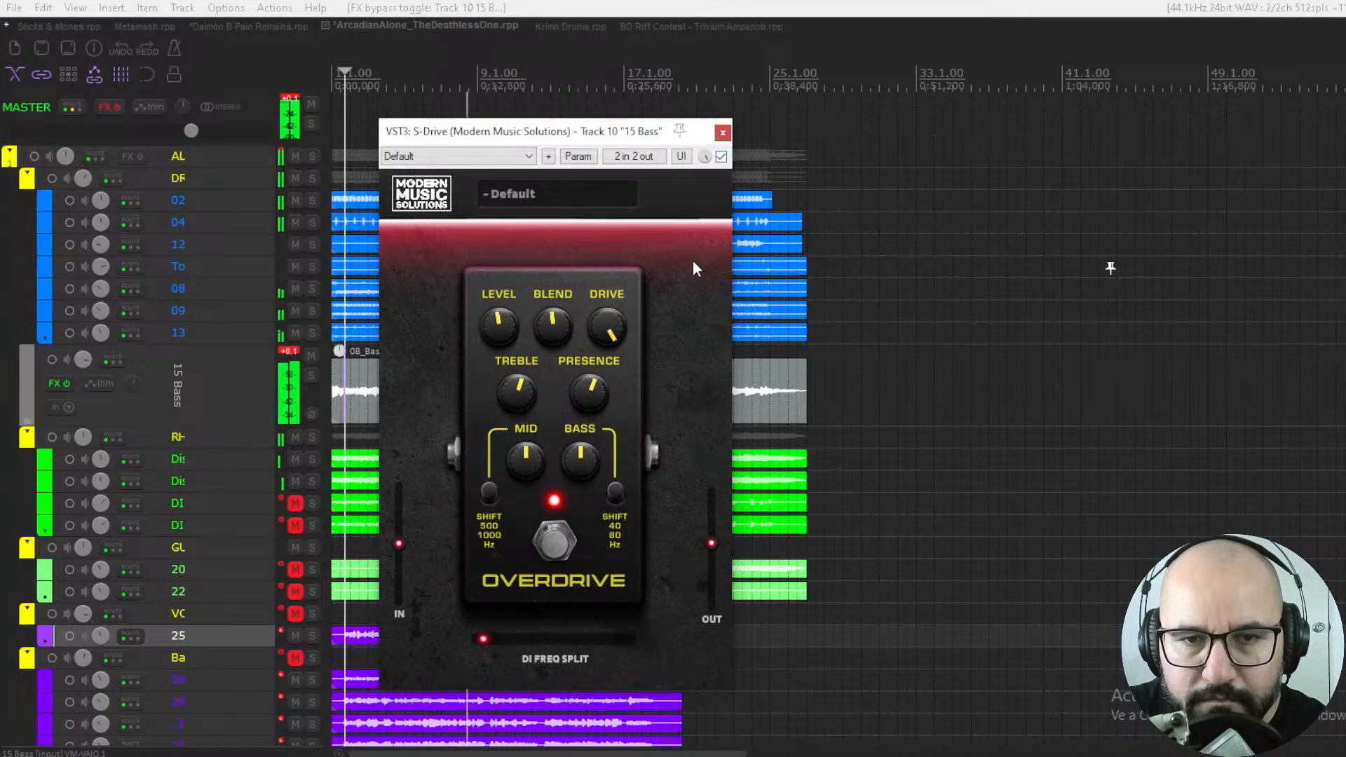
drag(502, 327, 502, 338)
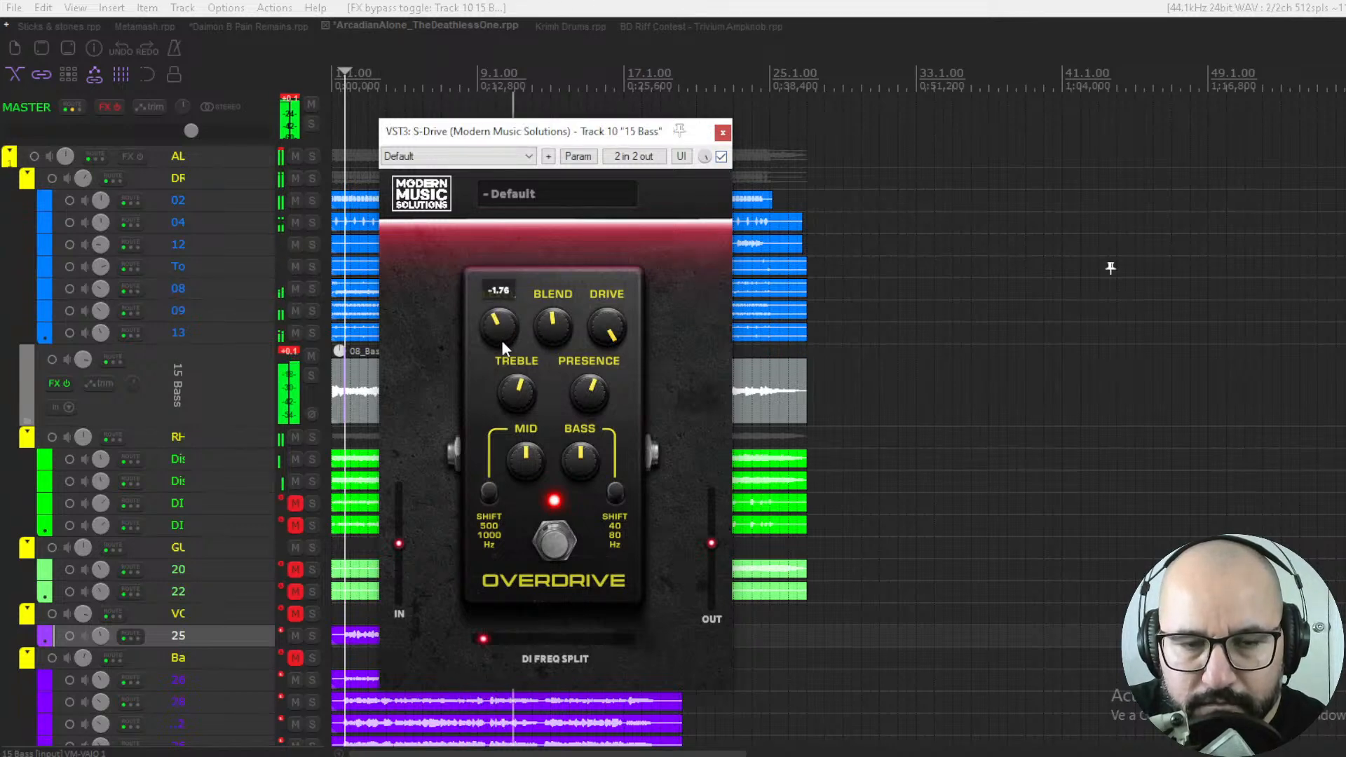
Solo the 15 Bass track, load S-Drive's Metal Clank factory preset, and lower the OUT level slightly.
click(312, 374)
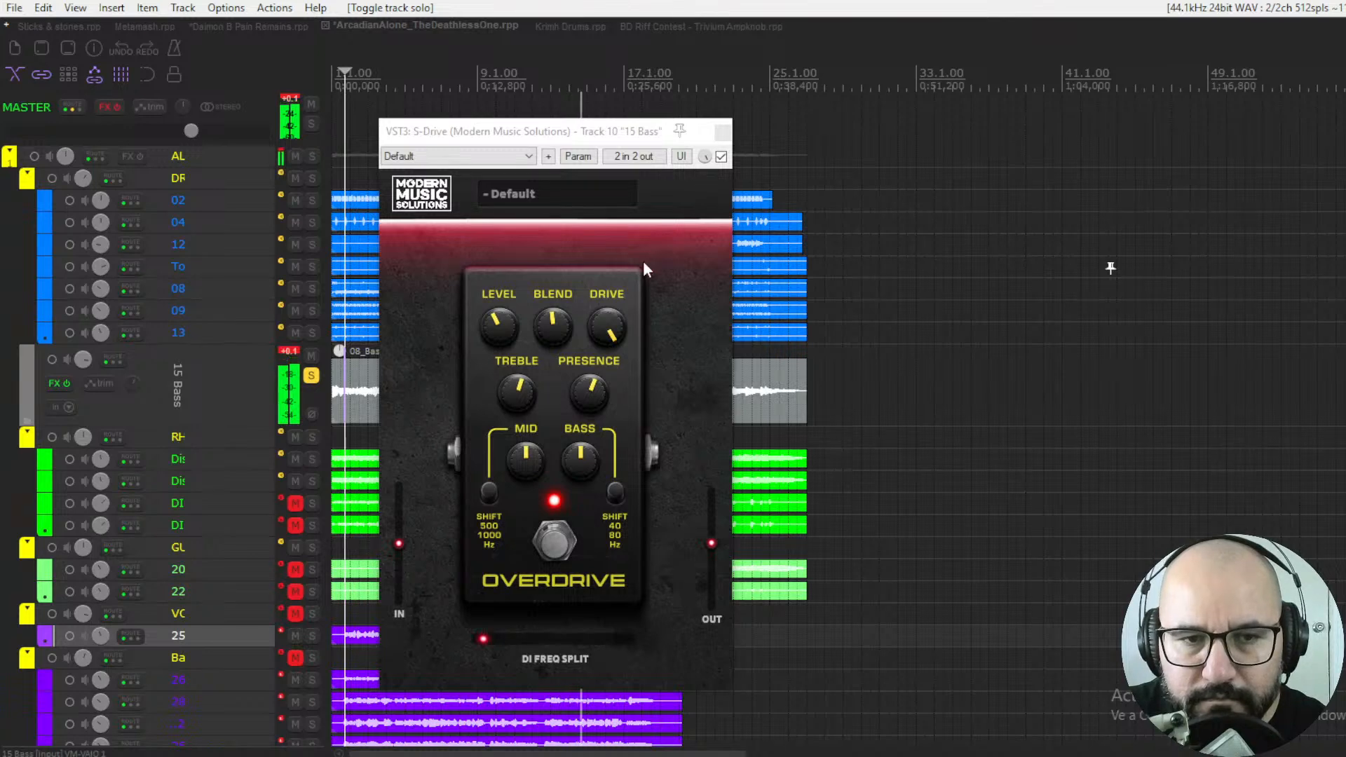
click(533, 195)
mouse_move(536, 216)
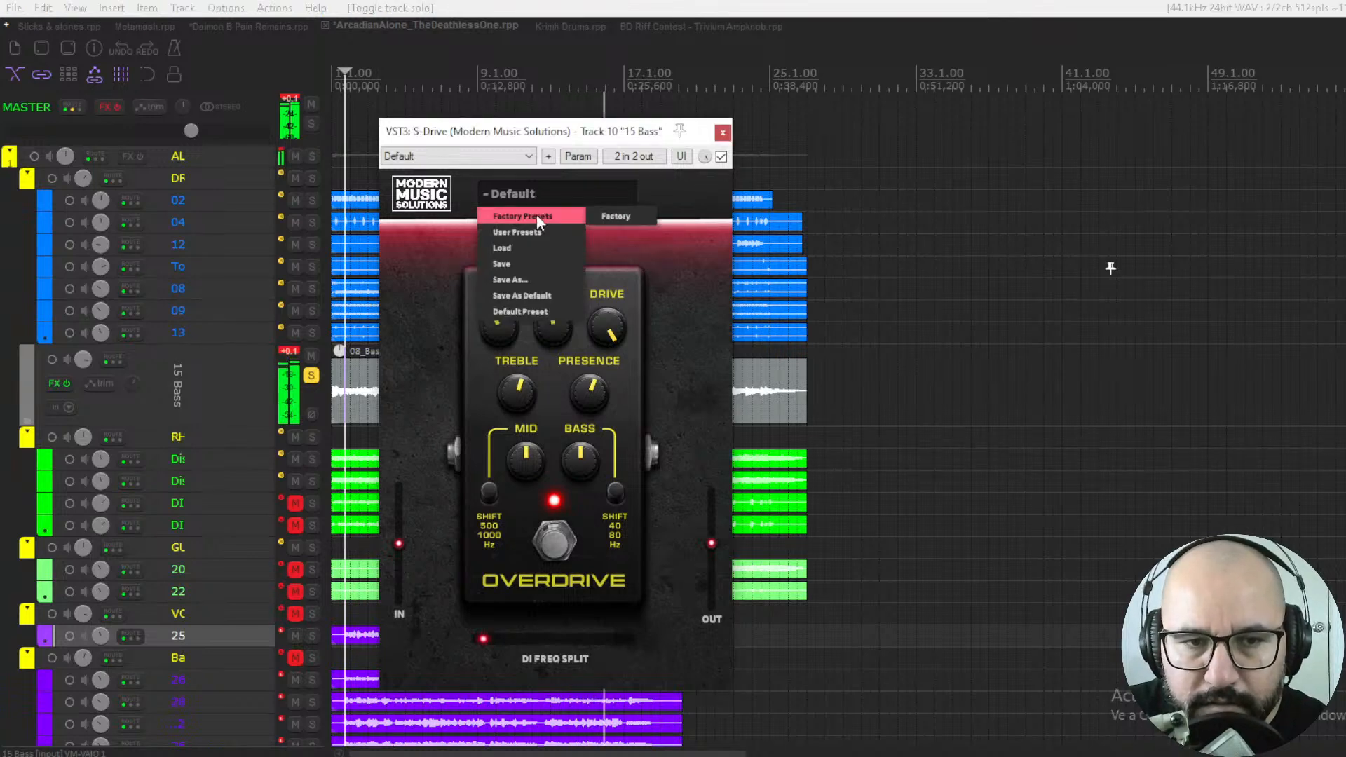
mouse_move(625, 215)
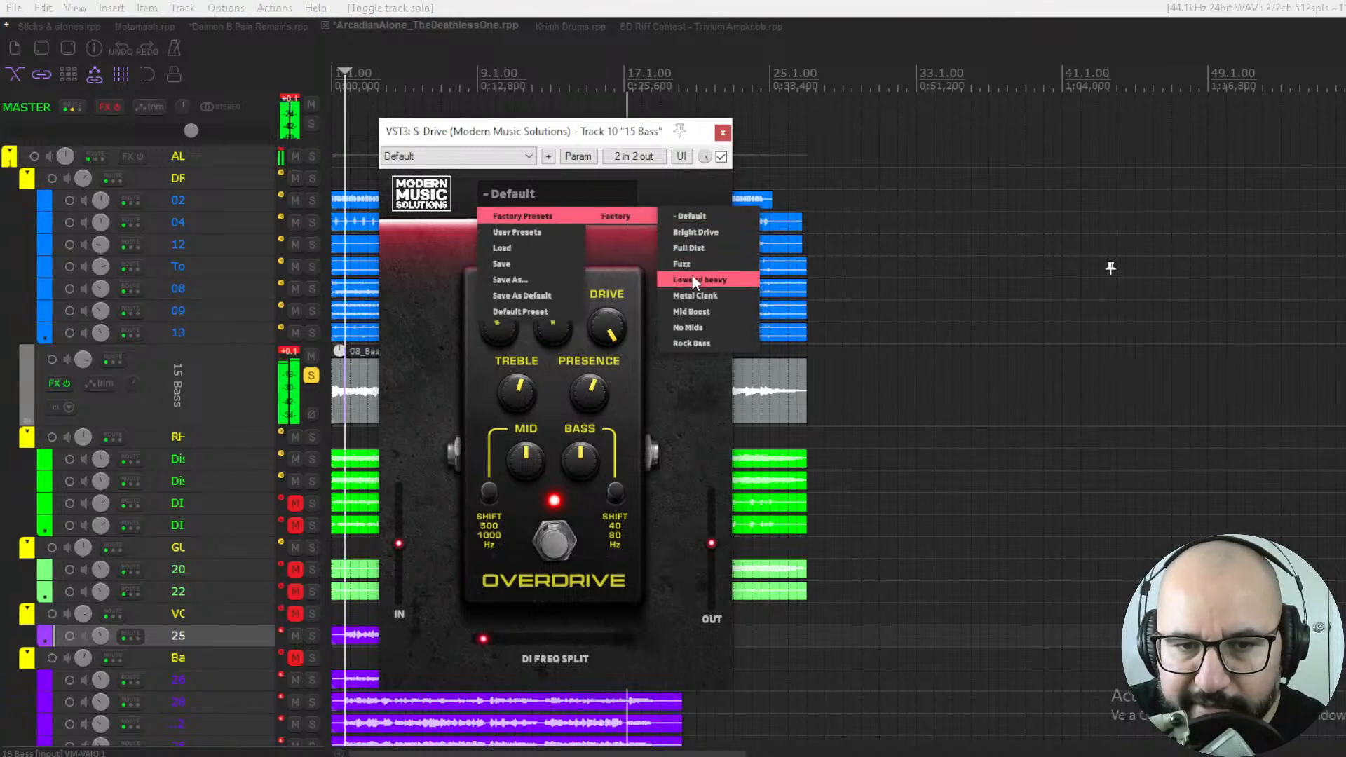
click(697, 297)
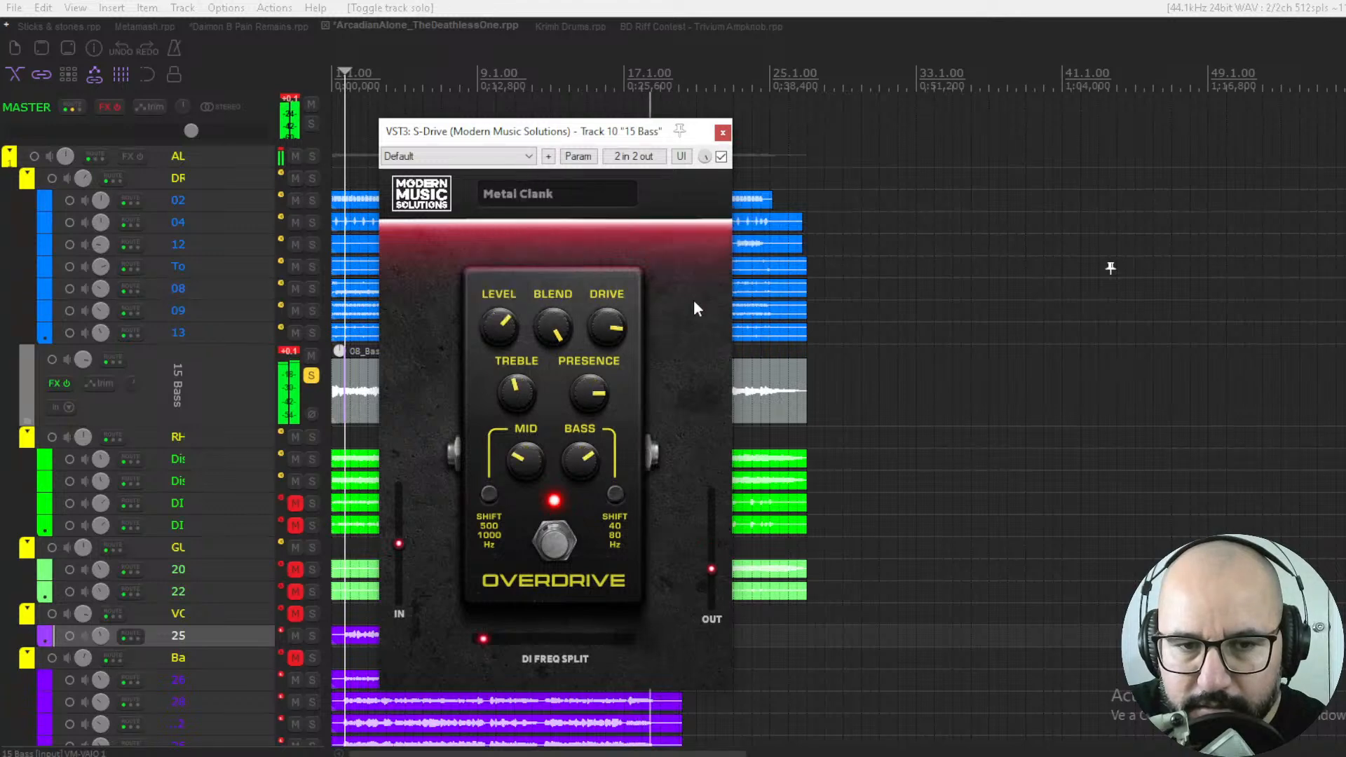
mouse_move(713, 569)
drag(712, 569, 712, 574)
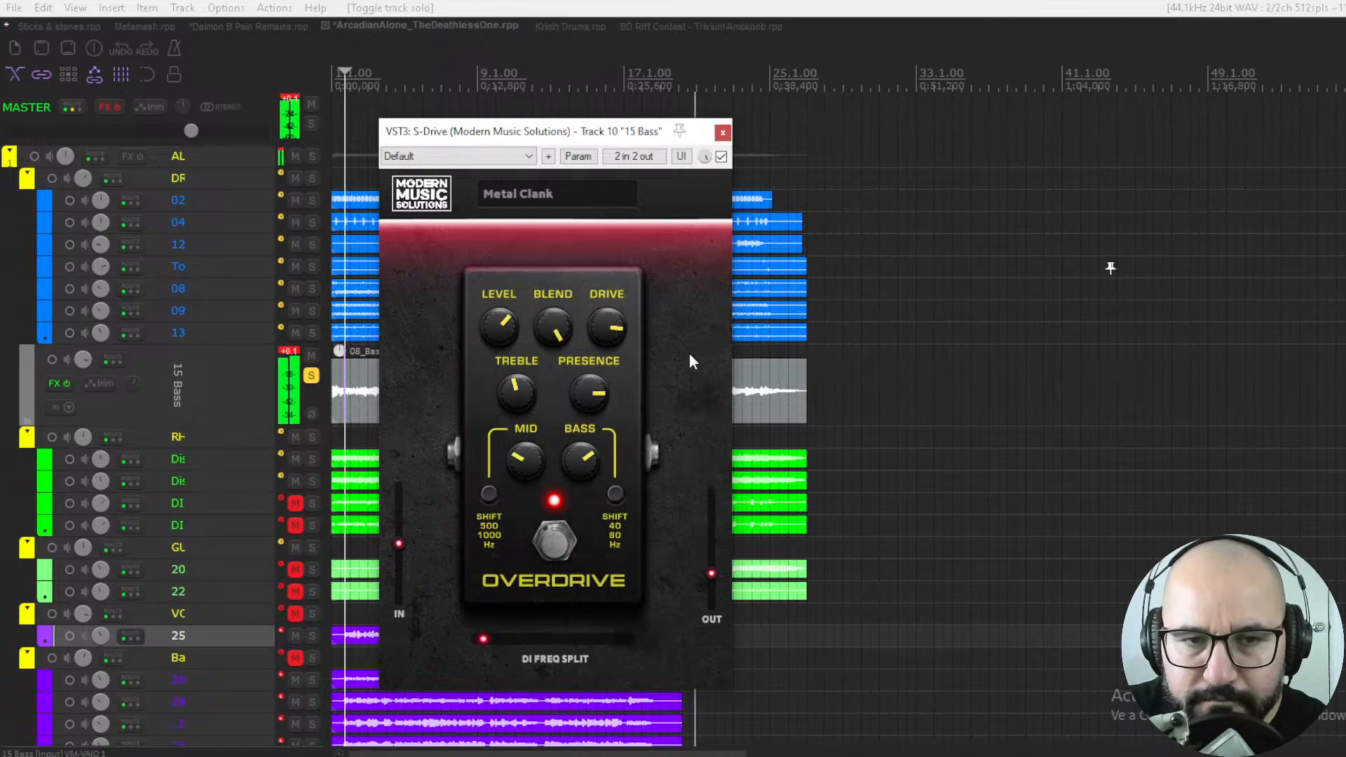
Stop playback, switch to the Krimh Drums project, and open the Drums track's Kontakt instrument with Trivium Drums in full view.
key(space)
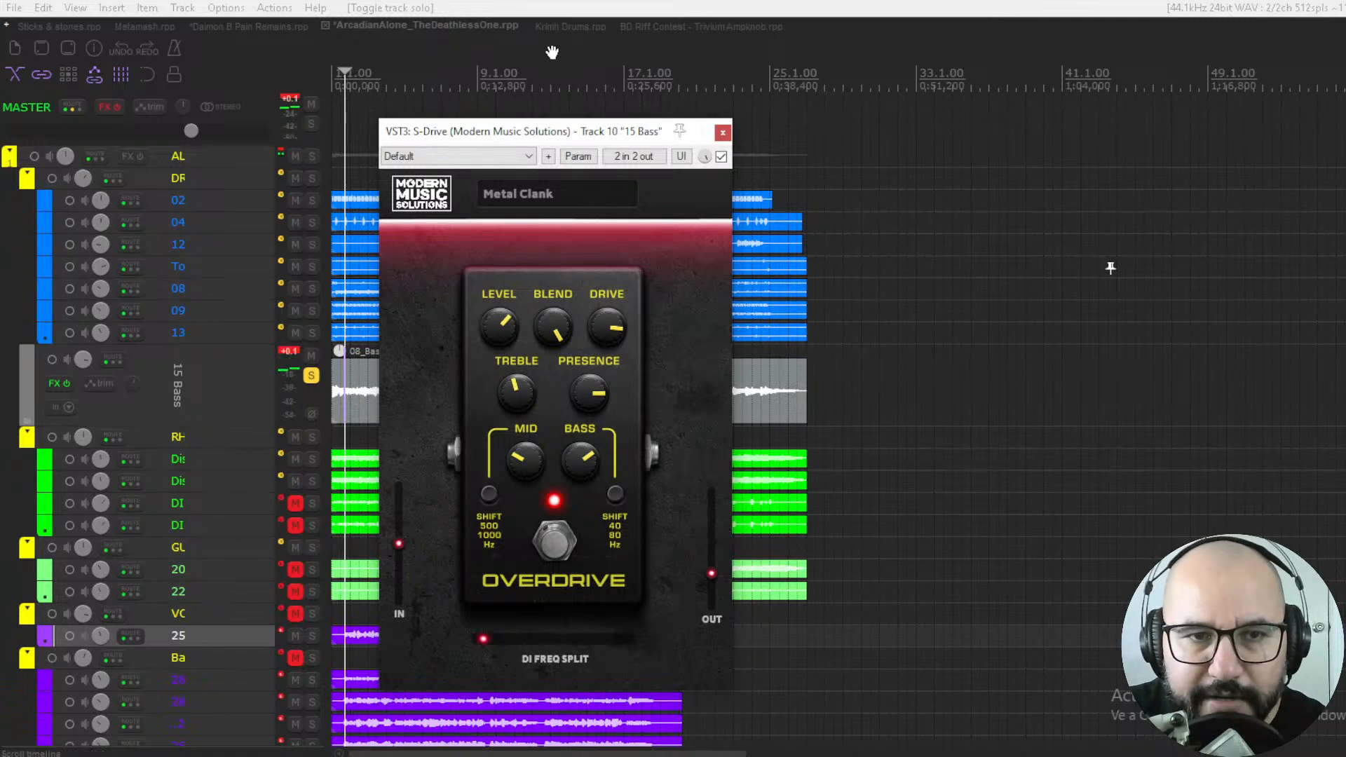
click(552, 24)
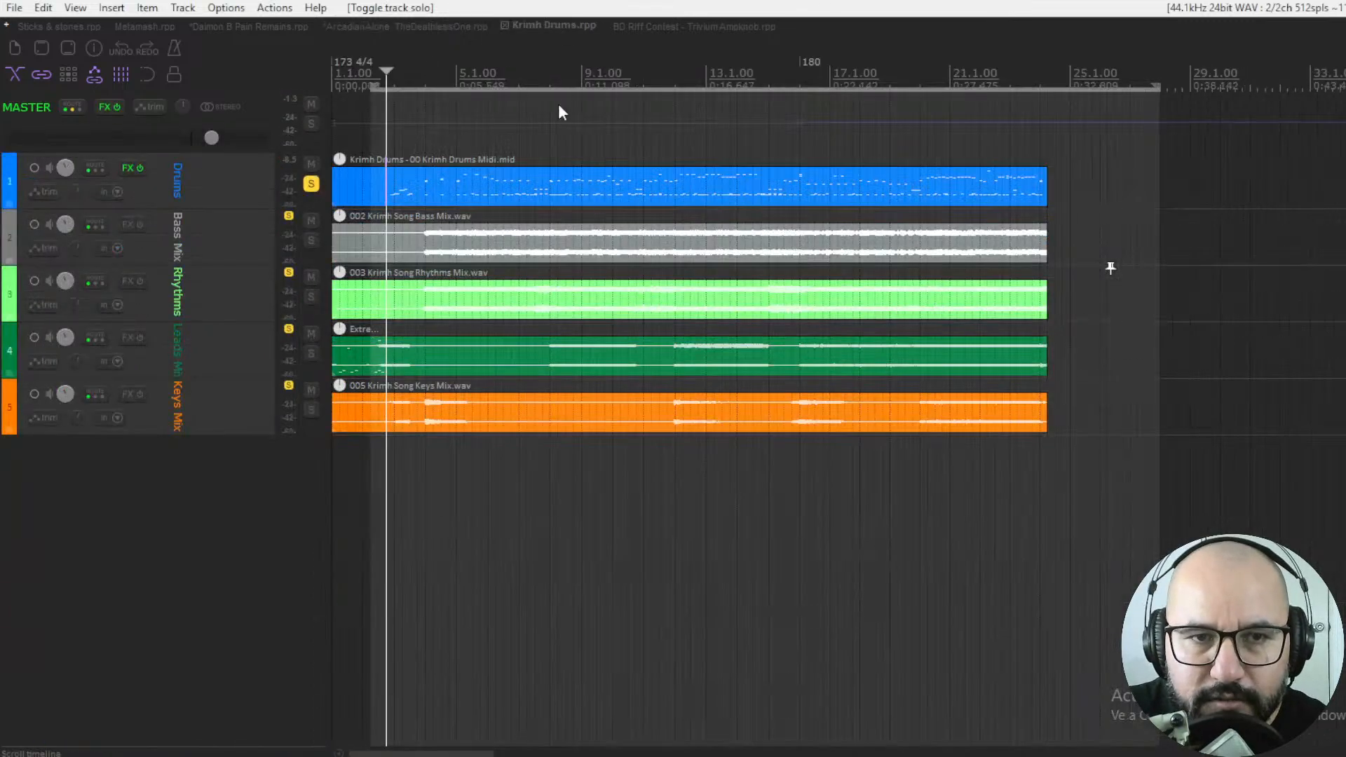
double_click(597, 196)
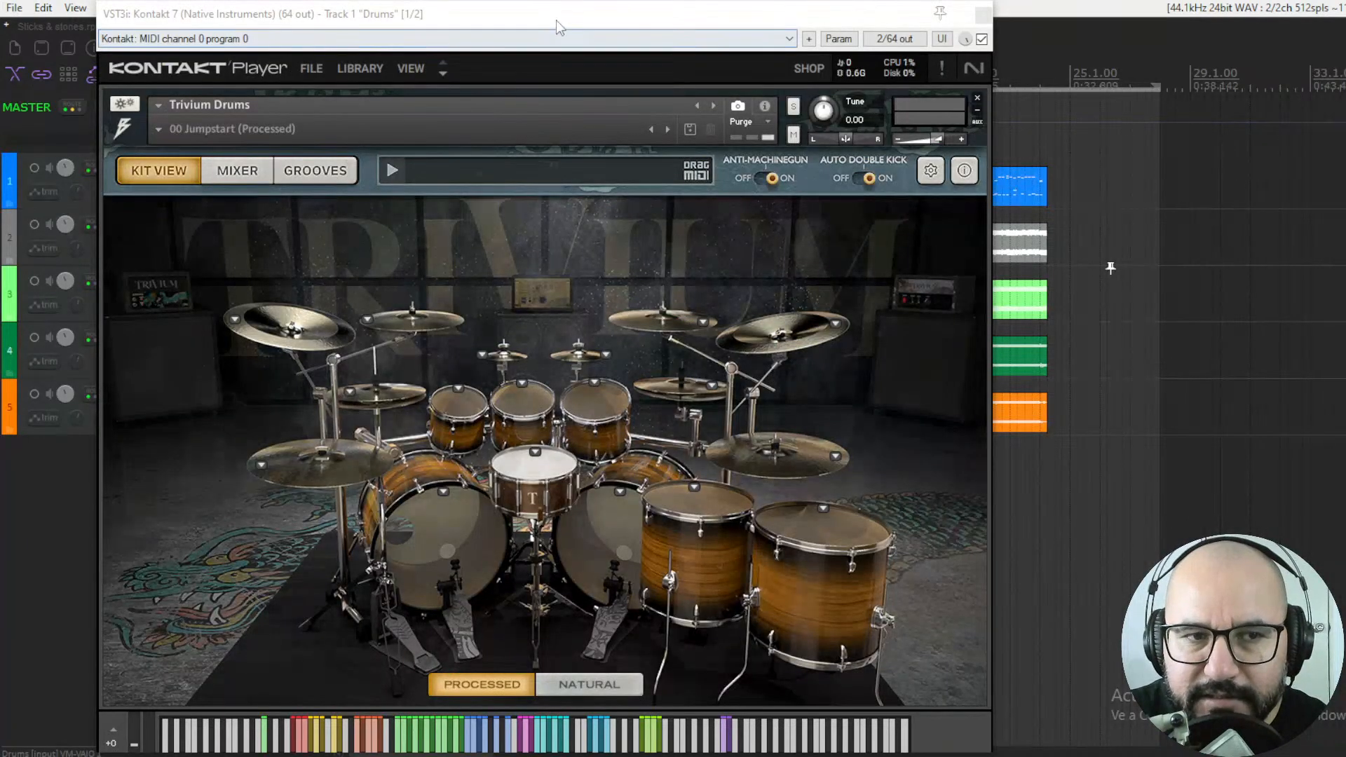
drag(528, 15, 492, 69)
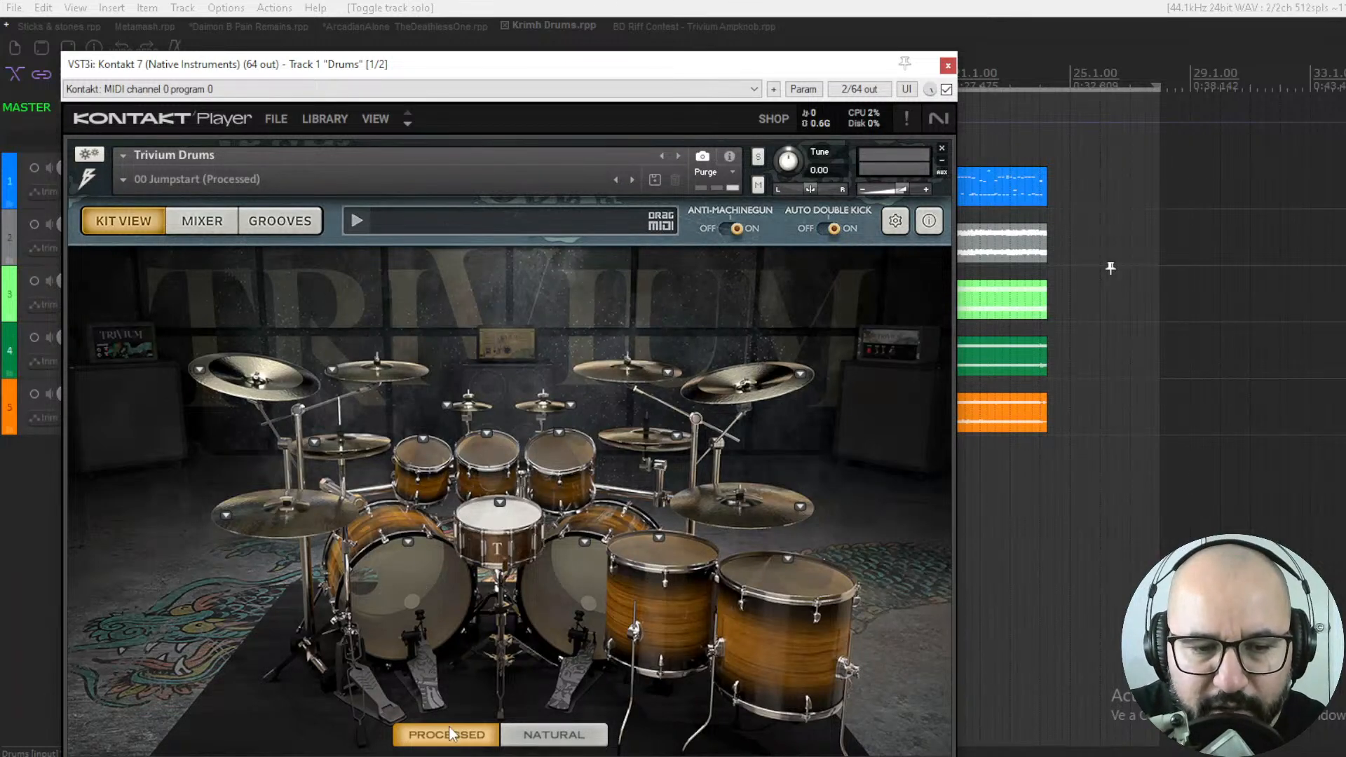
Switch the kit between the Natural and Processed sounds, ending on Processed.
click(561, 735)
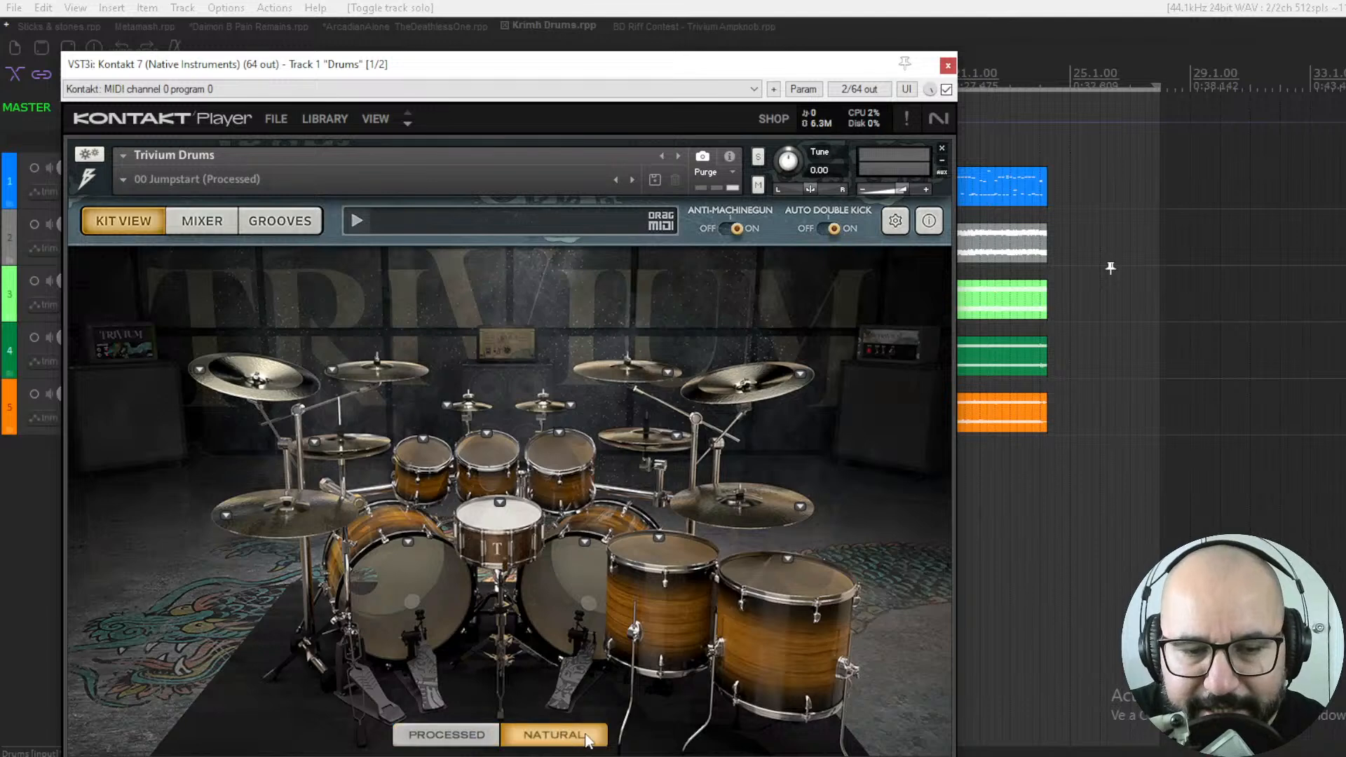
click(480, 736)
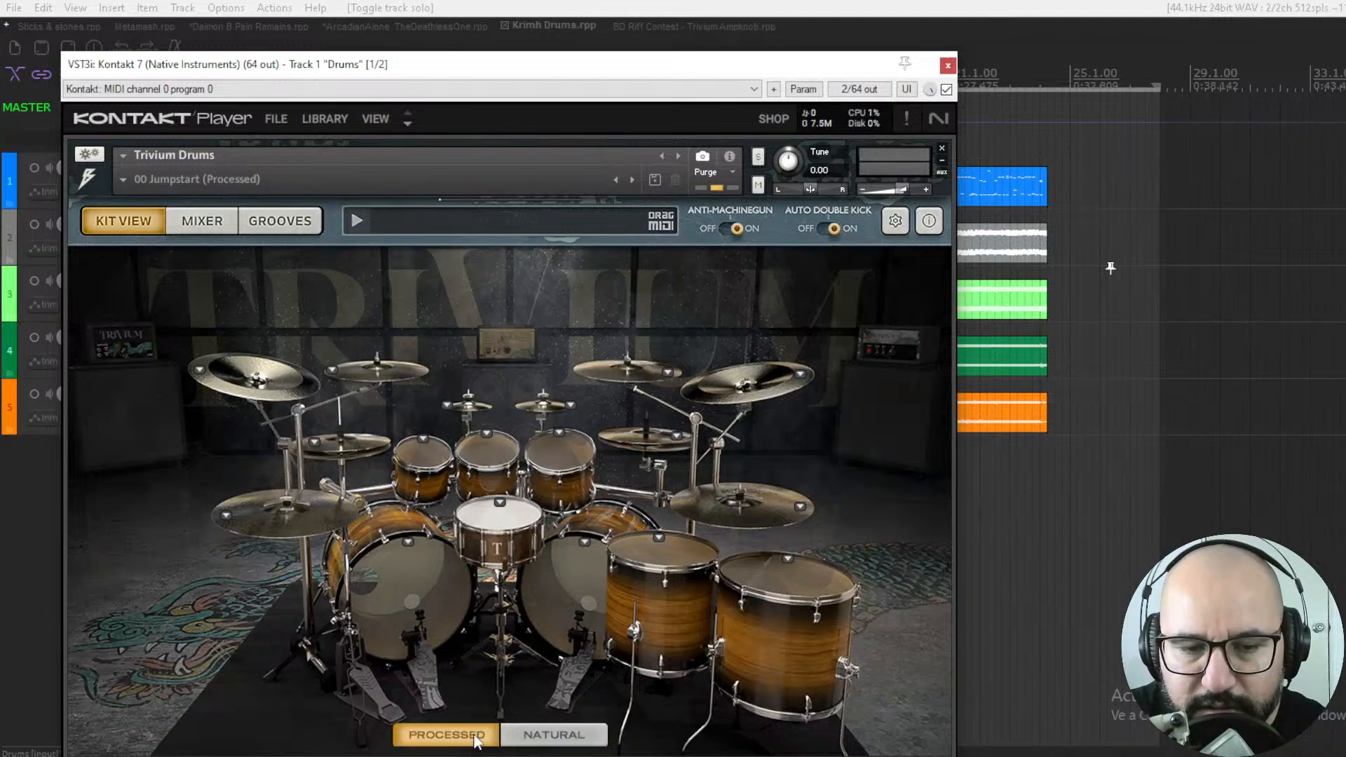
click(566, 736)
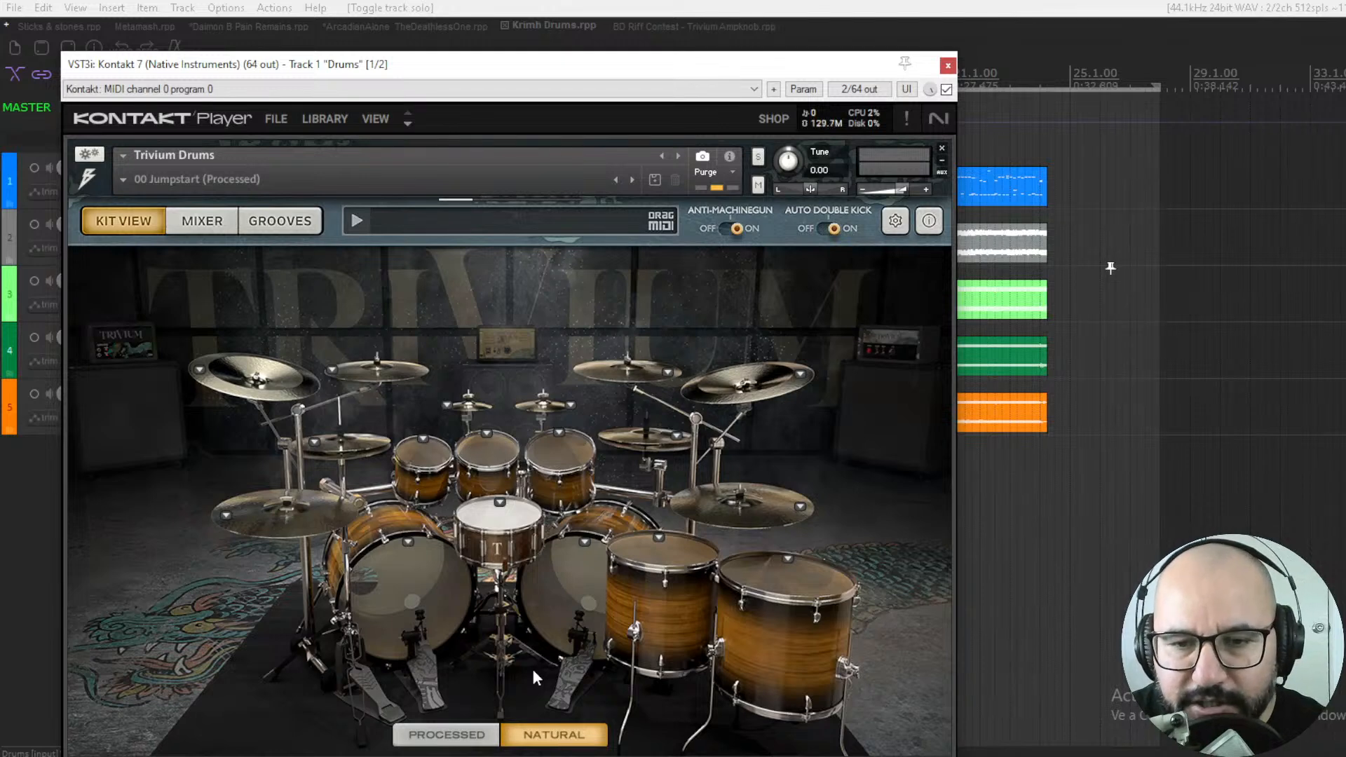
click(454, 738)
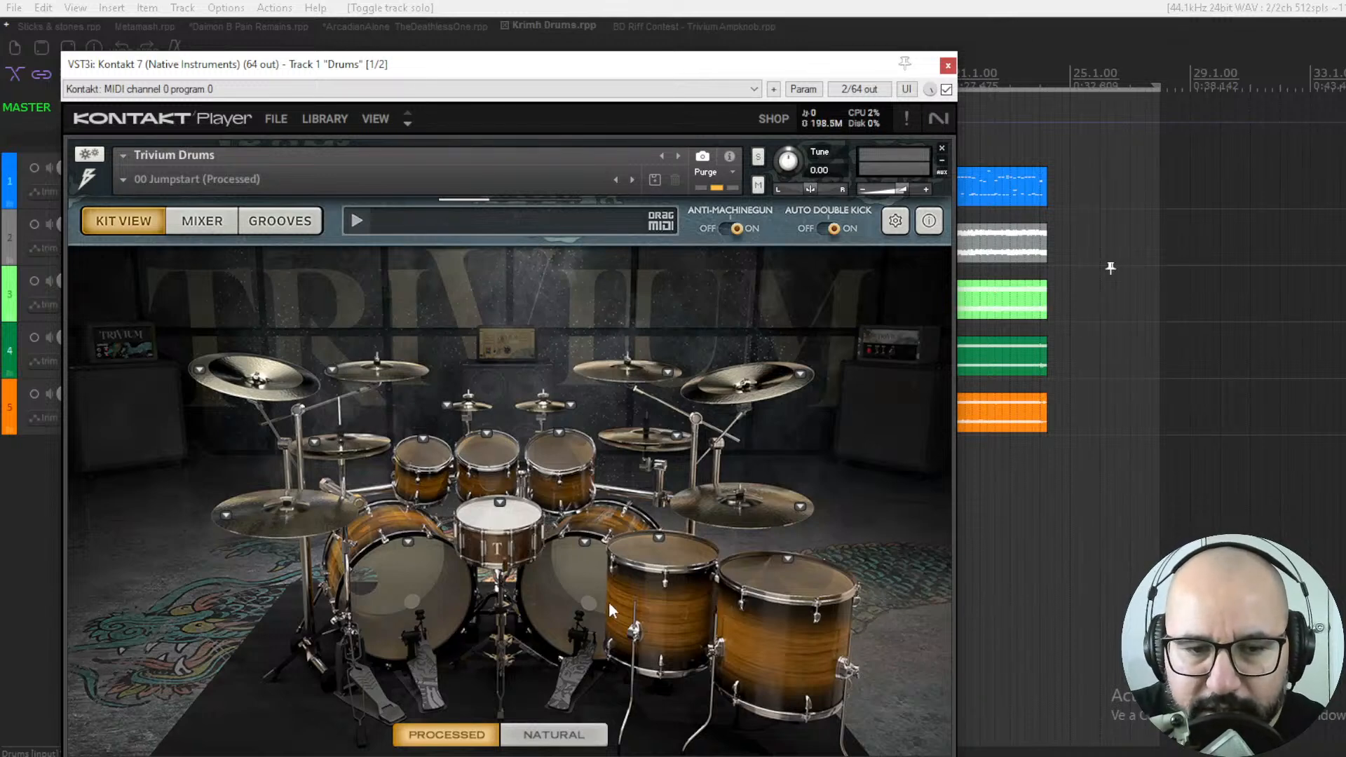
Audition the kit's kick, snare, tom, ride and crash cymbal sounds, and open the ride's selection list.
click(540, 605)
click(484, 525)
click(494, 456)
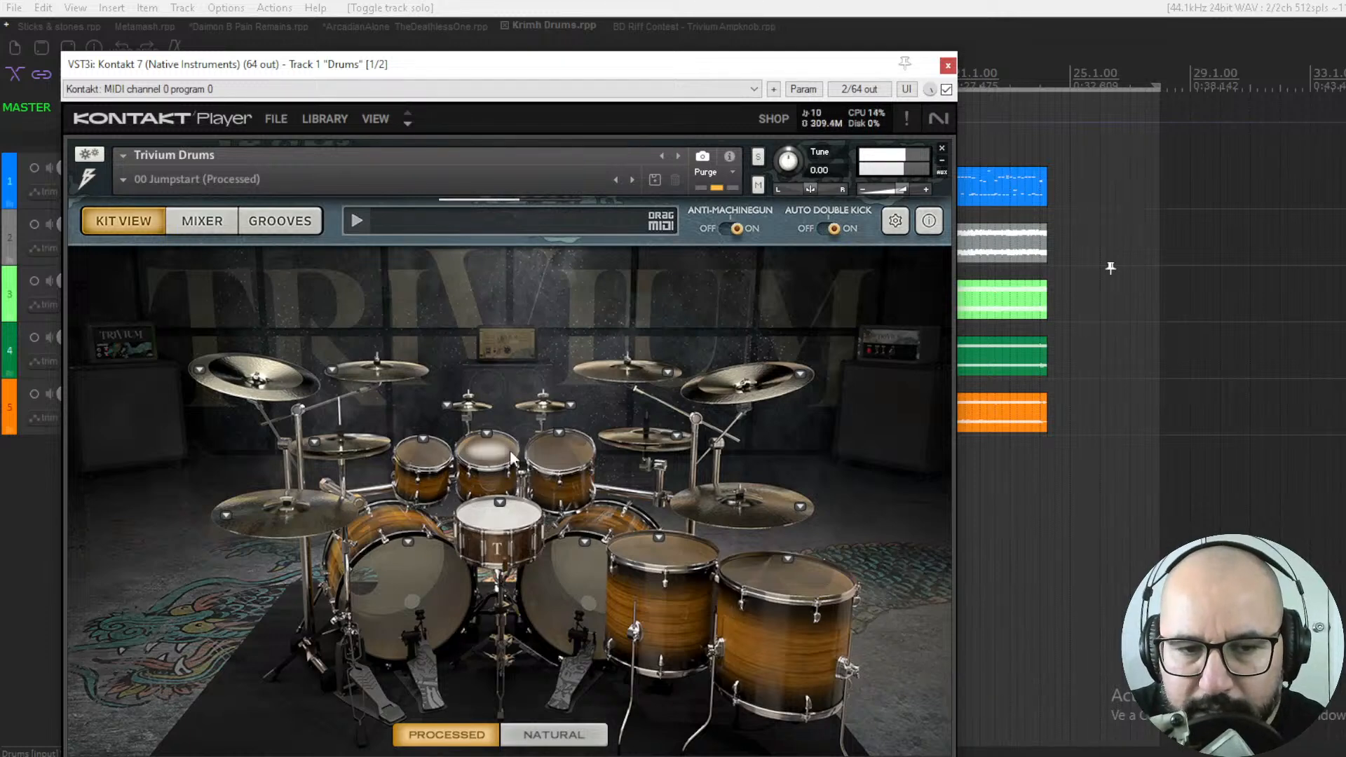
click(765, 519)
click(800, 506)
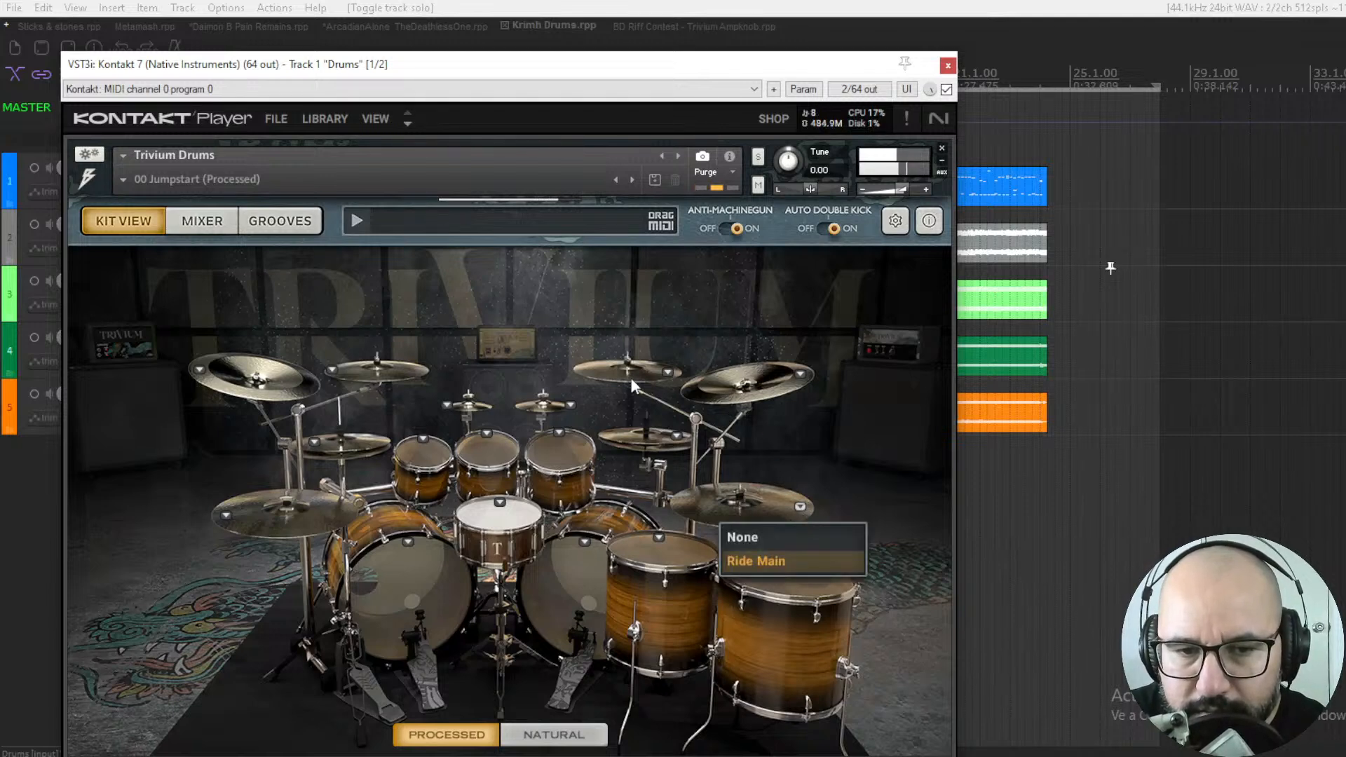
click(401, 376)
click(259, 384)
click(317, 517)
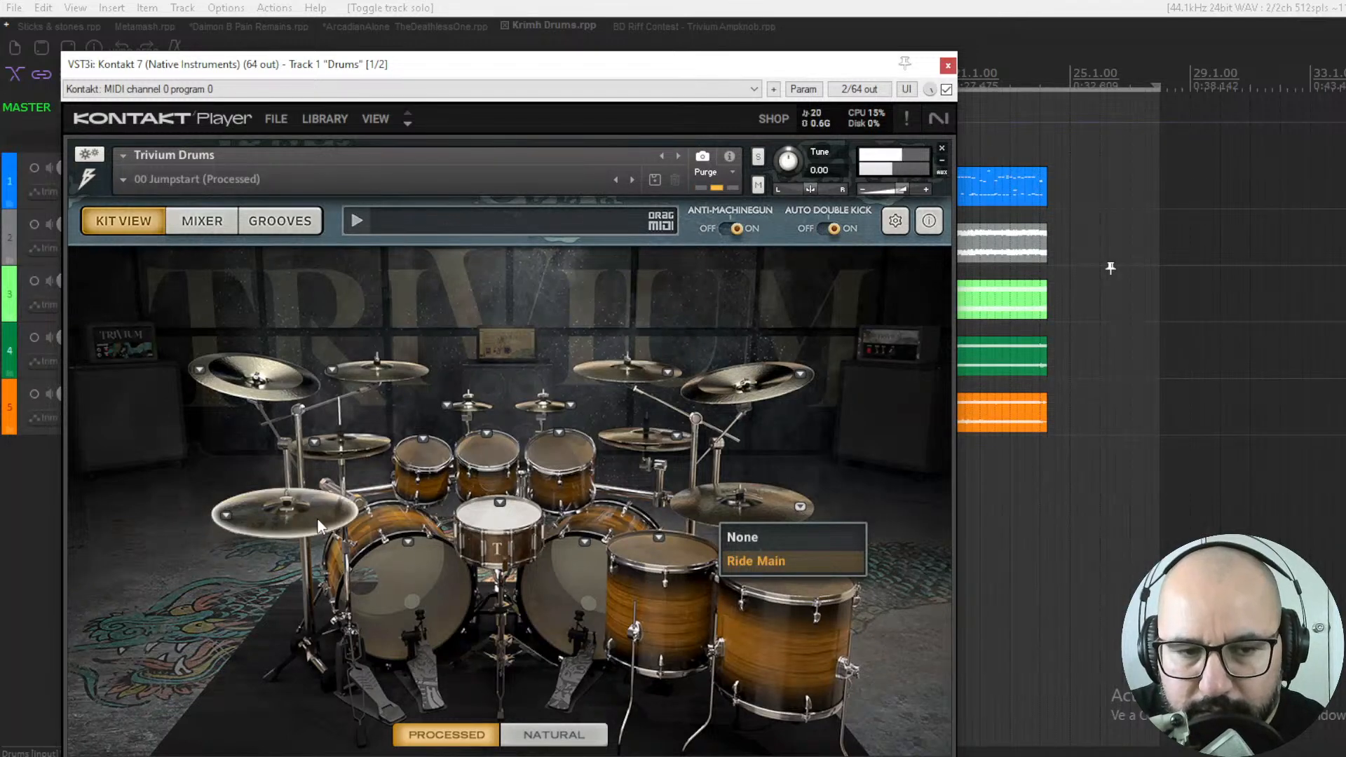
click(405, 561)
click(497, 530)
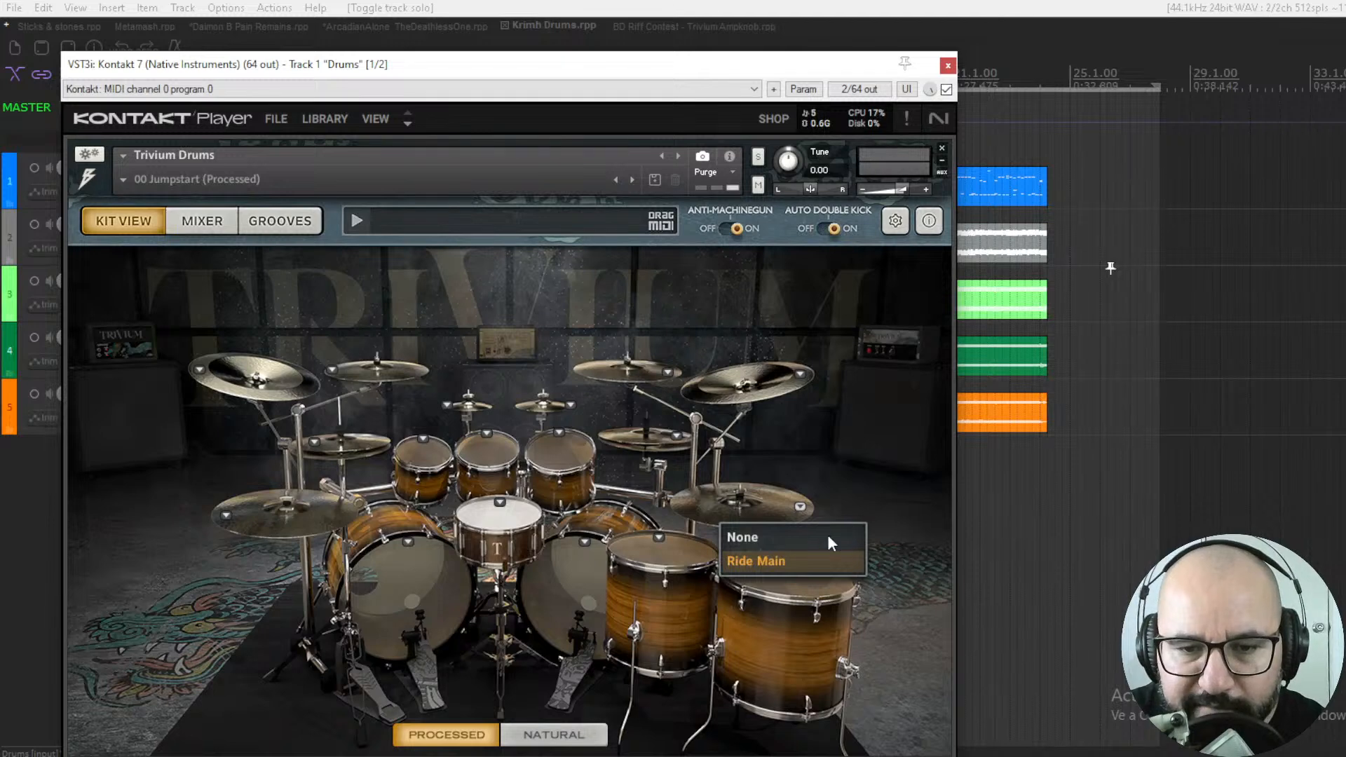
Set the ride cymbal to None, and restore it to Ride Main.
click(758, 536)
click(803, 506)
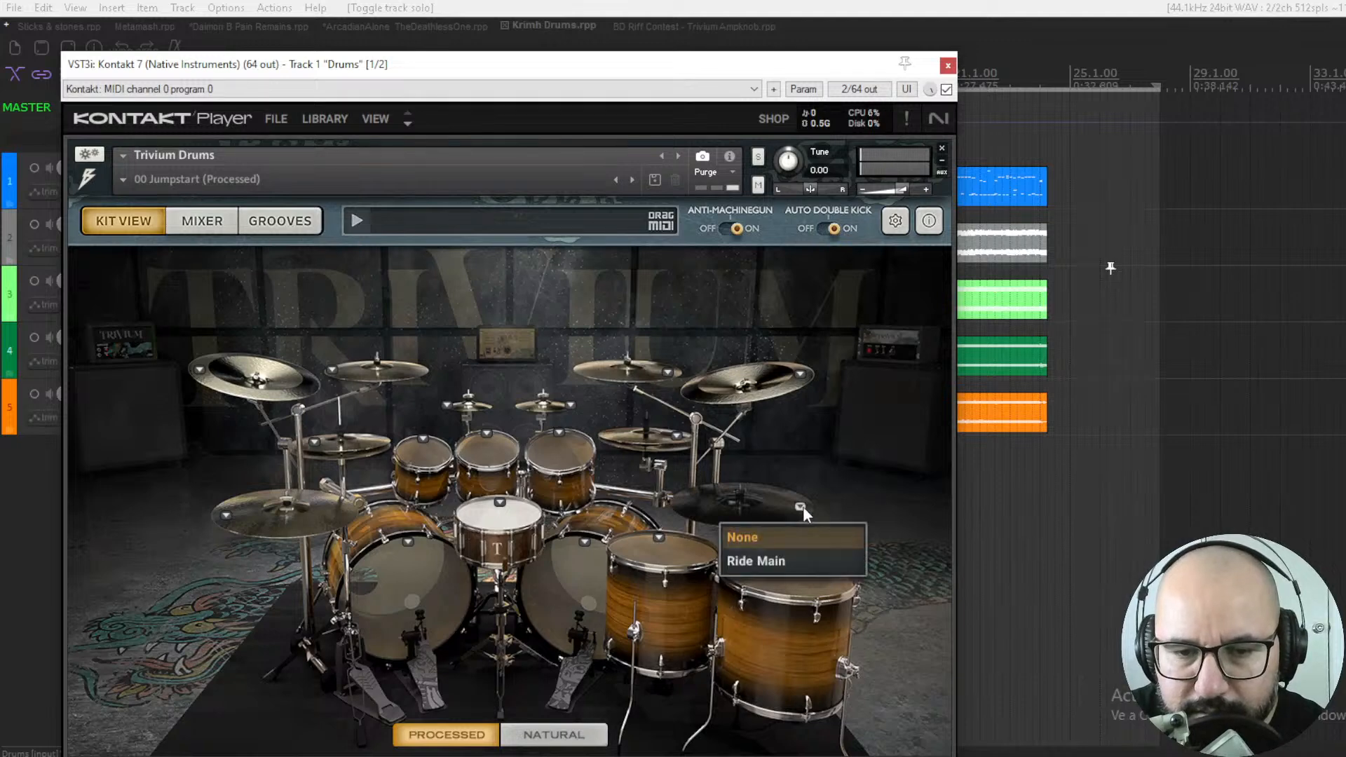
click(784, 566)
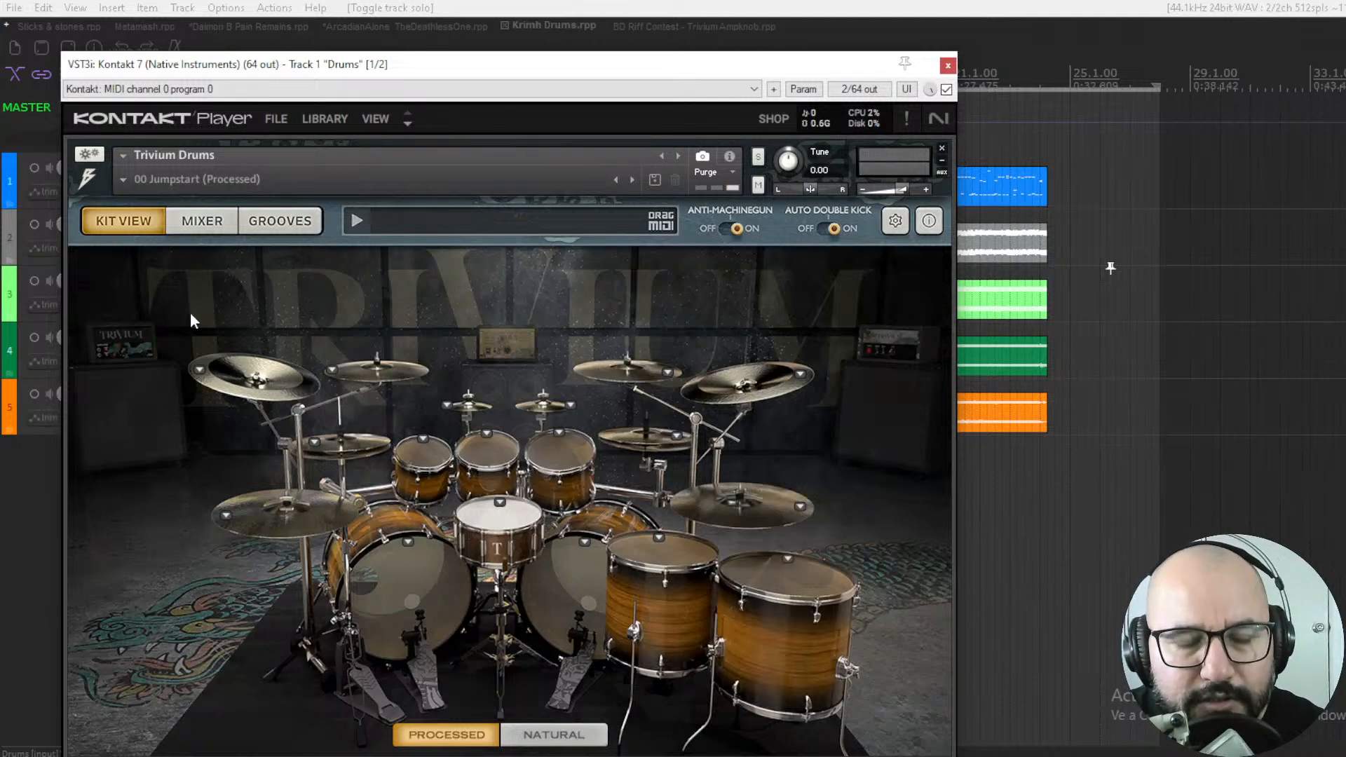
Show the Trivium Drums mixer and examine the output routing options of the Kick channel.
click(204, 223)
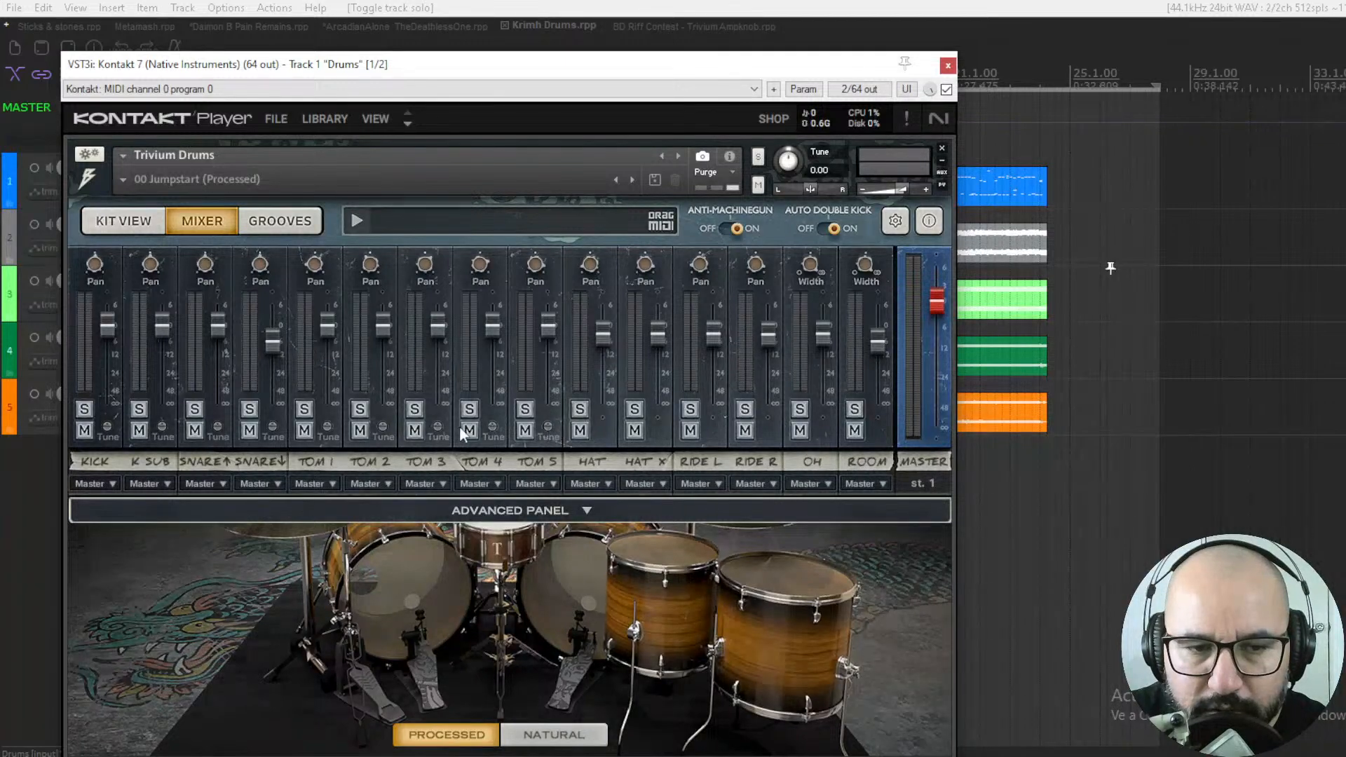
mouse_move(384, 427)
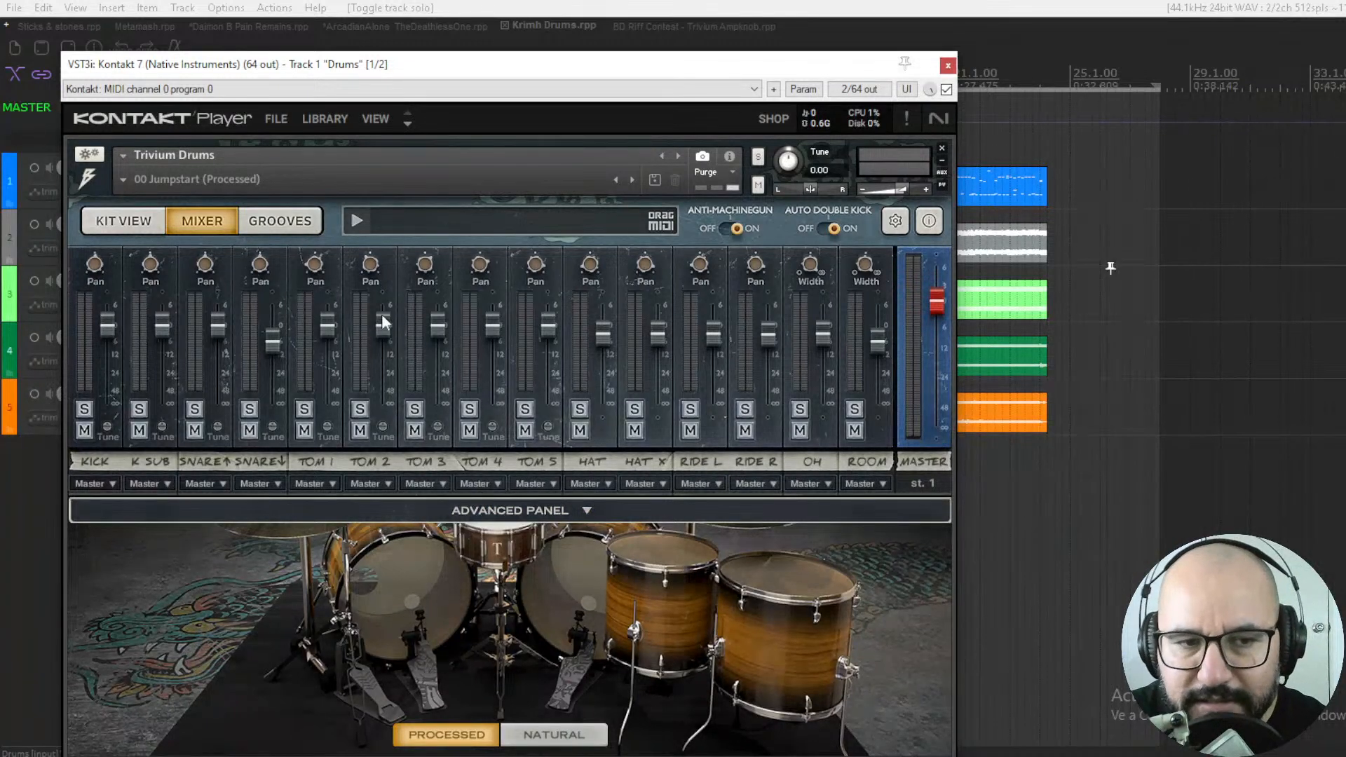
click(112, 484)
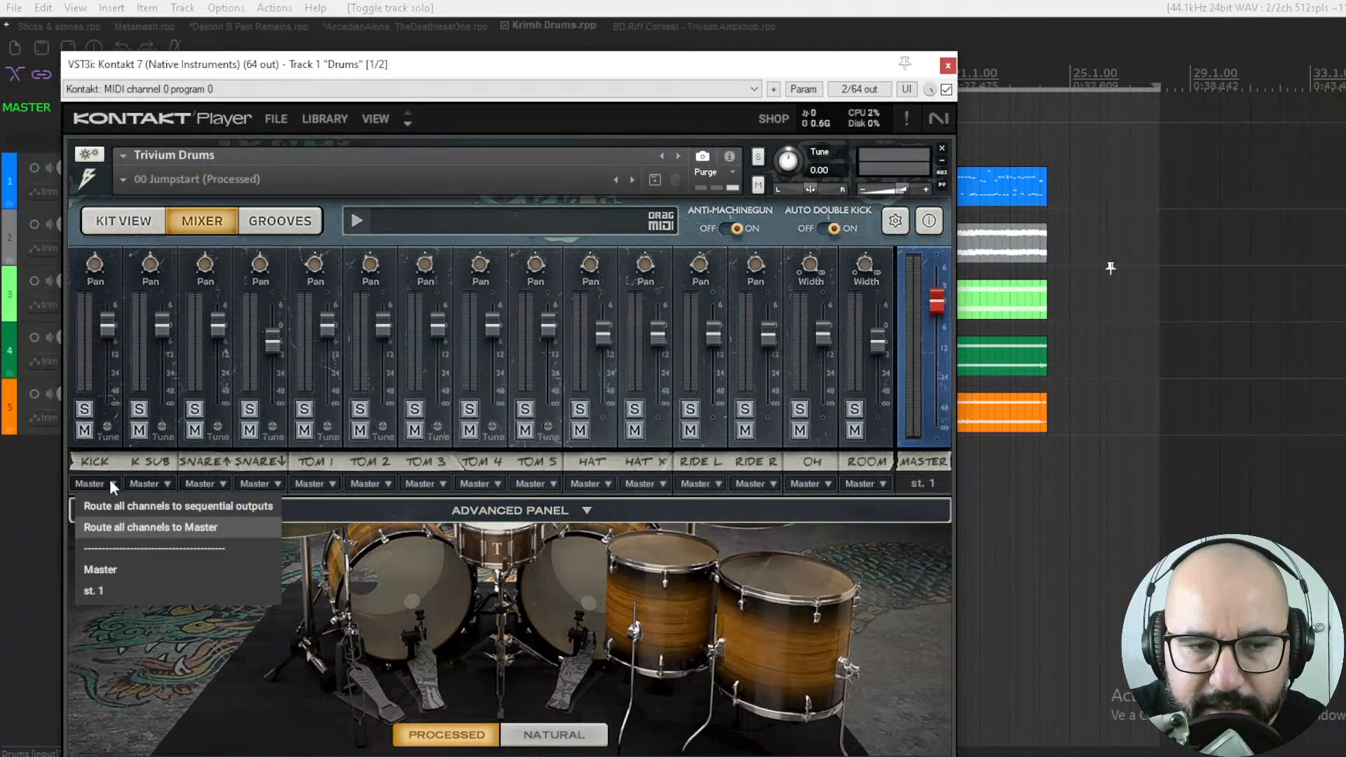
click(110, 483)
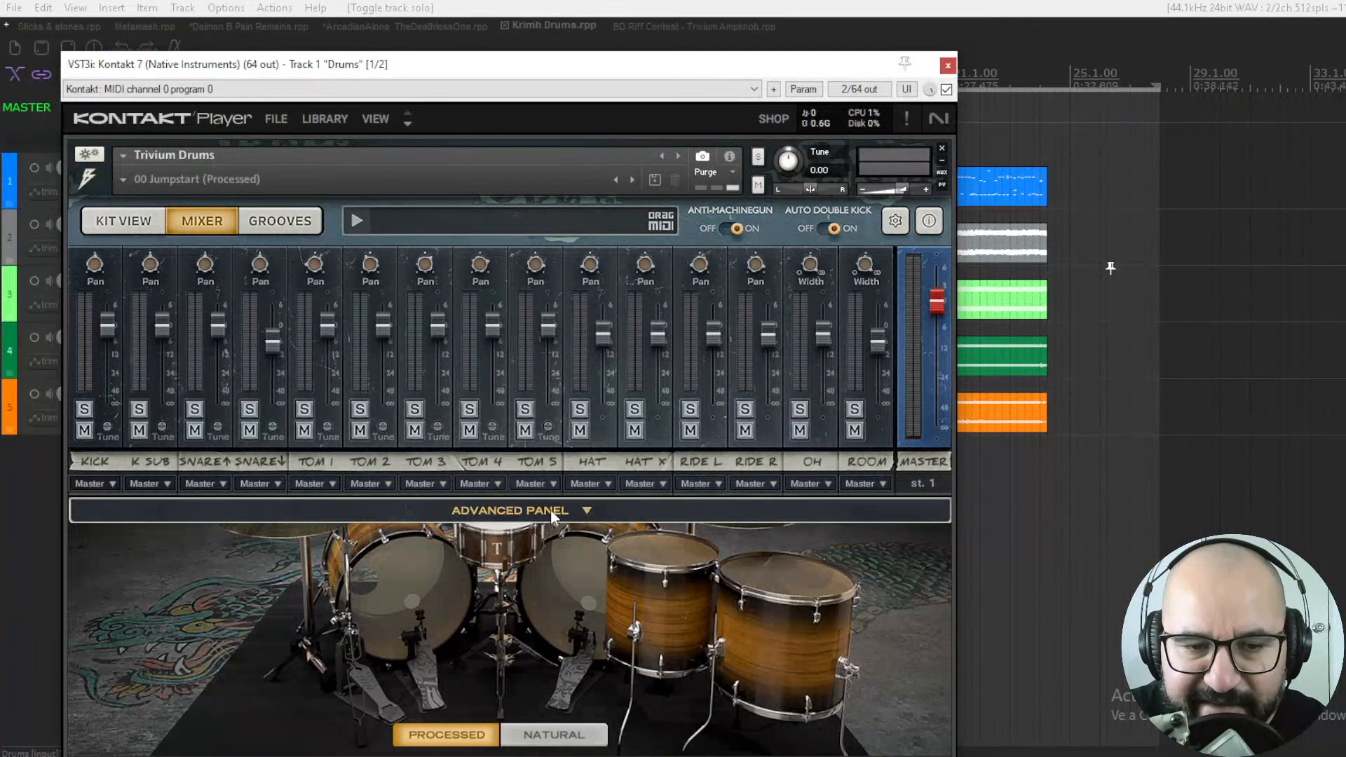
Examine the mixer's advanced Reverb, OH, Room and Parallel Comp controls, and collapse the advanced section.
click(580, 507)
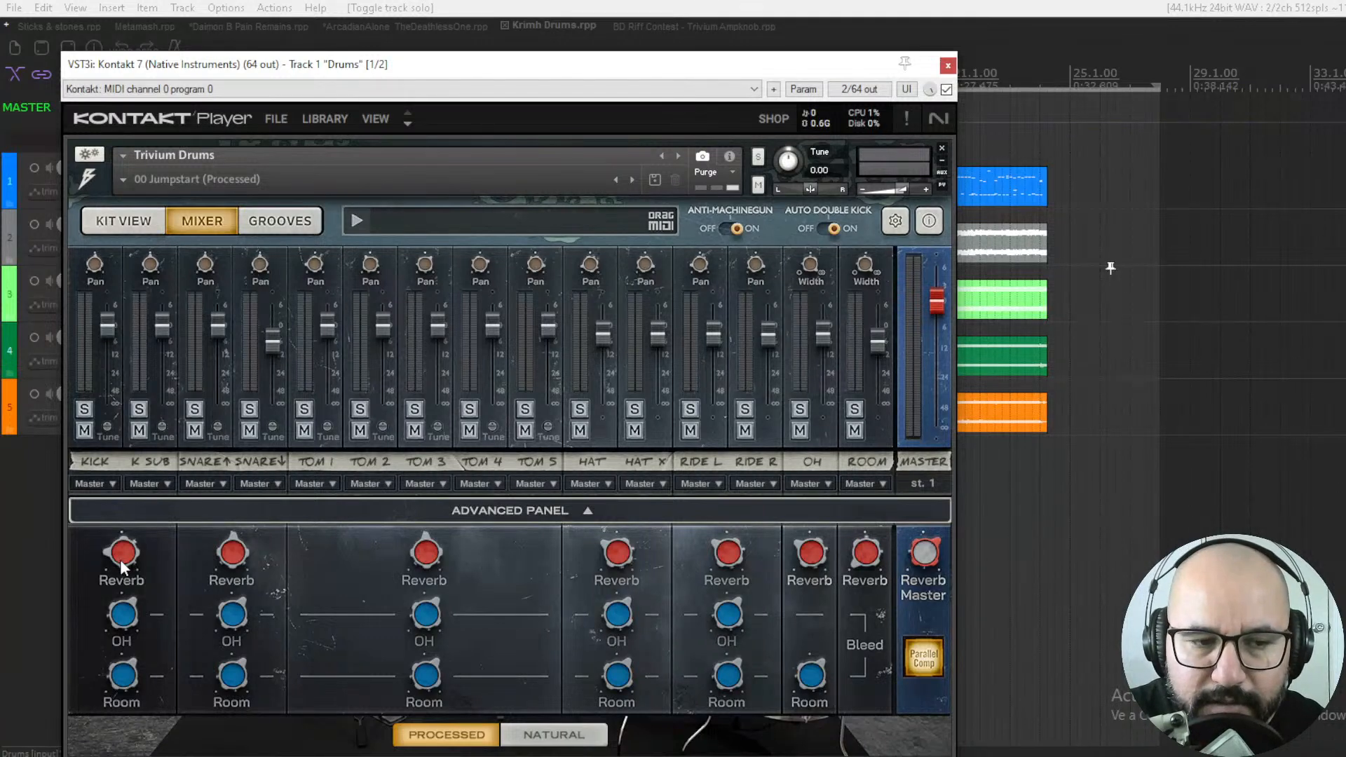
mouse_move(120, 559)
mouse_down()
mouse_move(136, 486)
mouse_move(111, 582)
mouse_move(113, 563)
mouse_up()
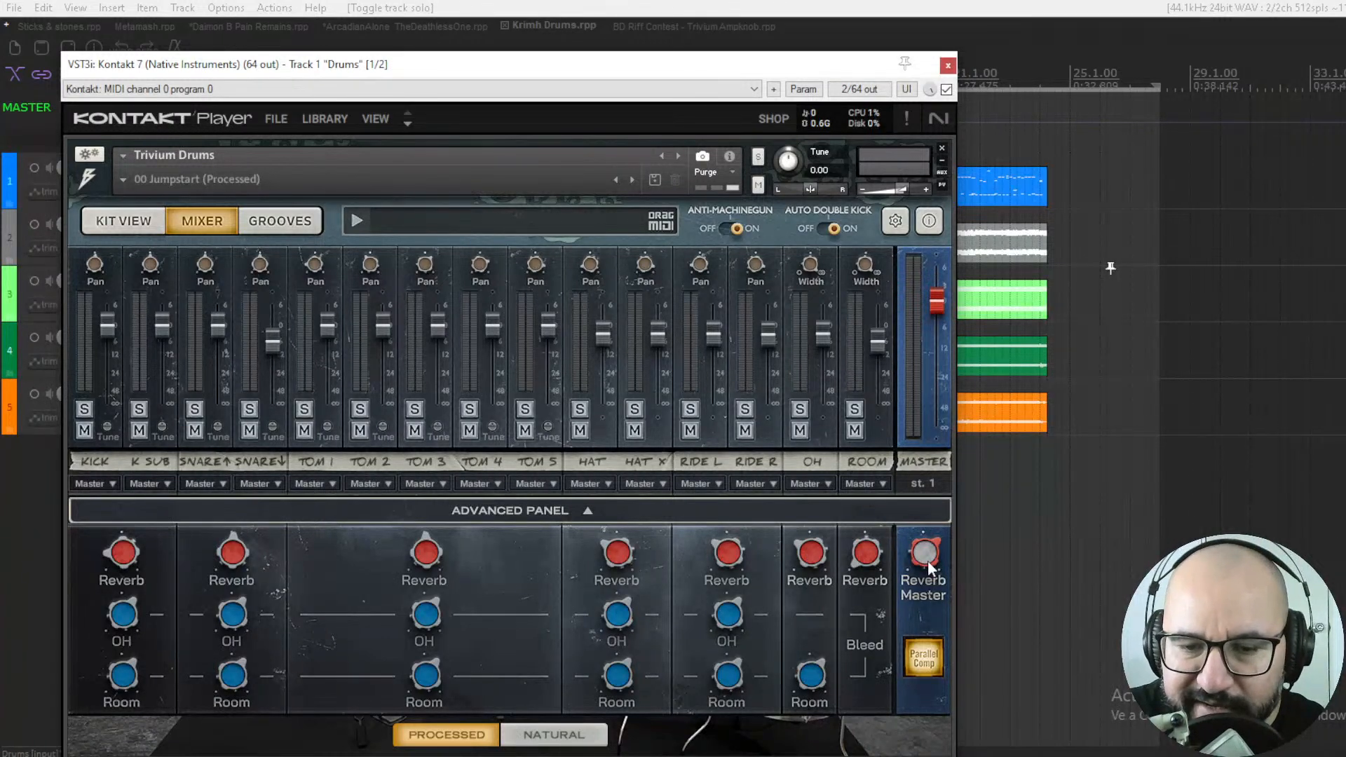
click(922, 665)
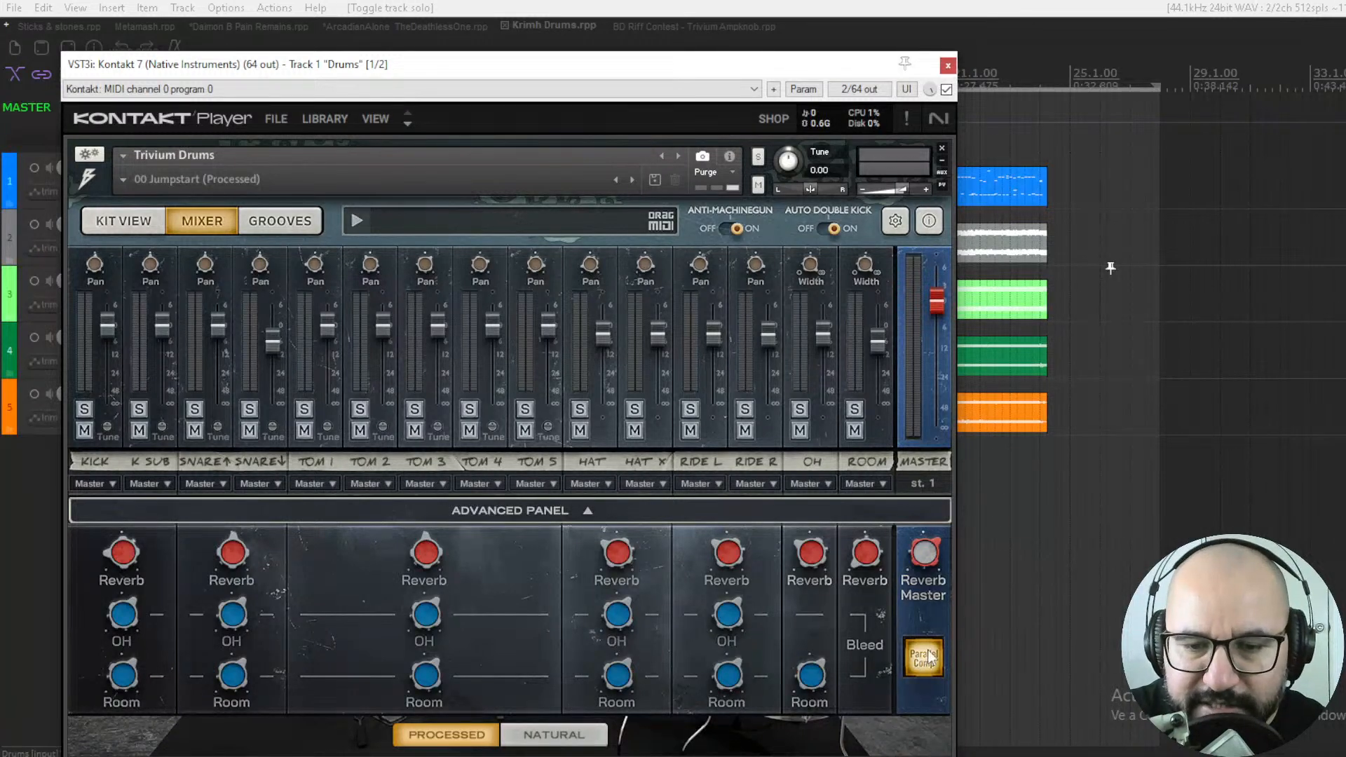
click(925, 663)
click(923, 669)
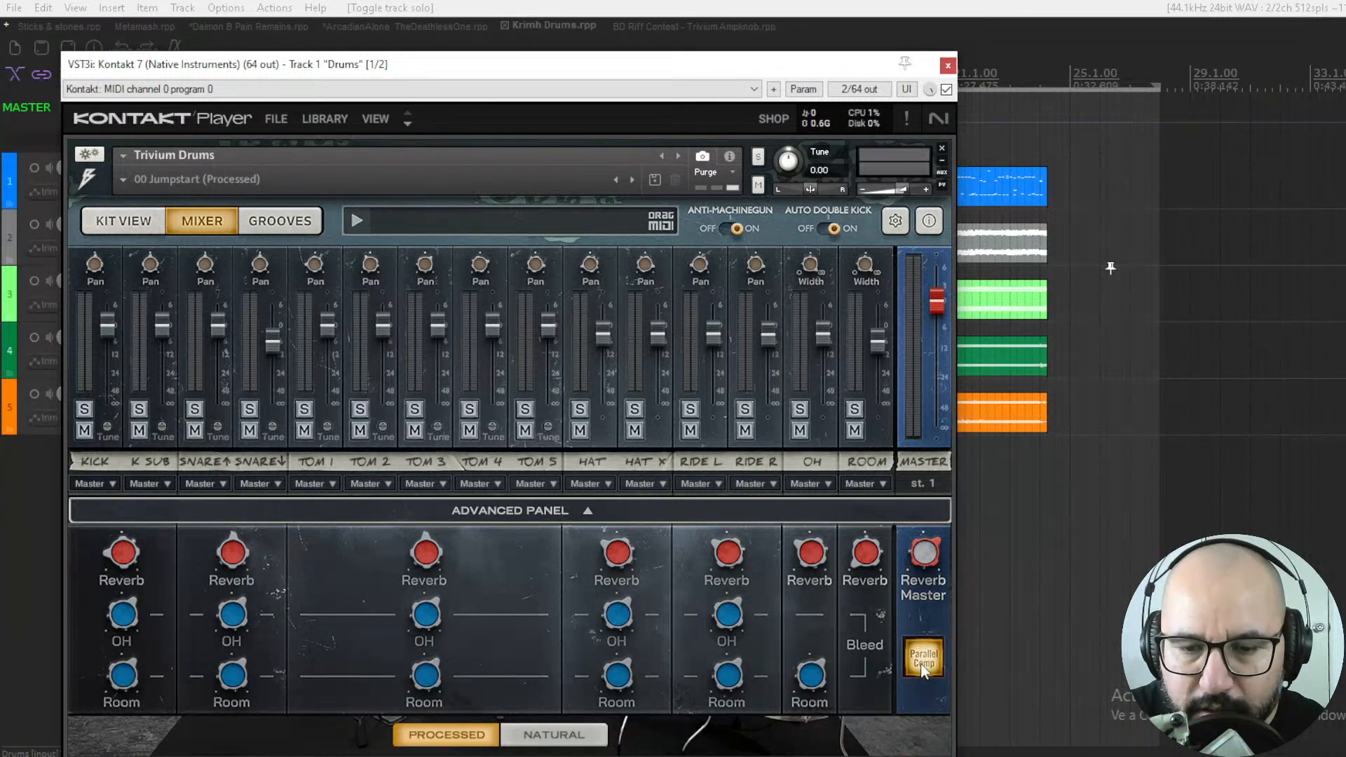
click(574, 510)
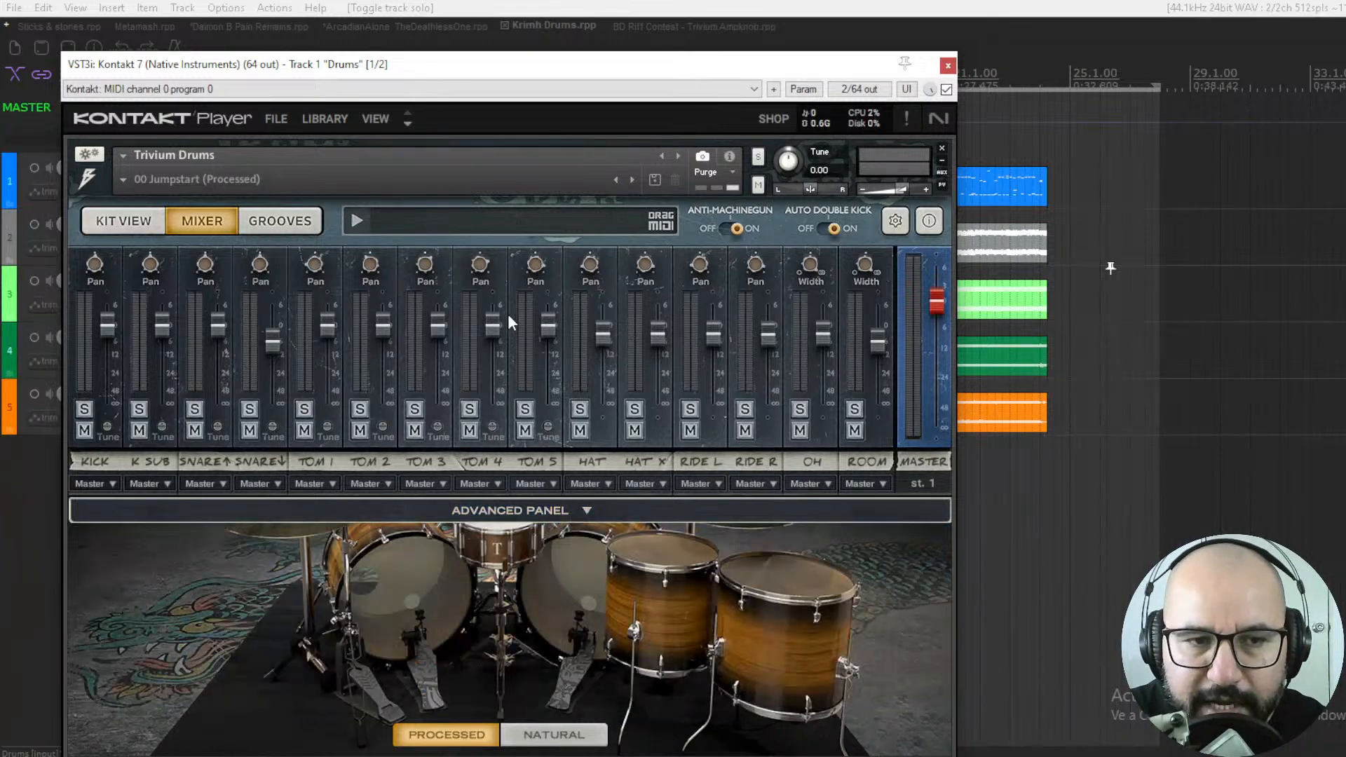
Preview Hard Rock Fill 1 and 2 and Hard Rock Groove 1 and 2 from the Hard Rock 150 bpm grooves, and stop playback.
click(282, 223)
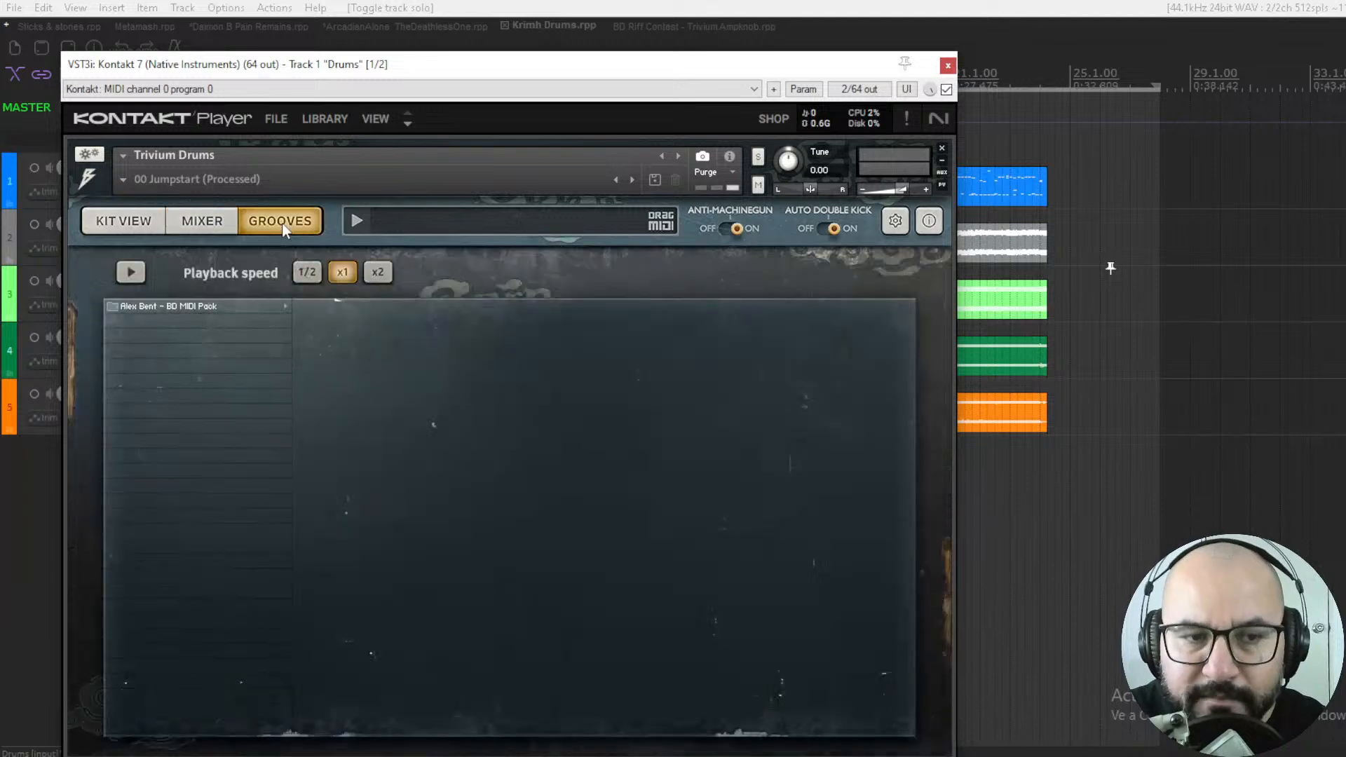
click(221, 306)
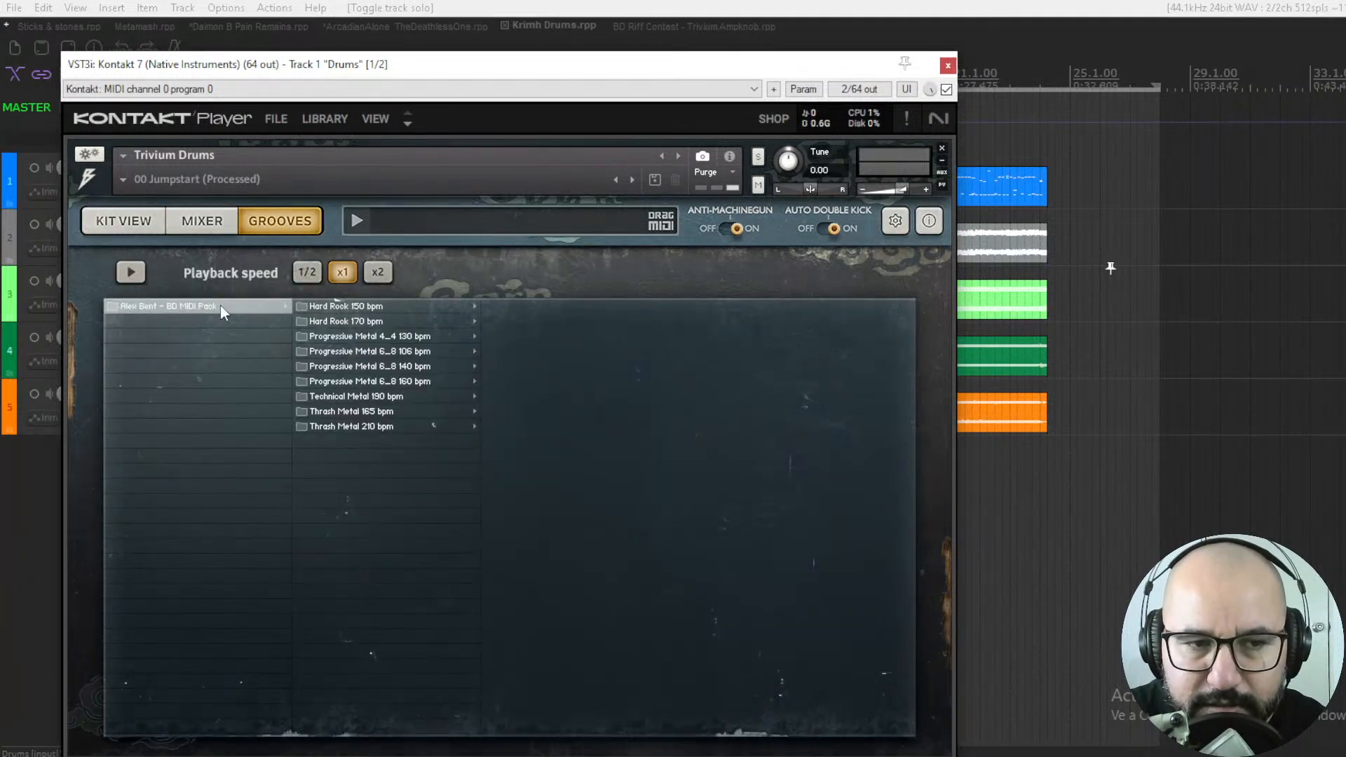
click(450, 306)
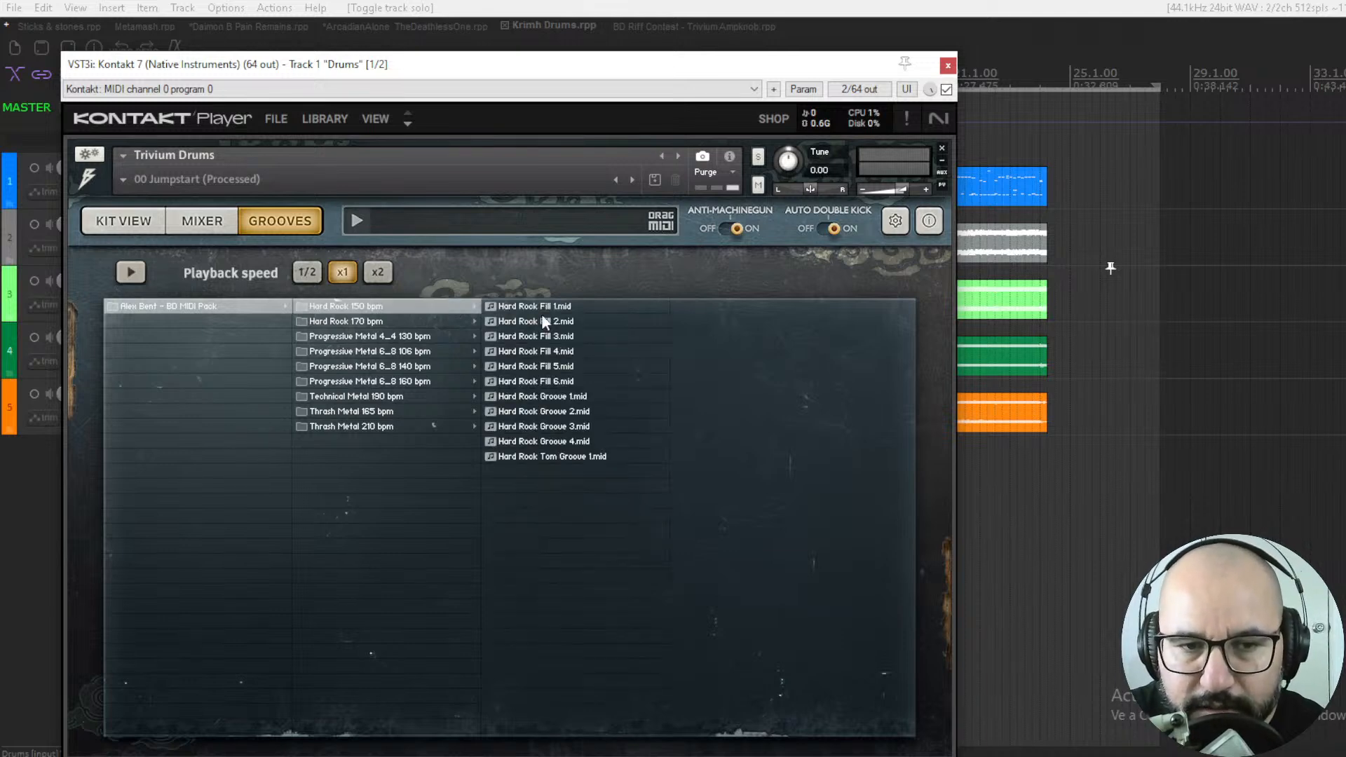
click(599, 306)
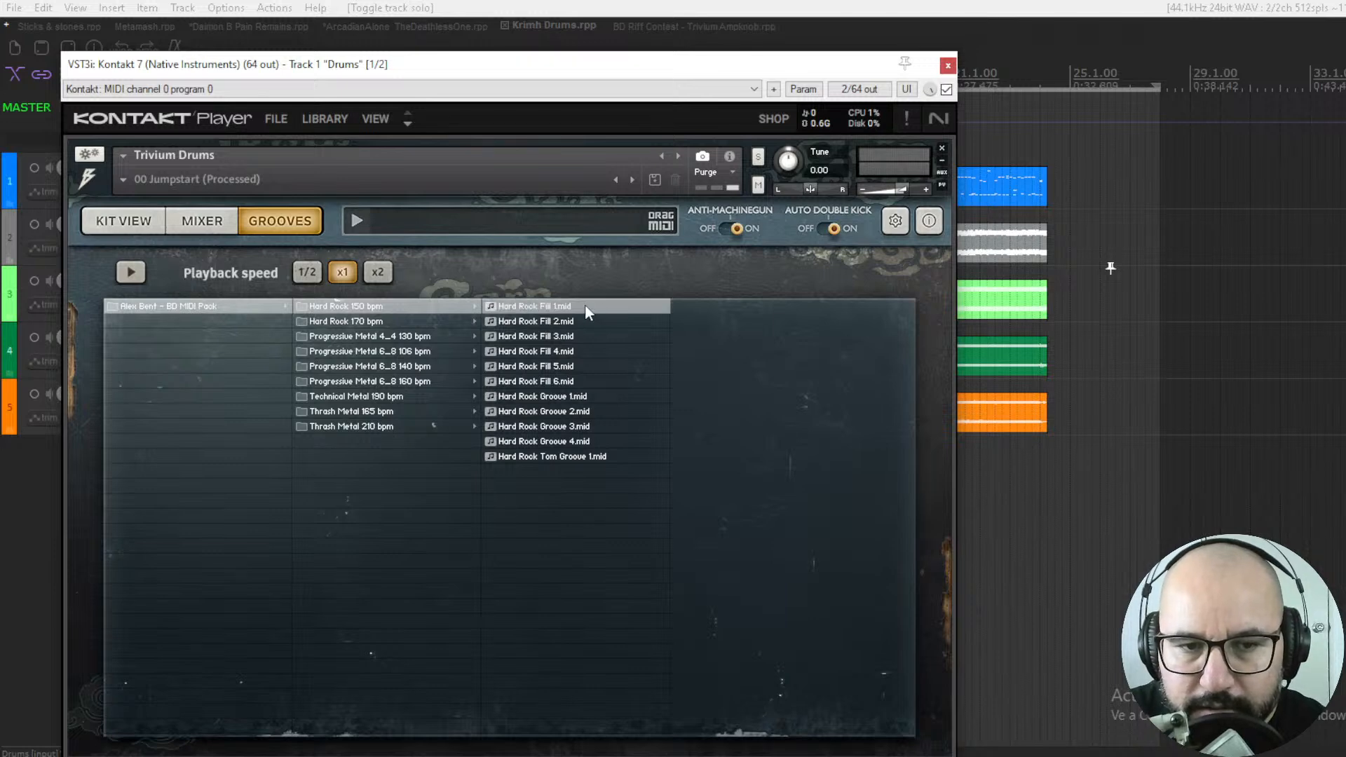
double_click(585, 307)
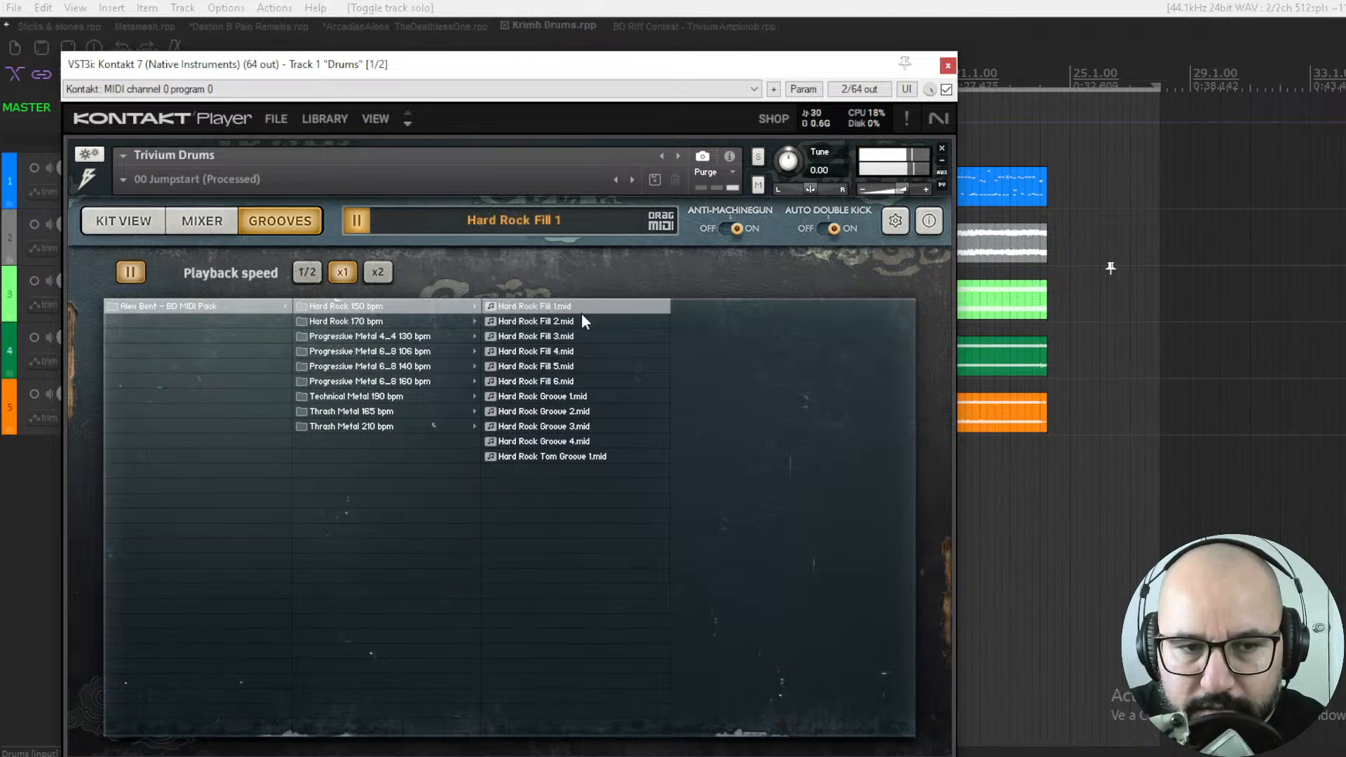
double_click(552, 321)
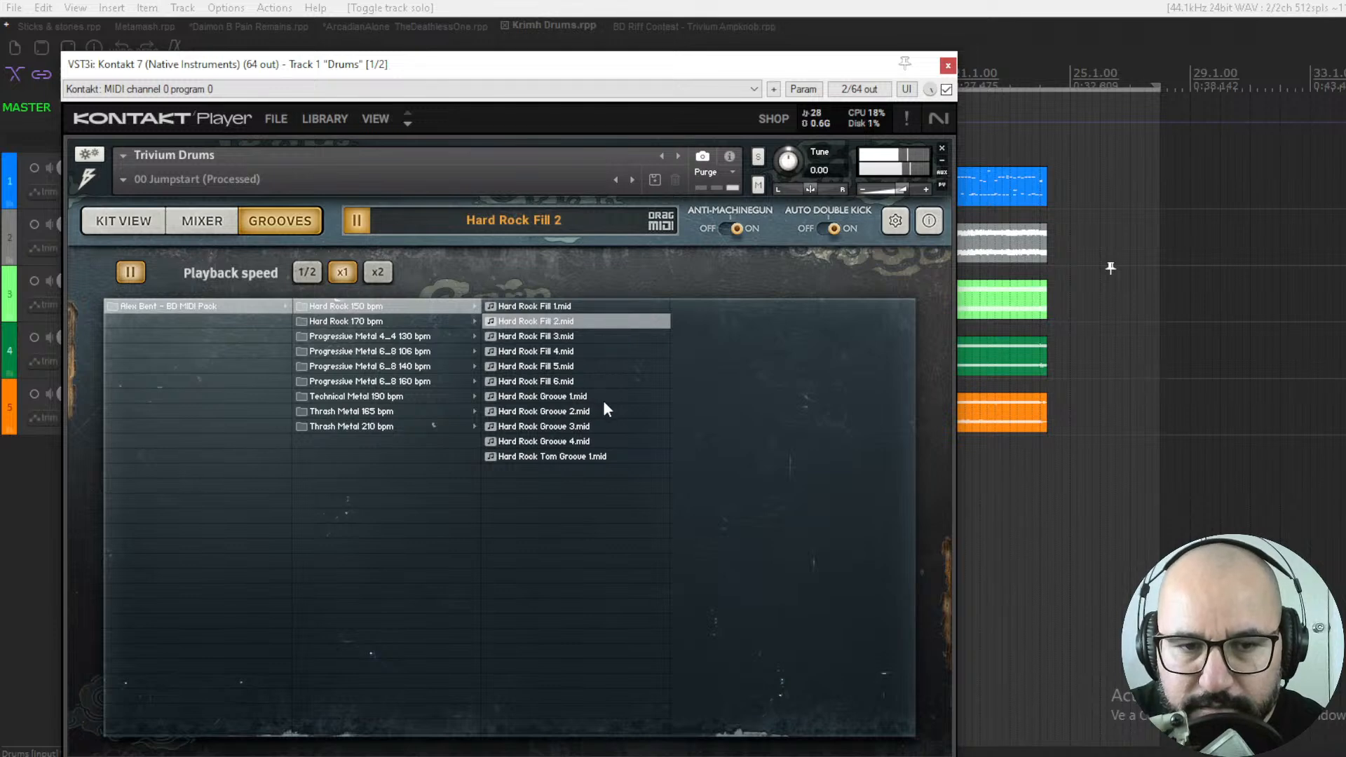
double_click(554, 397)
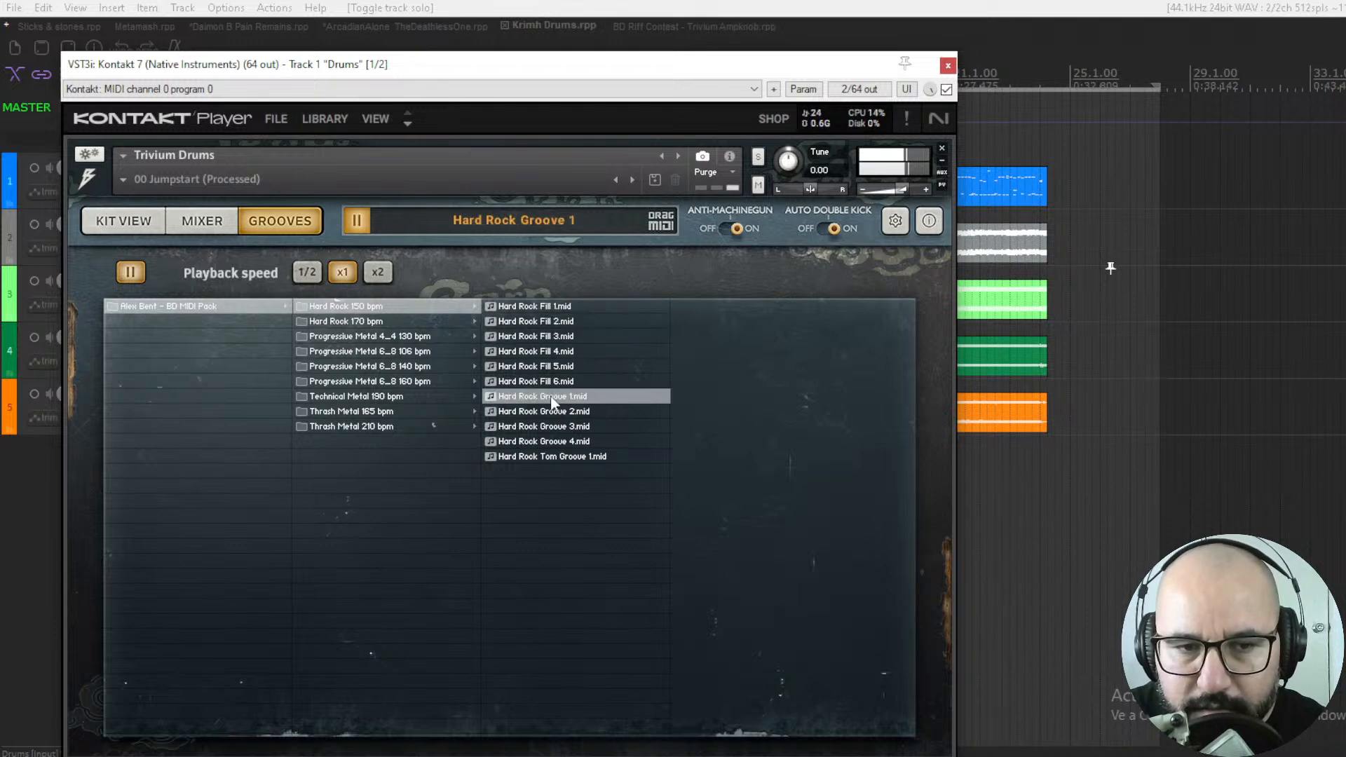
double_click(545, 414)
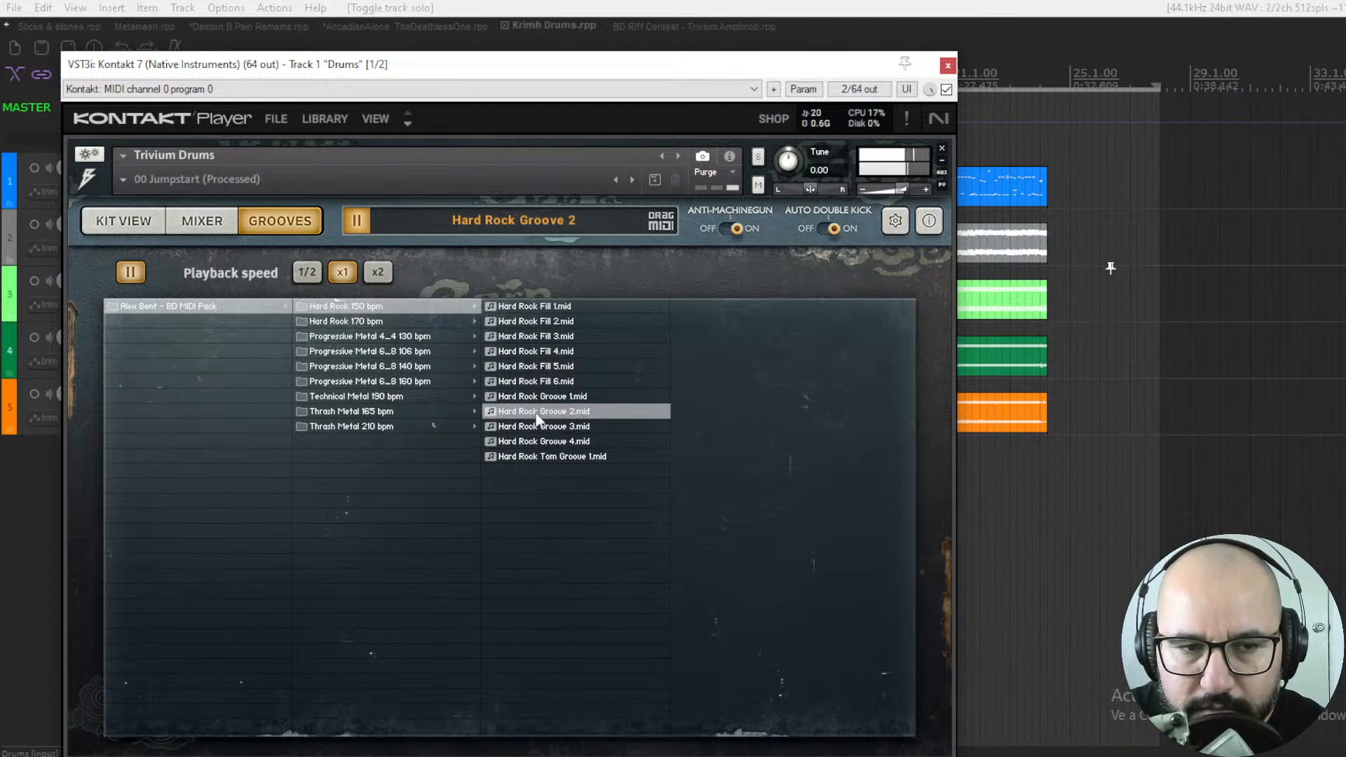
click(352, 227)
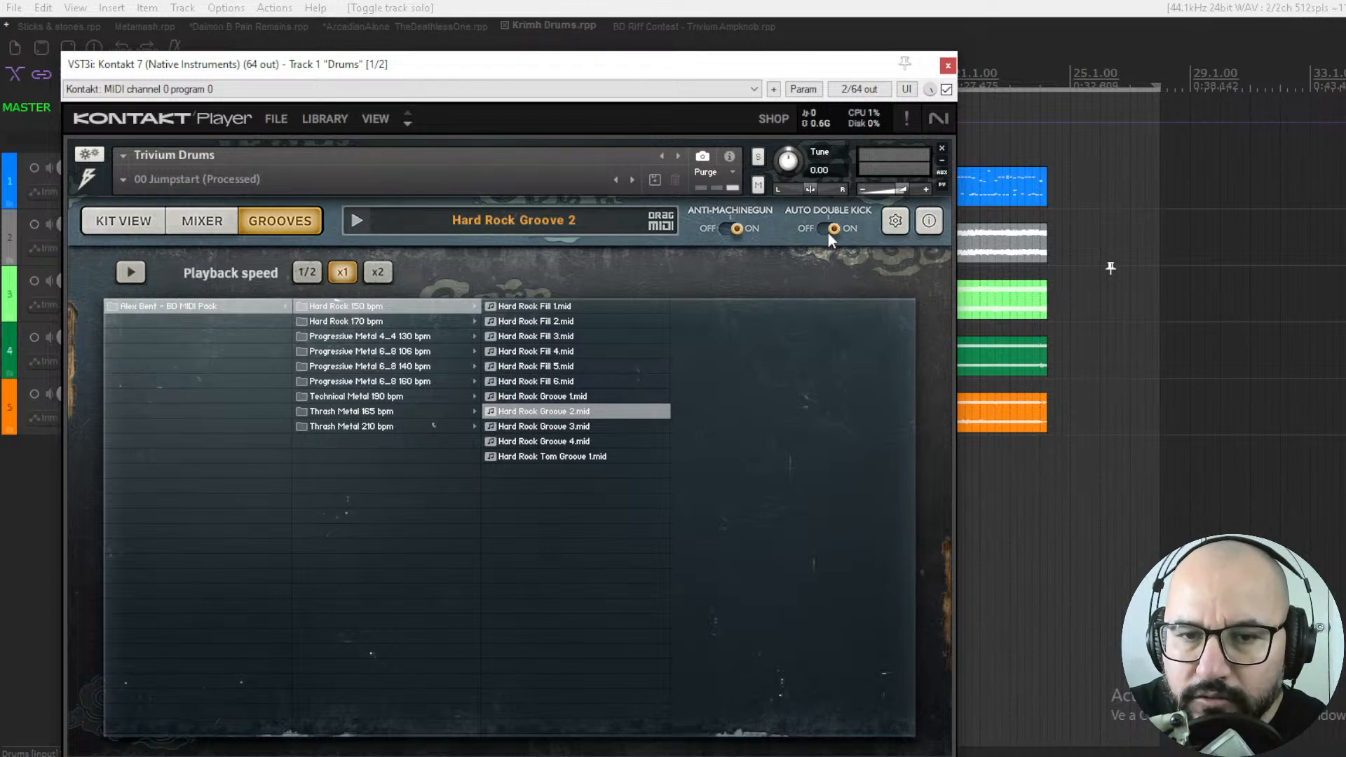
Return to the kit view and audition both kick drums, turning Auto Double Kick off and back on.
click(125, 225)
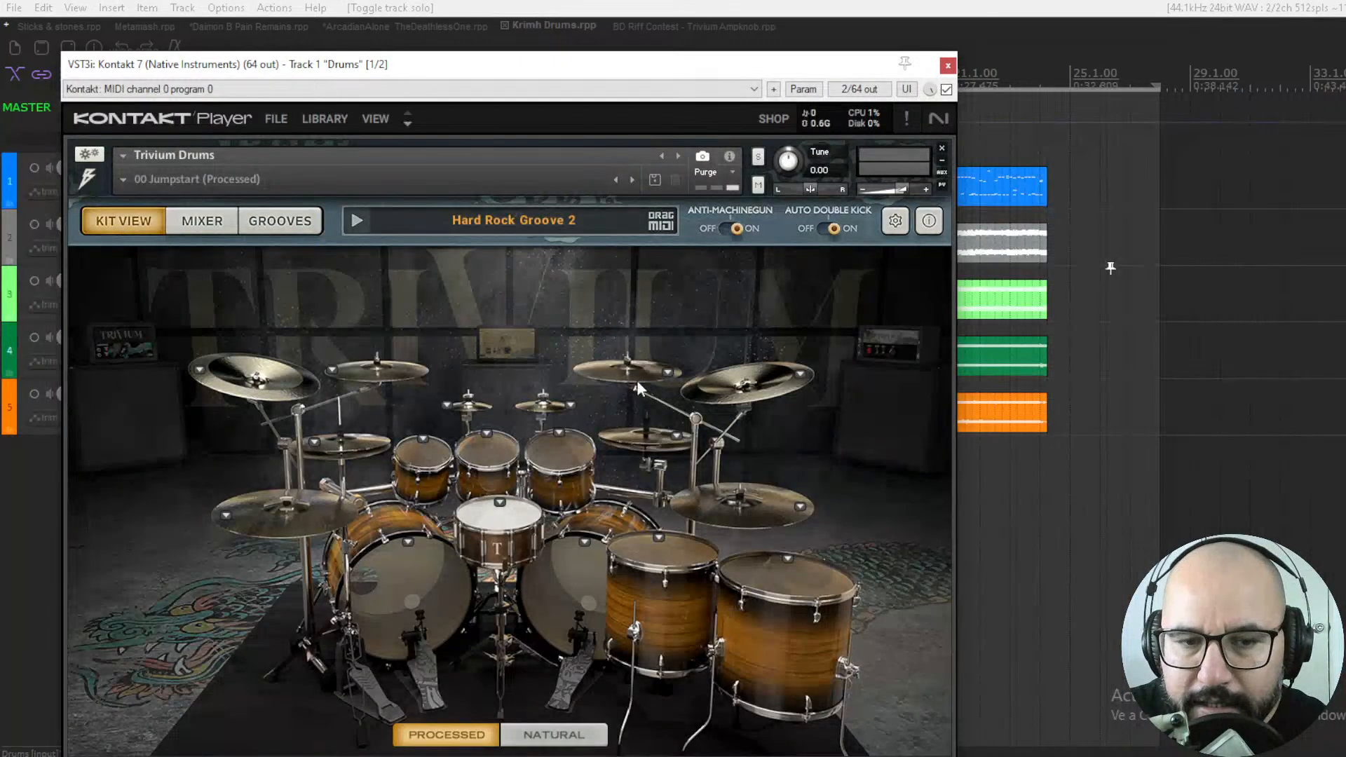
click(578, 584)
click(578, 582)
click(385, 590)
click(831, 229)
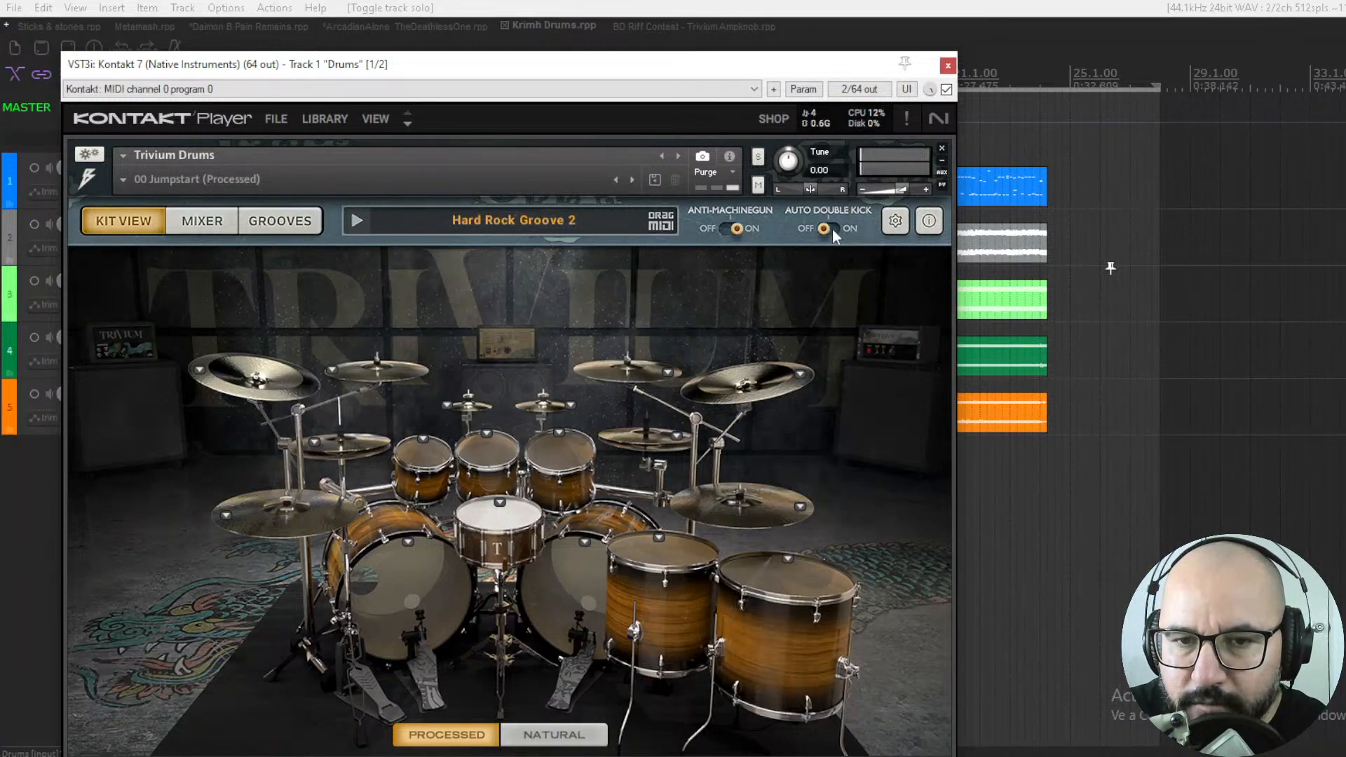
click(832, 230)
click(571, 576)
click(434, 586)
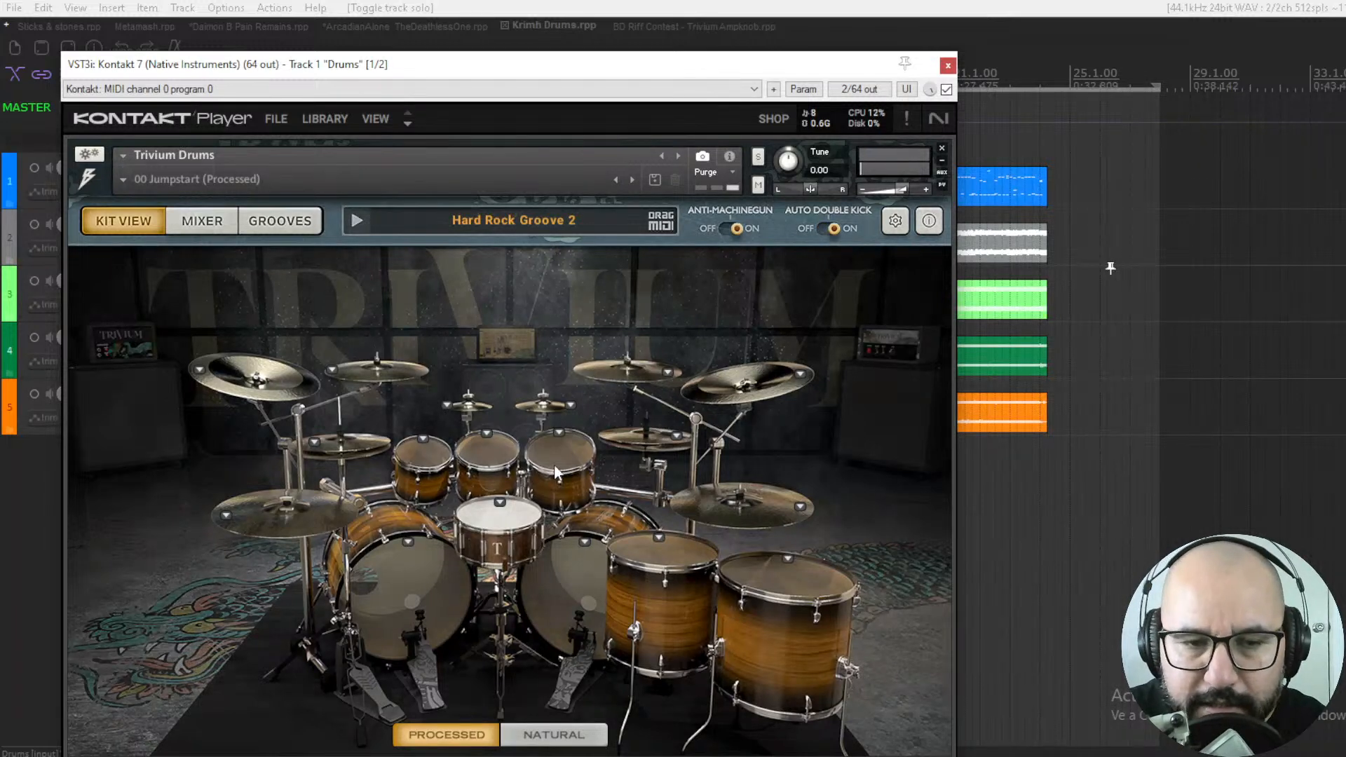
Preview Hard Rock Groove 2 and Hard Rock Fill 3 from the grooves, and check Auto Double Kick in the kit view.
click(297, 222)
double_click(531, 419)
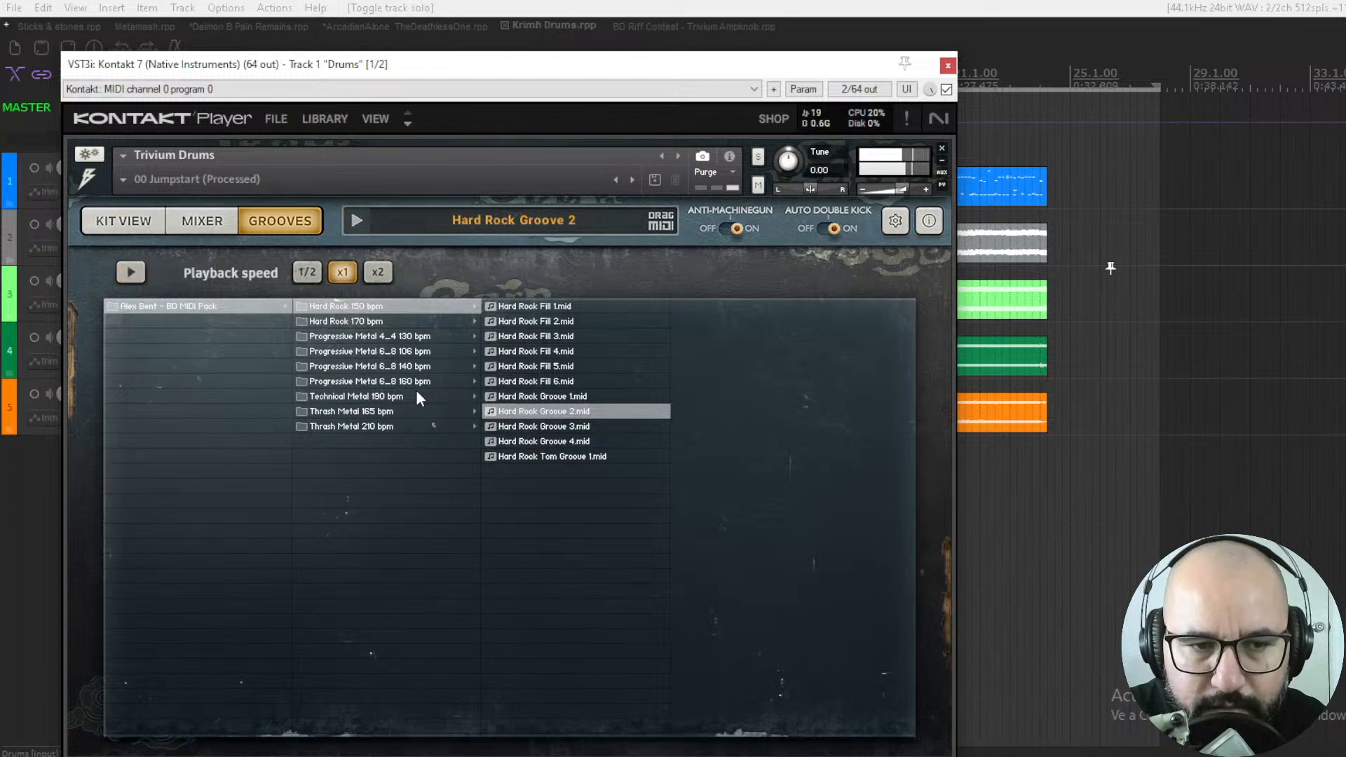
double_click(530, 337)
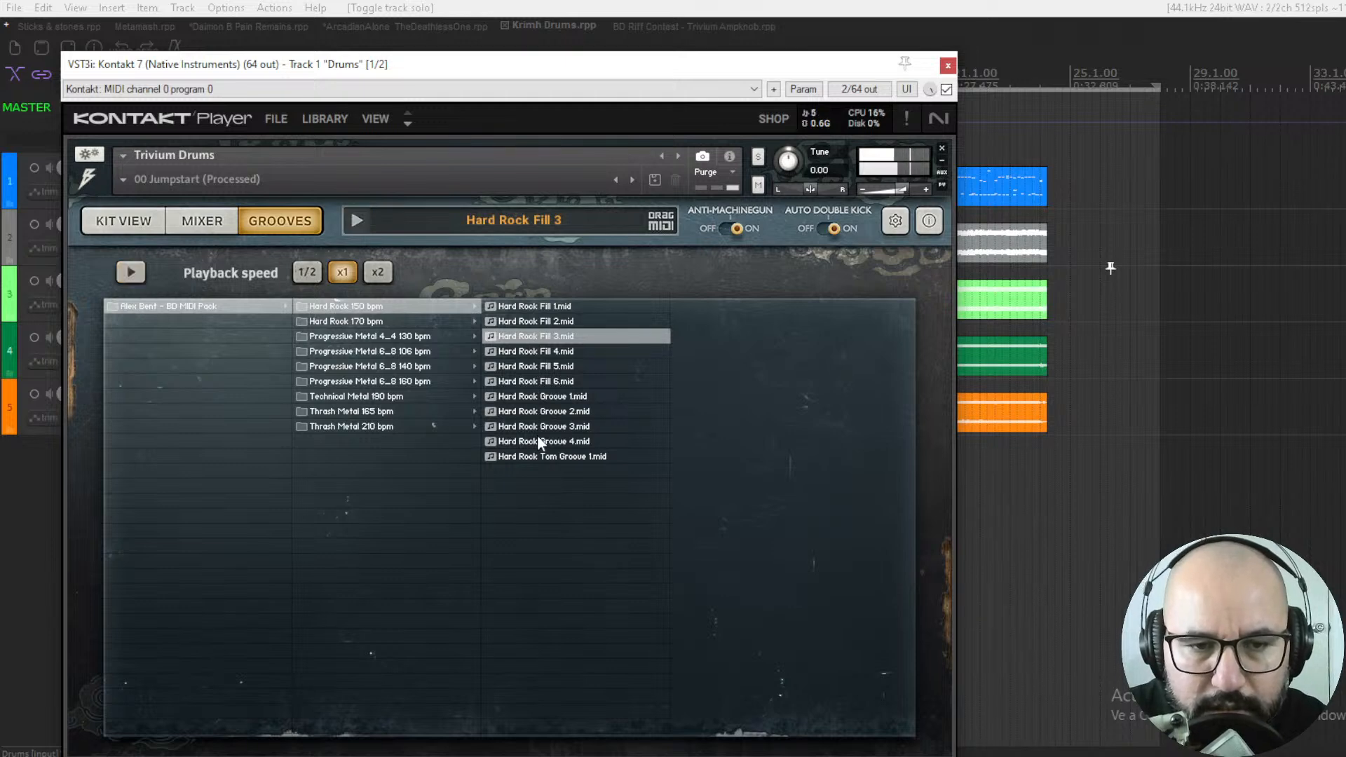
click(136, 223)
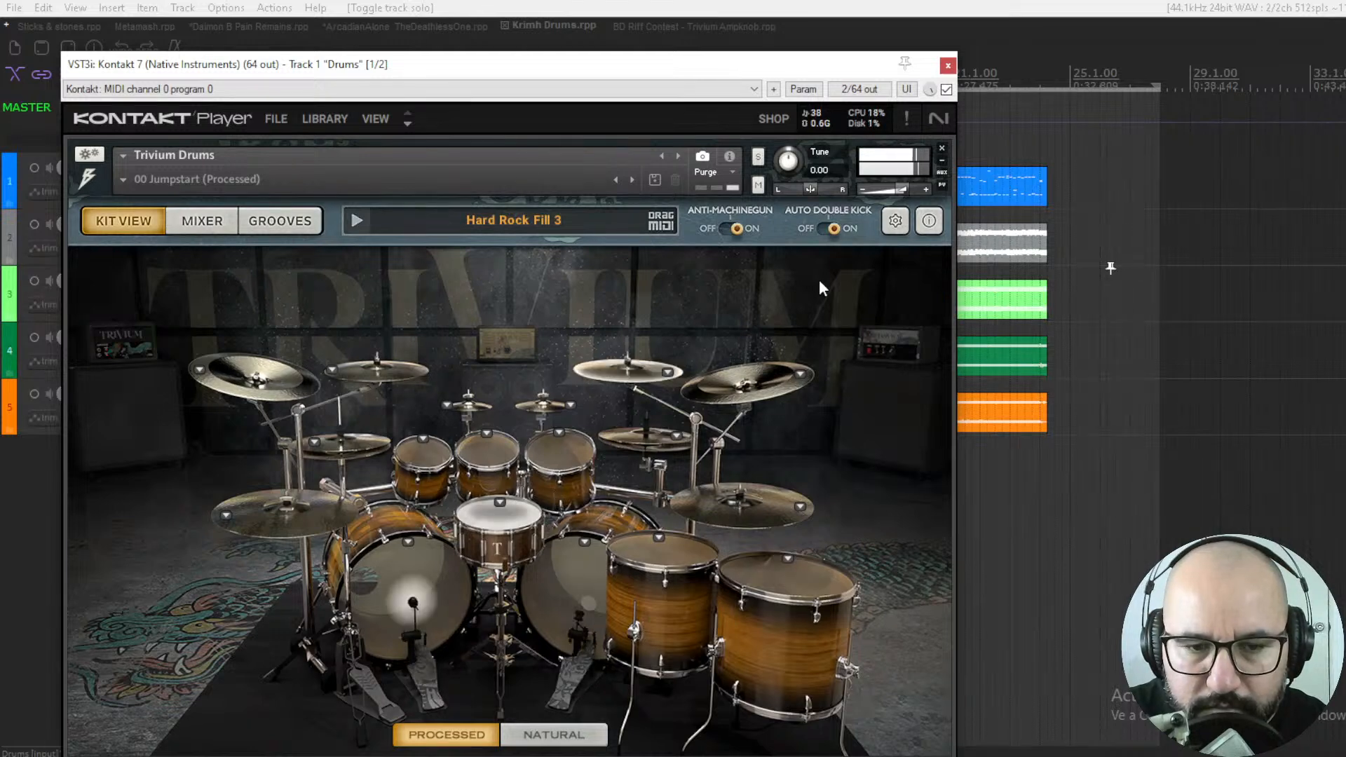
click(832, 228)
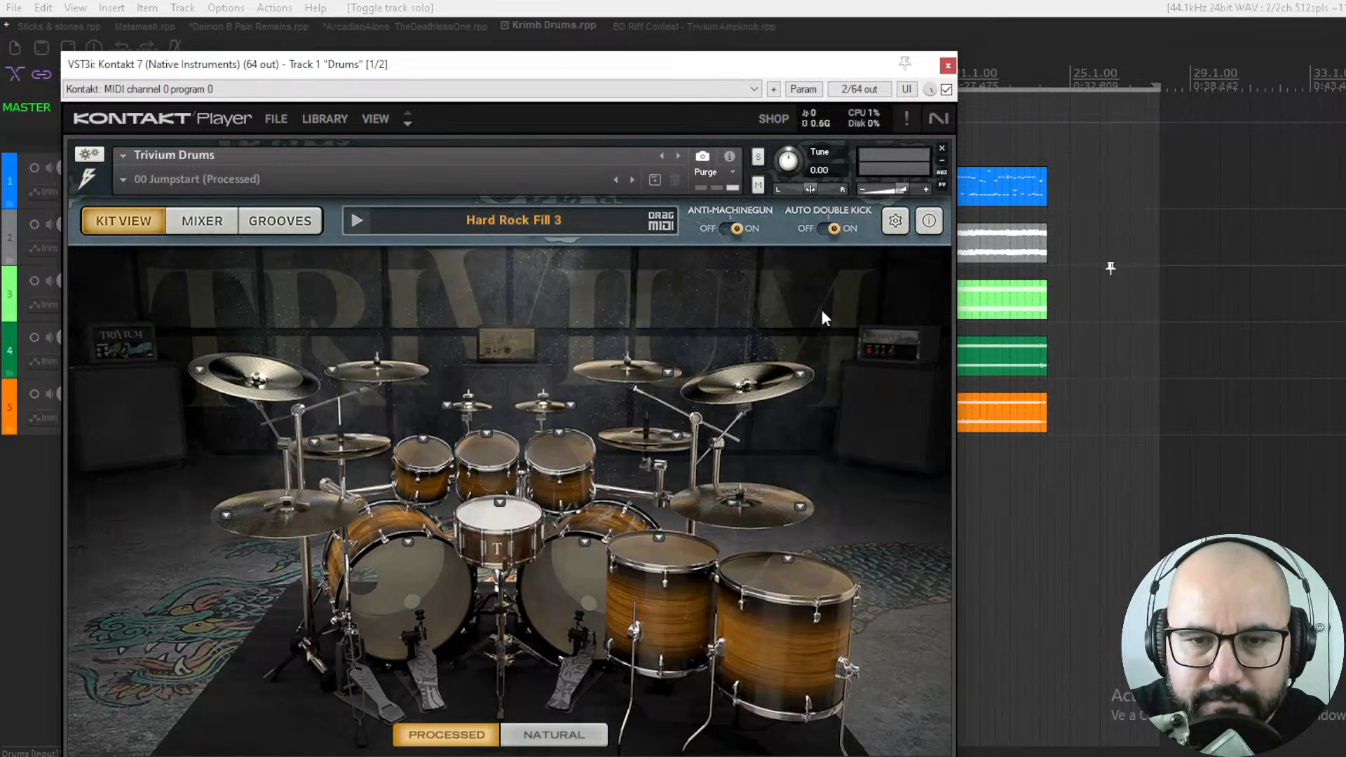
Examine the Trivium Drums MIDI mapping settings and the list of mapping presets for other drum libraries.
click(895, 222)
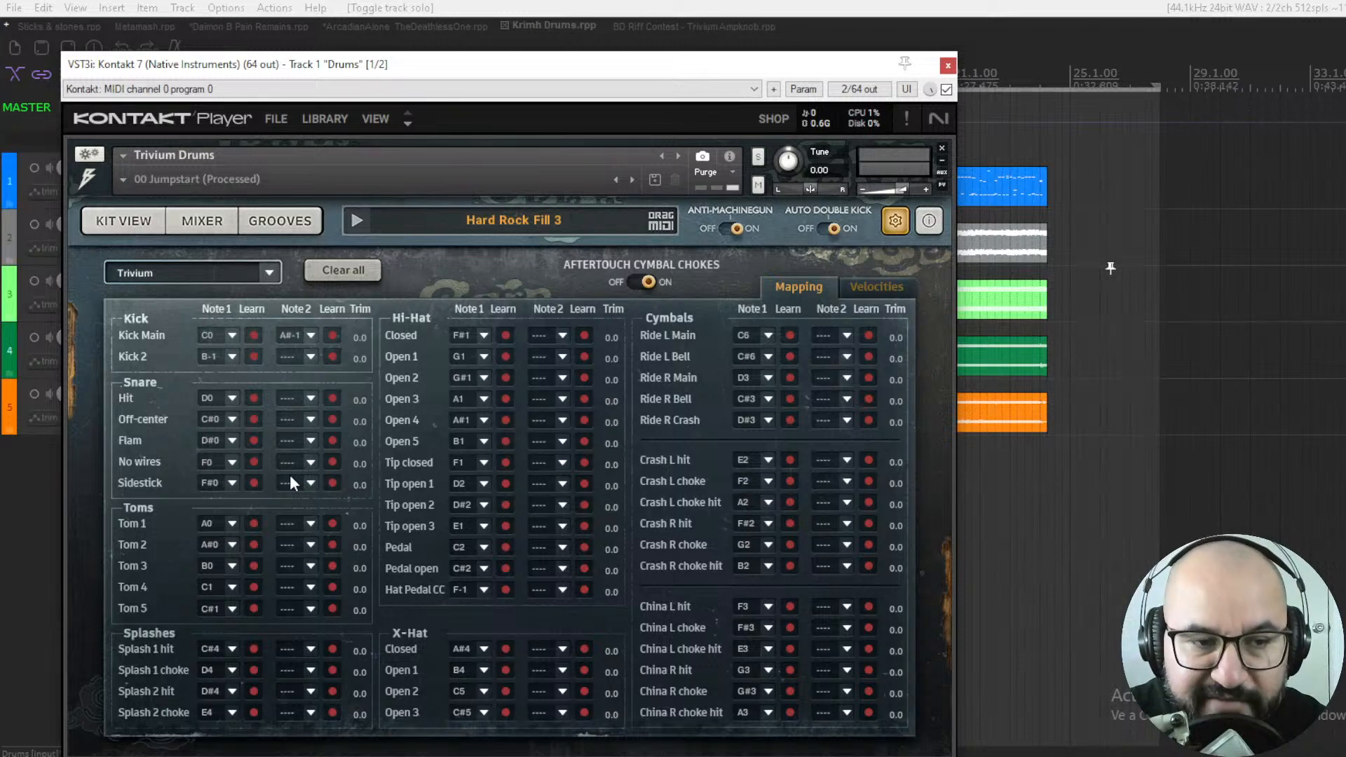
click(263, 277)
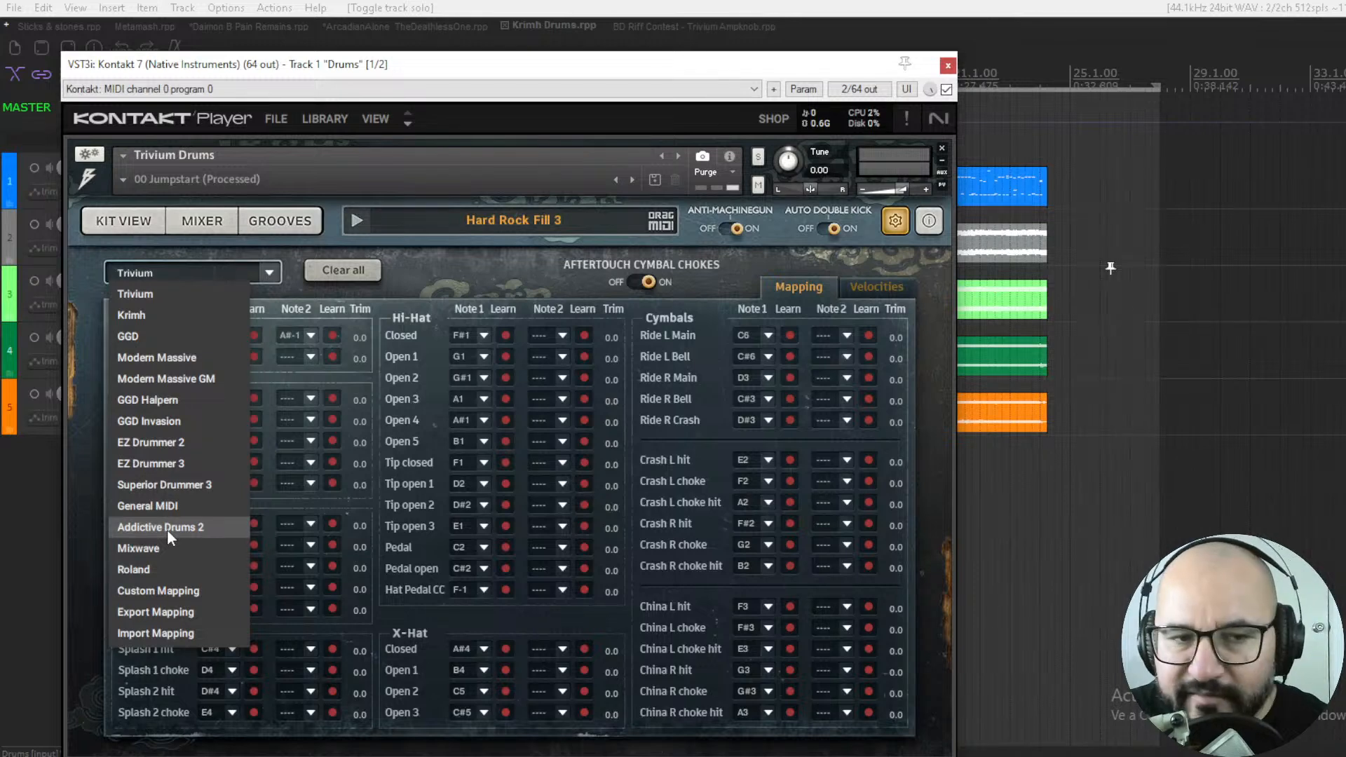
click(458, 272)
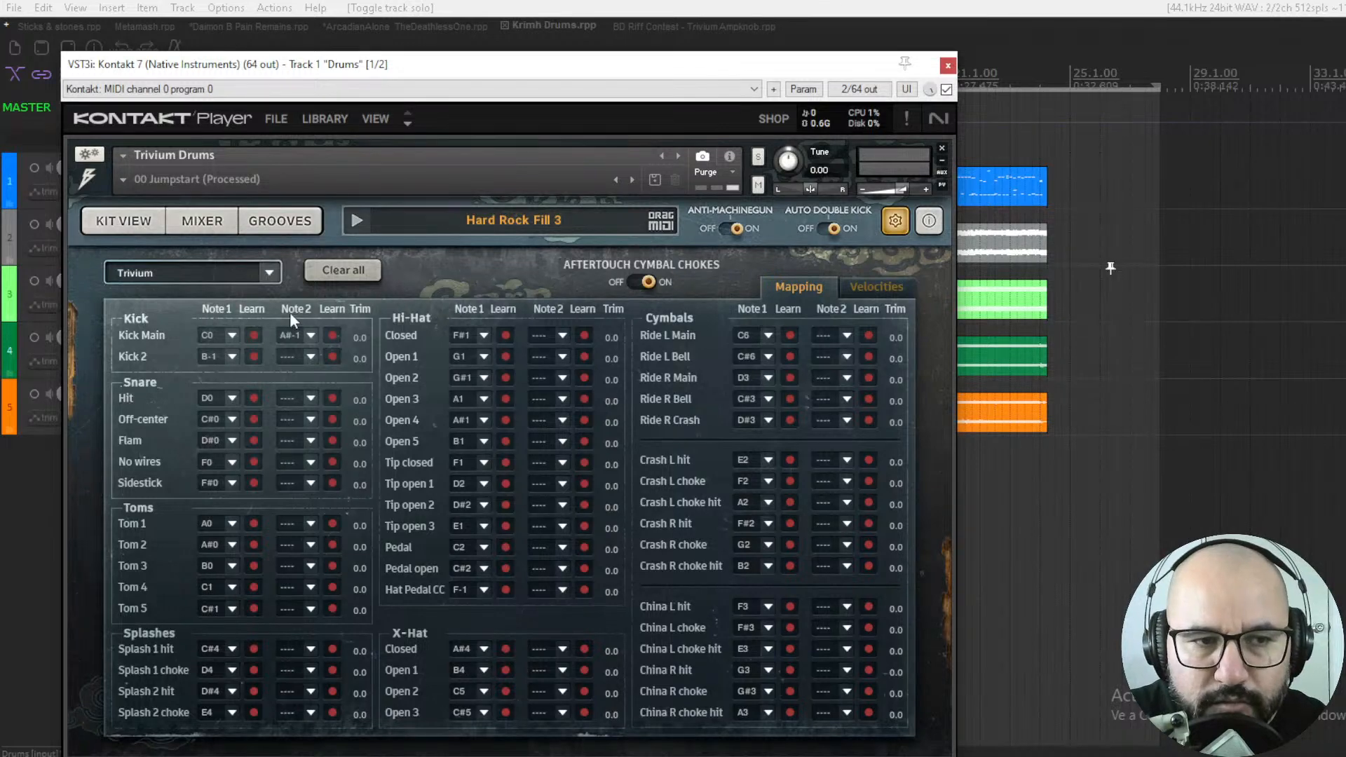
Compare the Natural and Processed sounds of the kit in the kit view, ending on Processed.
click(112, 223)
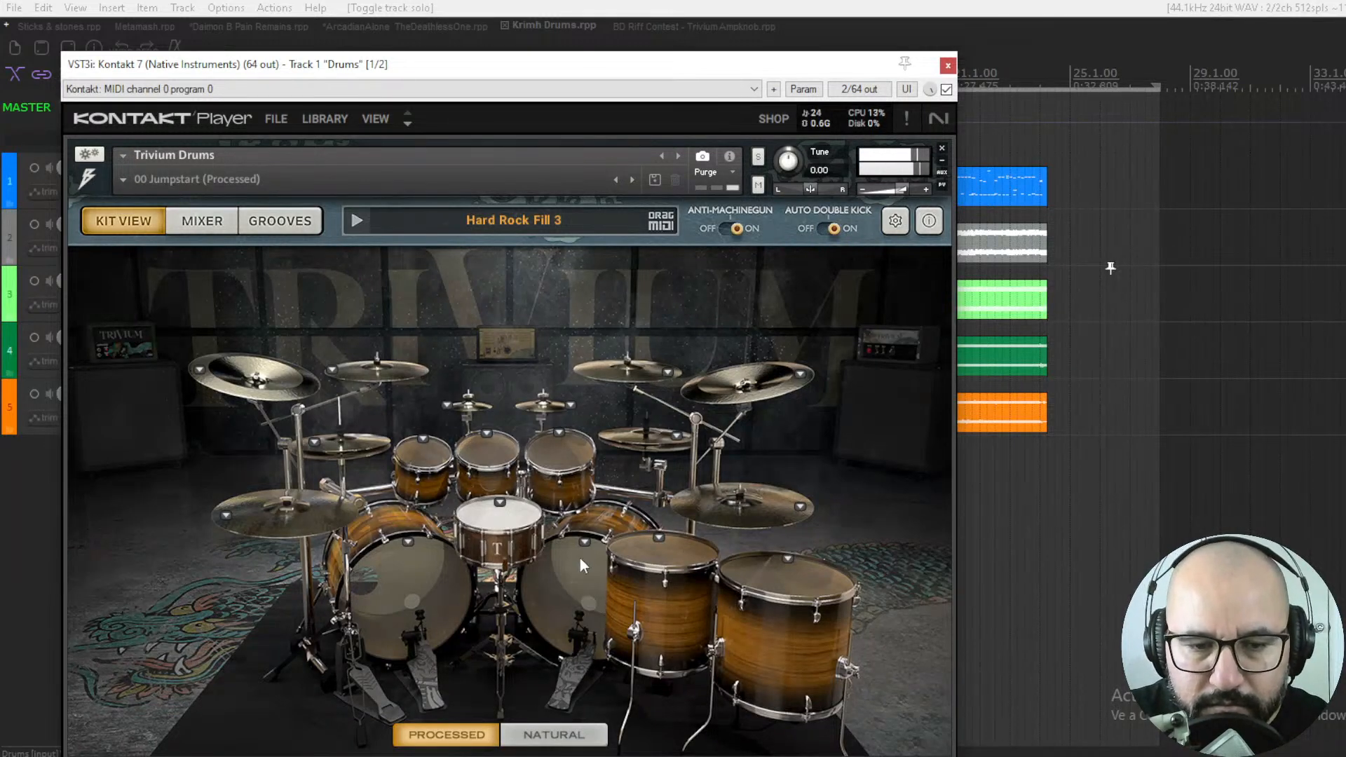
click(561, 741)
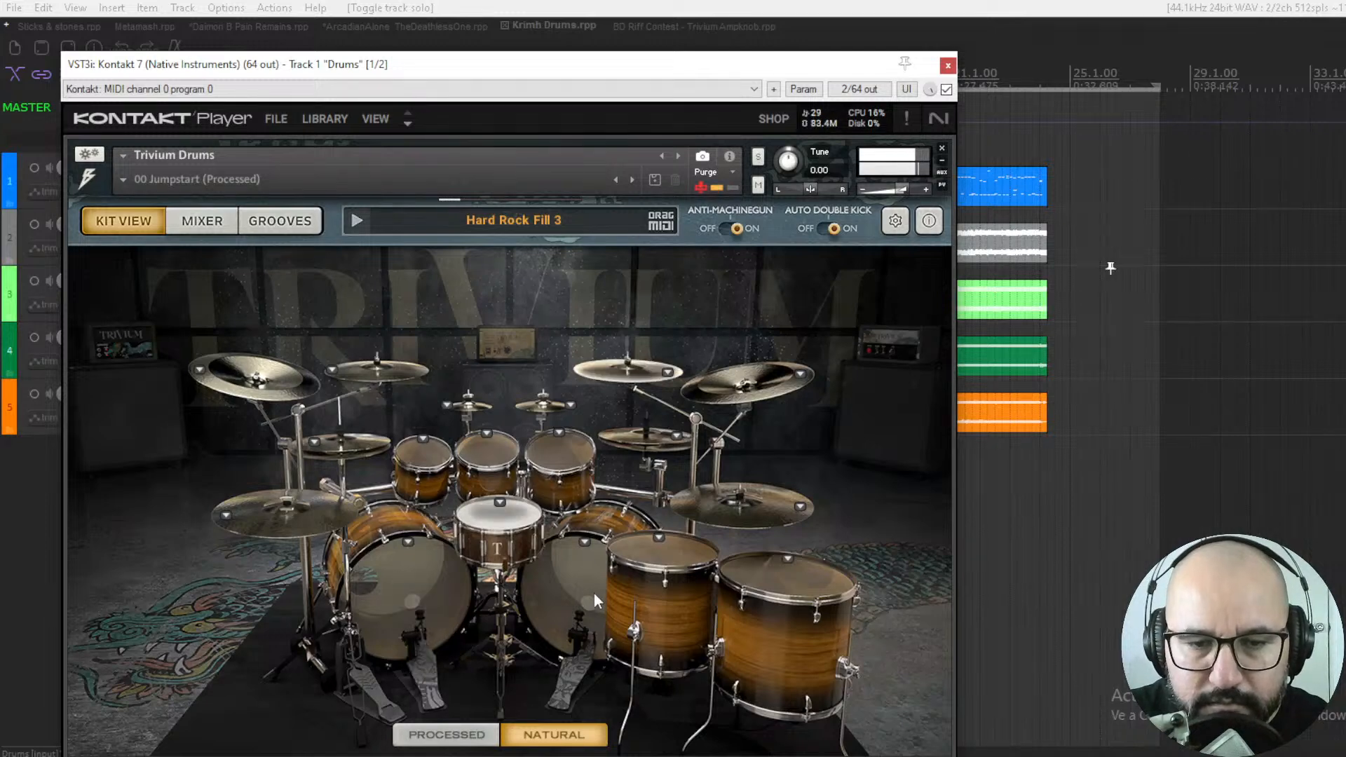
click(478, 733)
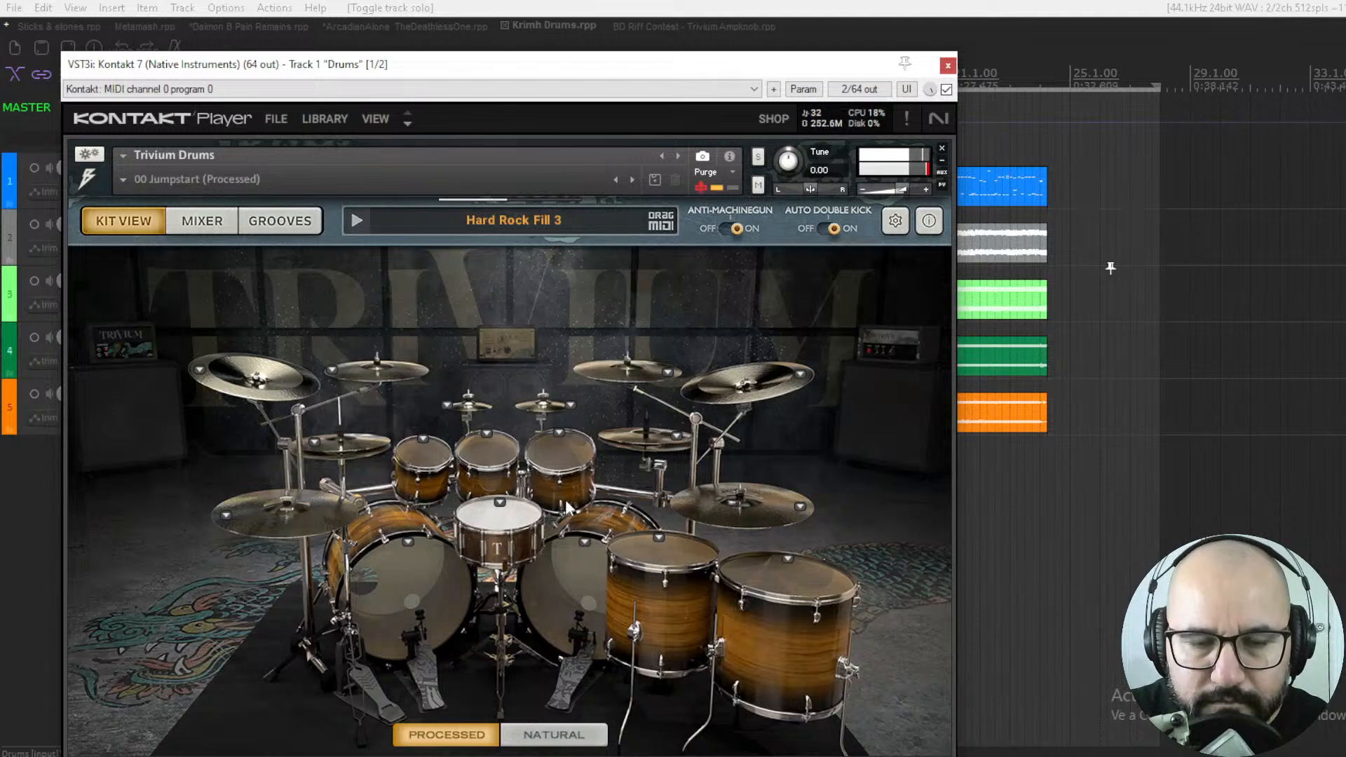
click(556, 737)
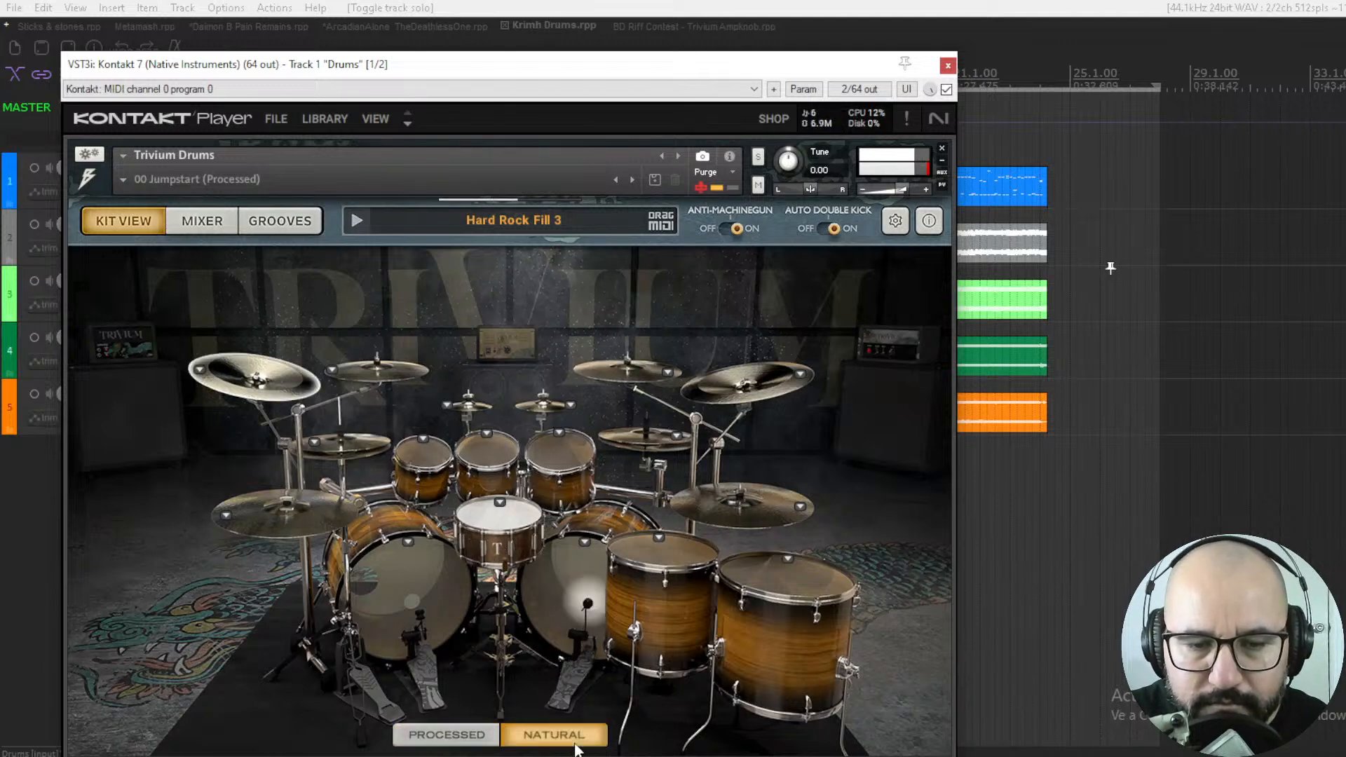
click(460, 737)
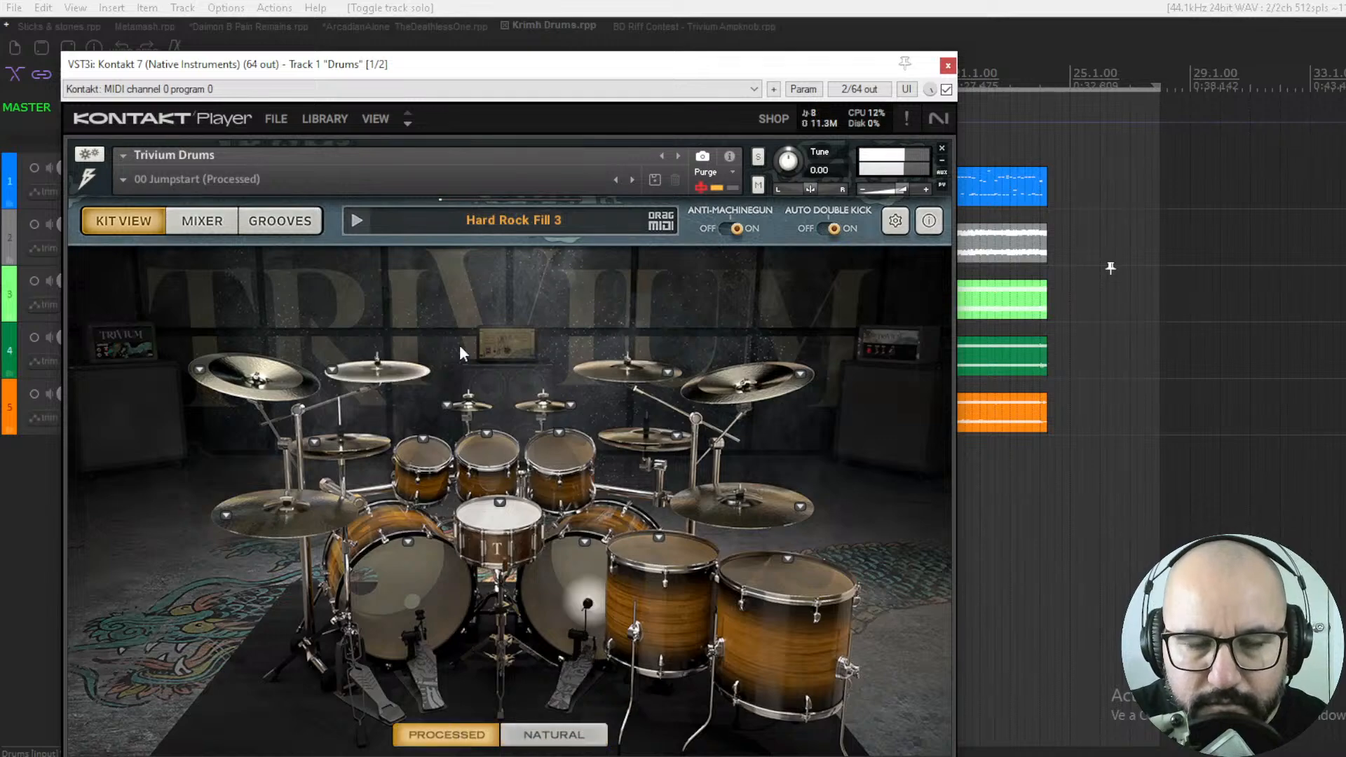
Show the mixer's advanced controls and compare Parallel Comp off and on, leaving it enabled.
click(203, 222)
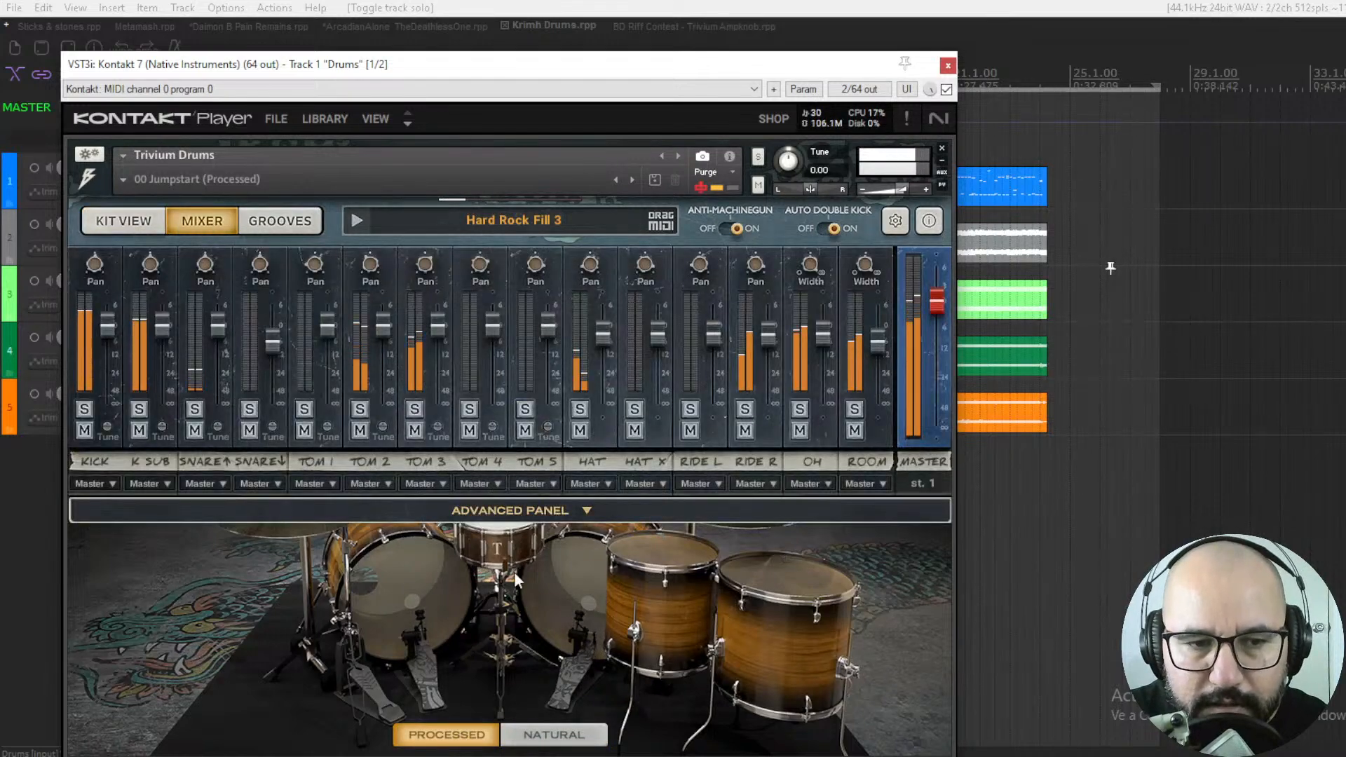
click(544, 513)
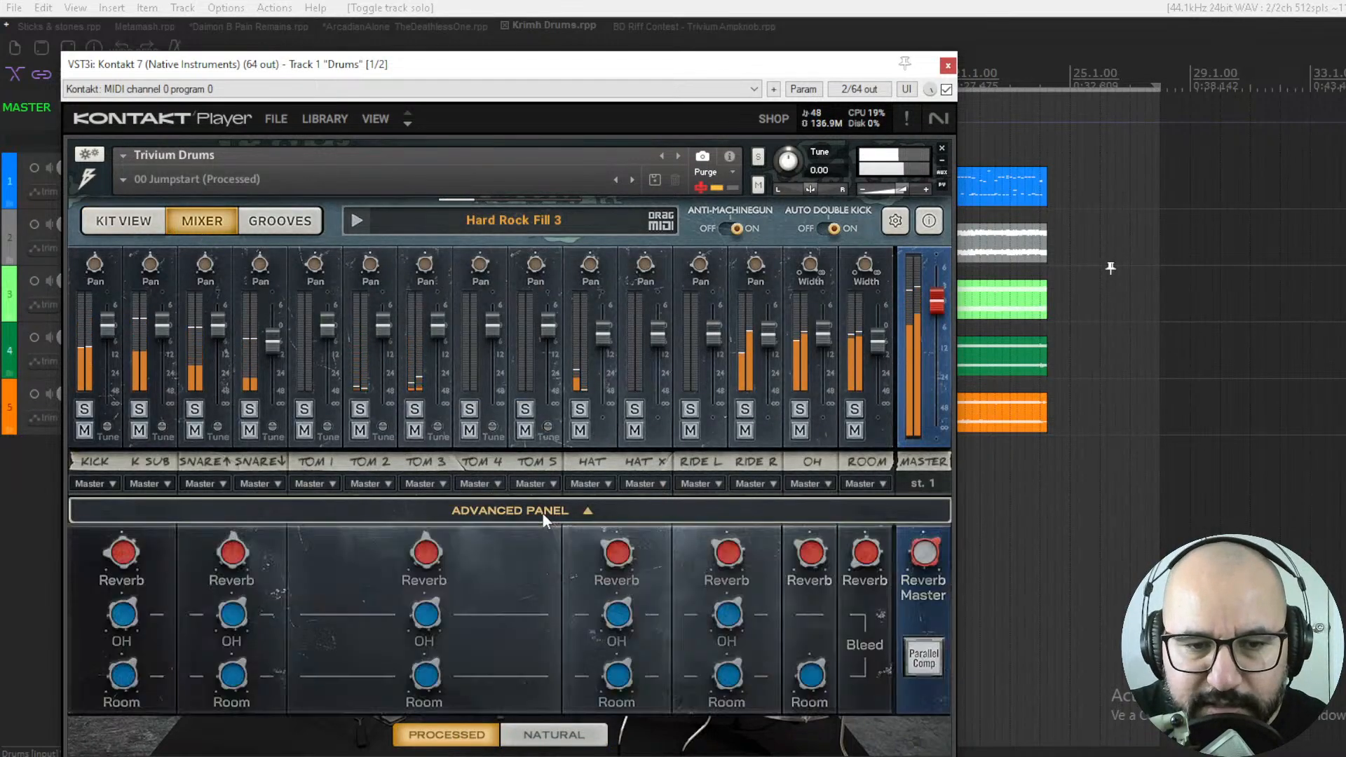
click(924, 662)
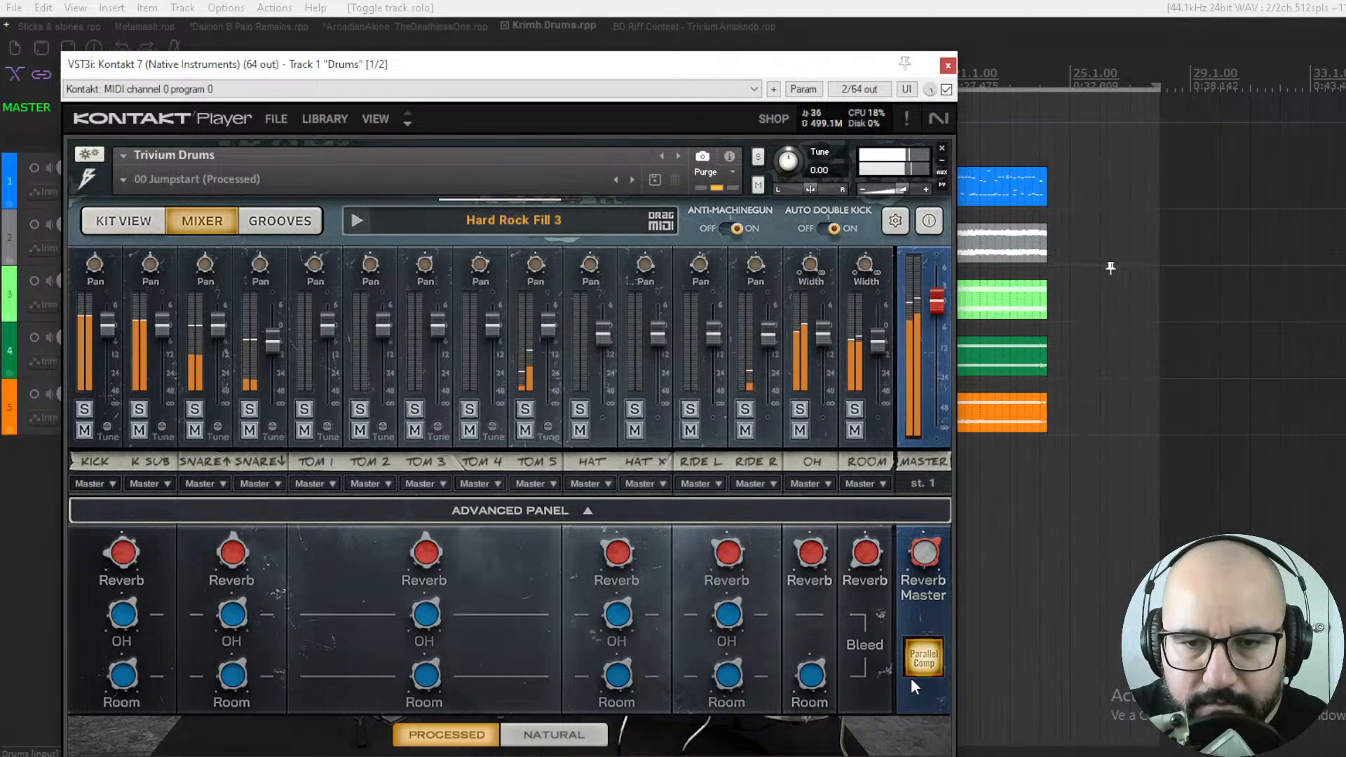
click(923, 663)
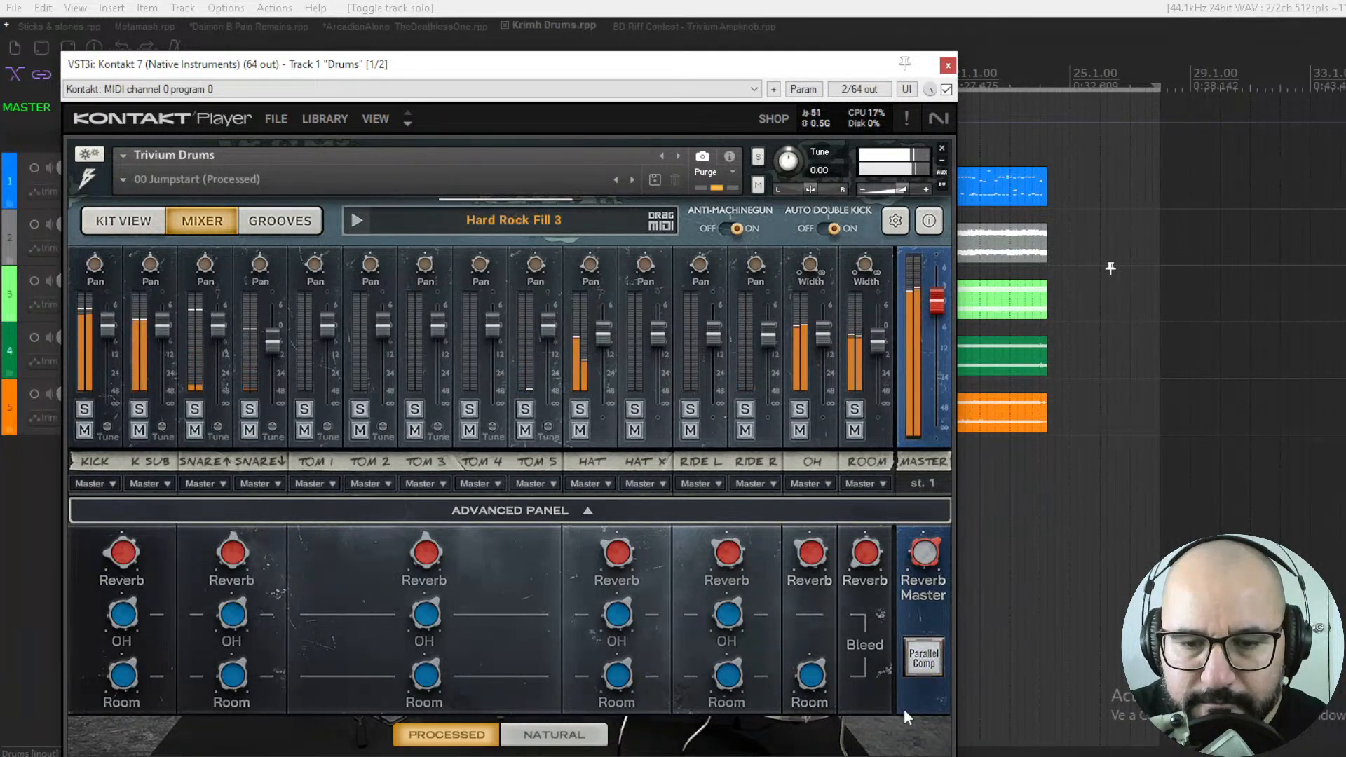
click(924, 663)
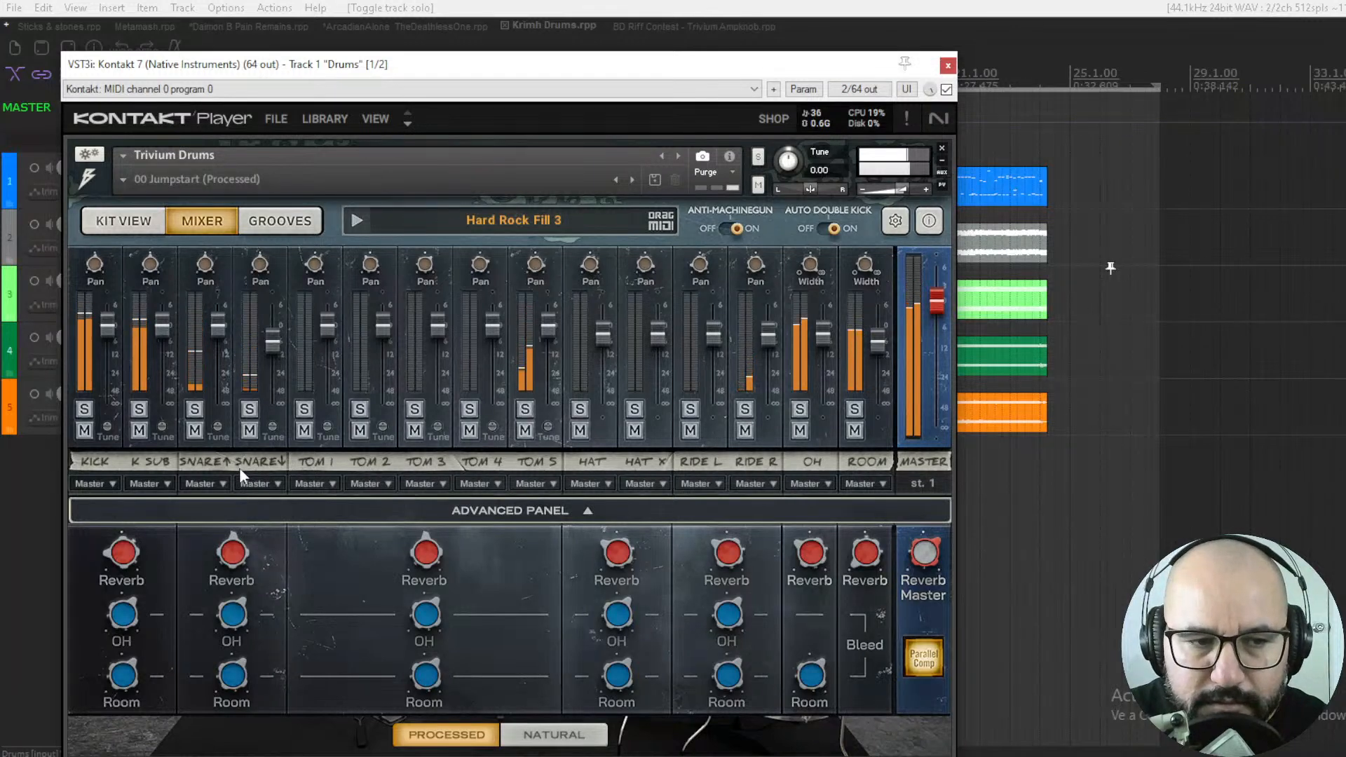
Solo the upper Snare channel, vary the snare Reverb and leave it at 48%, and take the channel out of solo.
click(196, 408)
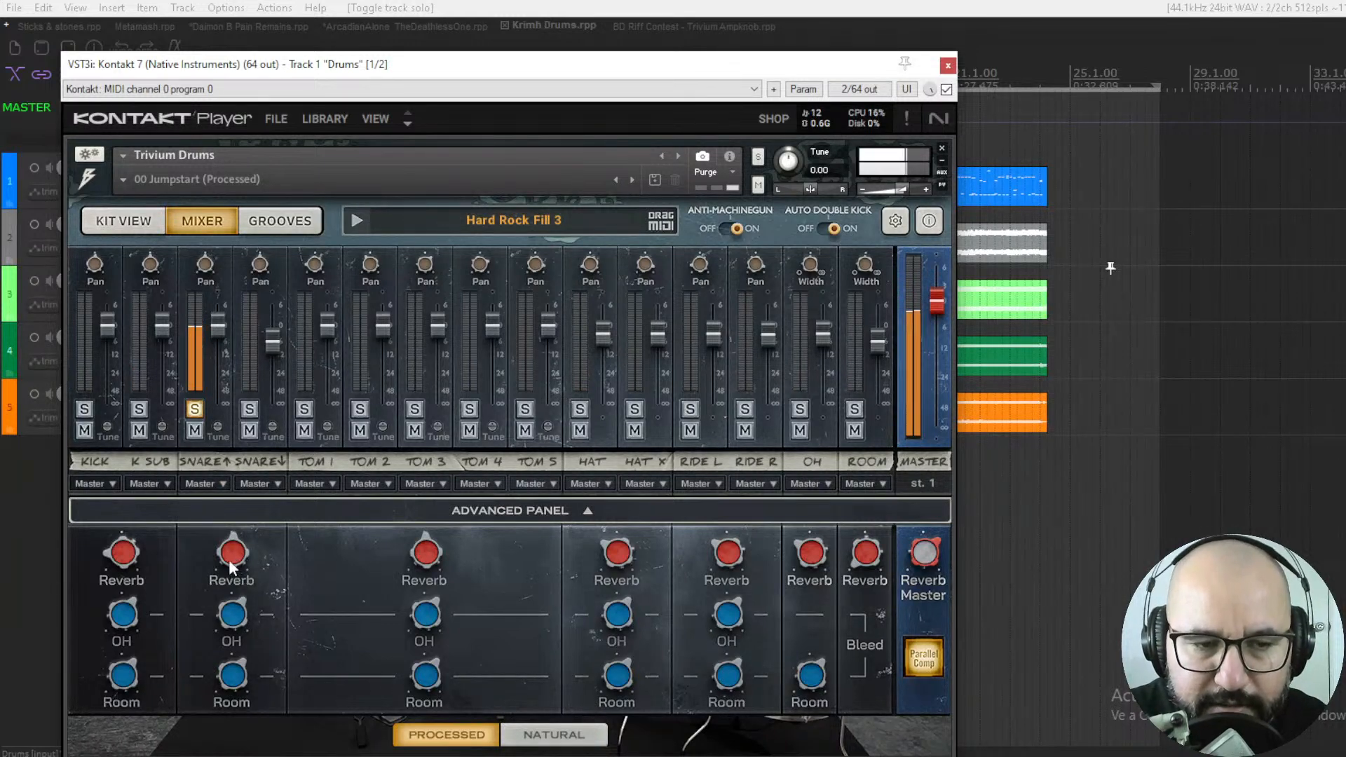
drag(234, 545, 238, 554)
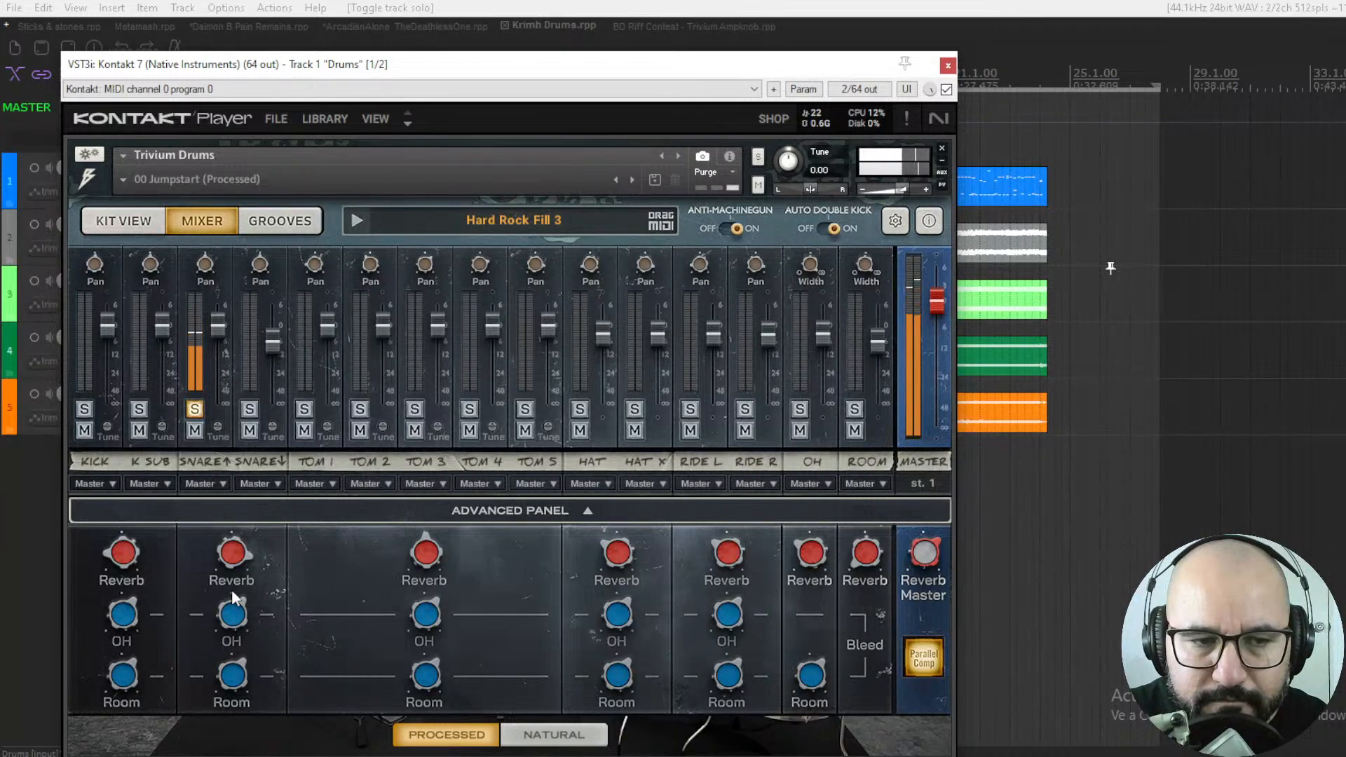
drag(231, 590, 225, 623)
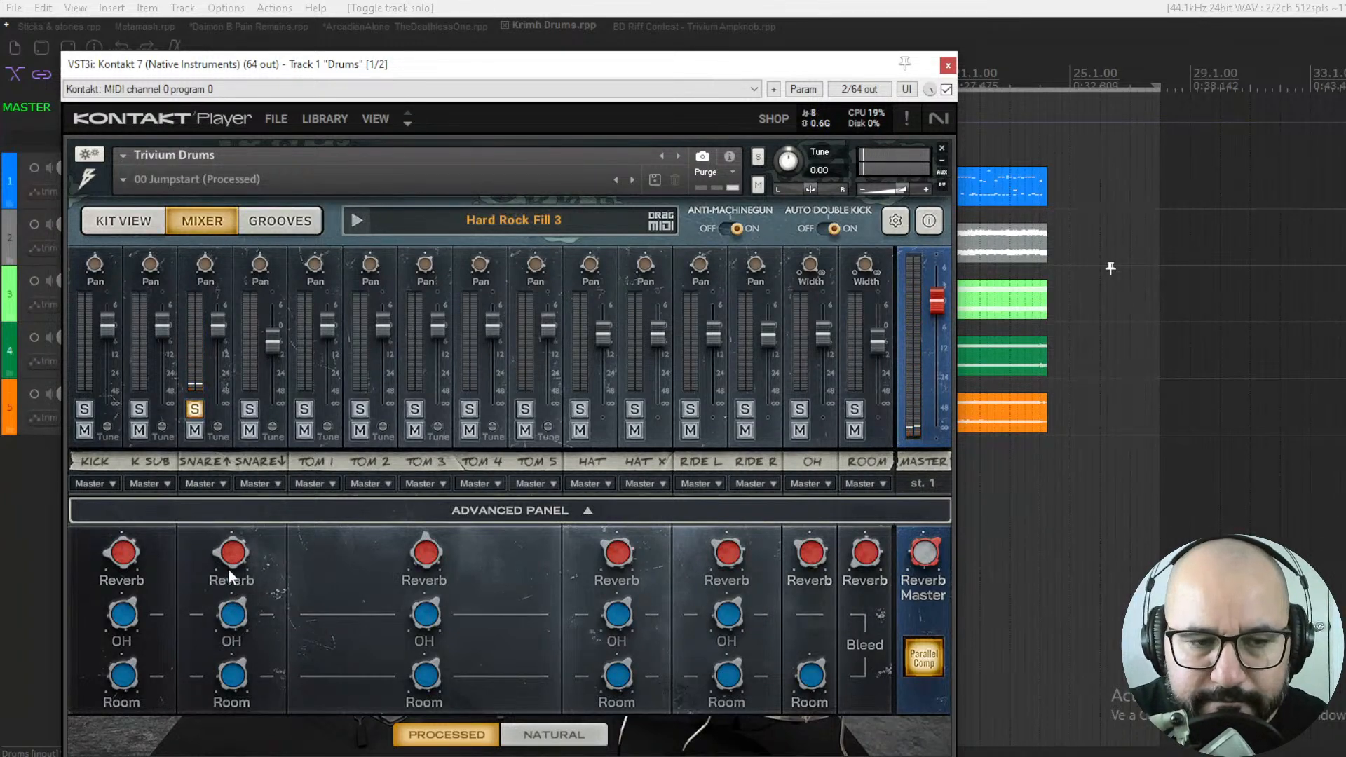
mouse_move(229, 554)
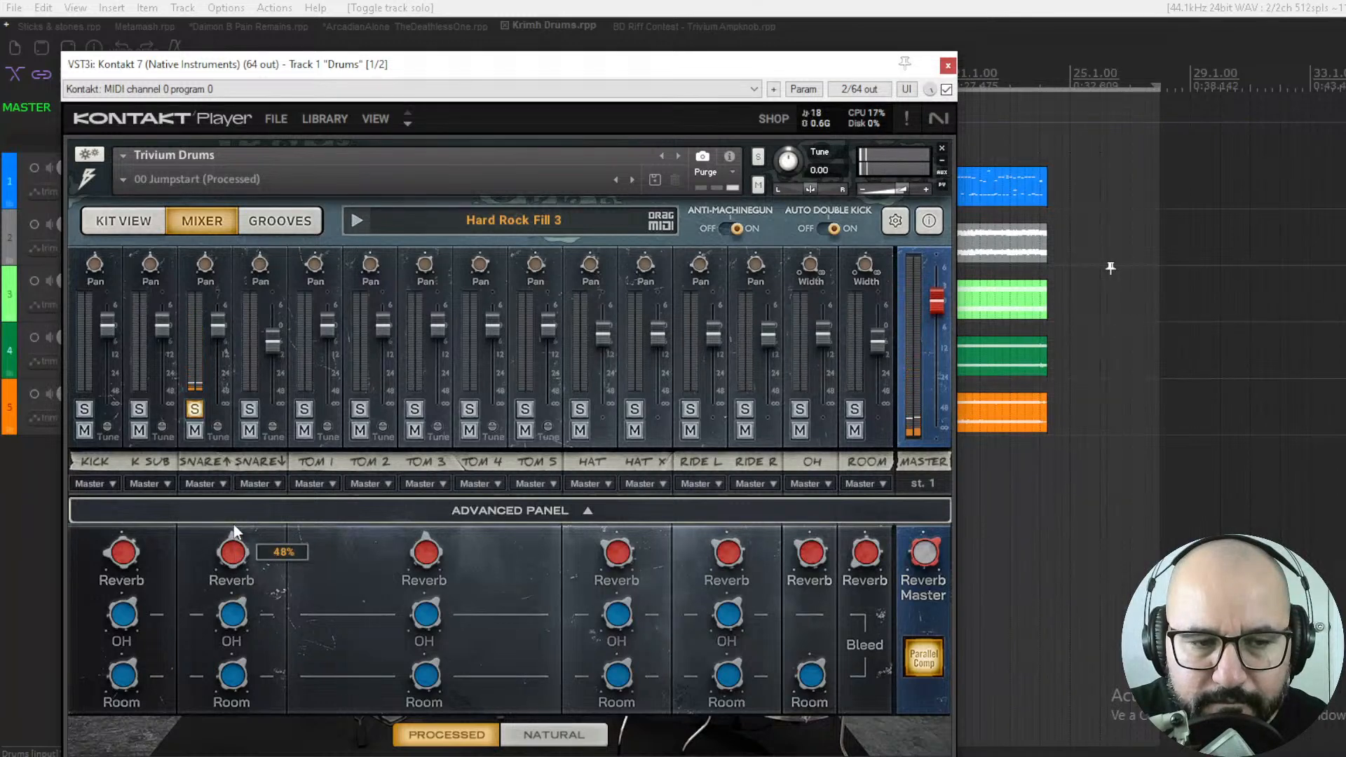
click(196, 410)
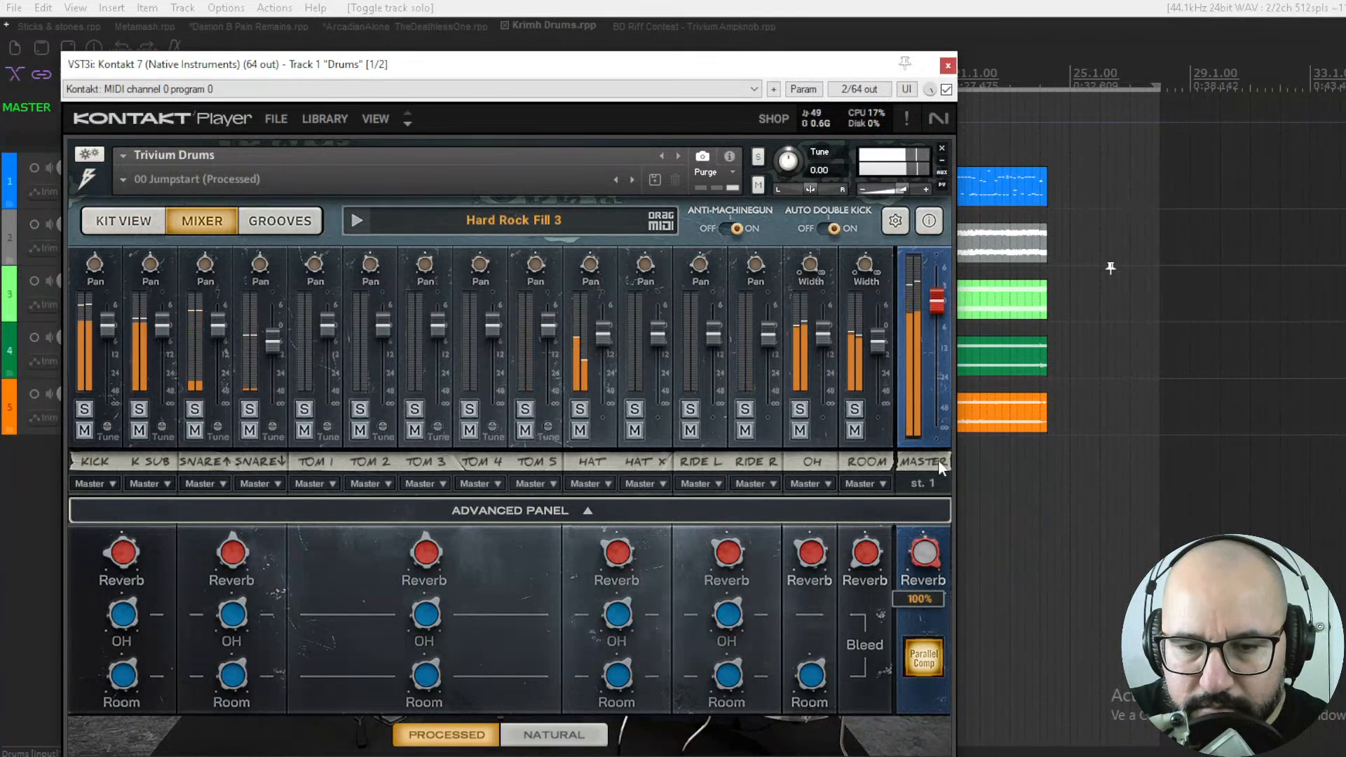
Lower Reverb Master to 76%, turn Parallel Comp off and back on, and return to the kit view.
drag(924, 554, 925, 583)
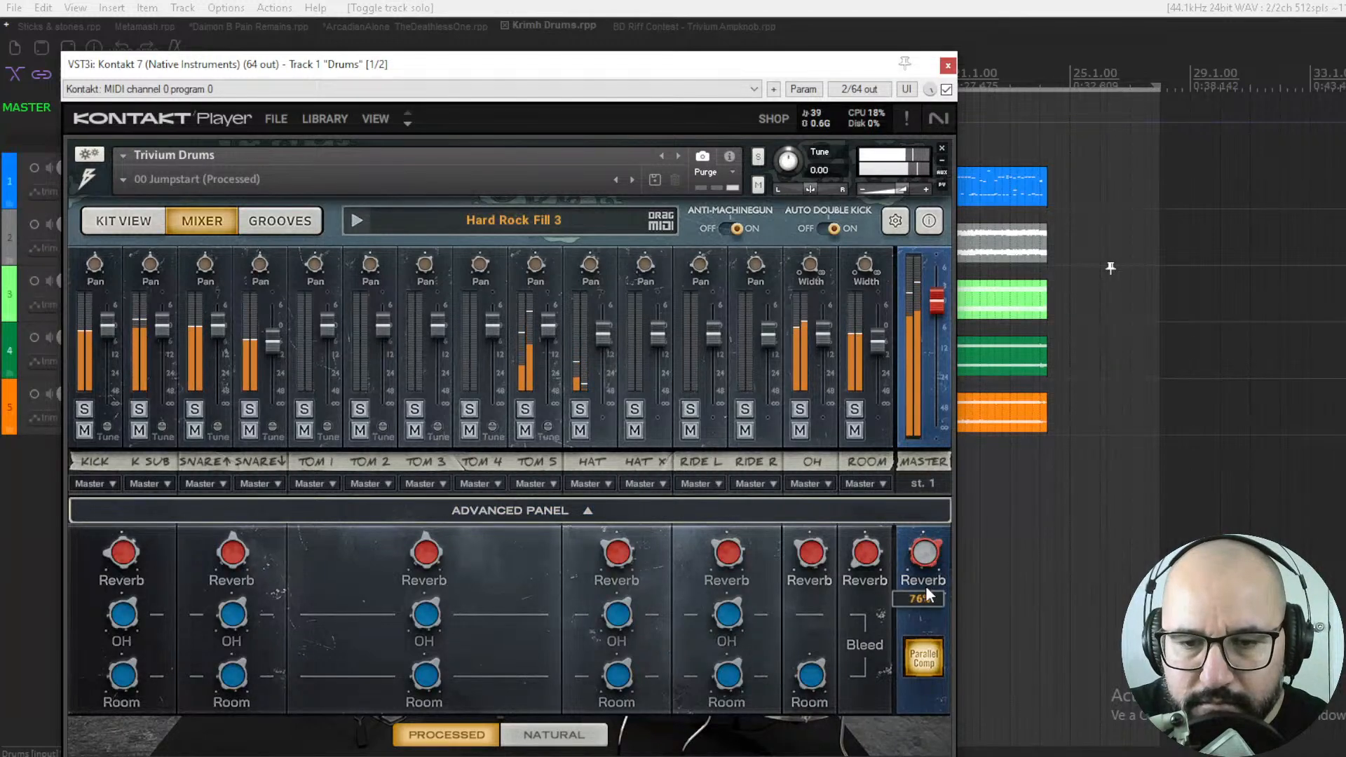
click(919, 666)
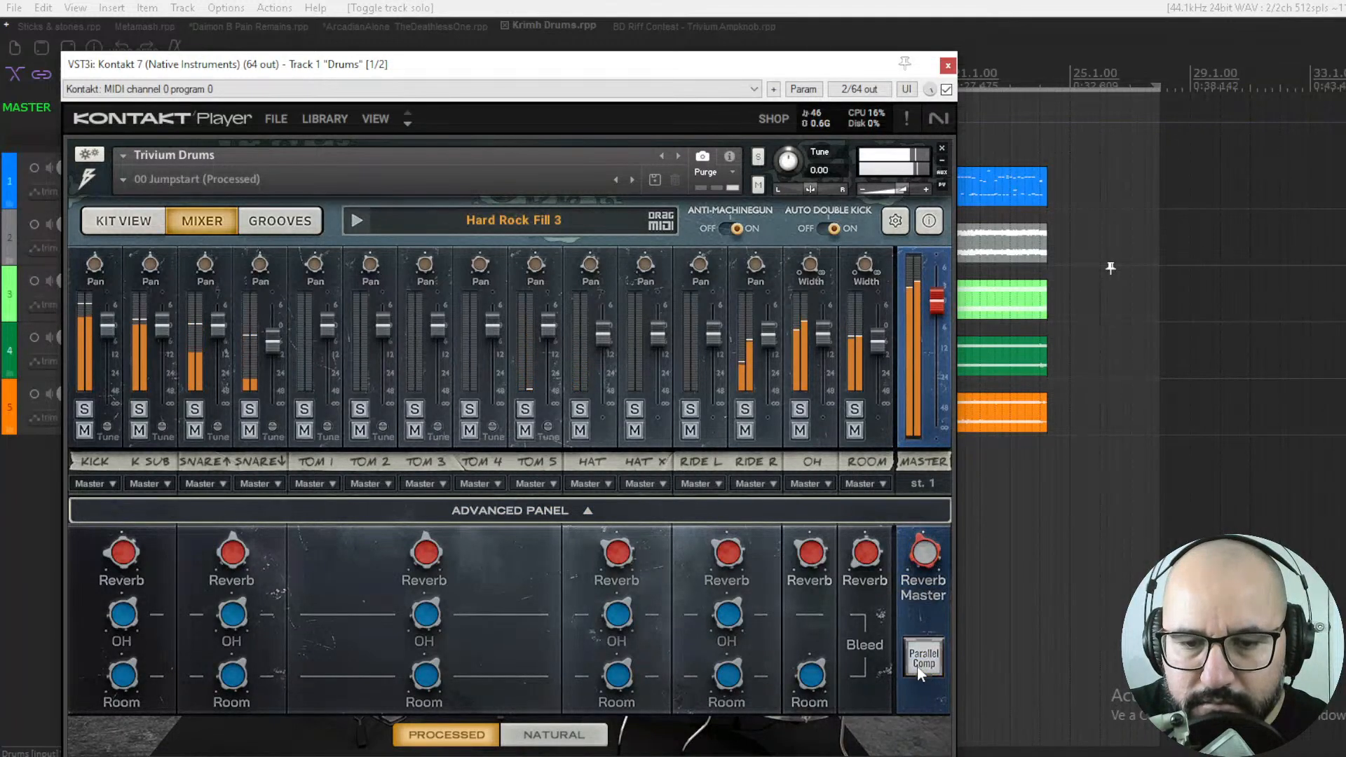
click(918, 665)
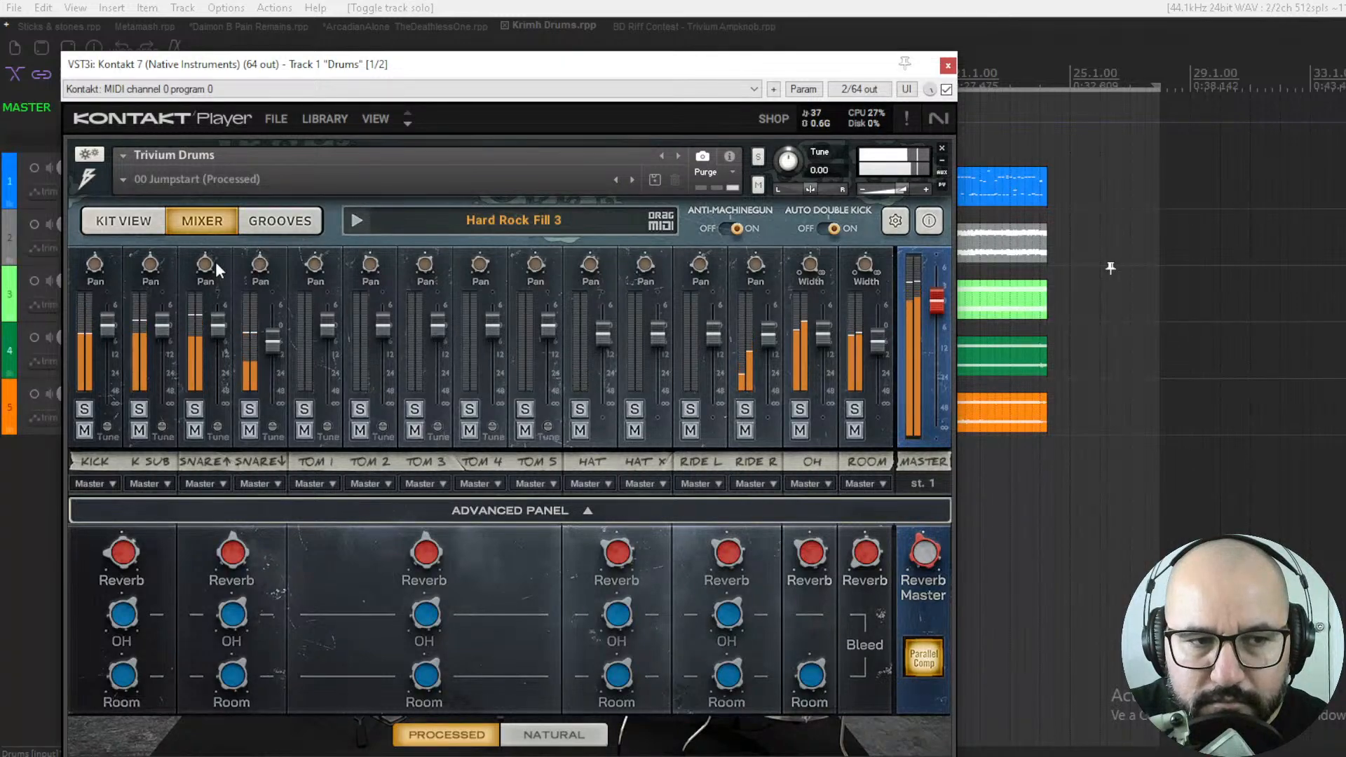
click(124, 221)
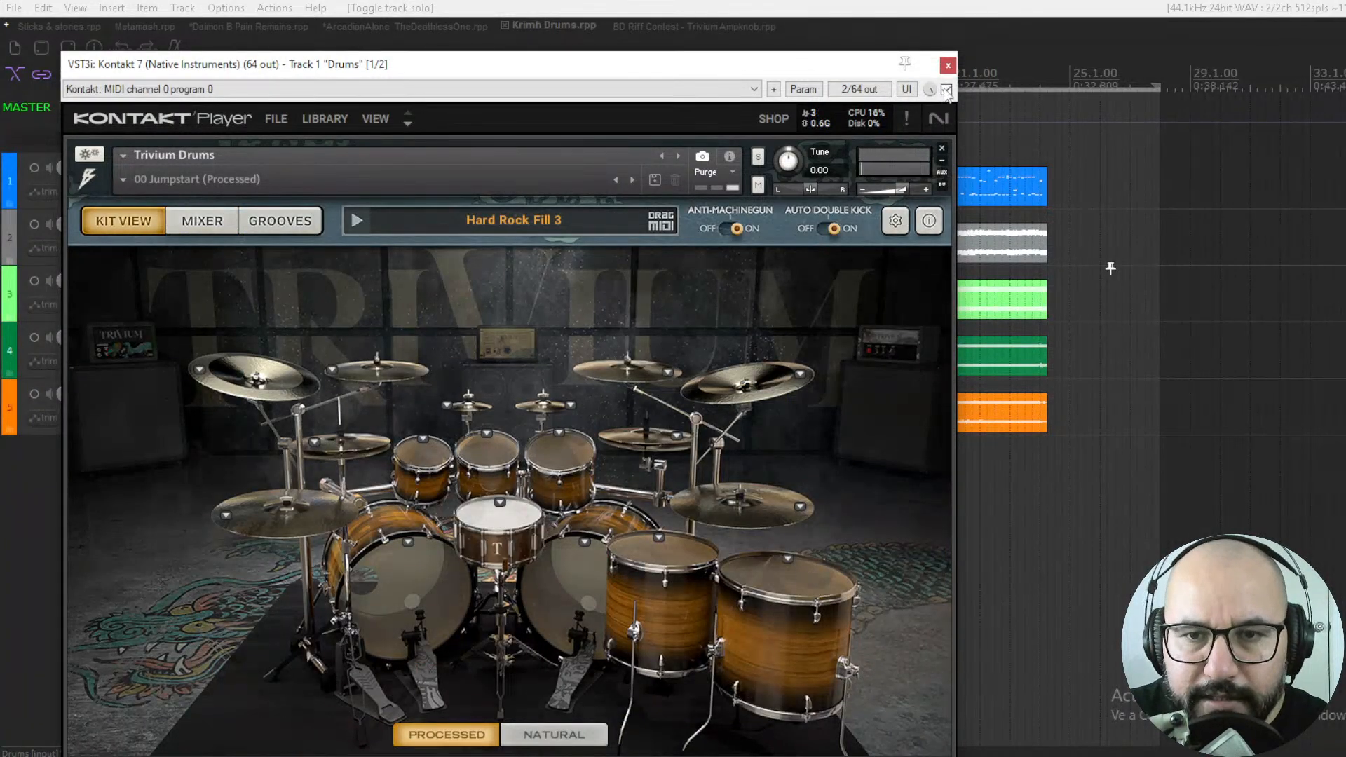
Take the Drums track out of solo to hear the full song, and raise the drum mixer's Master fader slightly.
drag(764, 71, 787, 263)
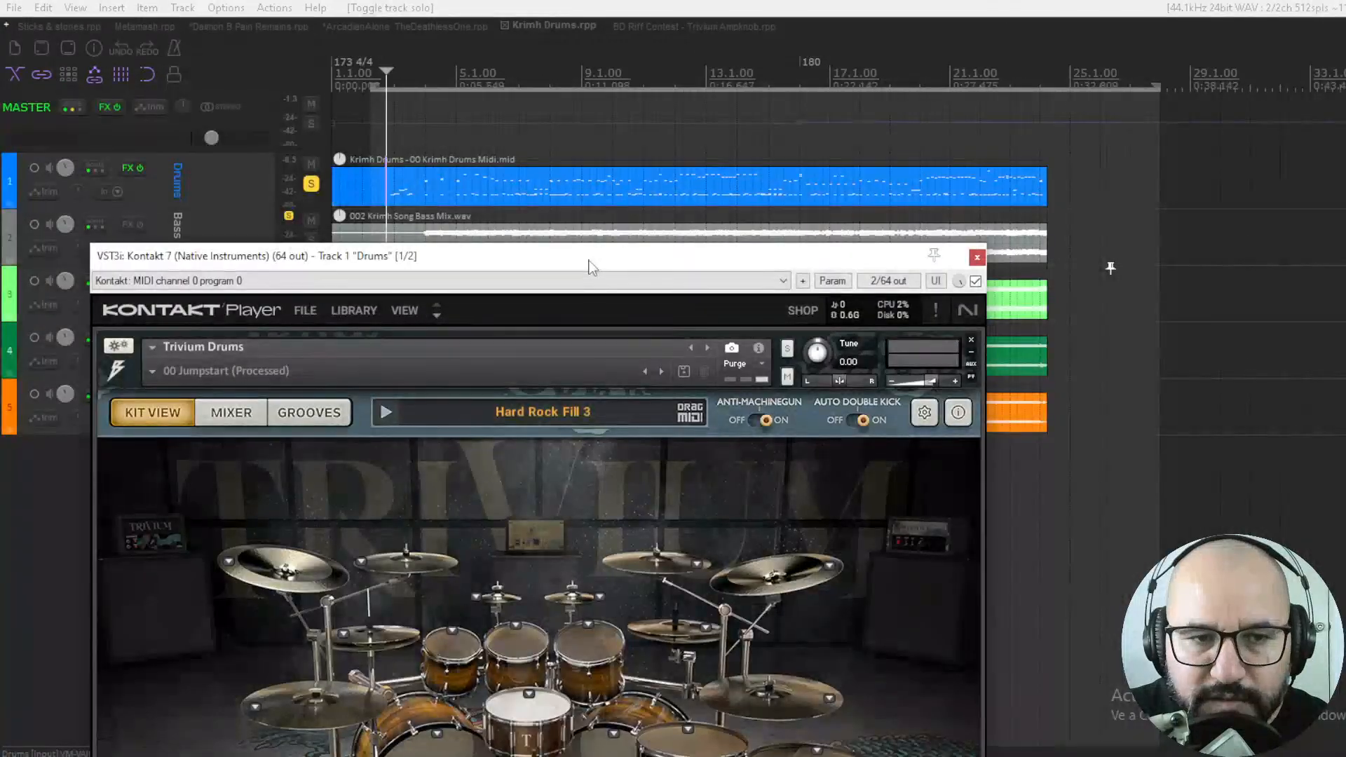
click(310, 186)
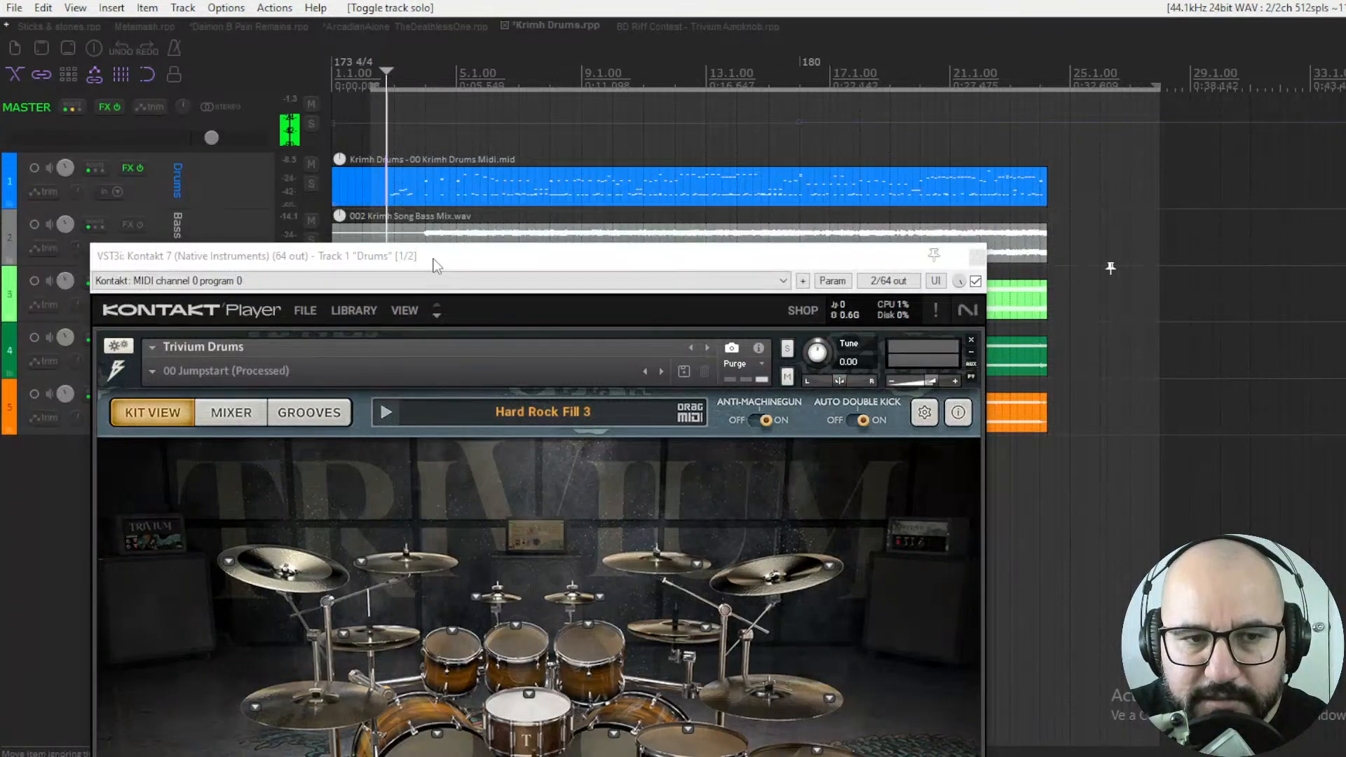
drag(492, 262, 482, 45)
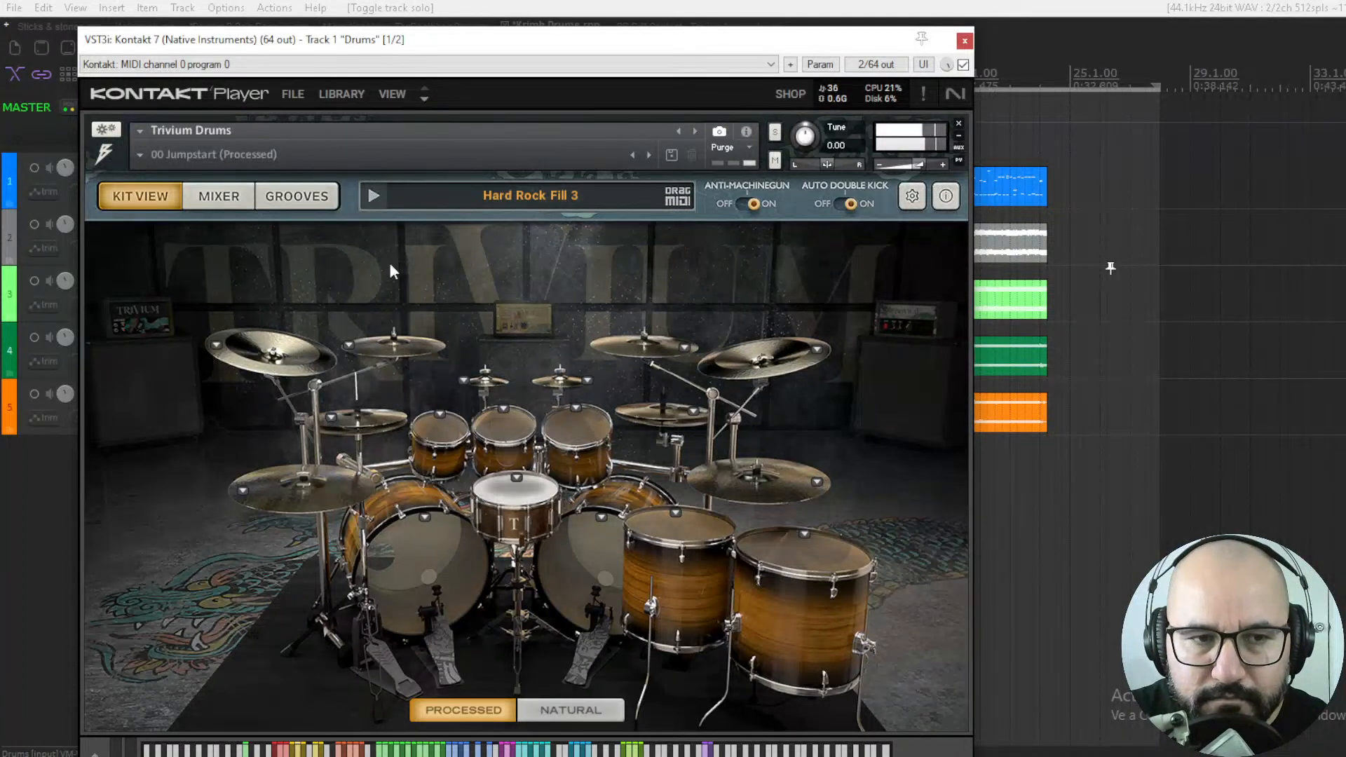
click(219, 196)
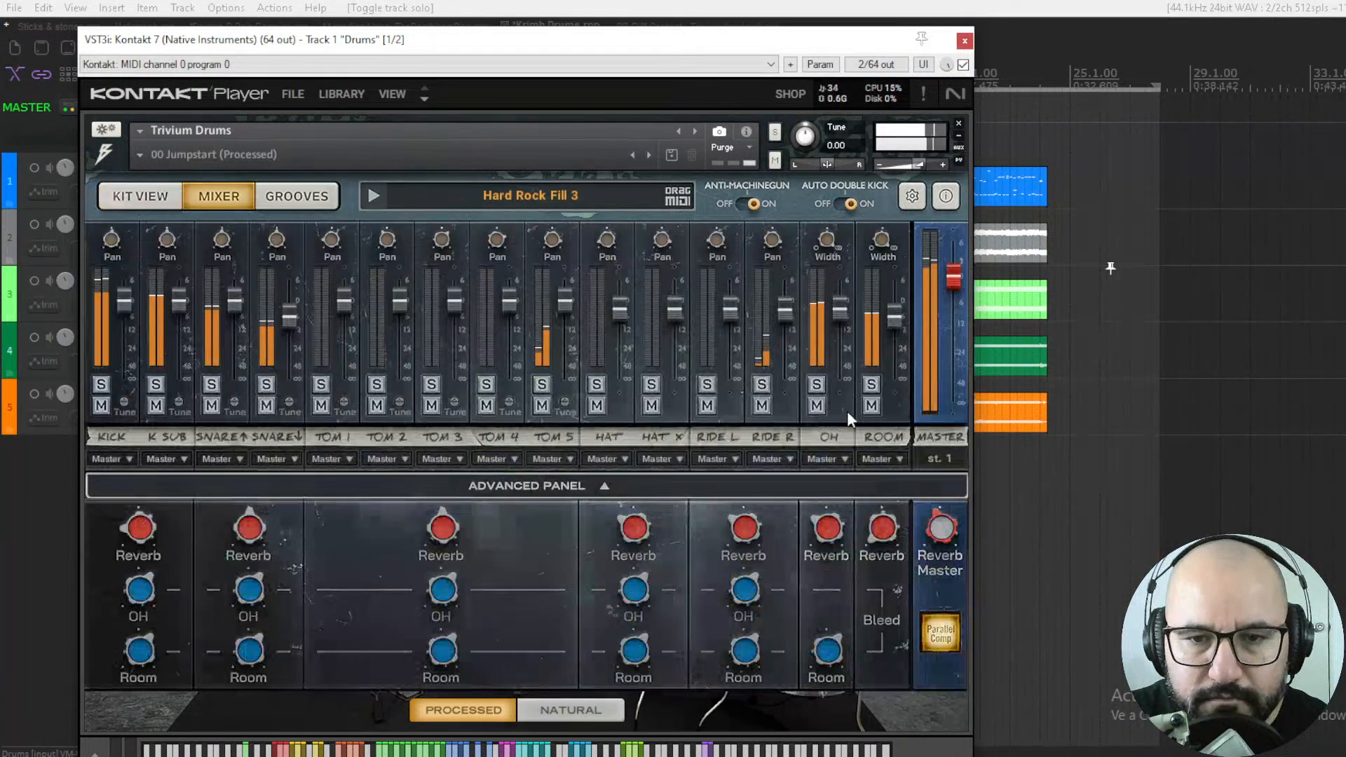
drag(950, 276, 953, 273)
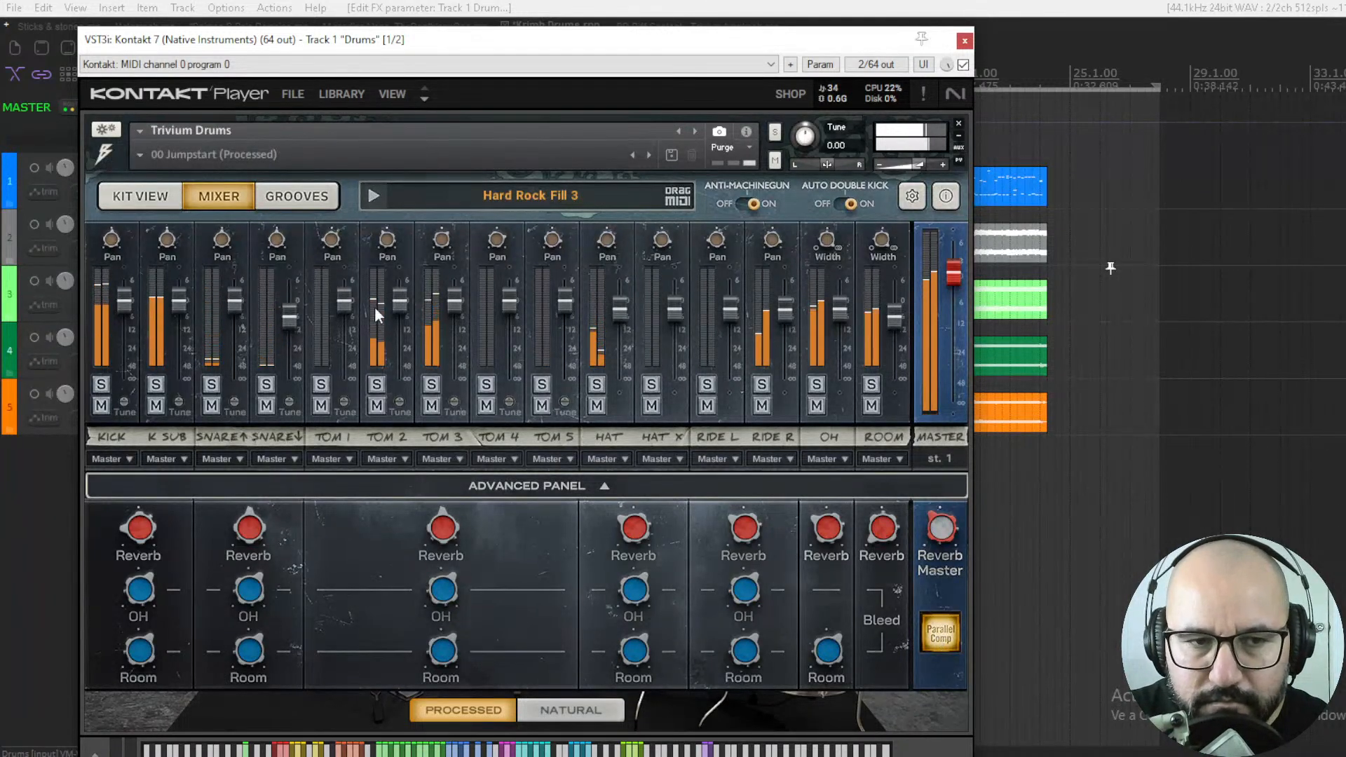
Switch the kit to its Natural sound in the kit view and bypass Kontakt on the Drums track.
click(154, 202)
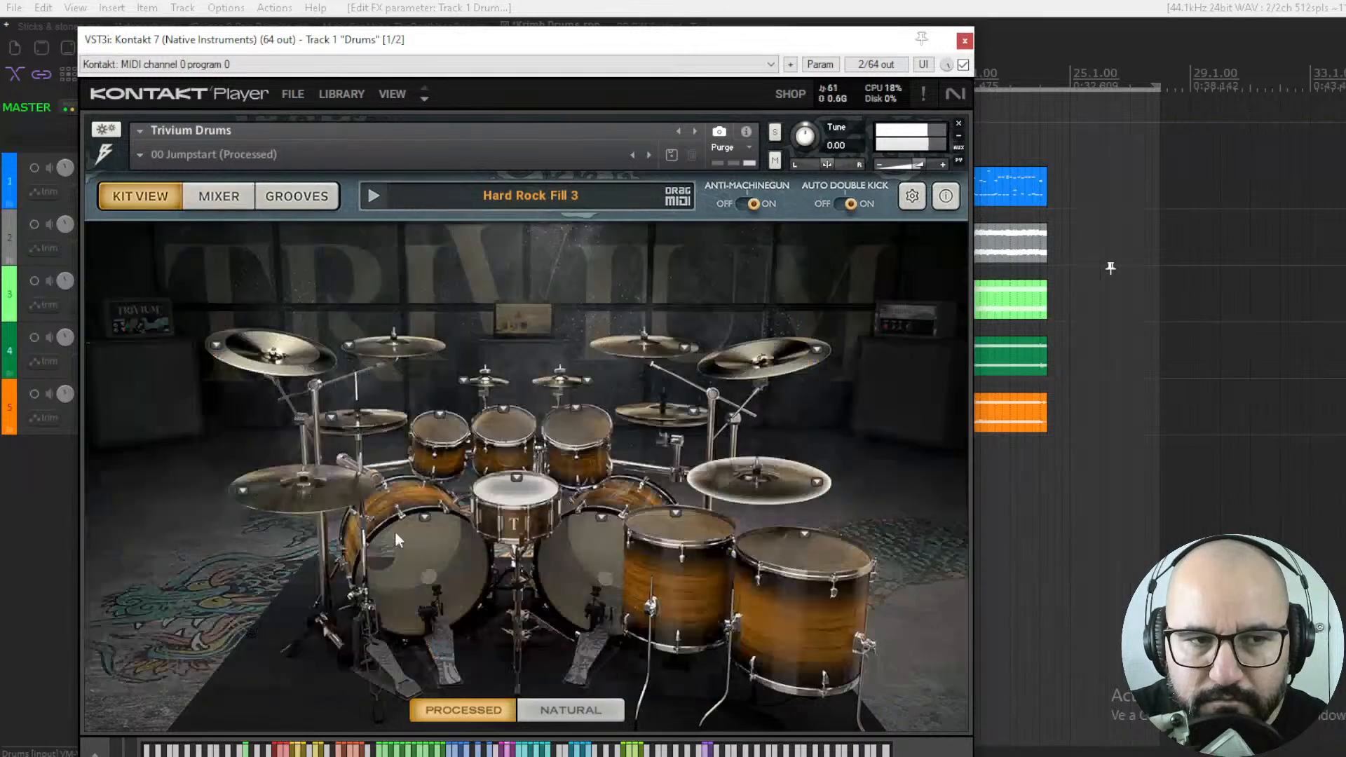
click(553, 709)
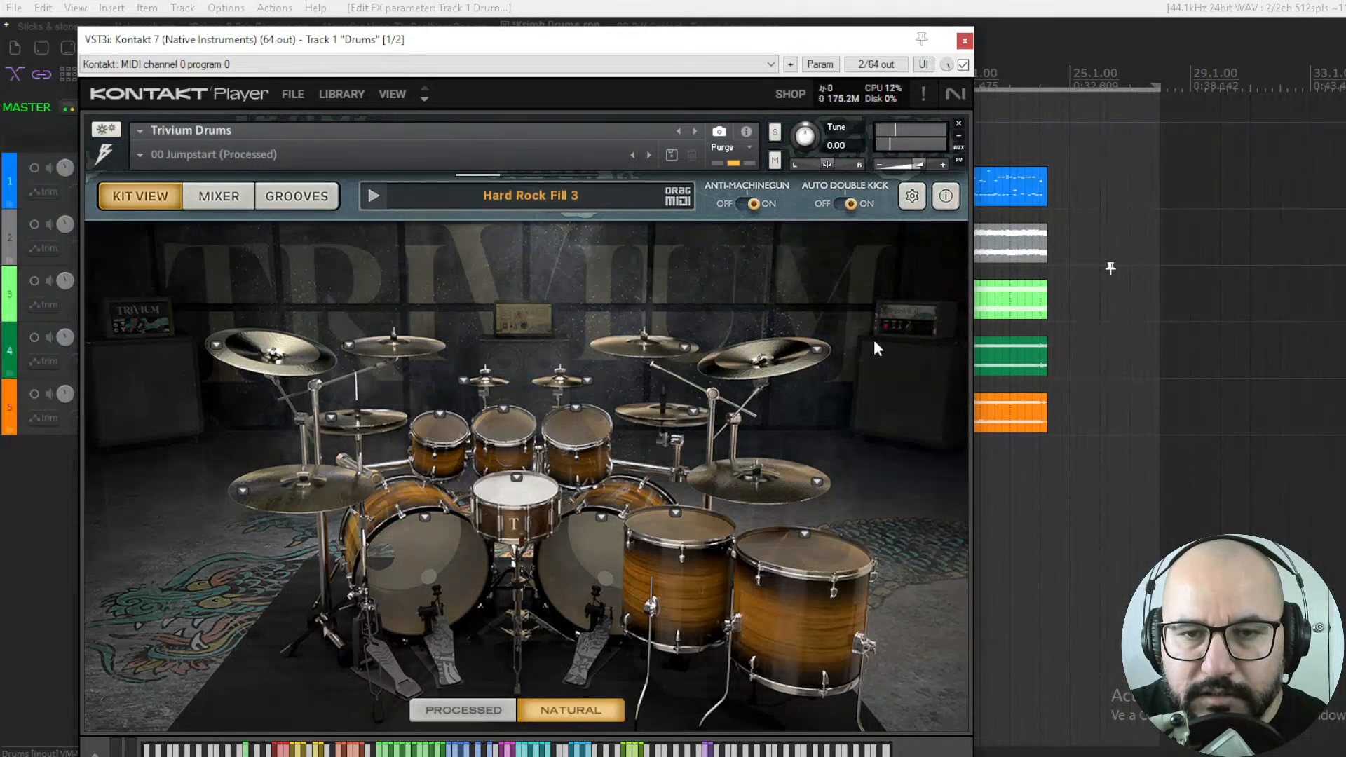
click(963, 64)
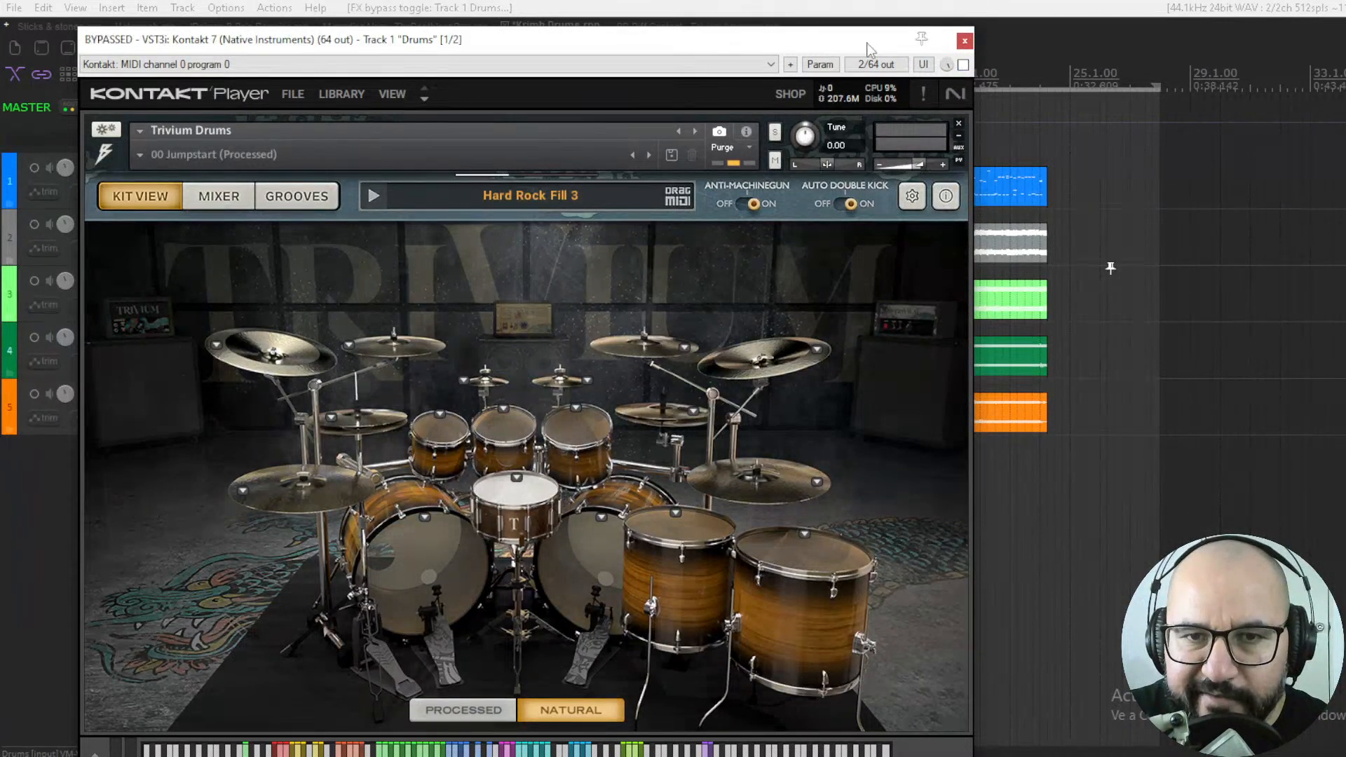
Switch to the BD Riff Contest - Trivium Ampknob project.
drag(955, 42, 908, 111)
click(656, 27)
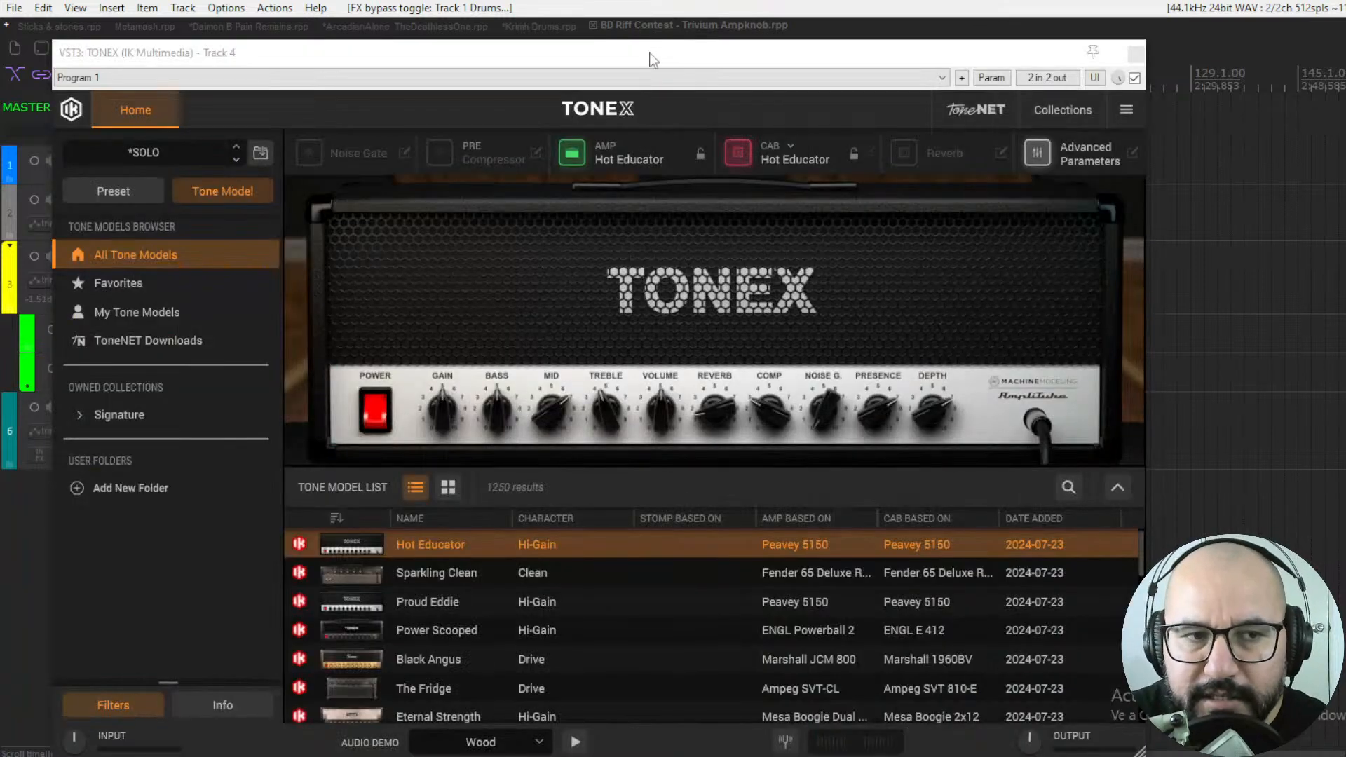
Move the TONEX plugin window up into the upper corner of the screen and return the tone model list to its start.
drag(649, 58, 607, 45)
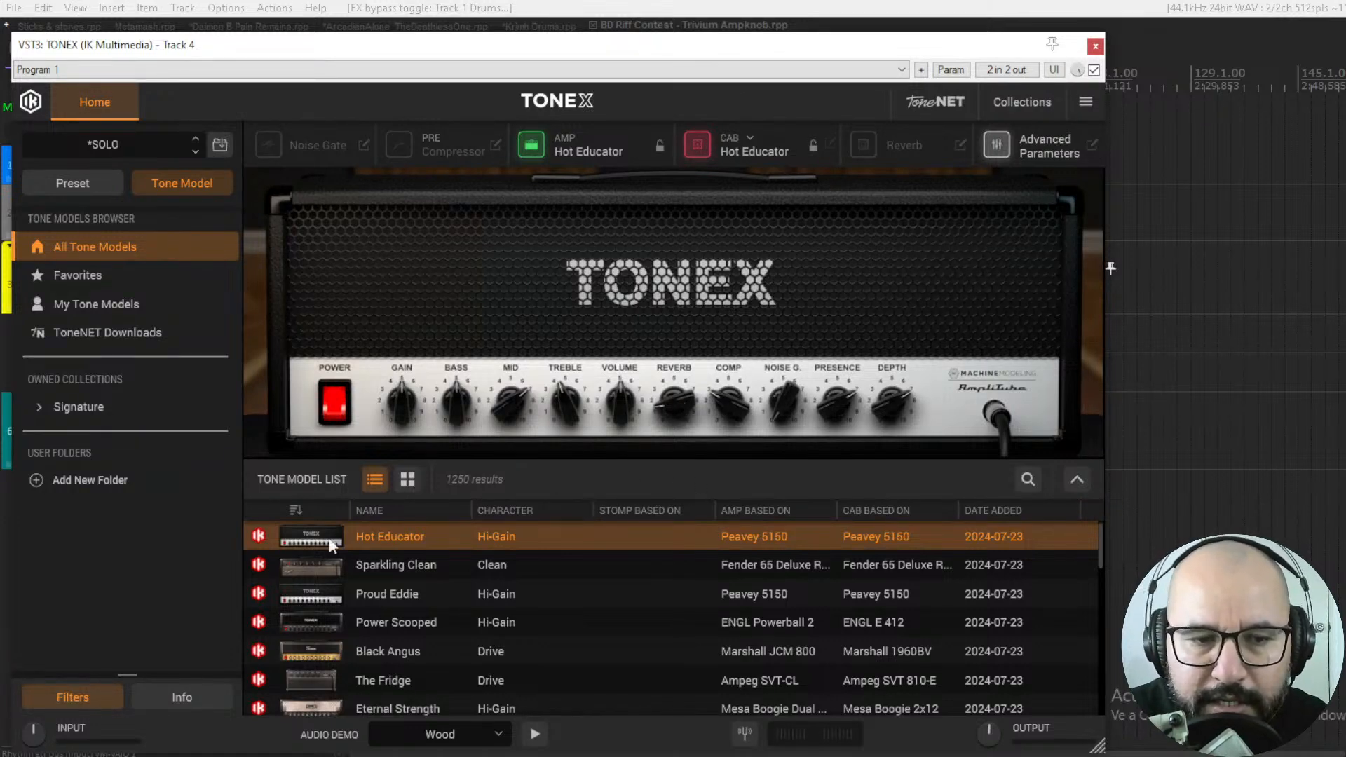
mouse_move(1103, 545)
mouse_down()
mouse_move(1094, 688)
mouse_move(1103, 529)
mouse_up()
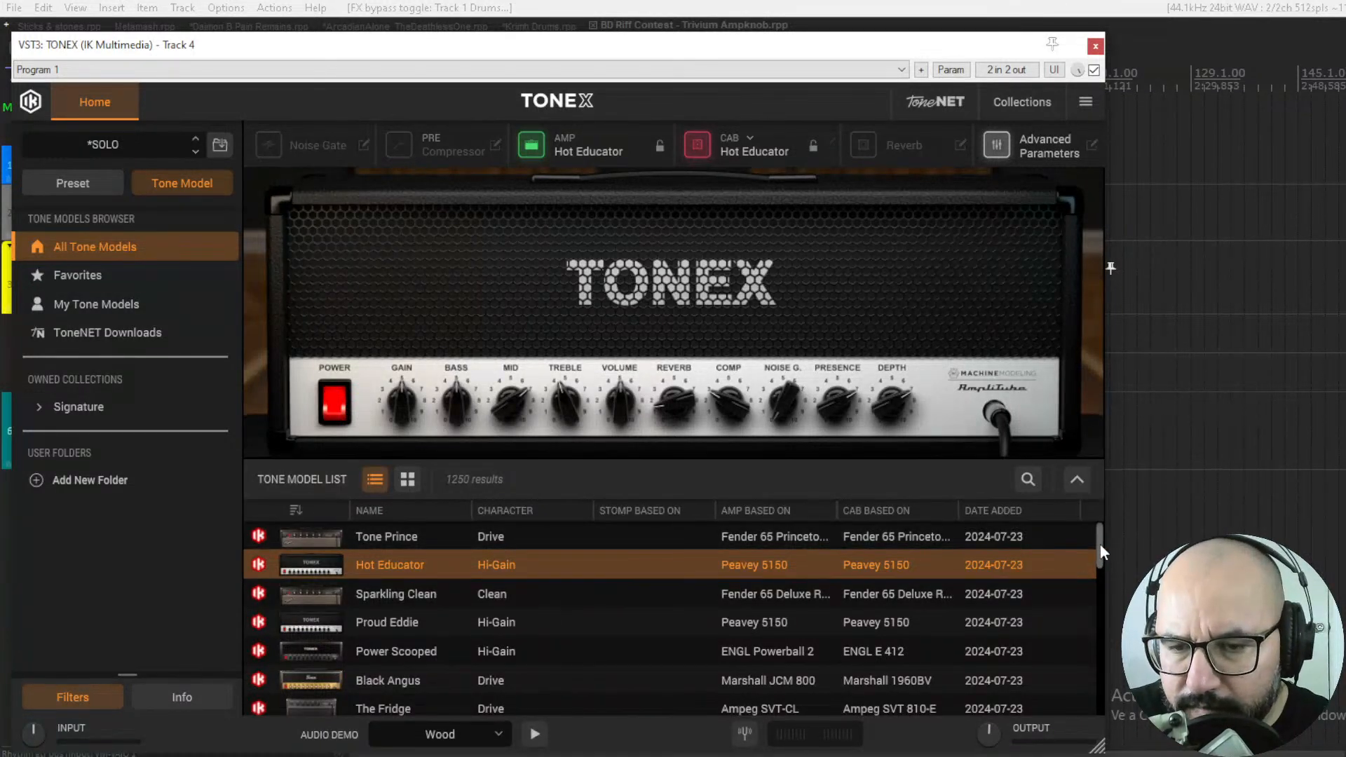
mouse_move(1100, 544)
mouse_down()
mouse_move(1098, 690)
mouse_move(1103, 527)
mouse_up()
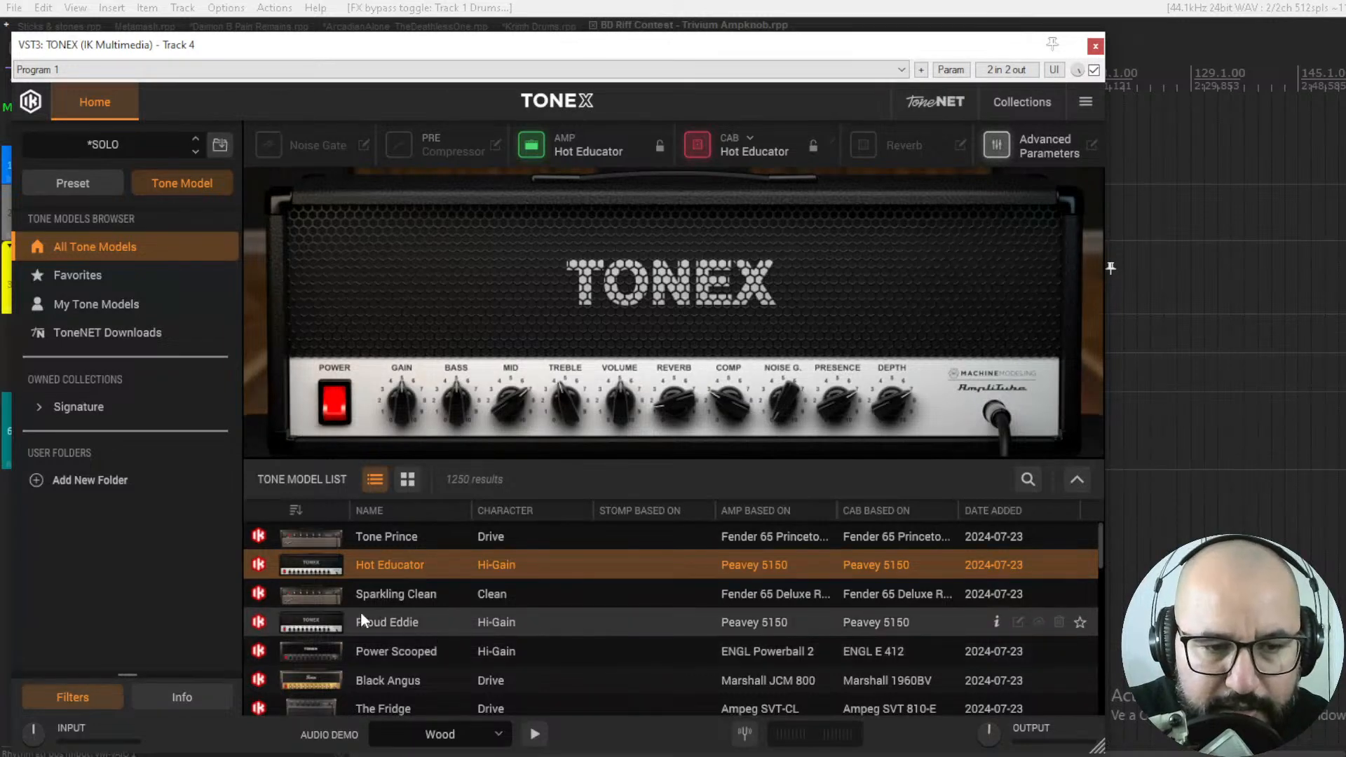
Load the Power Scooped, Black Angus, The Fridge and Eternal Strength tone models in turn, and go back to The Fridge.
scroll(679, 642, down, 1)
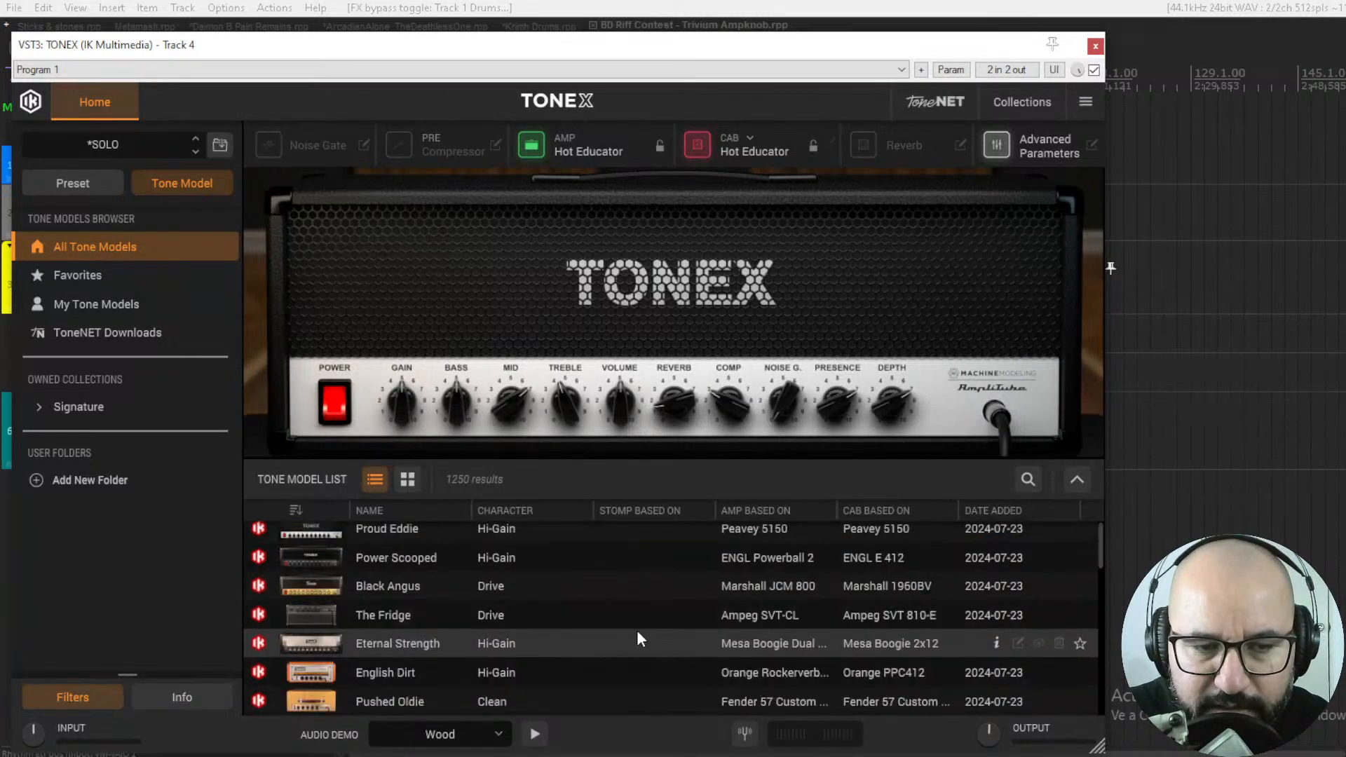
click(408, 564)
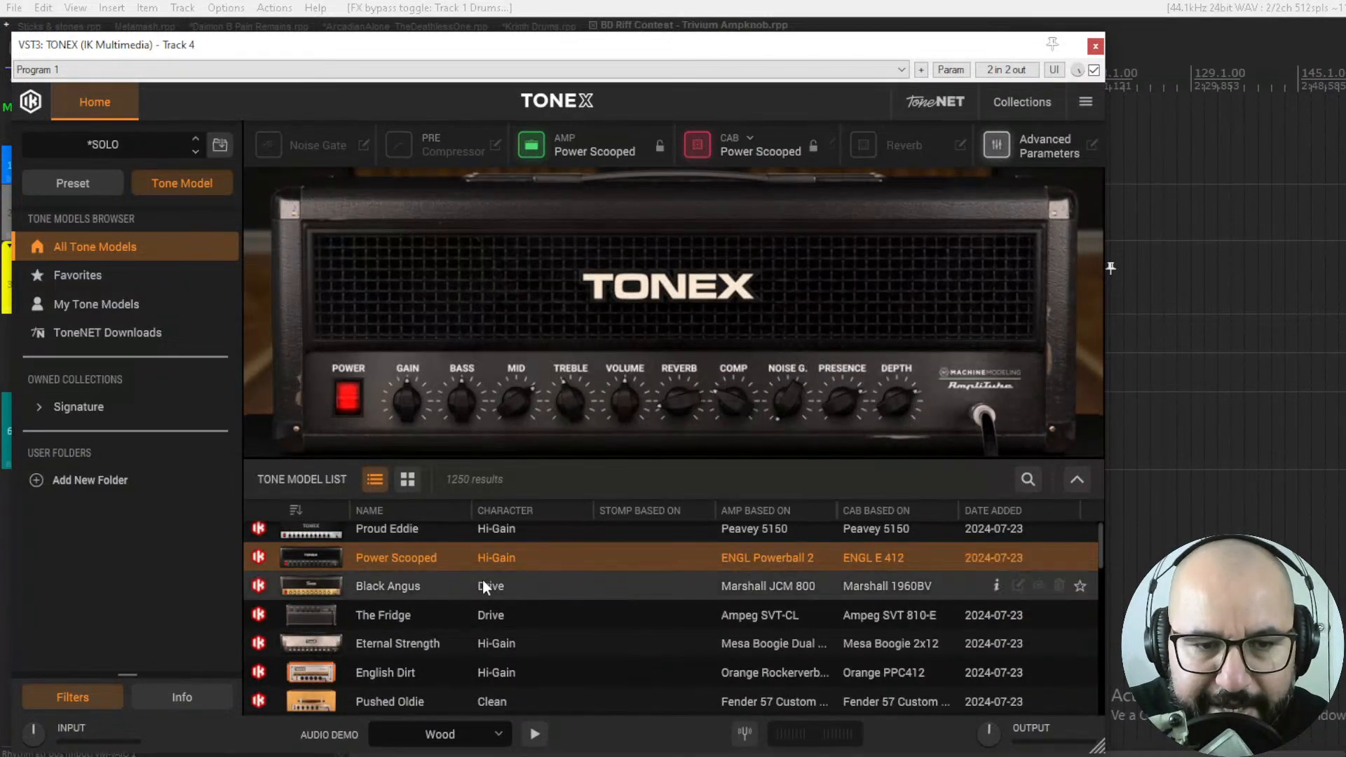
click(420, 591)
scroll(587, 636, down, 1)
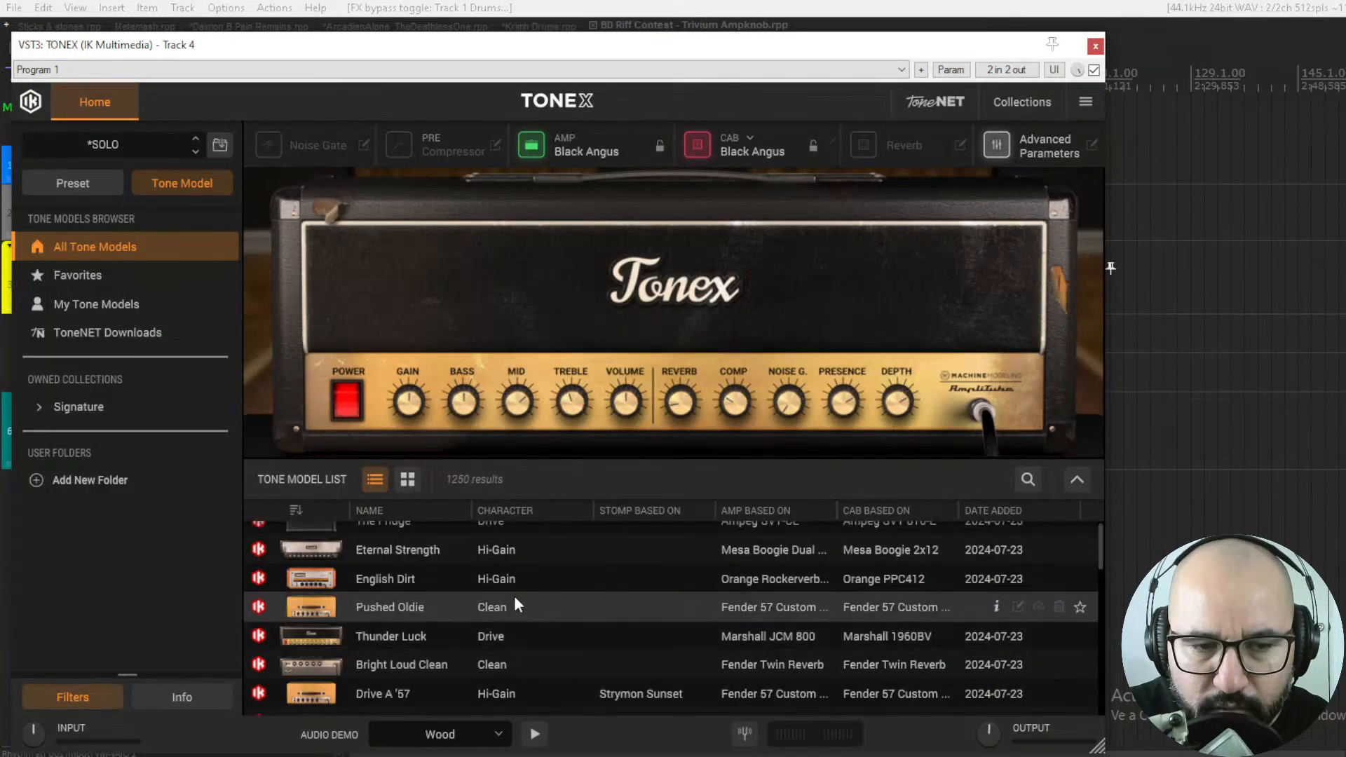
scroll(456, 592, up, 1)
click(397, 620)
click(421, 647)
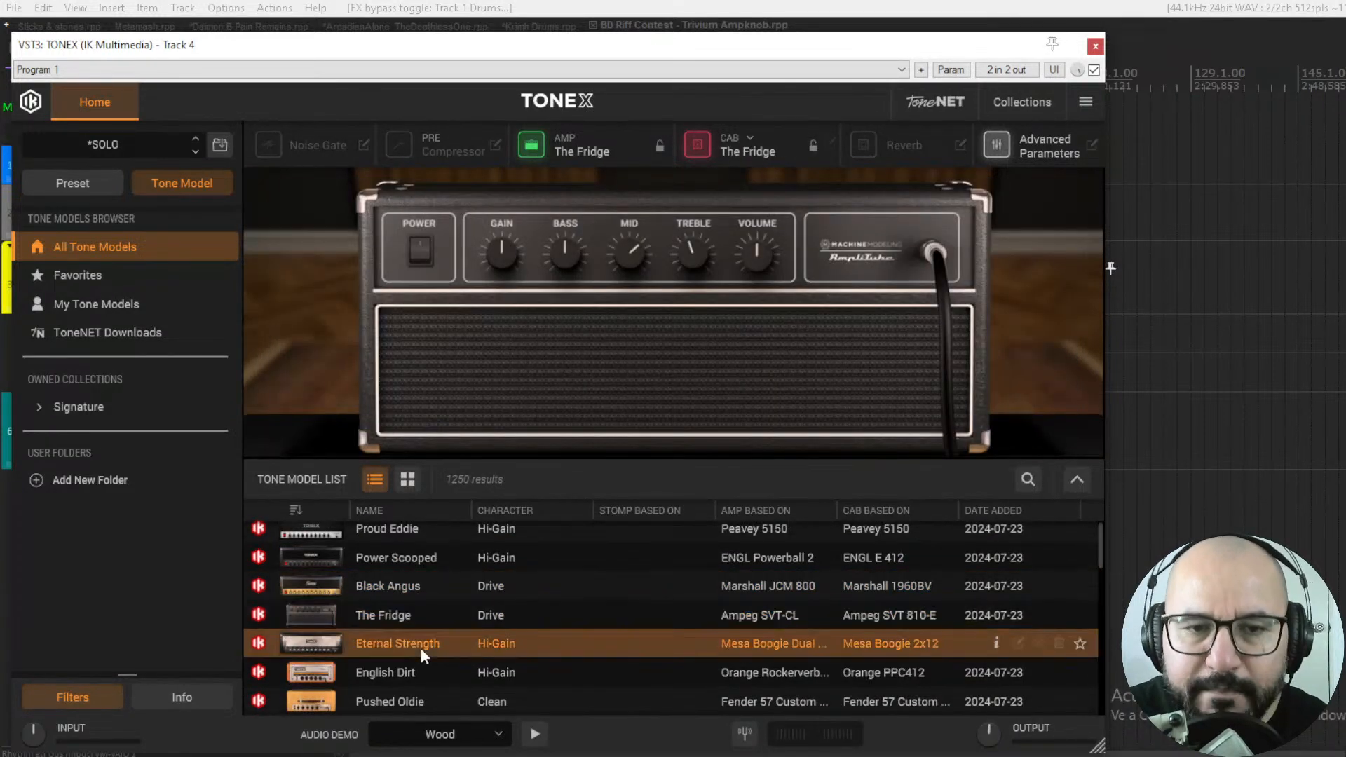
click(389, 616)
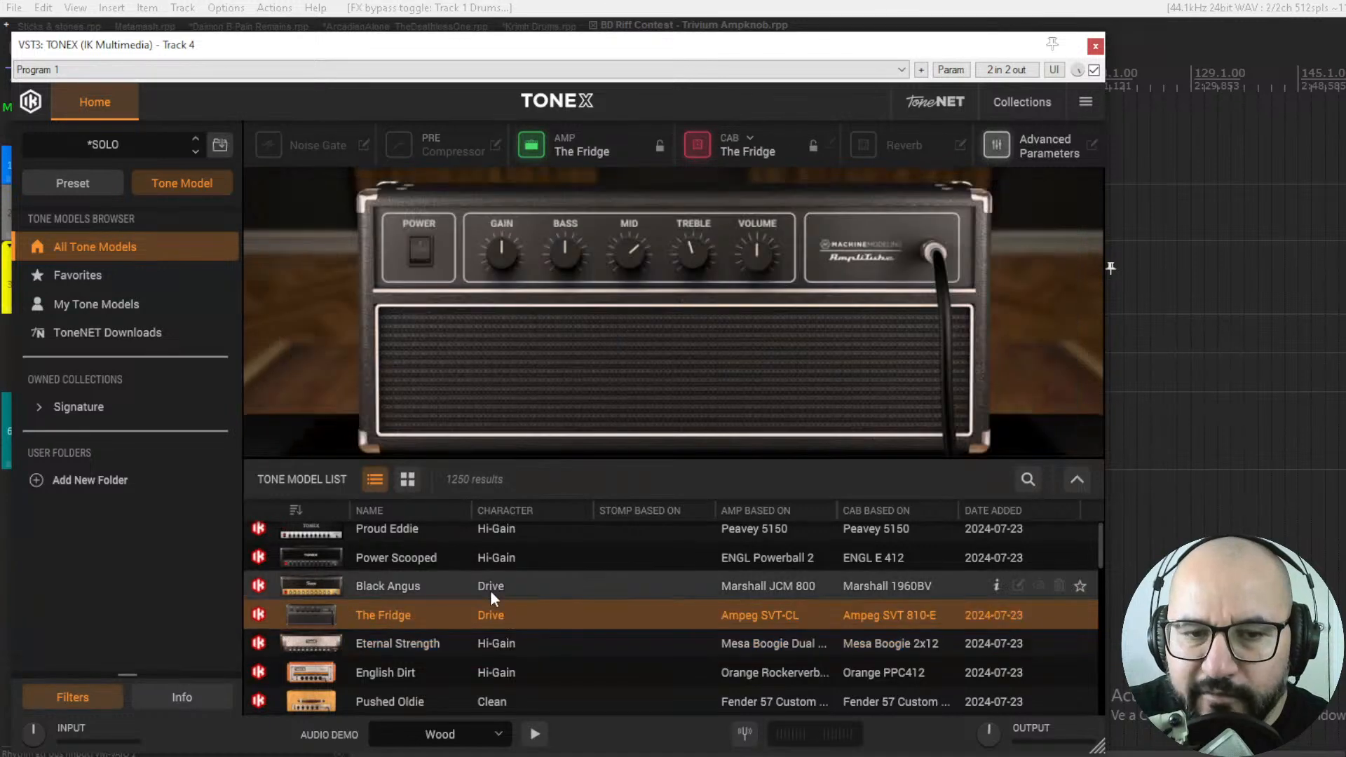
Load the English Dirt, Pushed Oldie and Tweaked Tone amp models in turn, and load the OD High stomp model.
scroll(465, 595, down, 1)
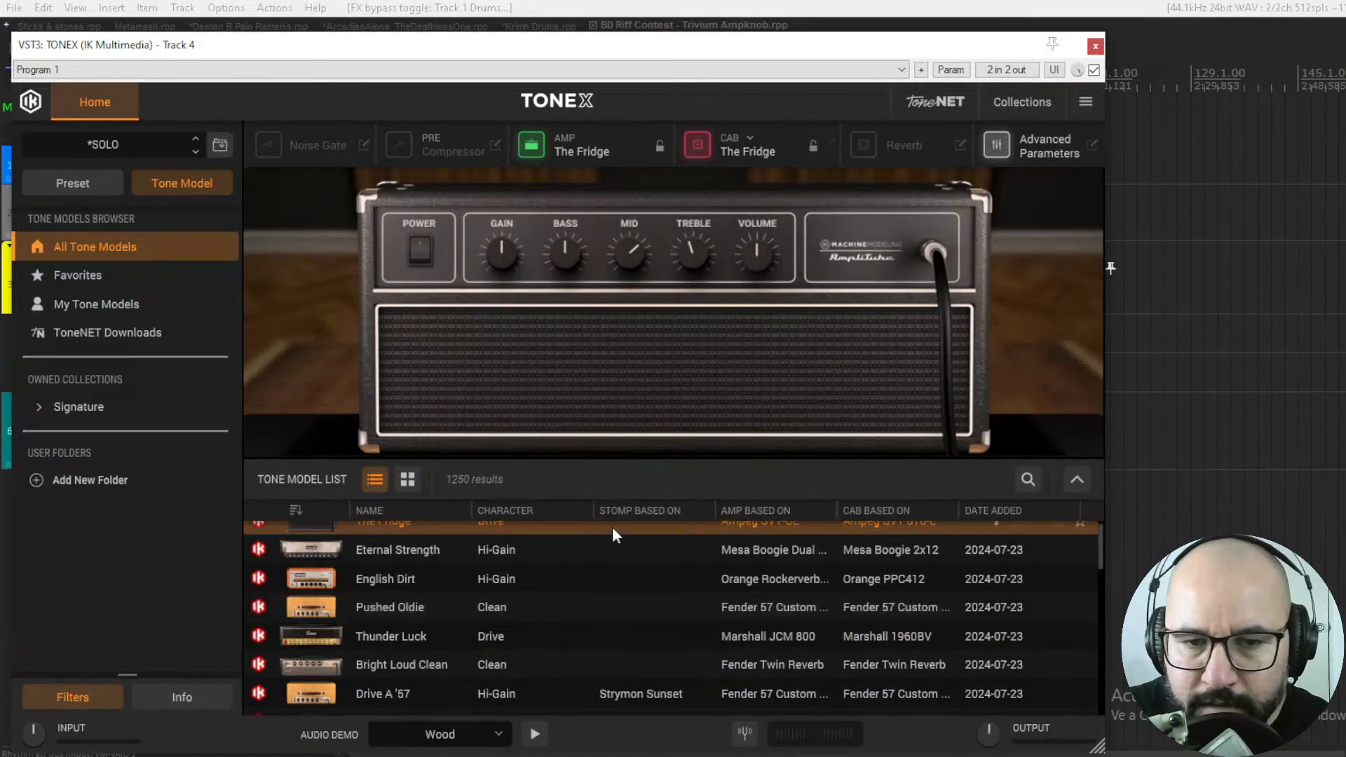
click(406, 585)
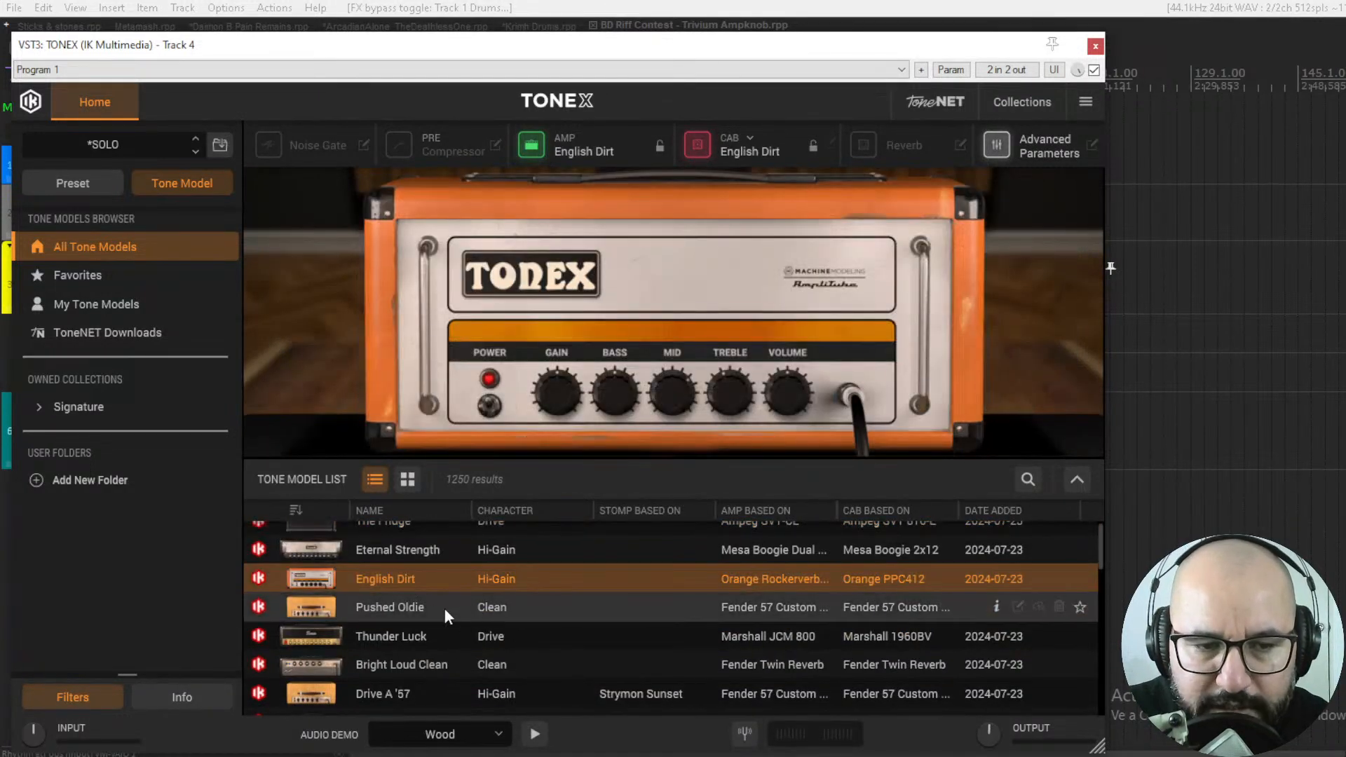
click(428, 607)
scroll(505, 610, down, 1)
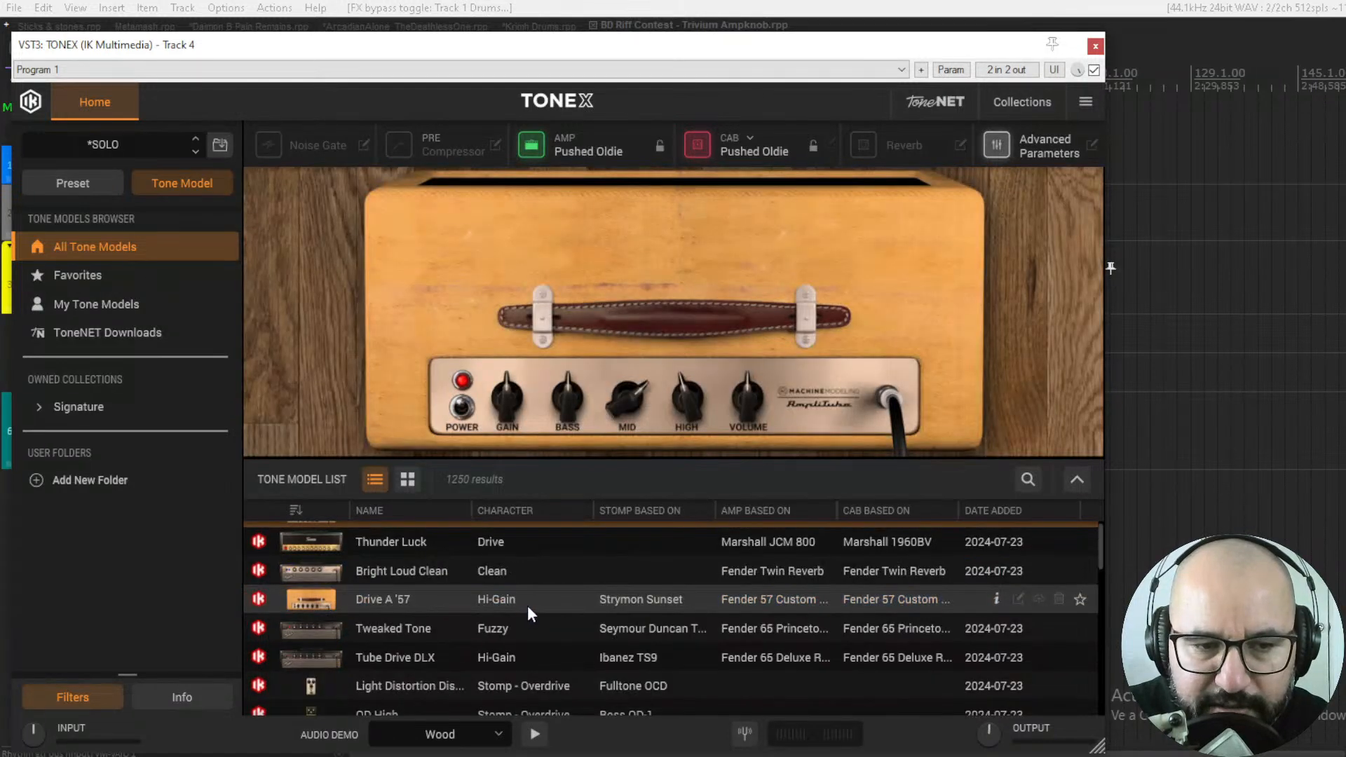
click(402, 632)
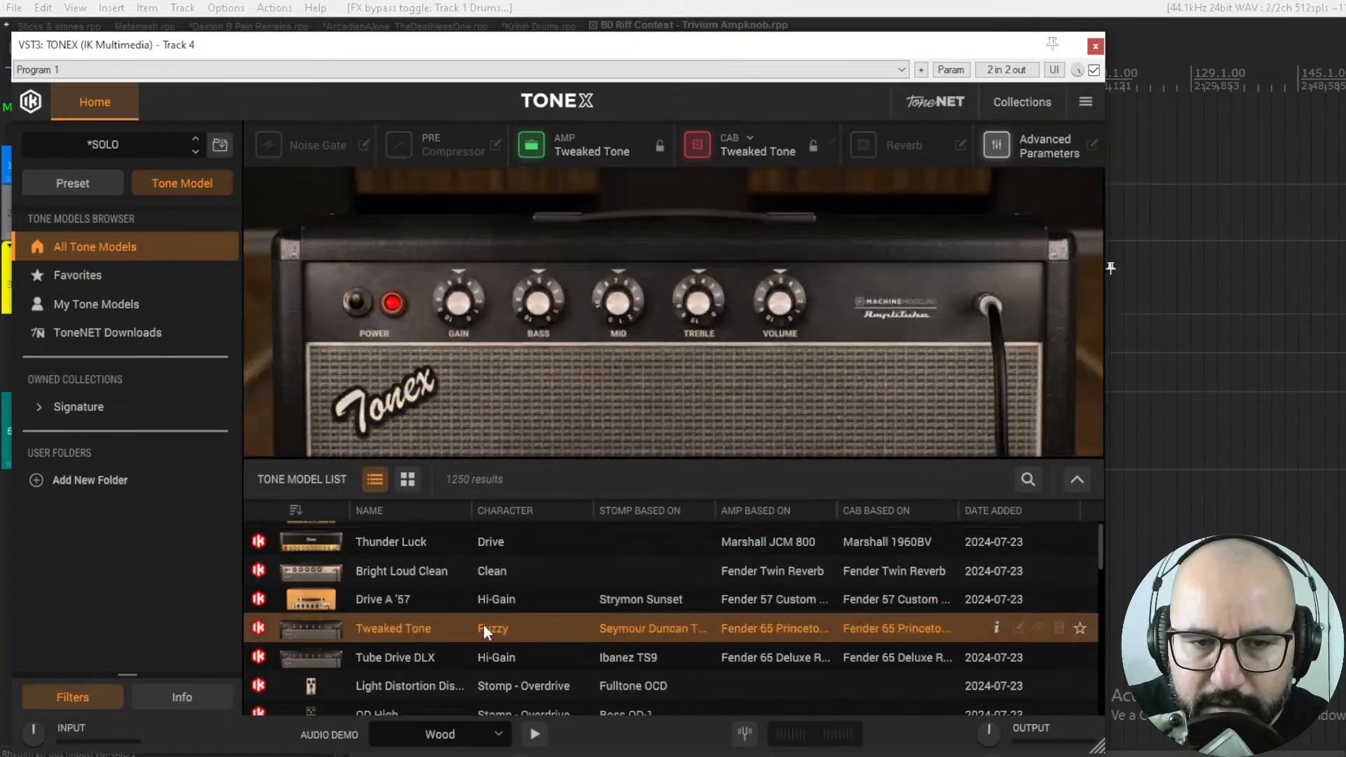
scroll(482, 624, down, 2)
scroll(482, 624, up, 1)
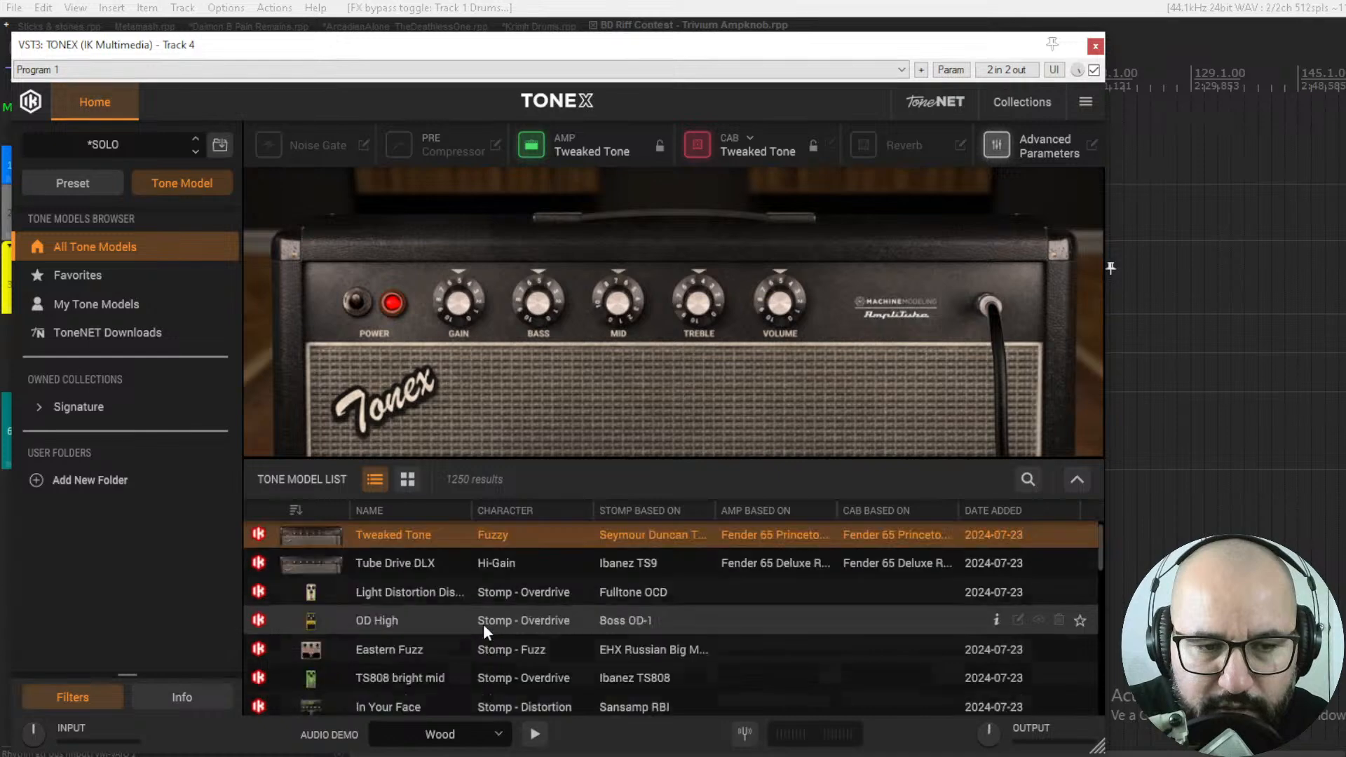
click(388, 623)
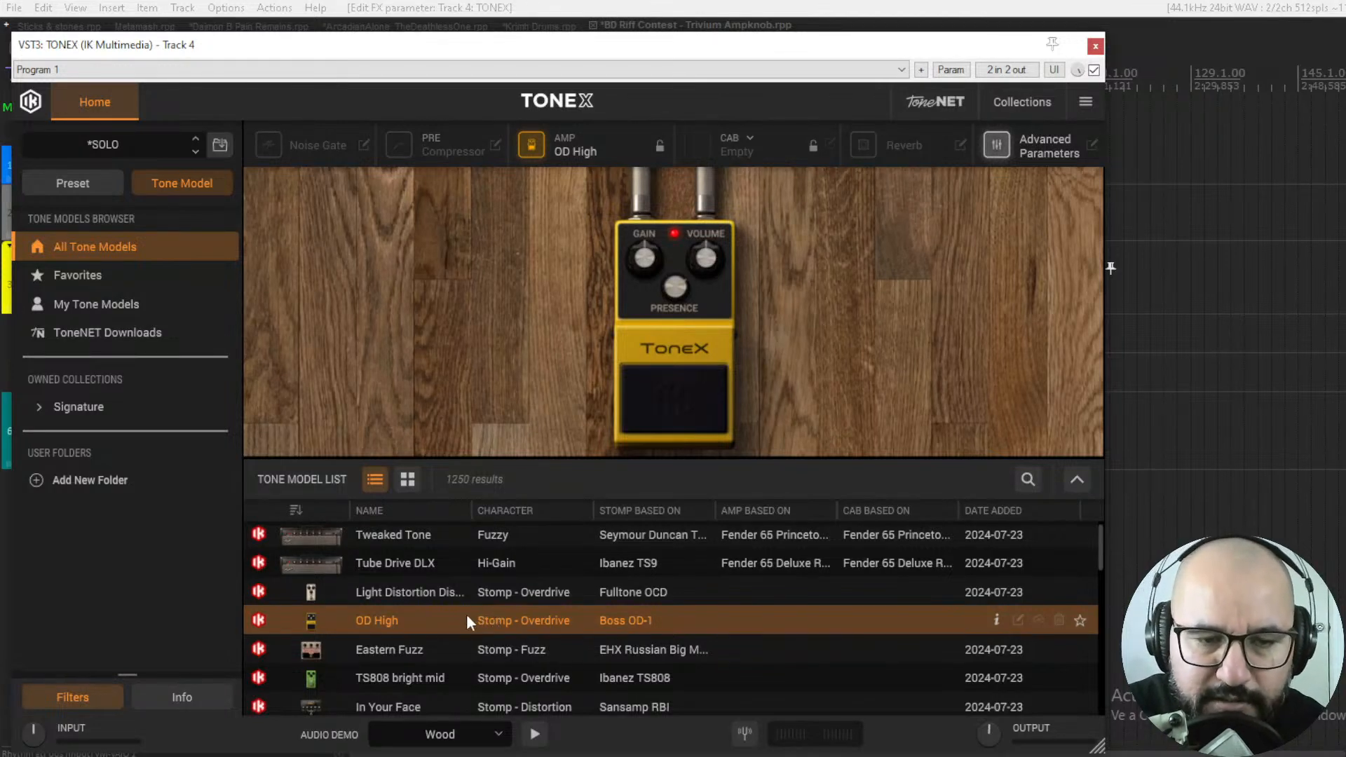
Look through the stomp and amp entries further down the tone model list and return to its first entries.
scroll(486, 640, down, 1)
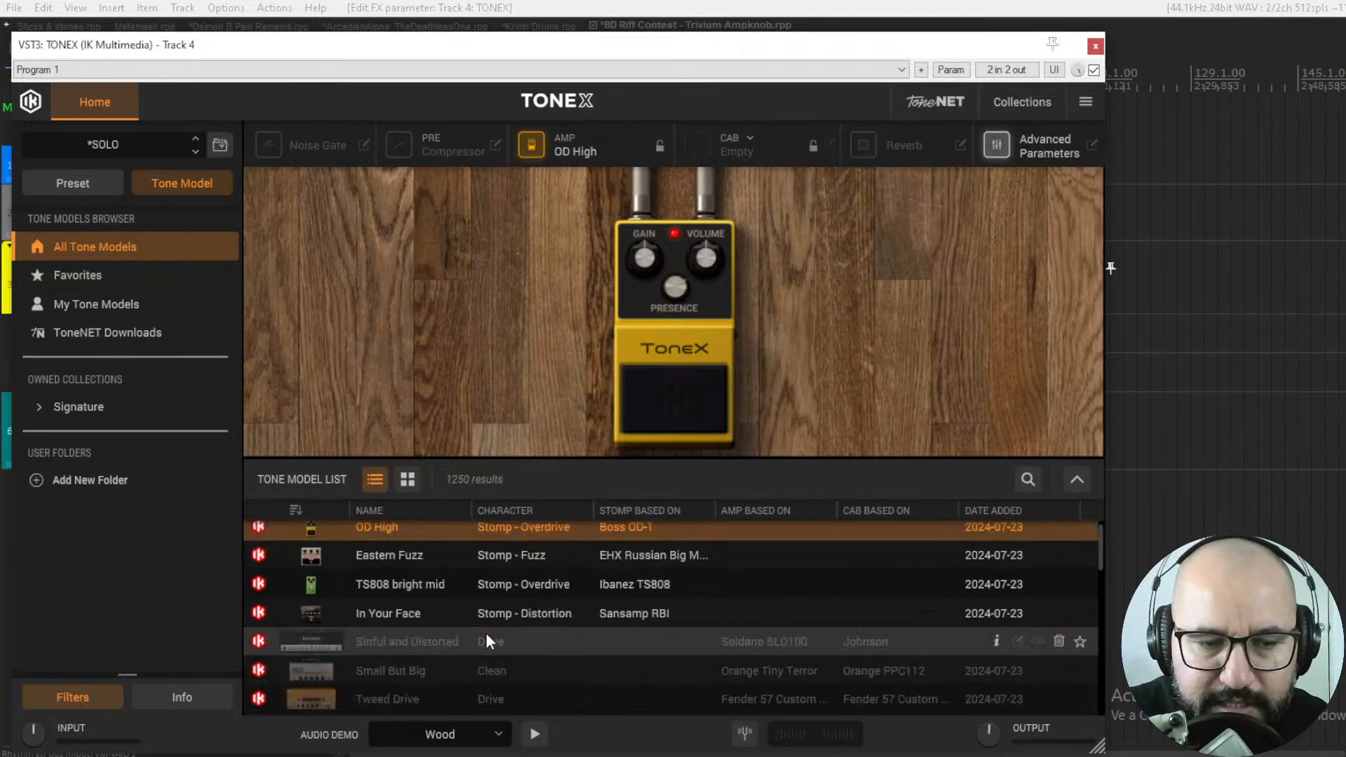
scroll(486, 640, down, 2)
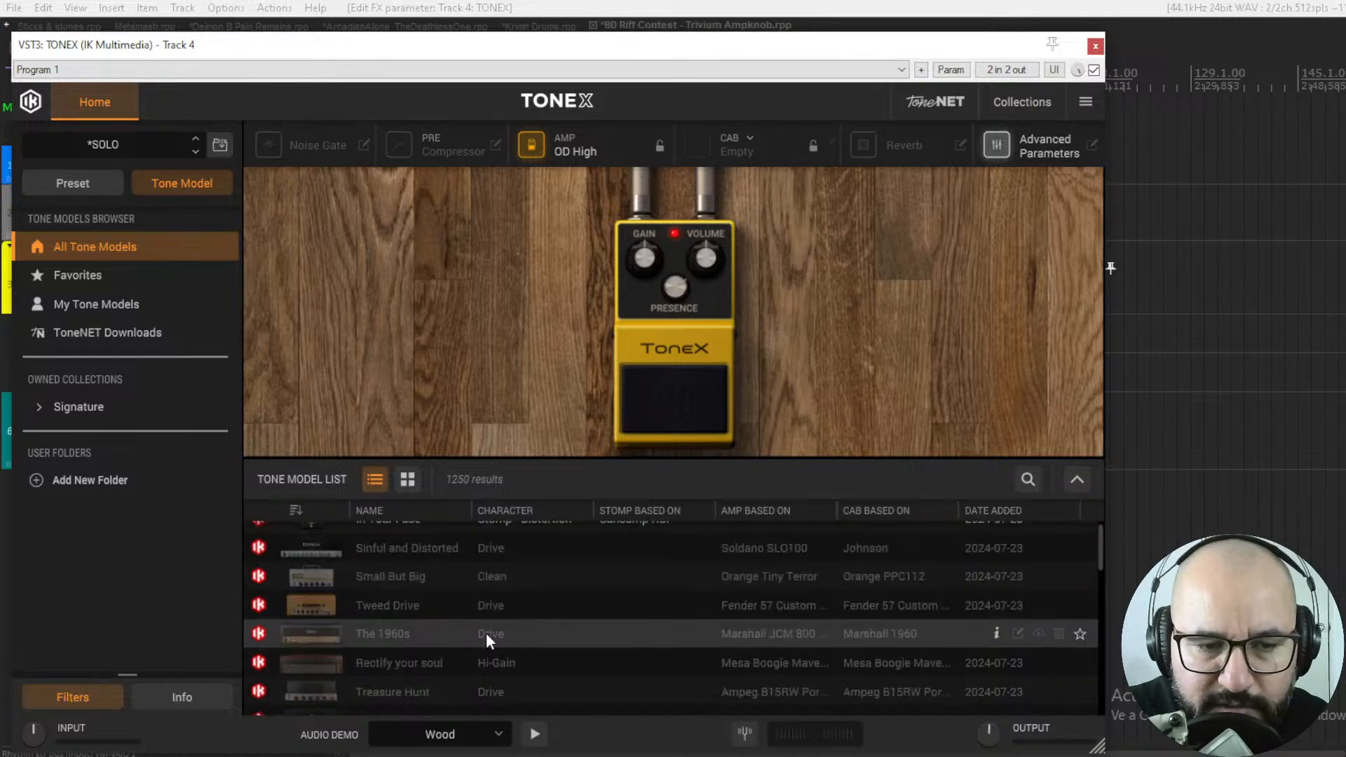
scroll(485, 632, down, 3)
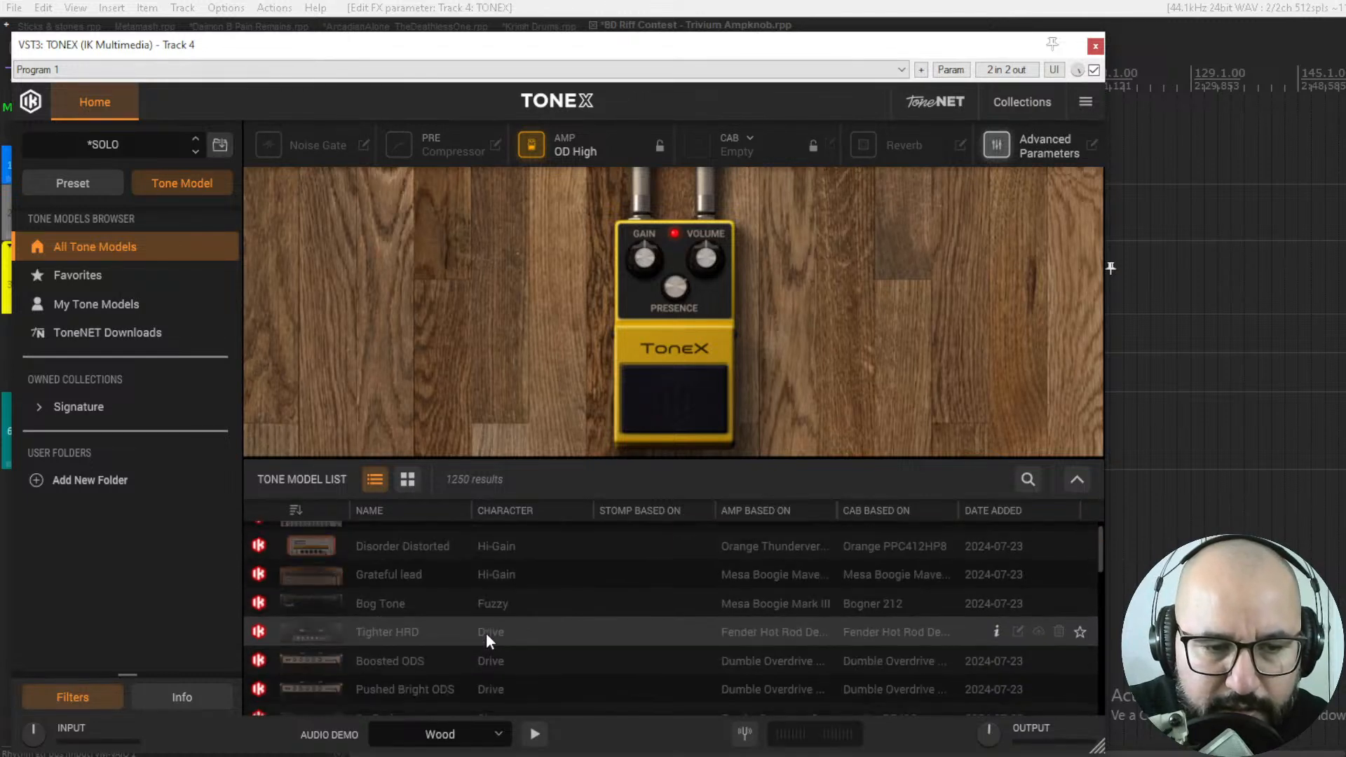
scroll(486, 632, down, 5)
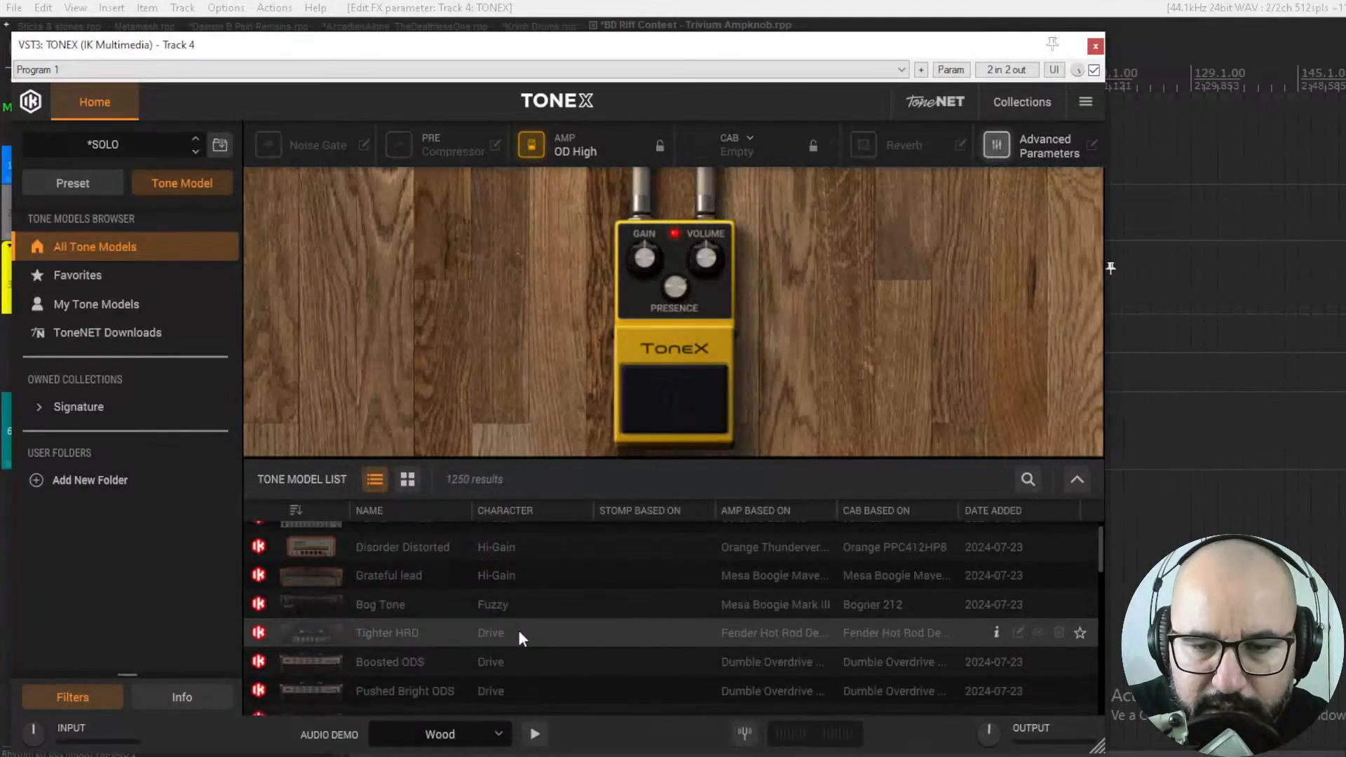
scroll(519, 627, down, 5)
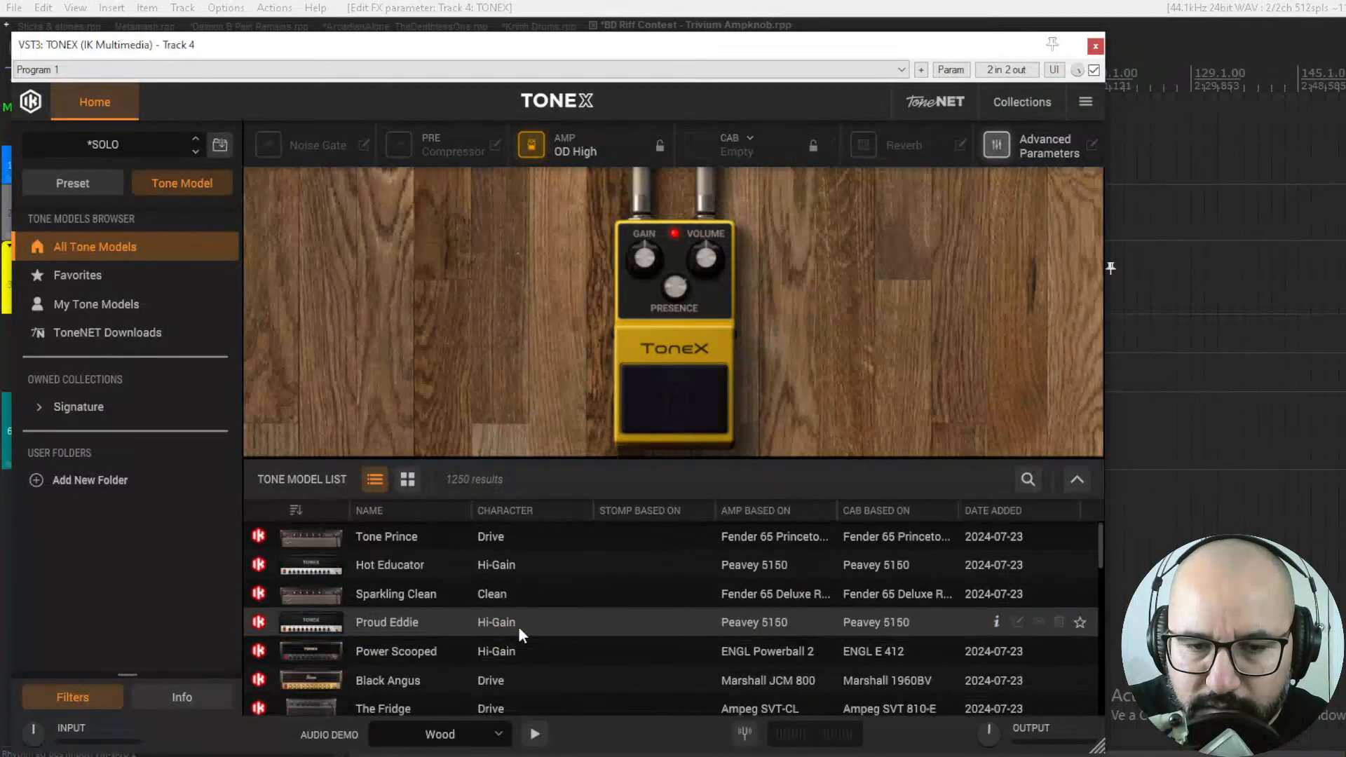
drag(1099, 552, 1102, 519)
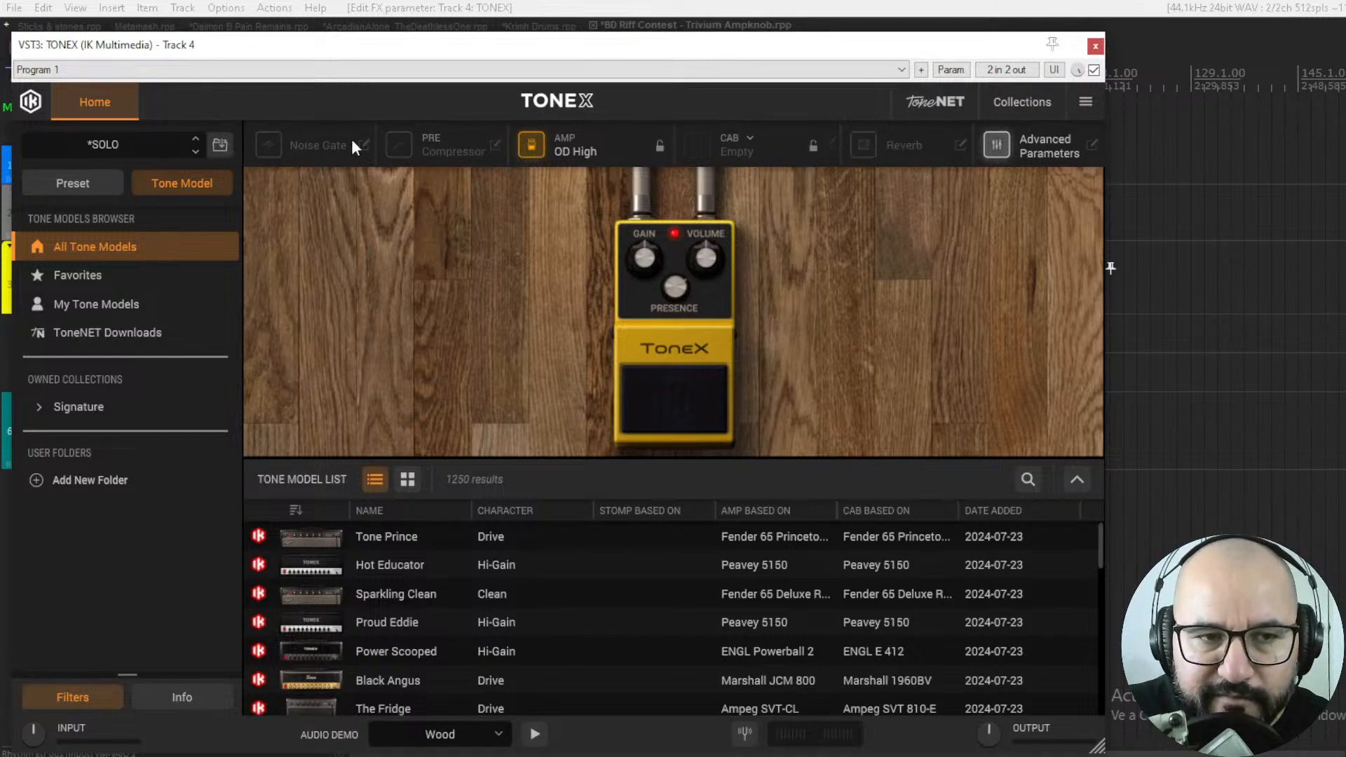
Turn on the Noise Gate with its settings shown, close the settings and turn the gate off again.
click(309, 145)
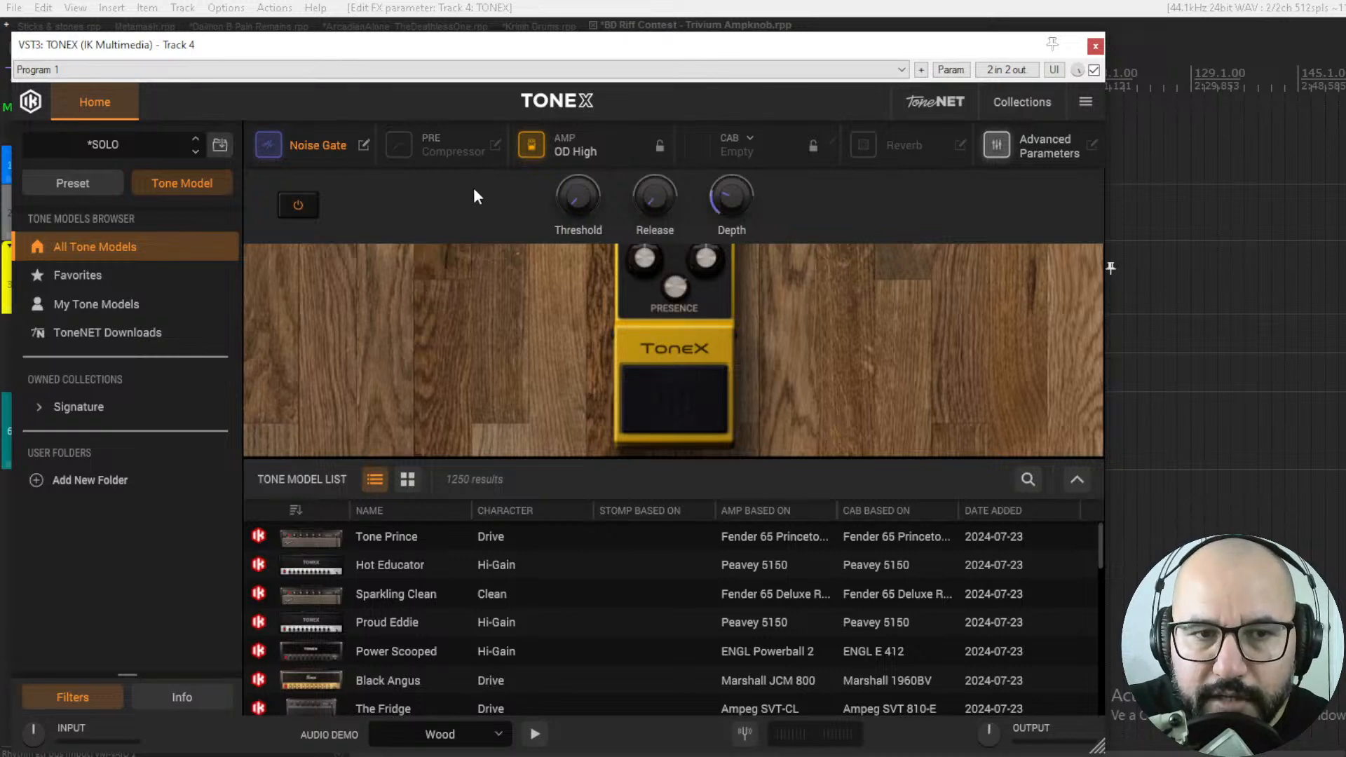
click(360, 143)
click(267, 144)
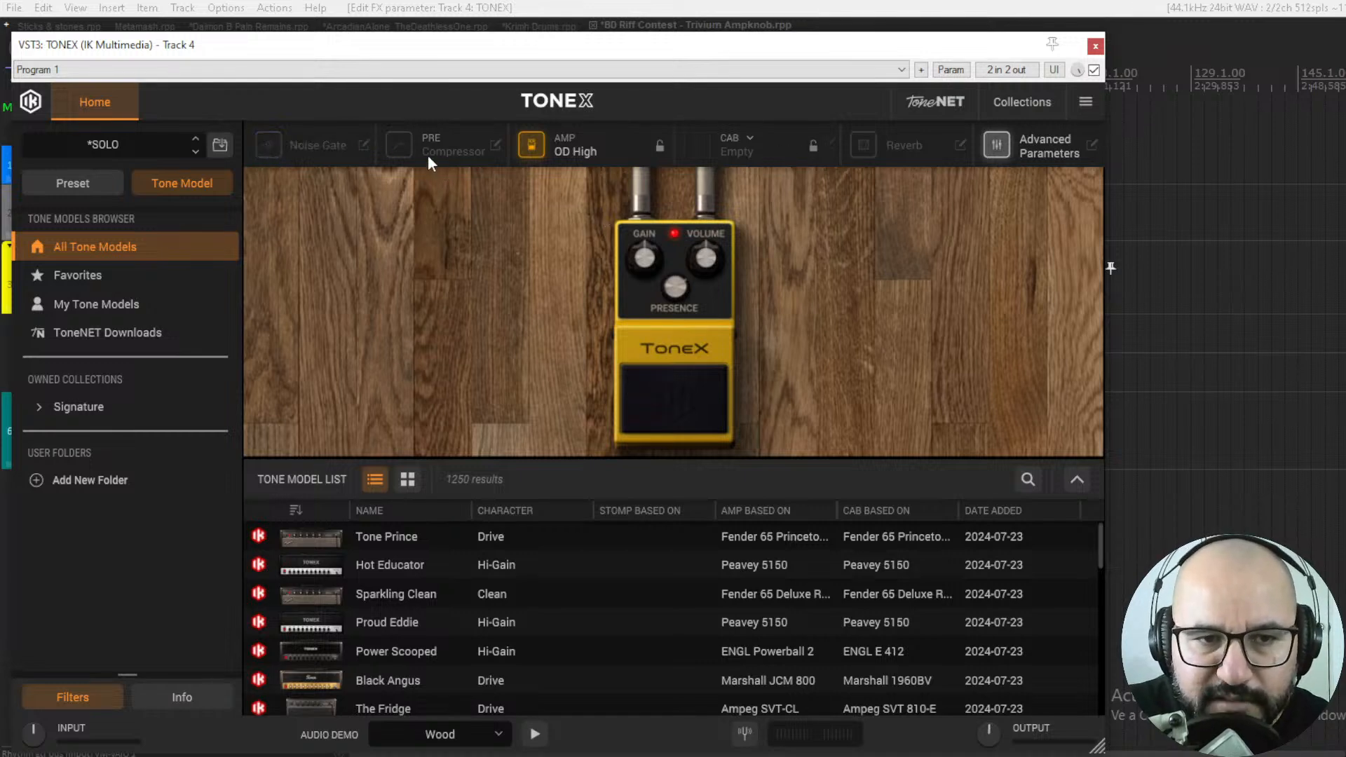
Turn on the compressor, show its settings and toggle its POST option on and back off.
click(400, 146)
click(493, 144)
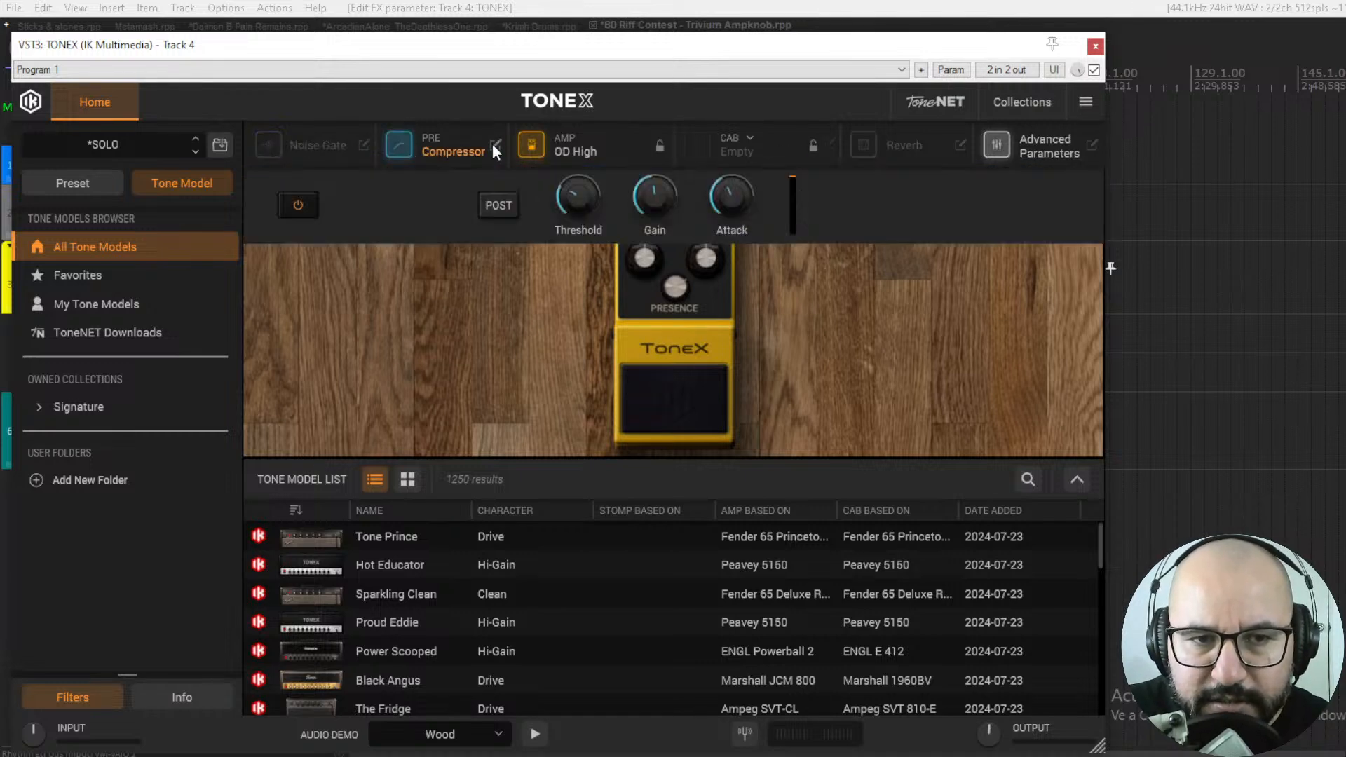
click(500, 204)
click(499, 204)
Toggle the compressor and the OD High amp slot off and on, and close the compressor settings.
click(398, 145)
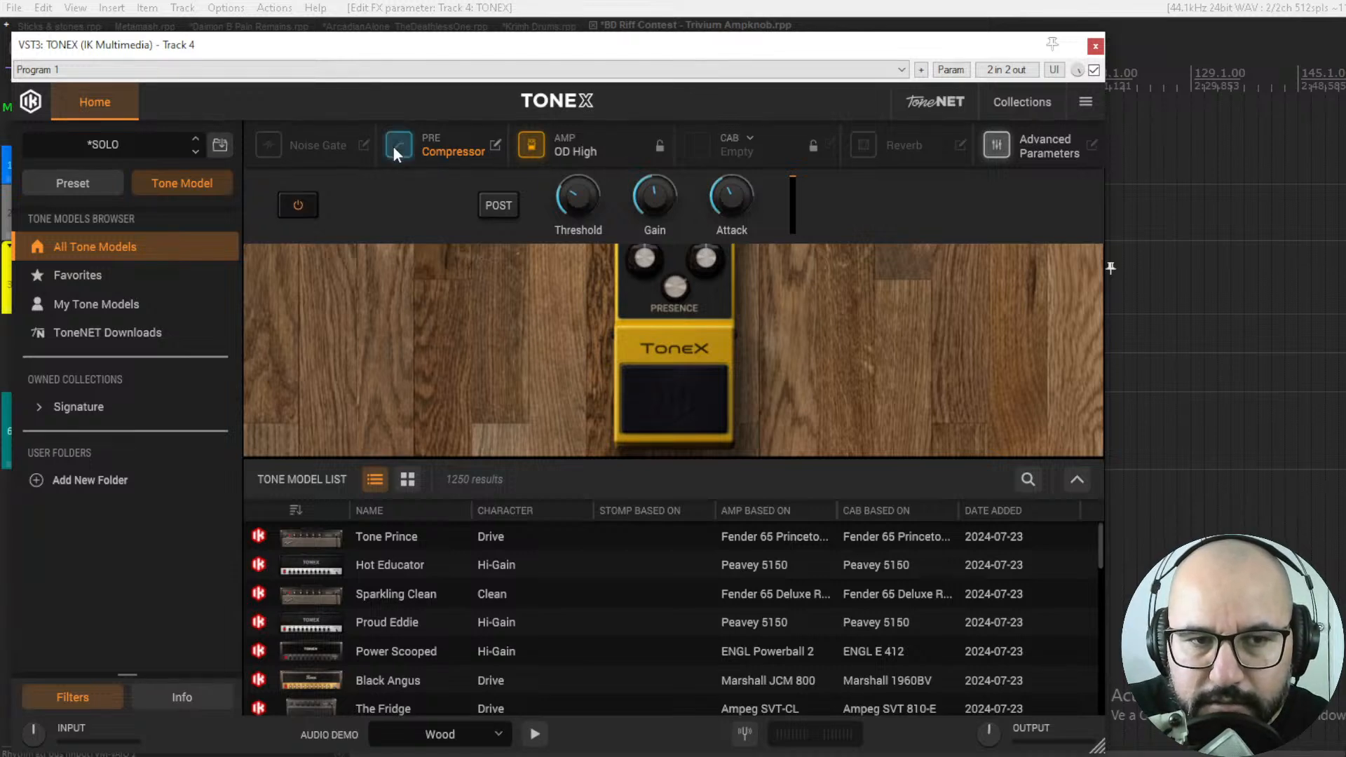
click(530, 145)
click(532, 142)
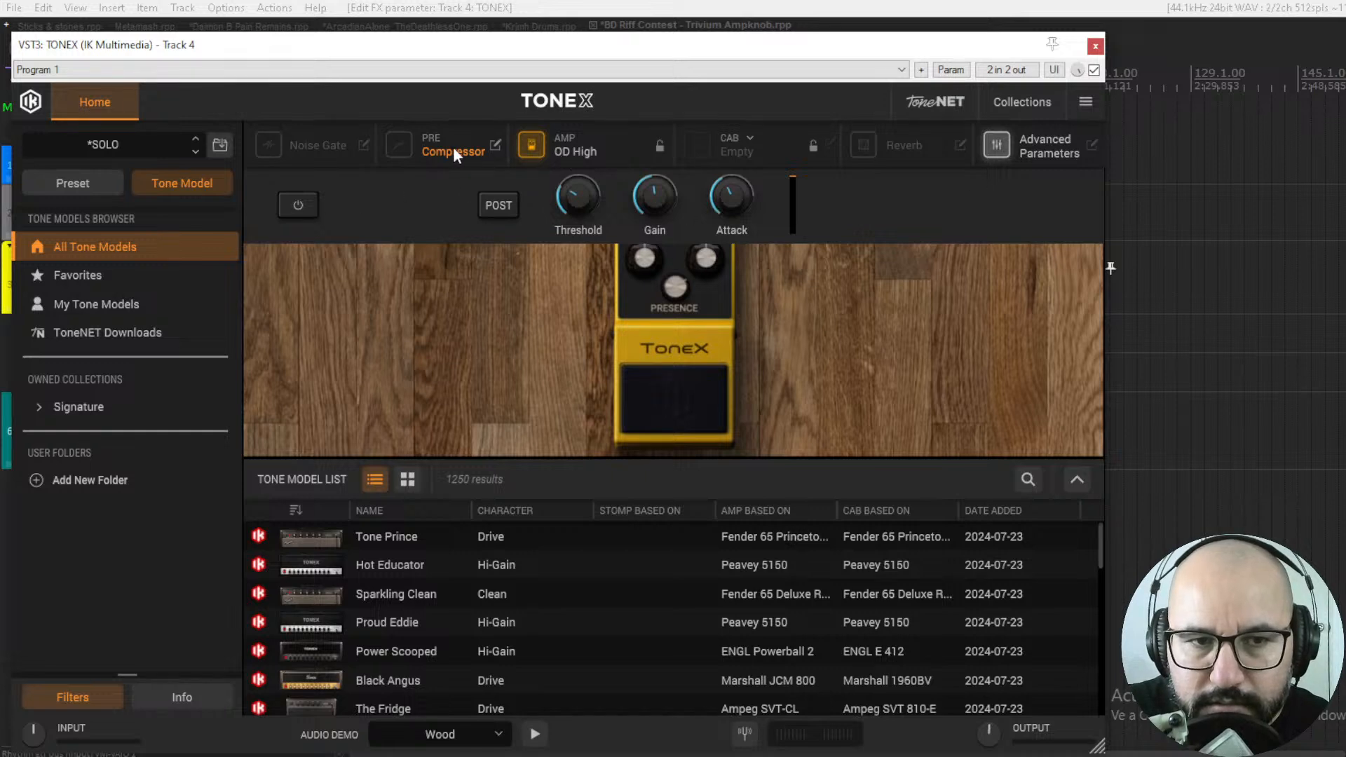
click(497, 144)
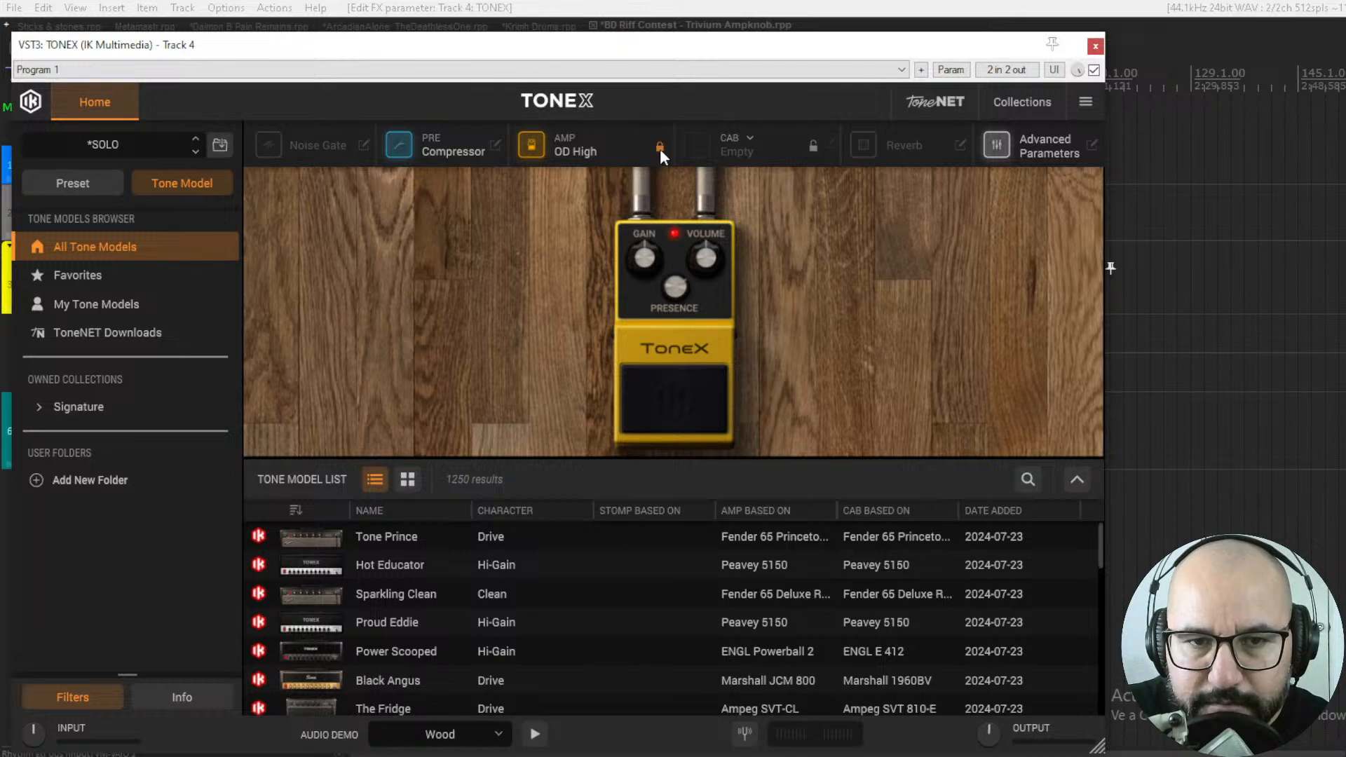
View the cab type options, leave the cab slot unchanged and toggle the Reverb slot.
click(741, 146)
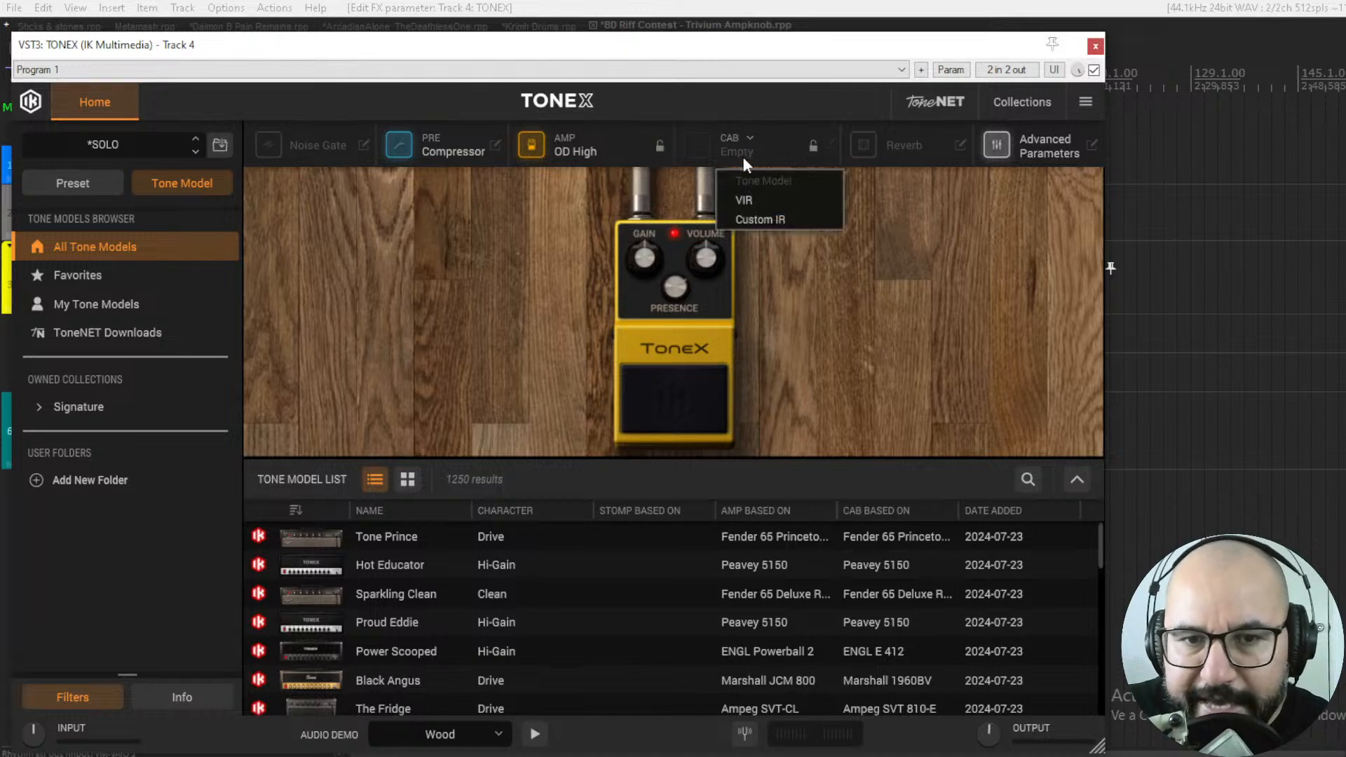
click(869, 206)
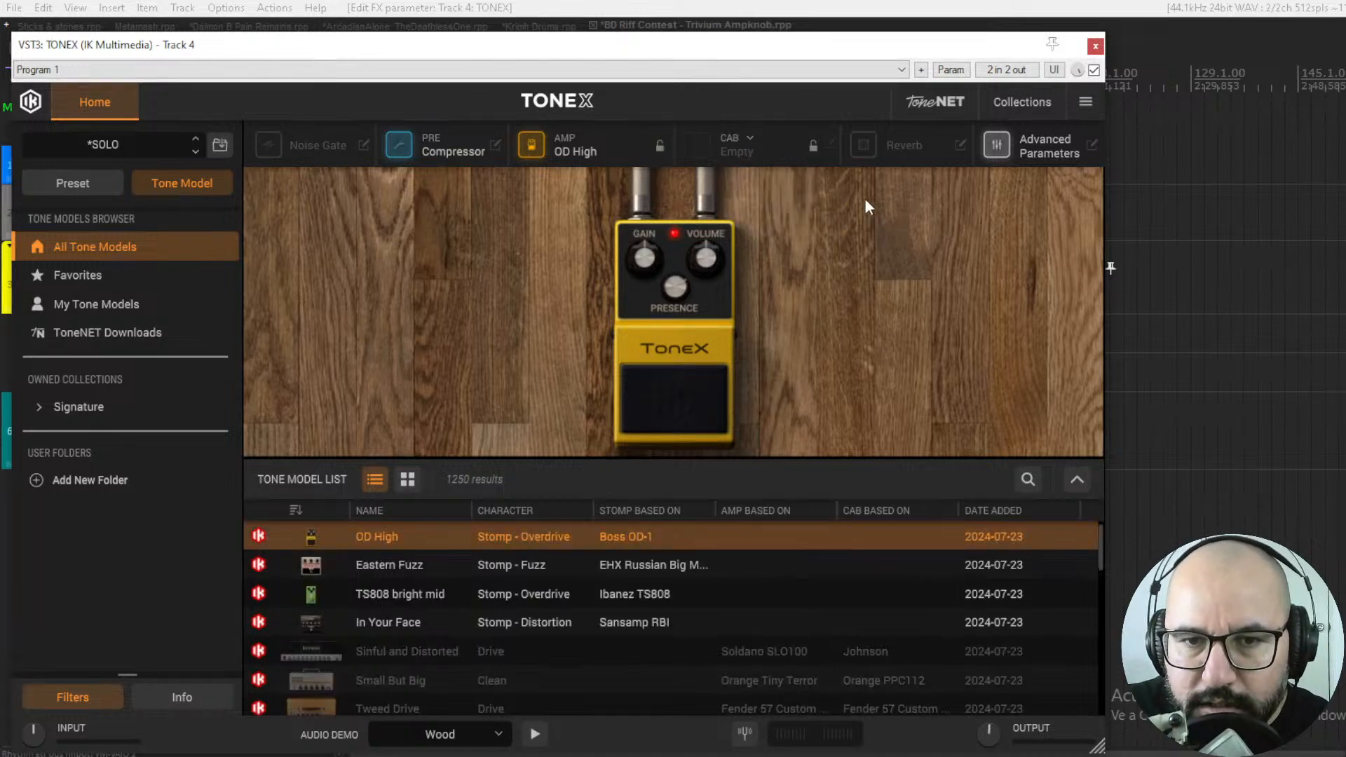
click(864, 146)
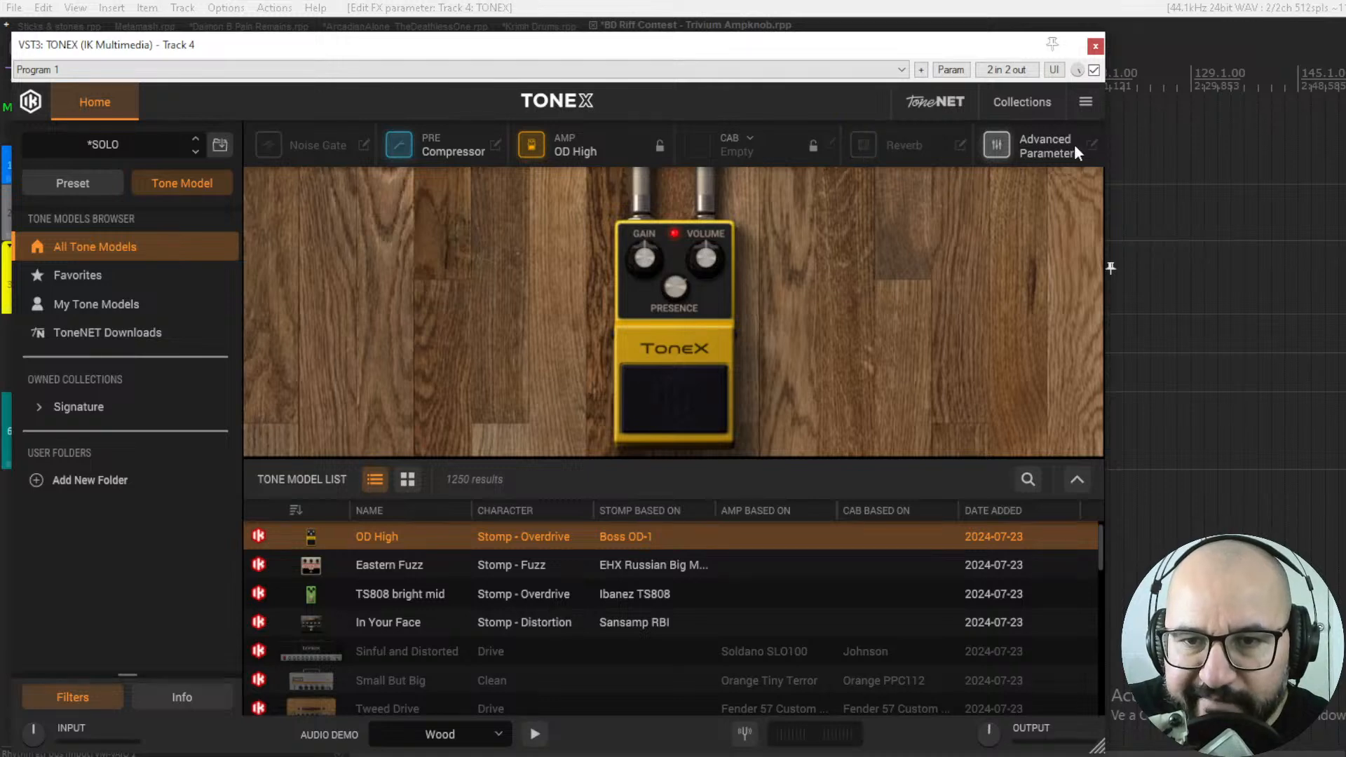
Show the Advanced Parameters, load the Hot Educator tone model from the list, and close the parameters.
click(1093, 147)
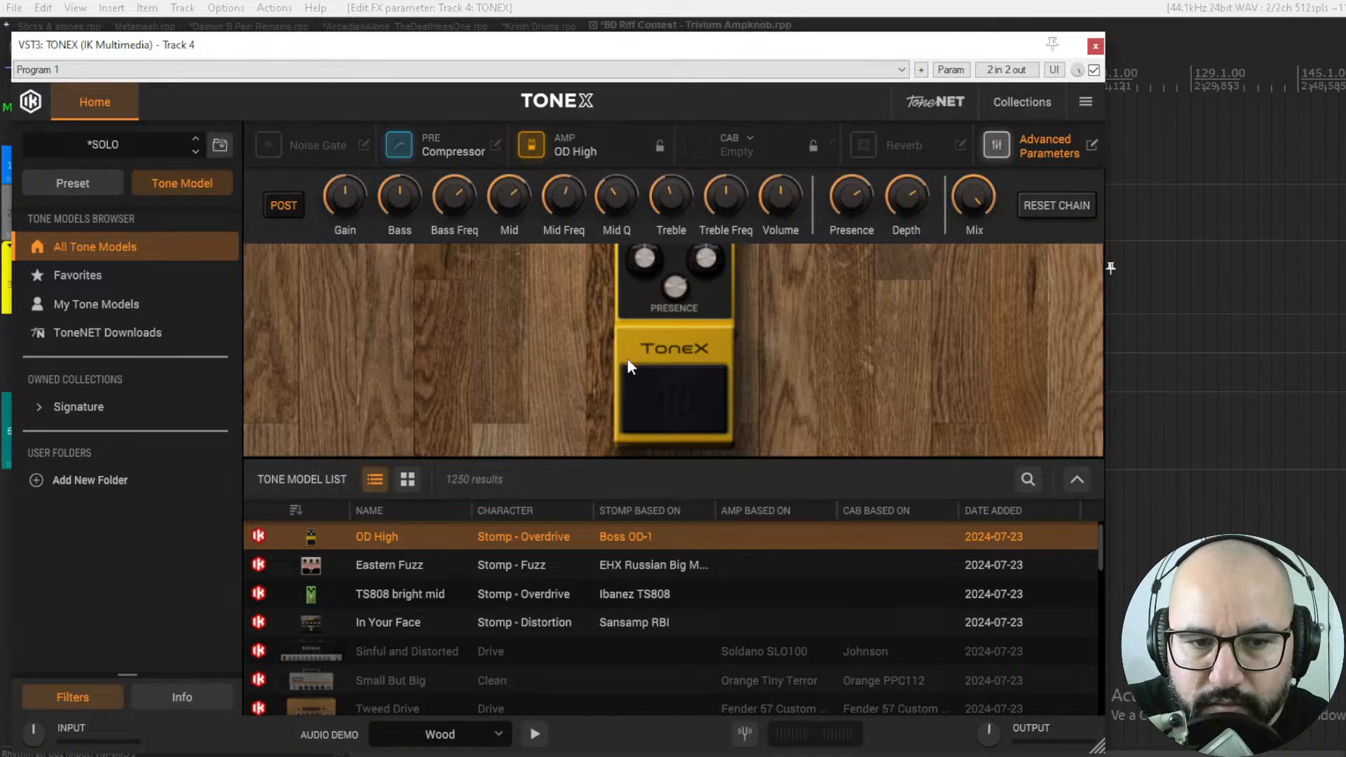
scroll(436, 553, down, 3)
scroll(443, 545, up, 1)
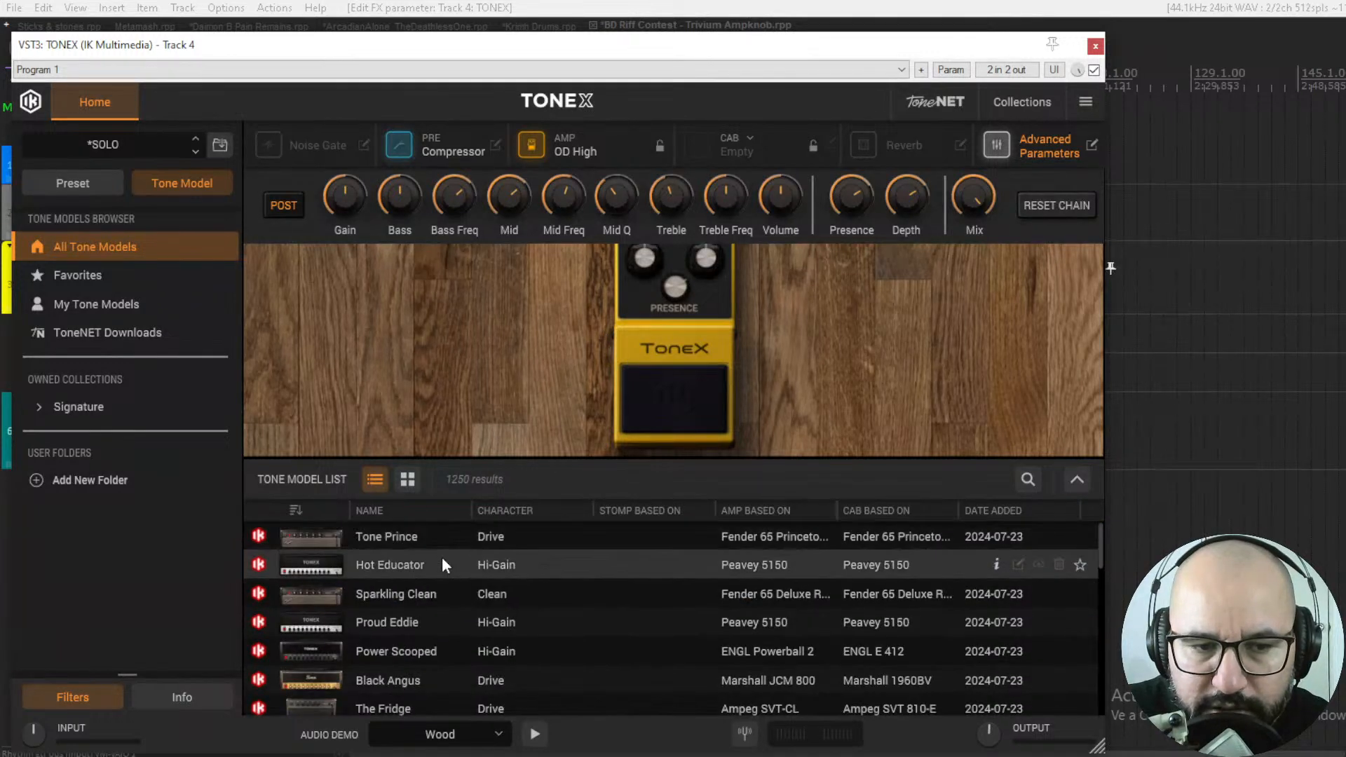
click(439, 564)
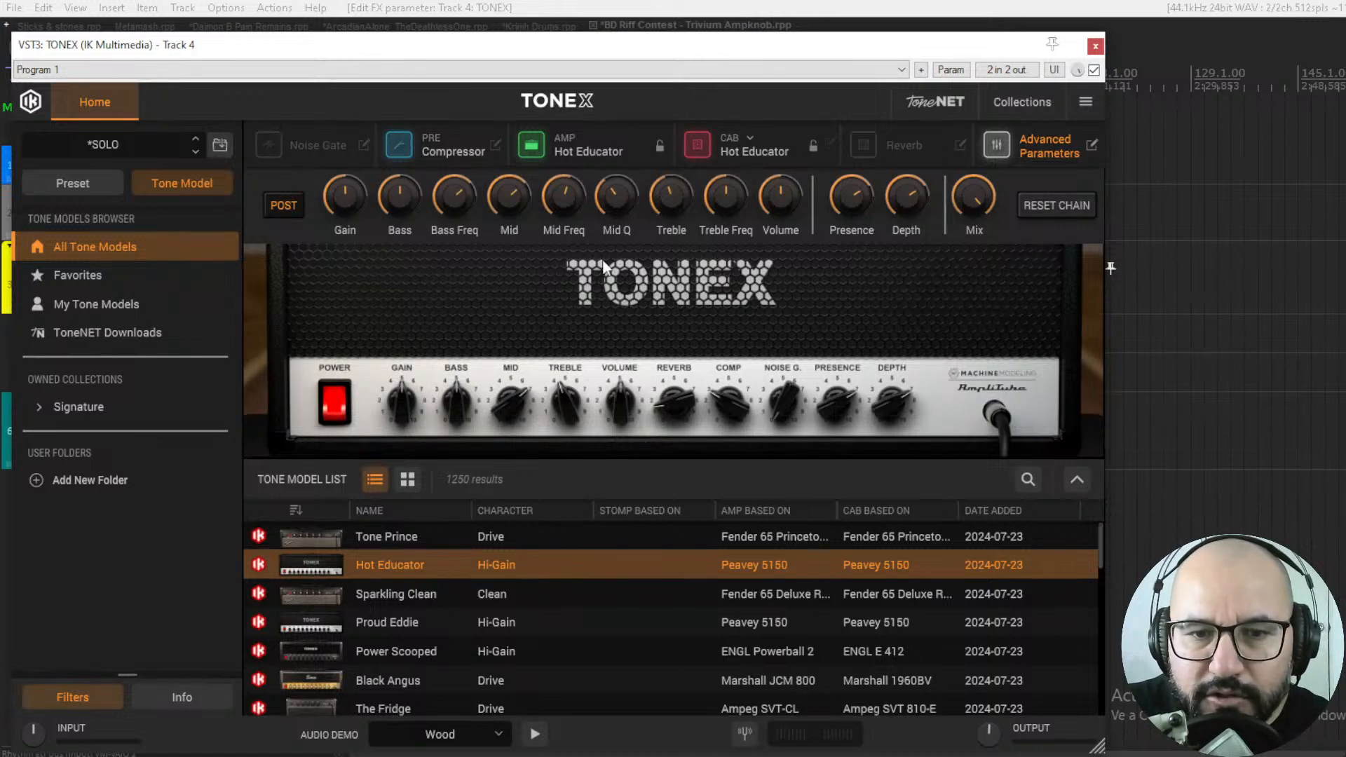
click(1082, 153)
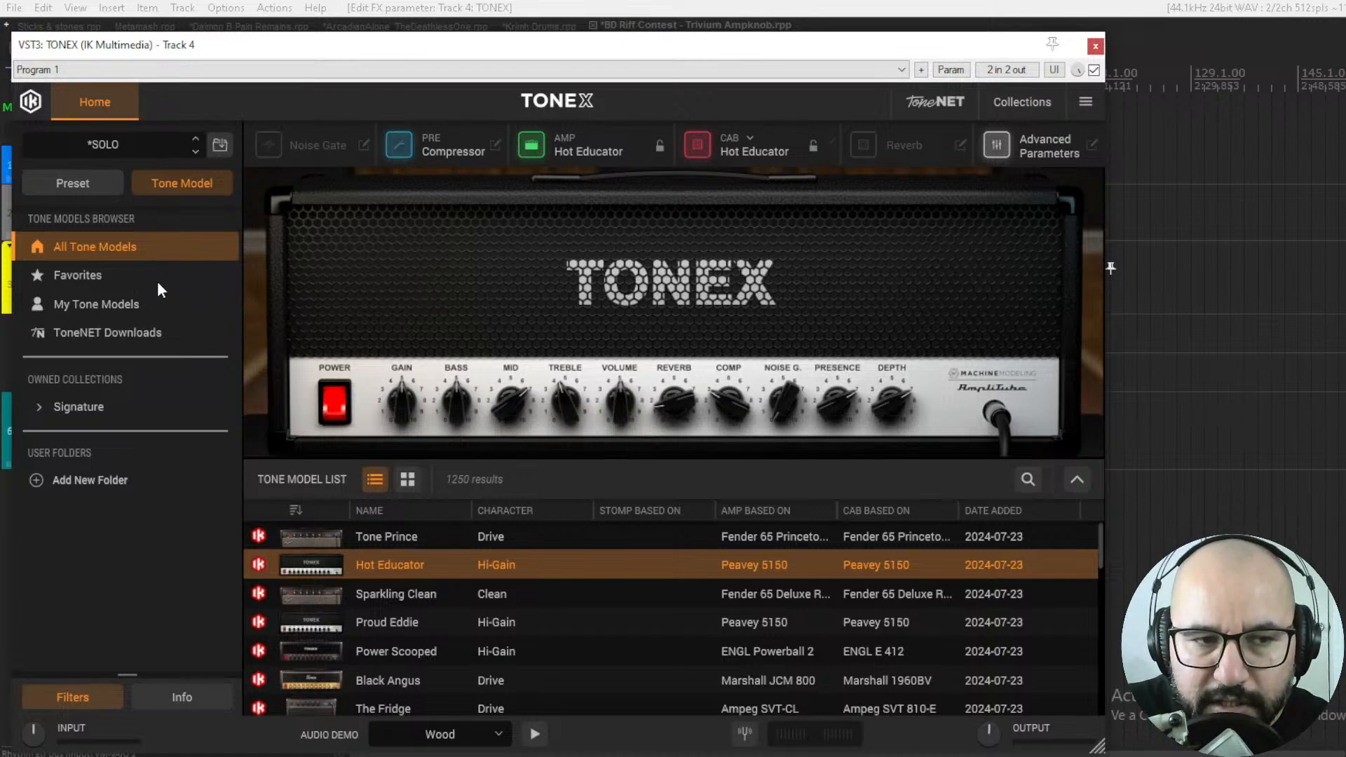
View the My Tone Models collection and return to All Tone Models.
click(135, 306)
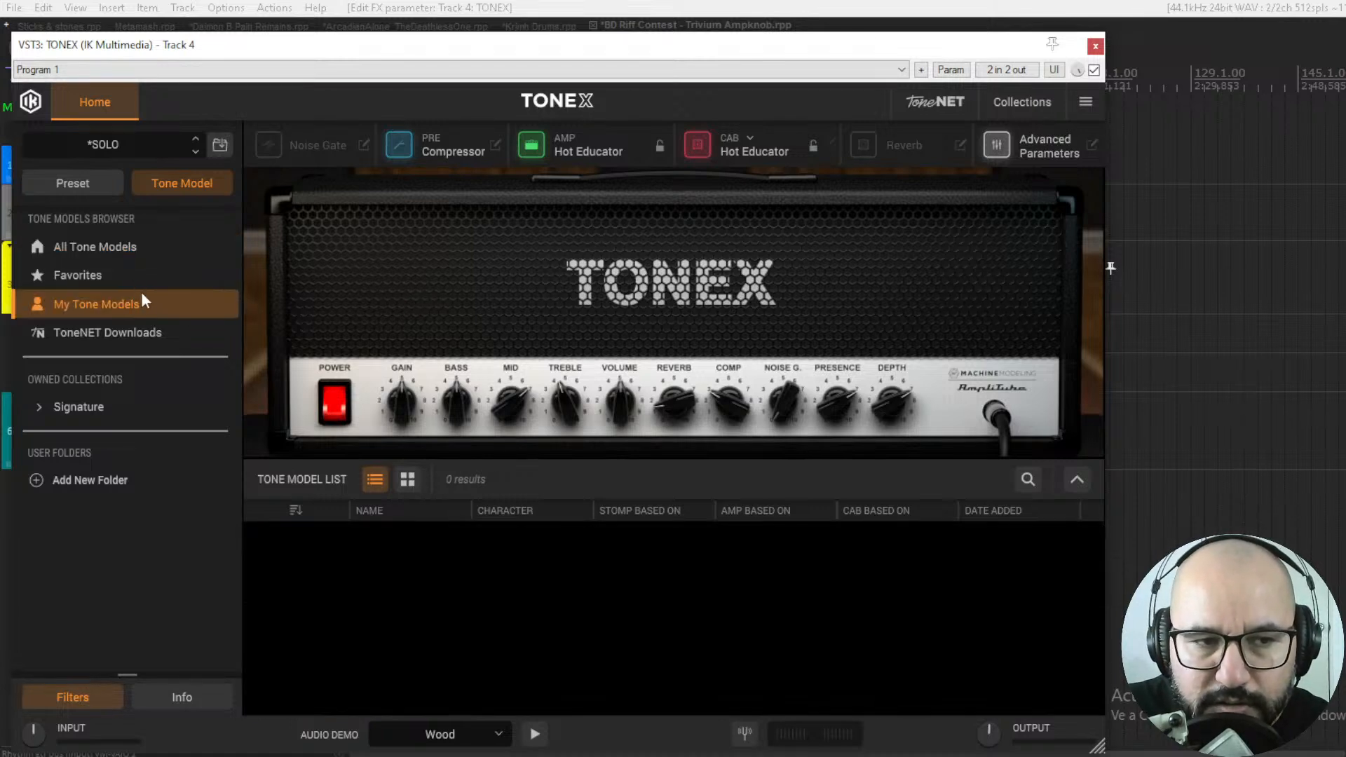
click(97, 246)
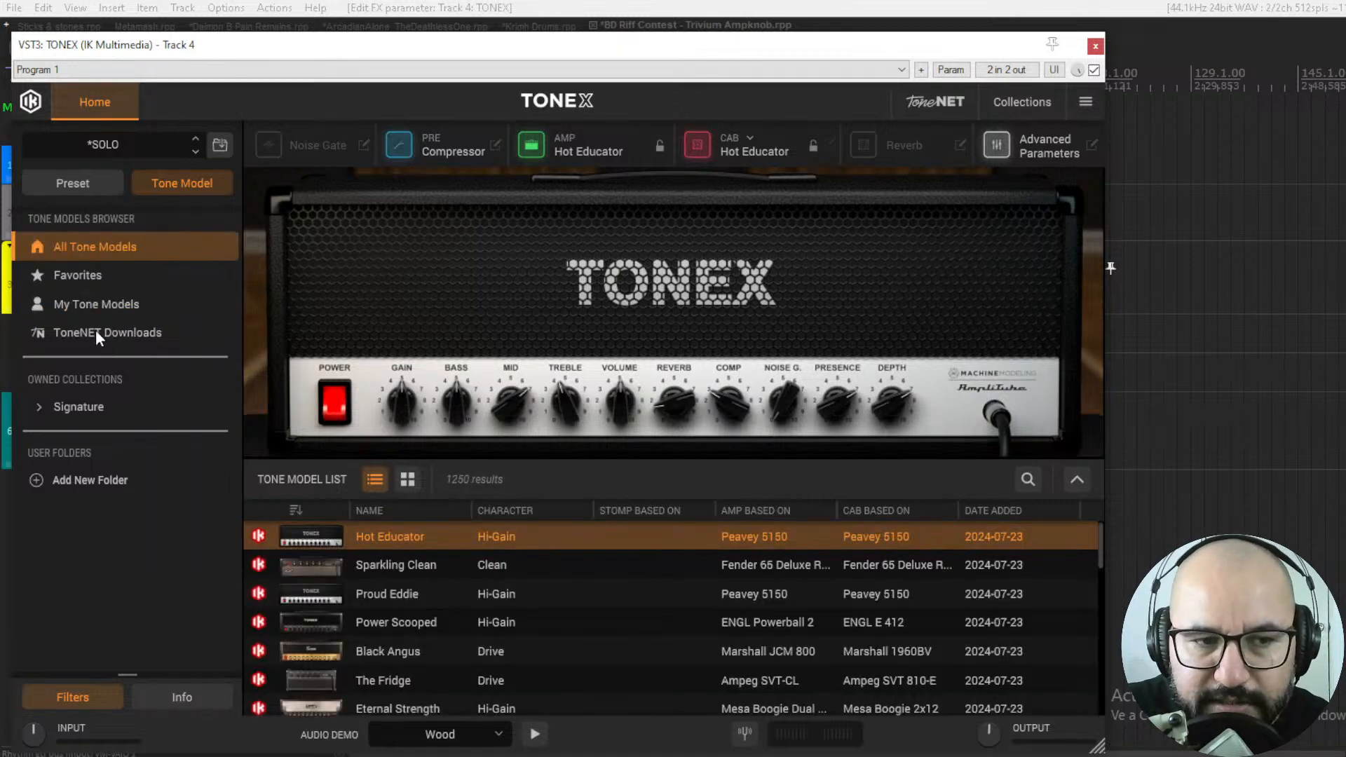
View the preset list, expand the Signature collection, and check the ToneNET Downloads and My Tone Models categories.
click(73, 186)
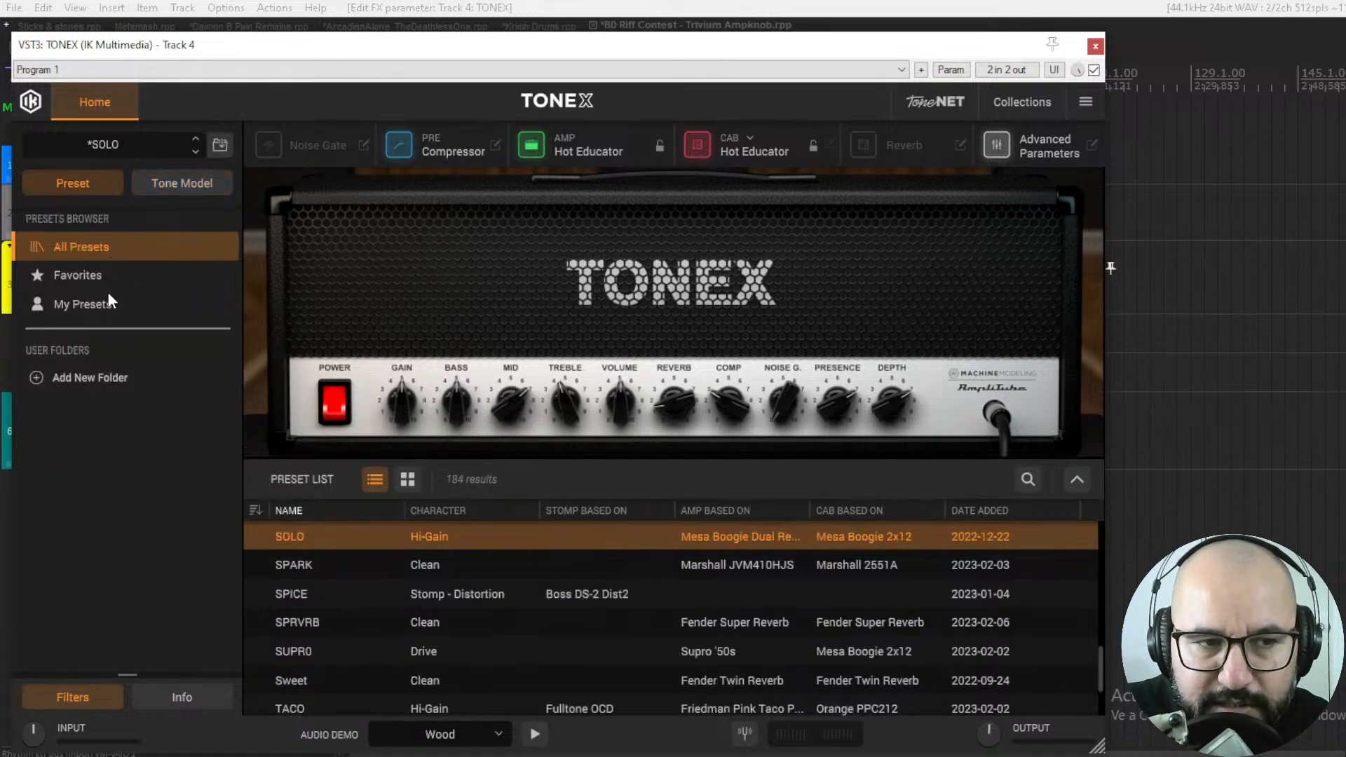
click(161, 182)
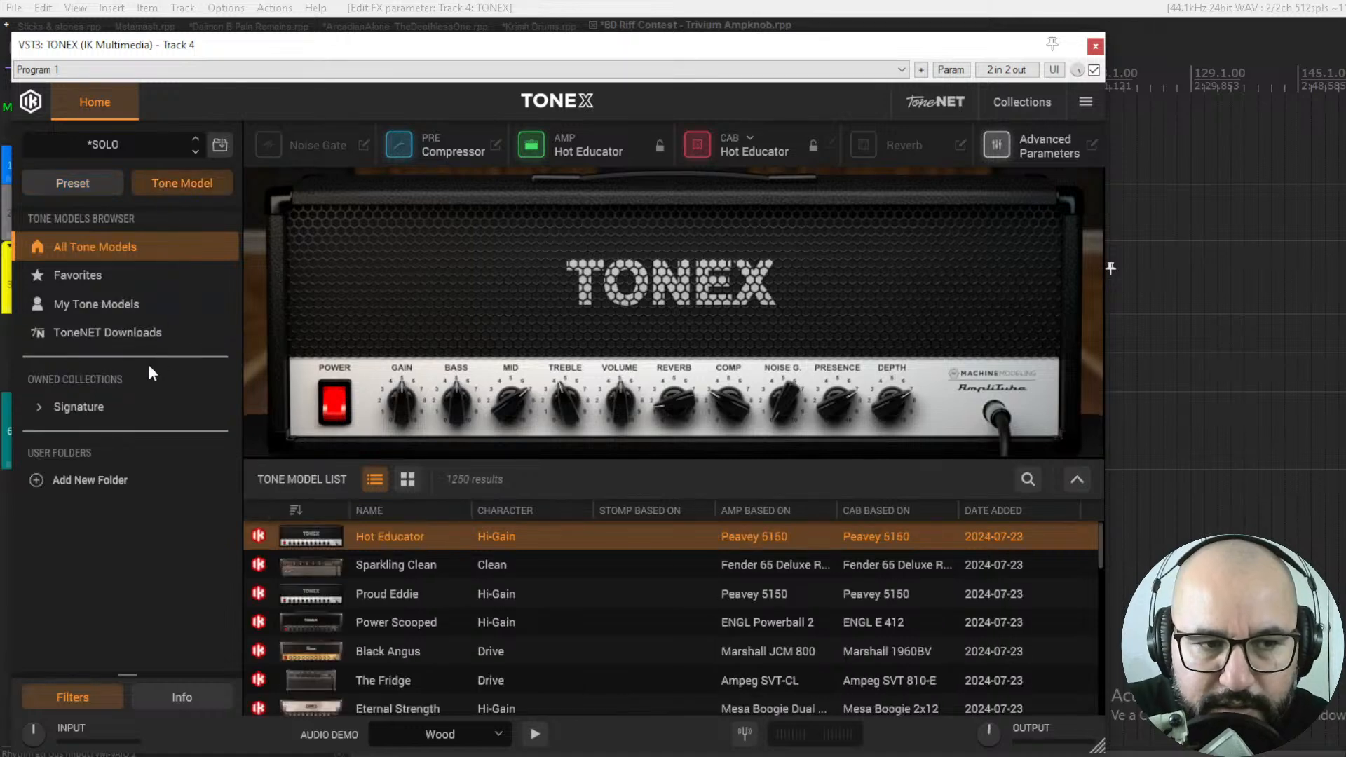
click(89, 409)
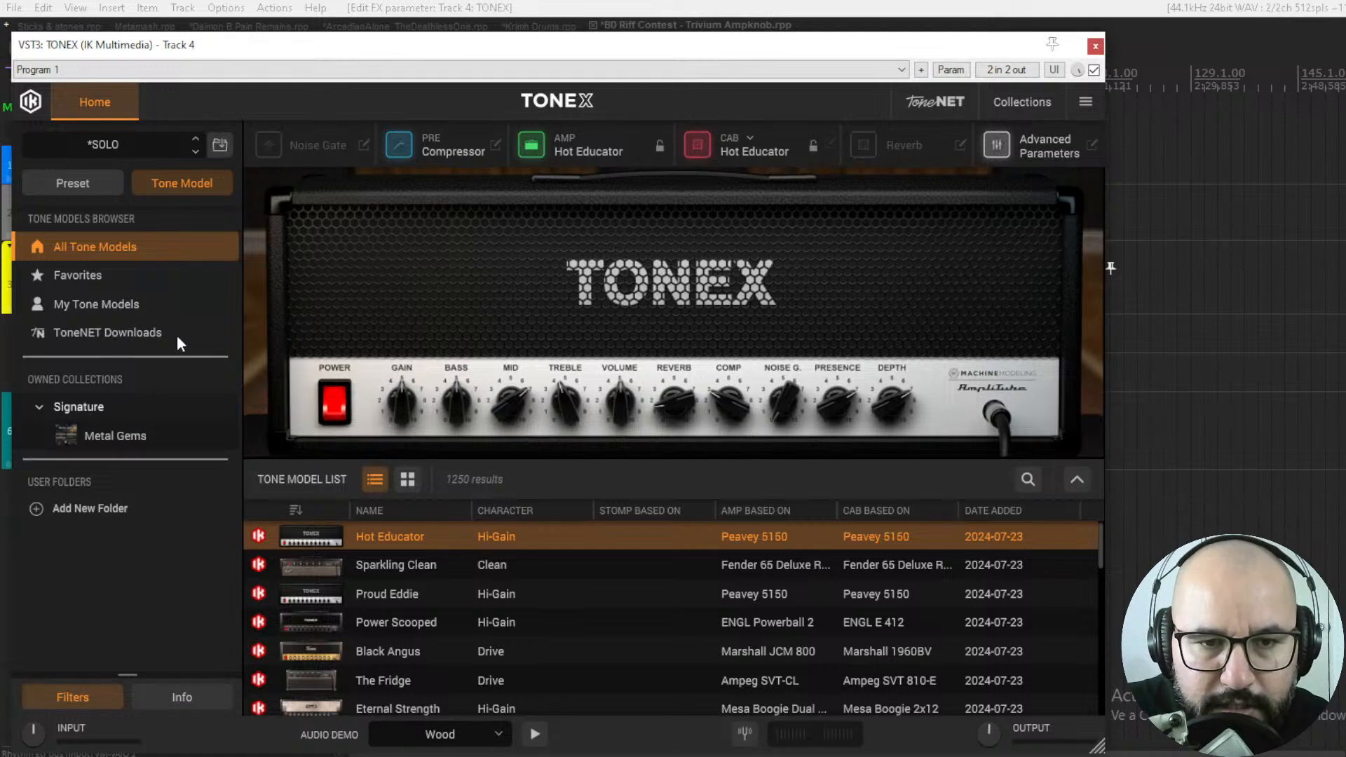
click(113, 335)
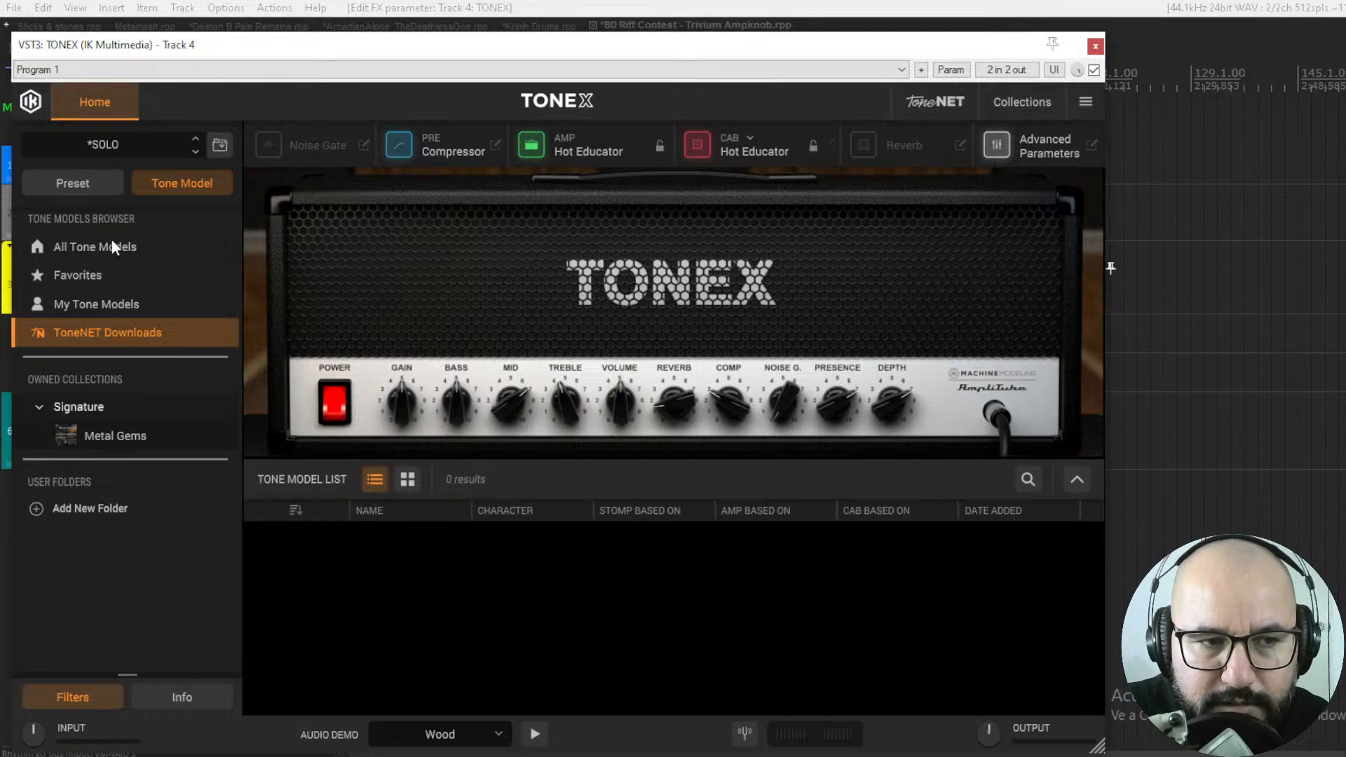
click(97, 306)
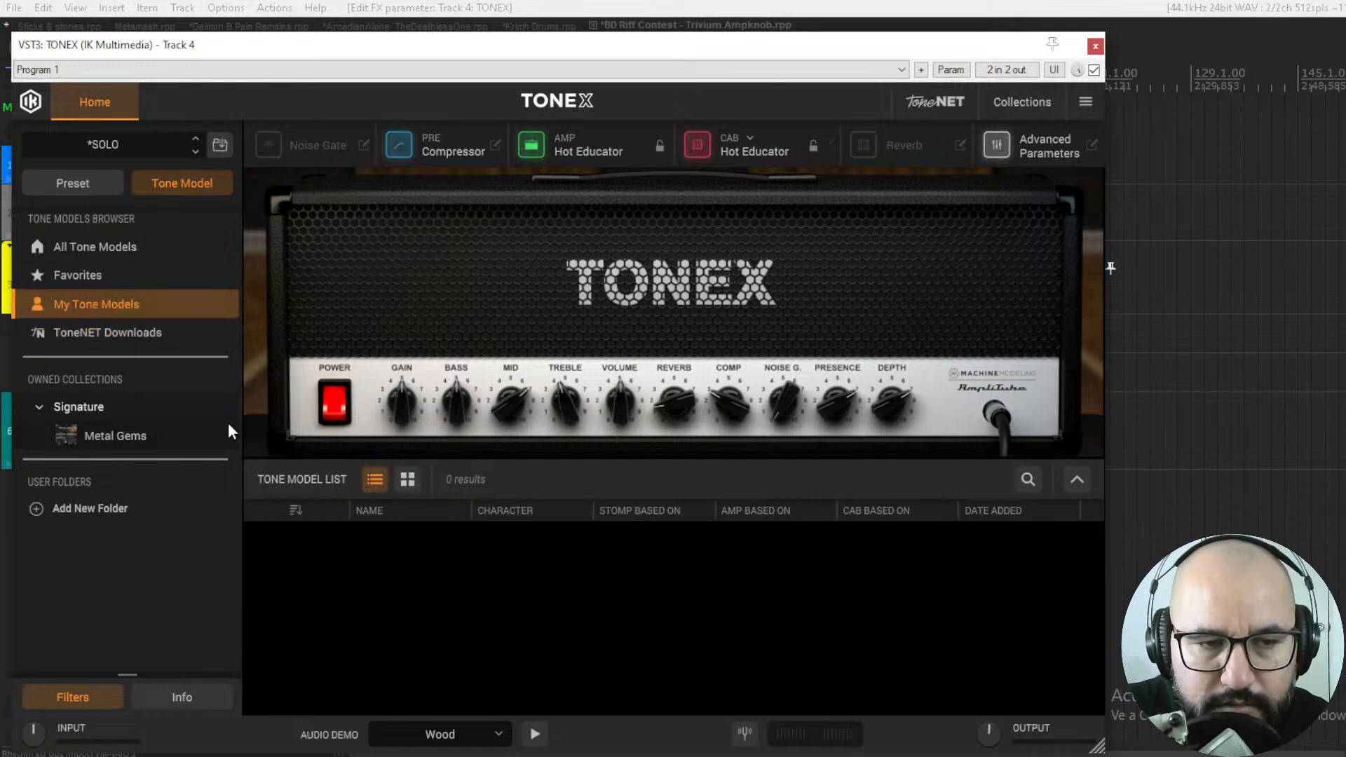
Load the Sparkling Clean tone model from the All Tone Models list.
click(365, 565)
scroll(692, 631, down, 1)
scroll(689, 621, up, 2)
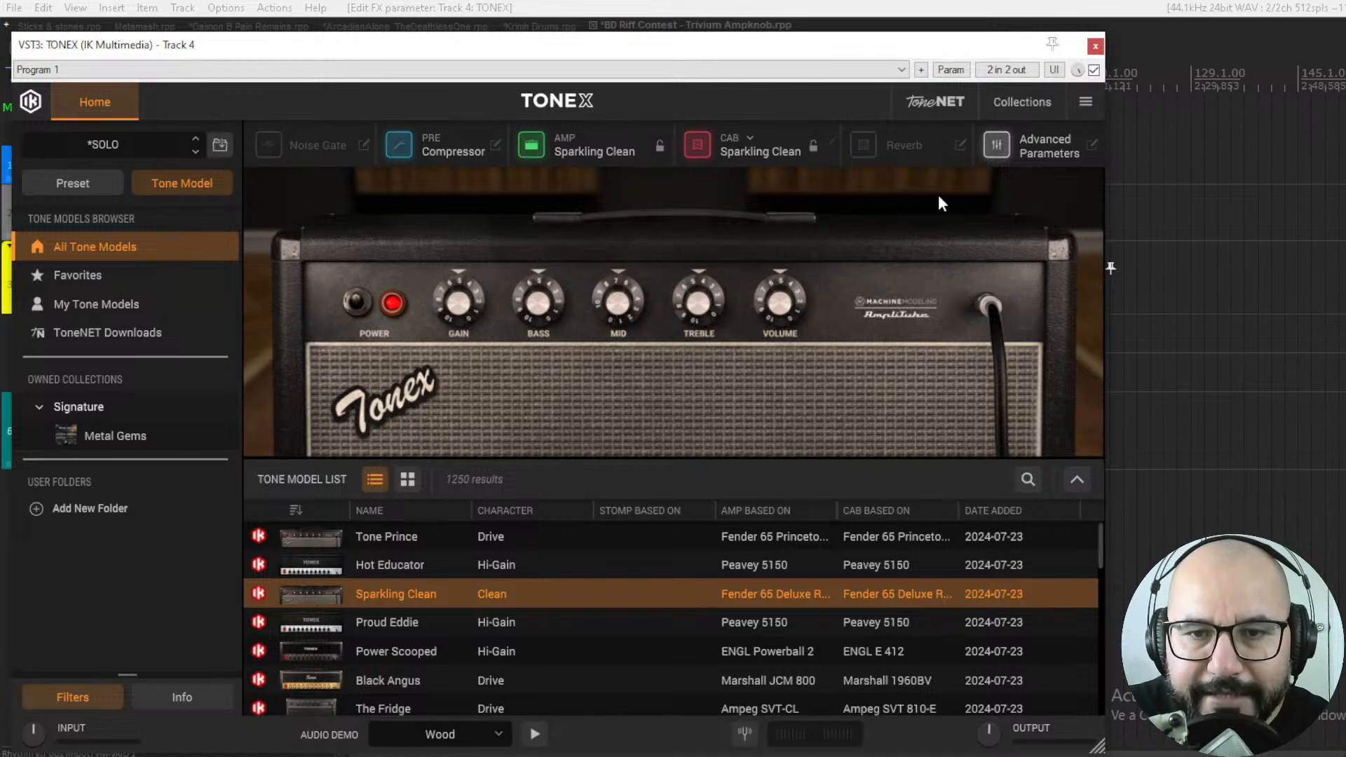
View the purchasable TONEX collections and return to the home page.
click(1016, 101)
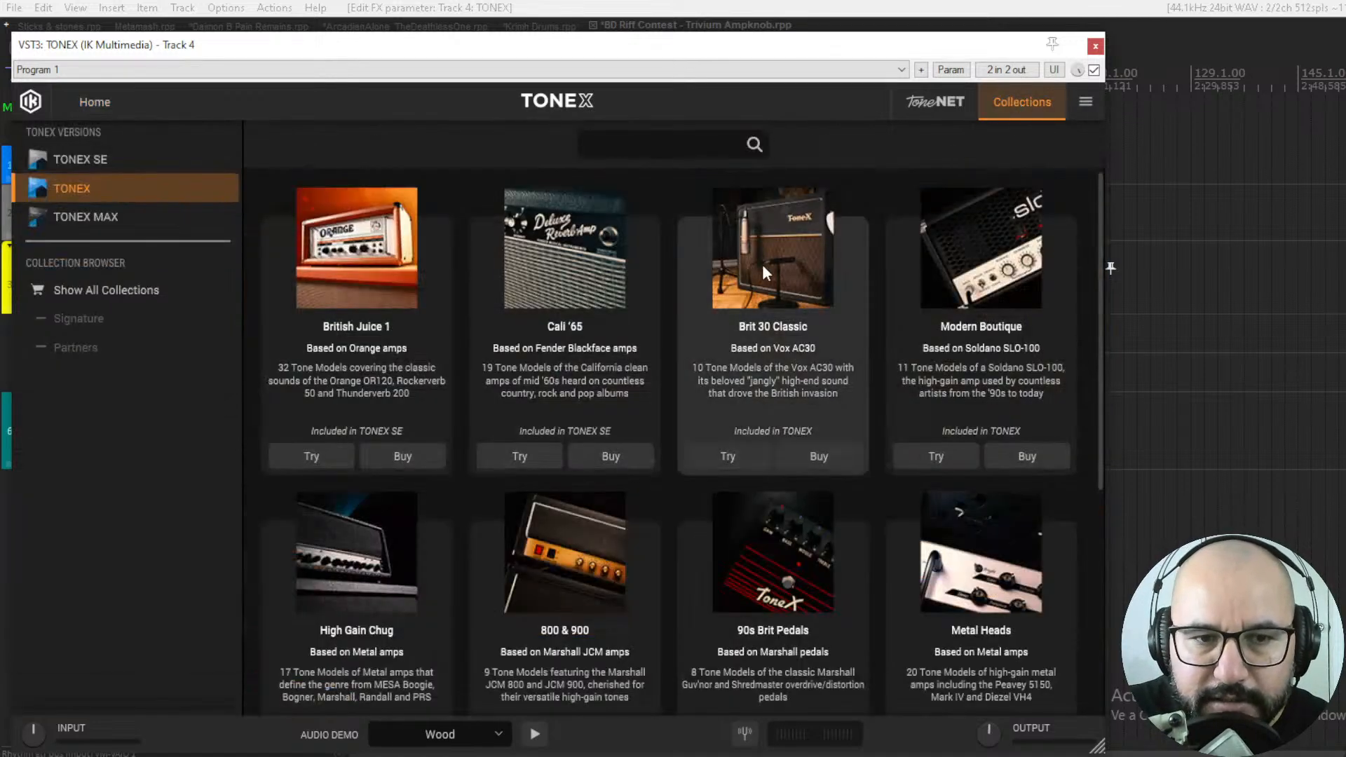
mouse_move(1099, 326)
mouse_down()
mouse_move(1100, 460)
mouse_move(1087, 309)
mouse_up()
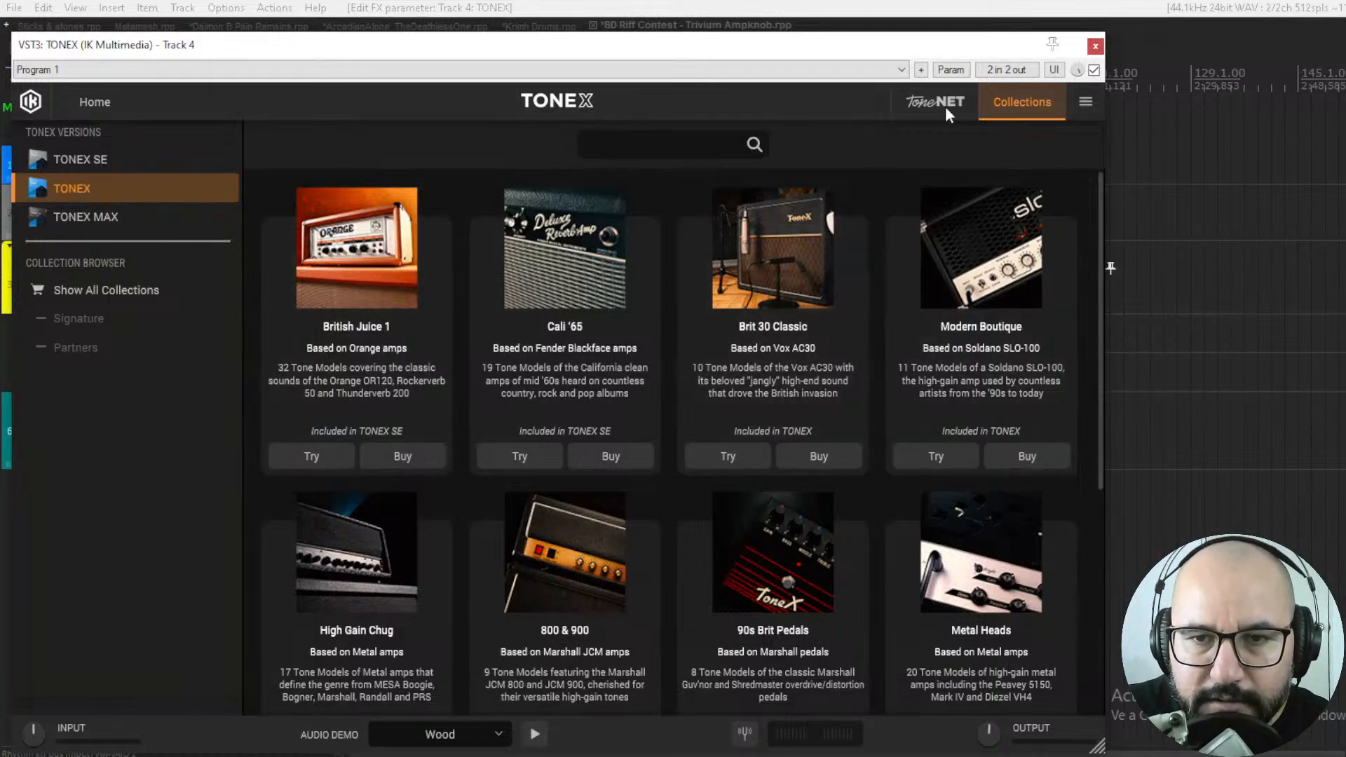
click(98, 103)
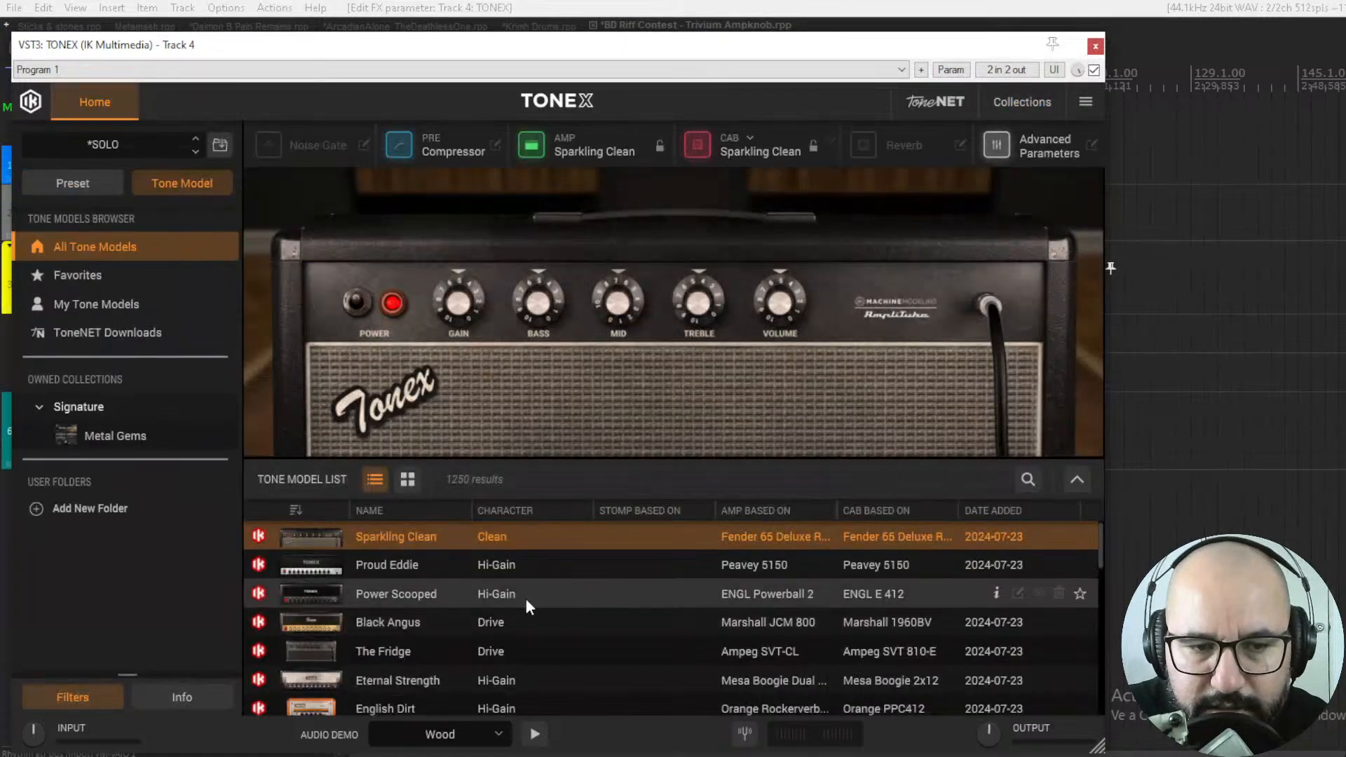
Audition the Hot Educator and Proud Eddie tone models, adjusting the gain on each amp.
scroll(522, 600, up, 1)
click(457, 566)
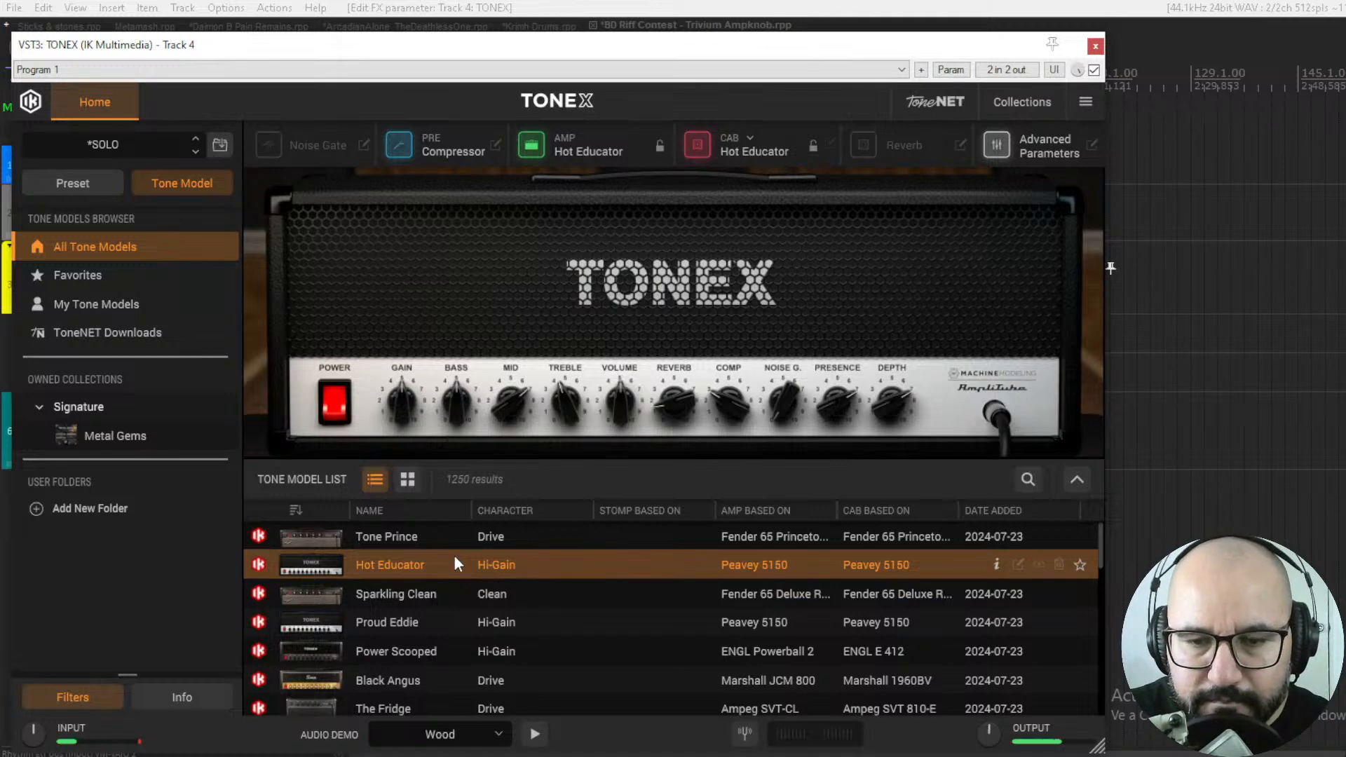
mouse_move(398, 395)
mouse_down()
mouse_move(412, 312)
mouse_move(405, 394)
mouse_up()
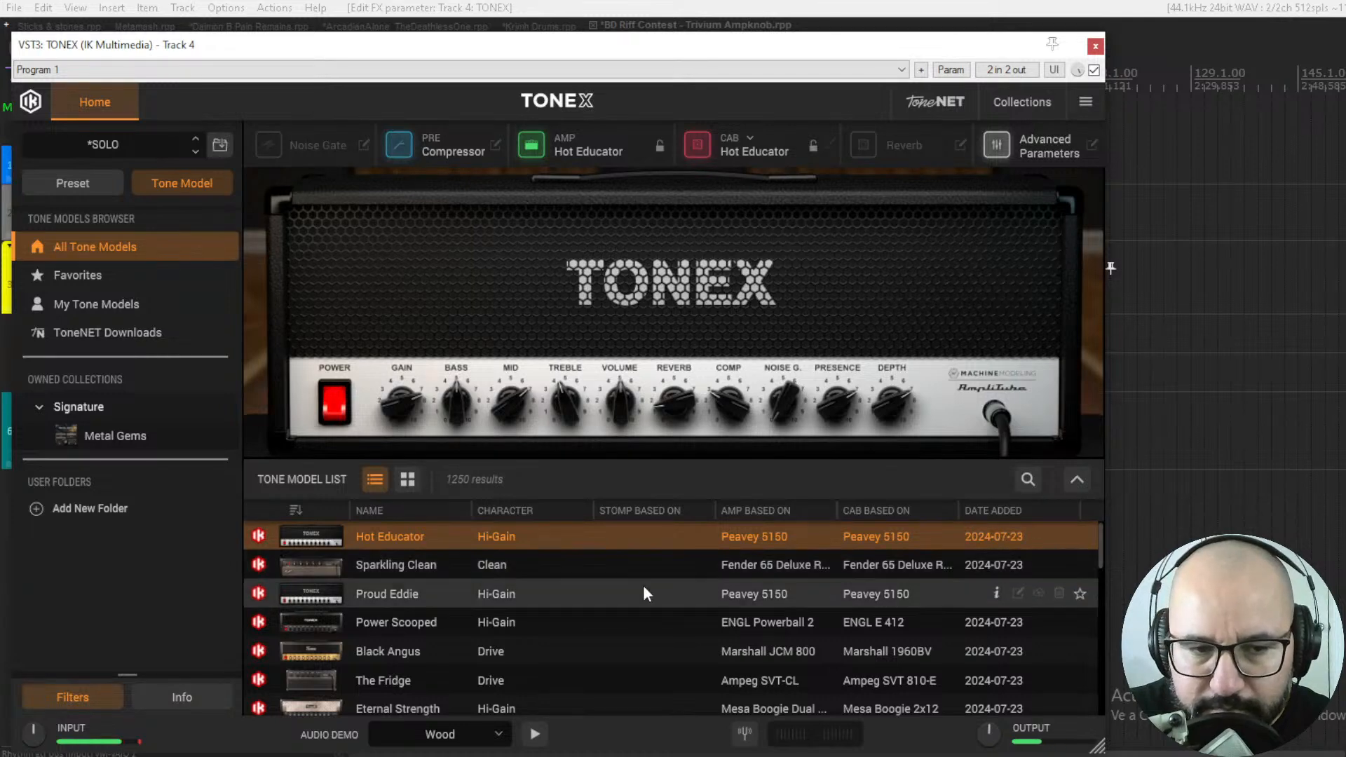
click(435, 594)
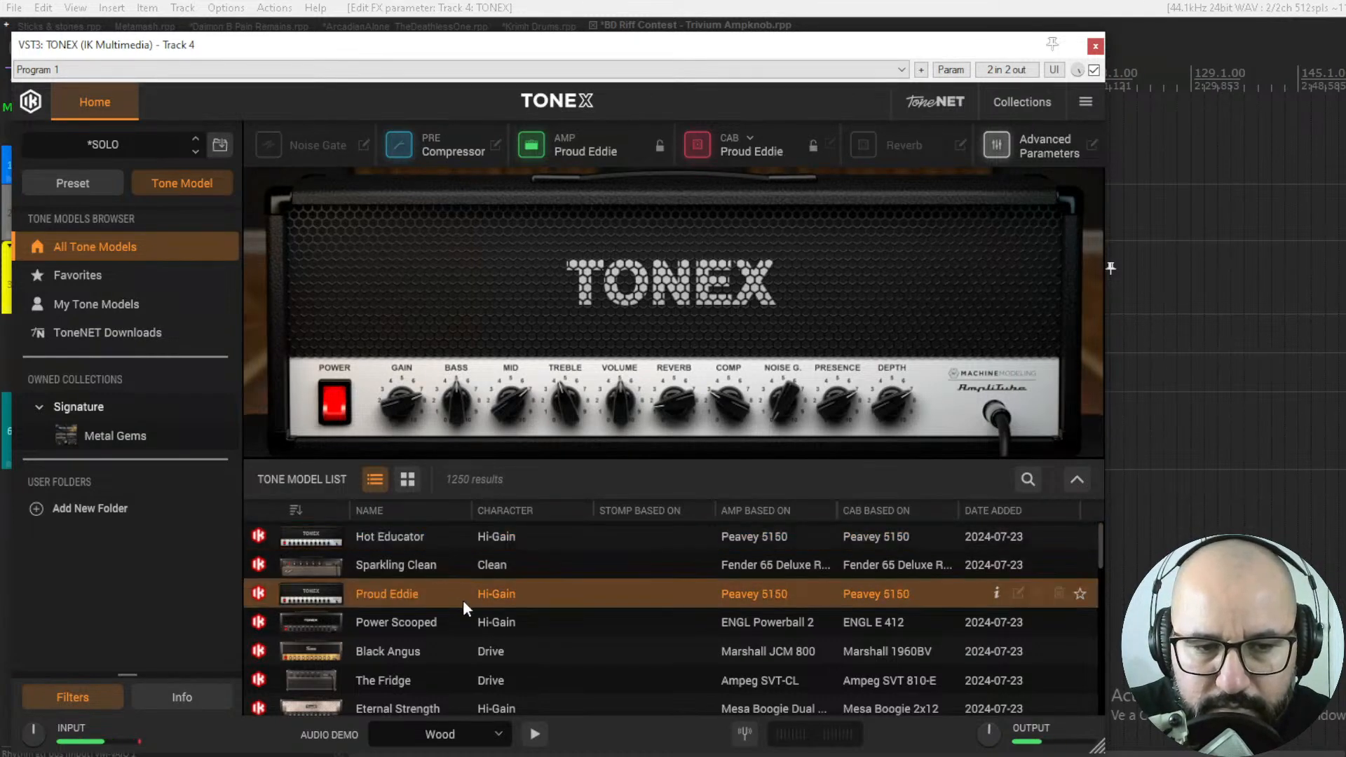
mouse_move(404, 397)
mouse_down()
mouse_move(422, 331)
mouse_move(410, 377)
mouse_up()
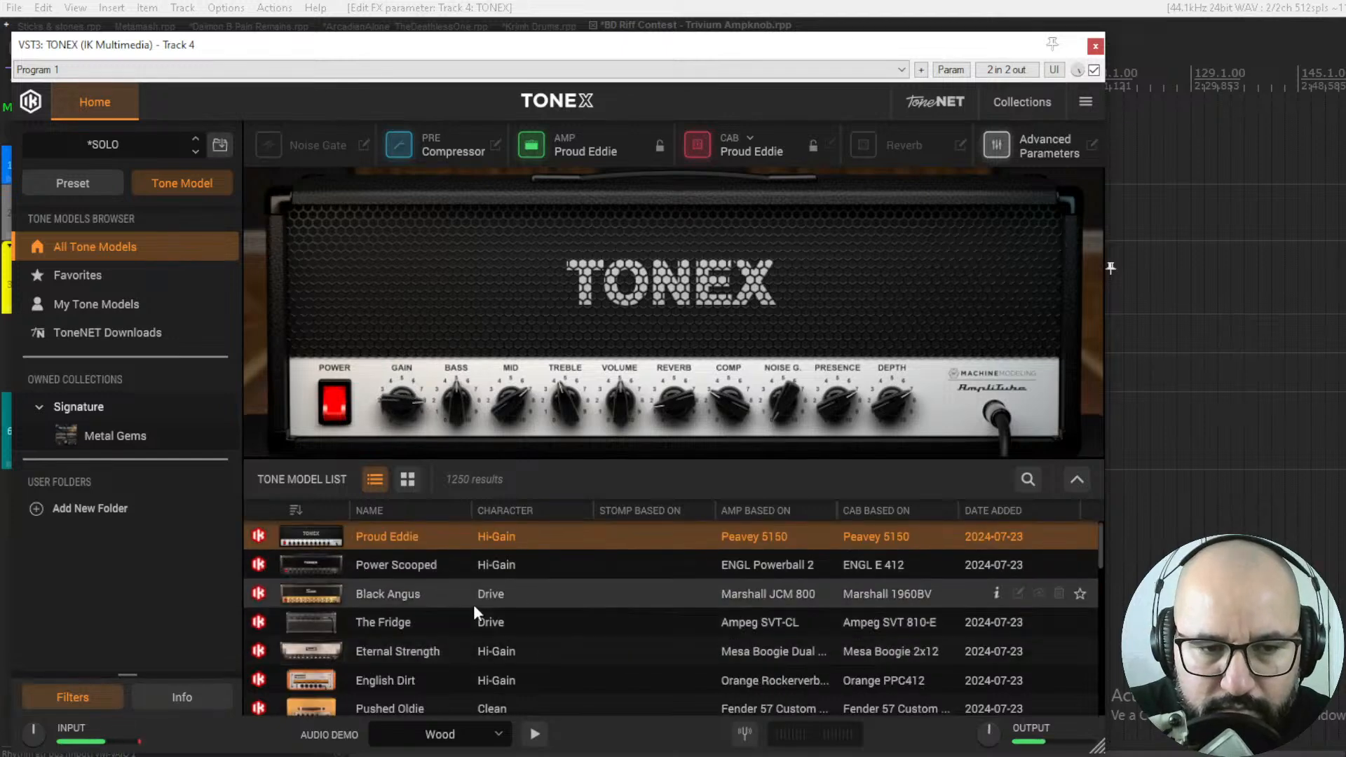
Audition the Black Angus, Eternal Strength, English Dirt and Thunder Luck tone models, trying the gain on English Dirt.
click(441, 595)
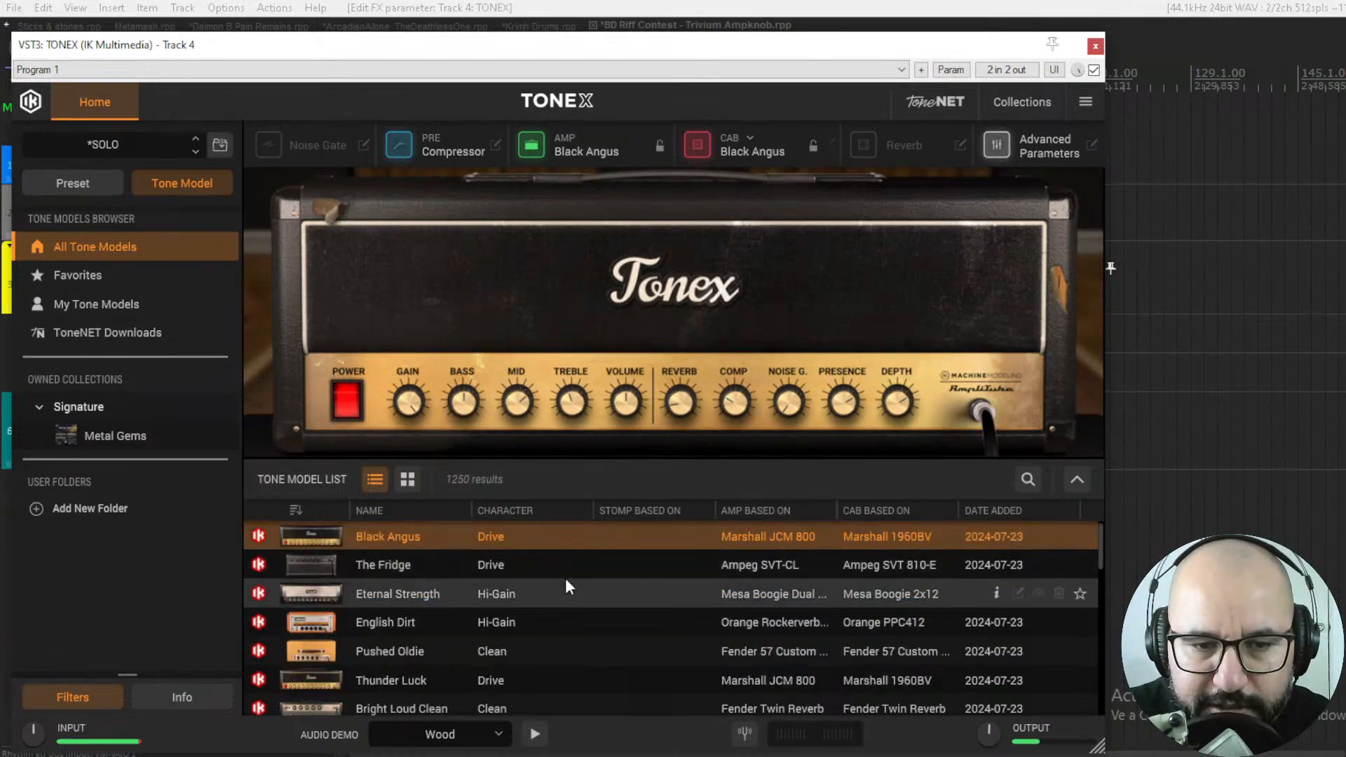
click(419, 595)
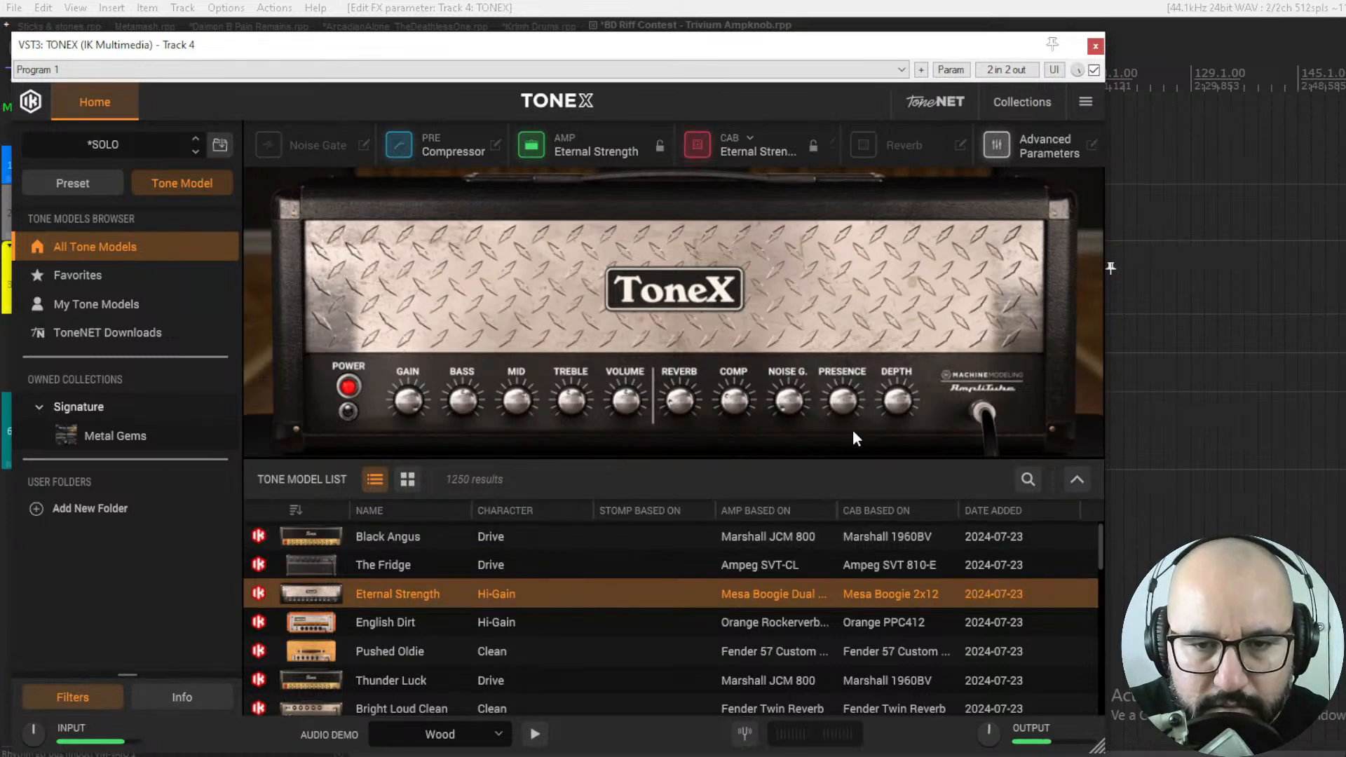
mouse_move(409, 399)
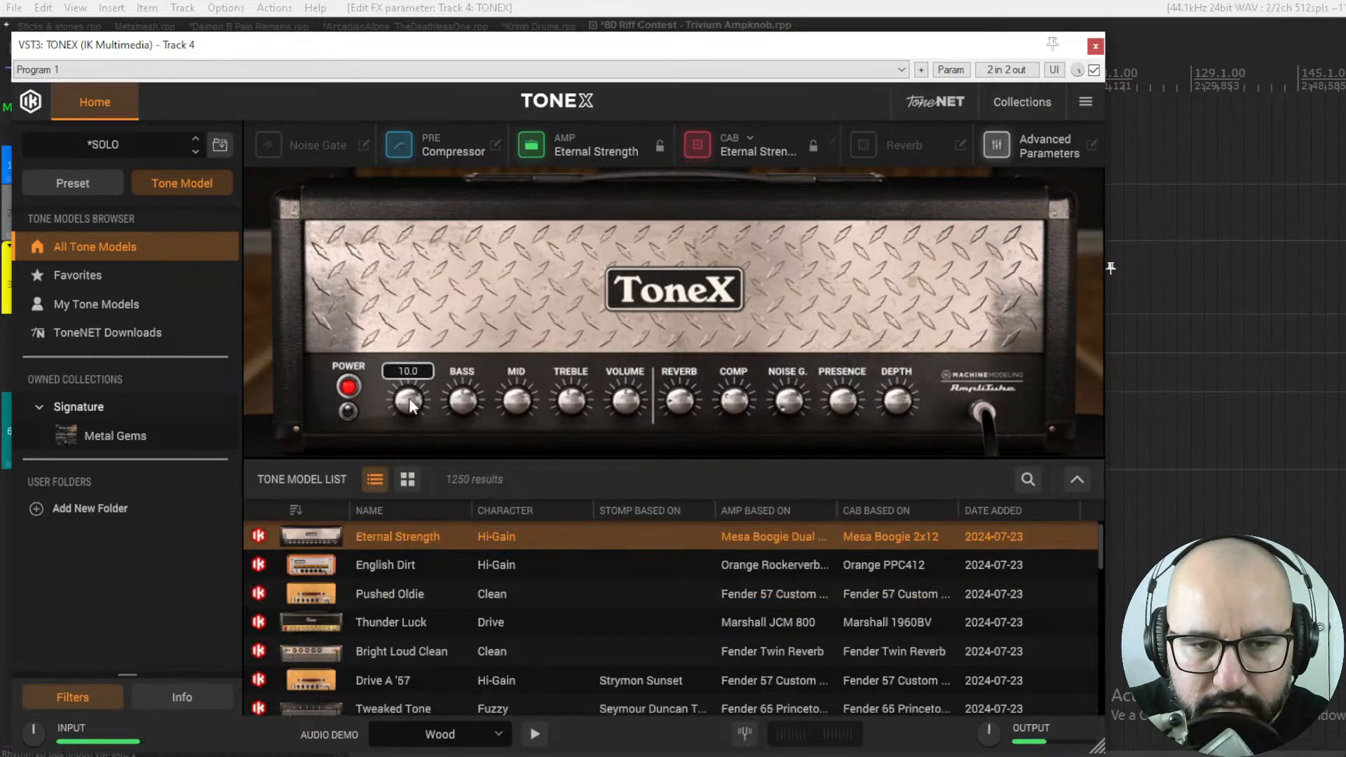
click(436, 563)
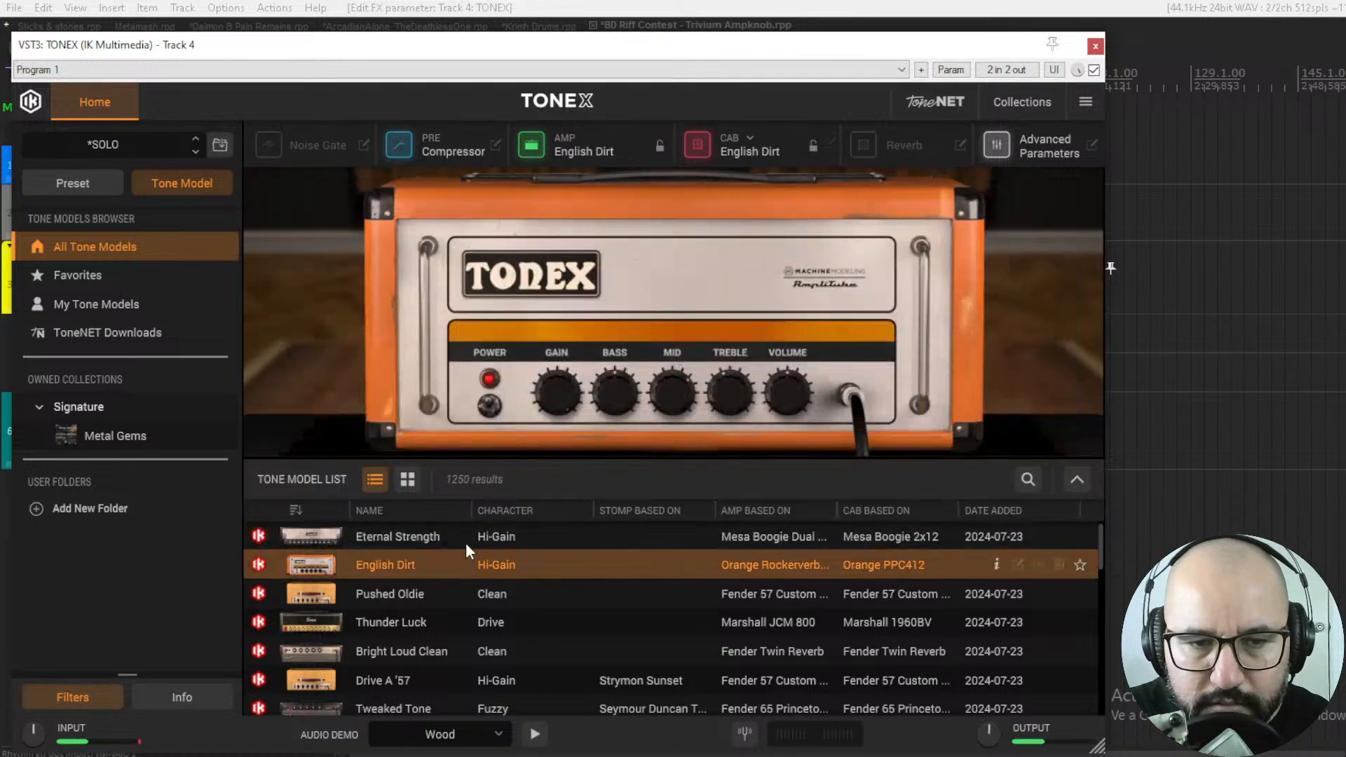
mouse_move(554, 401)
drag(553, 402, 589, 397)
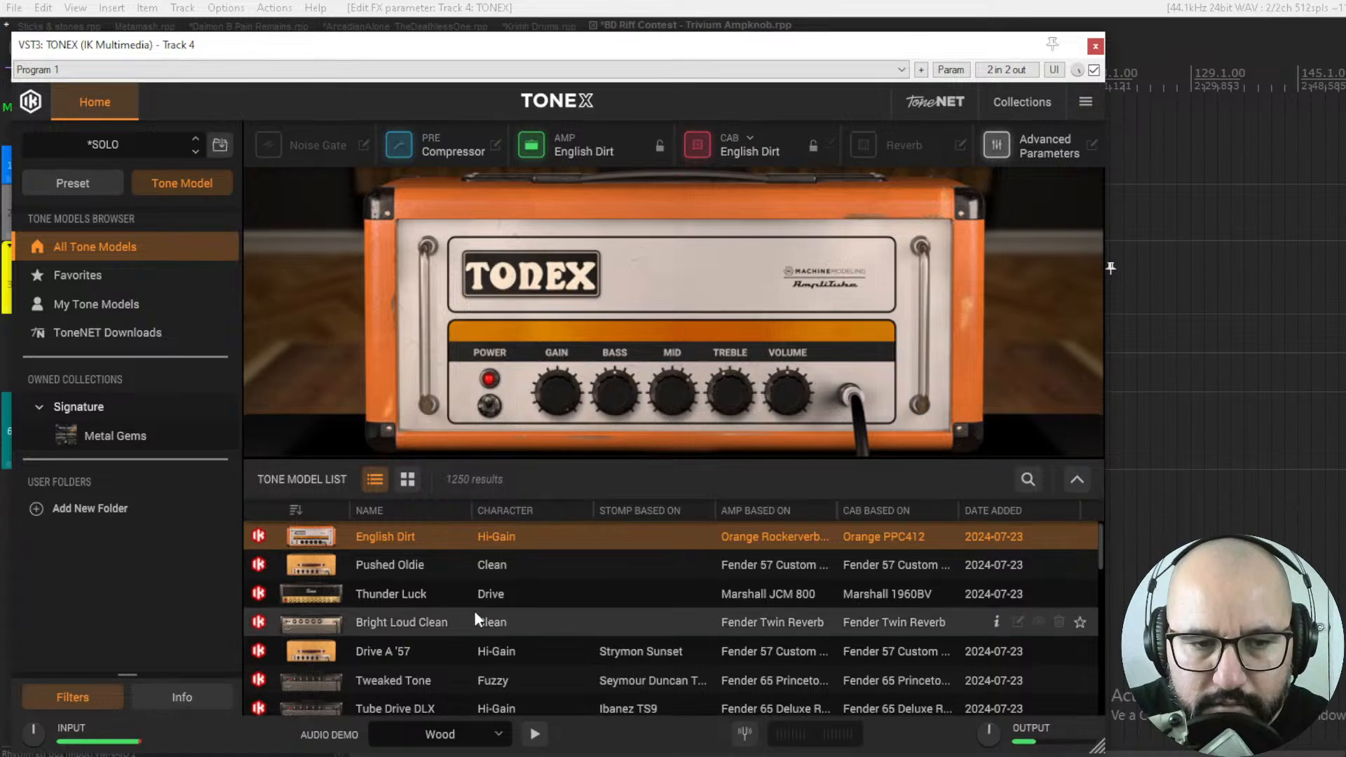
click(427, 596)
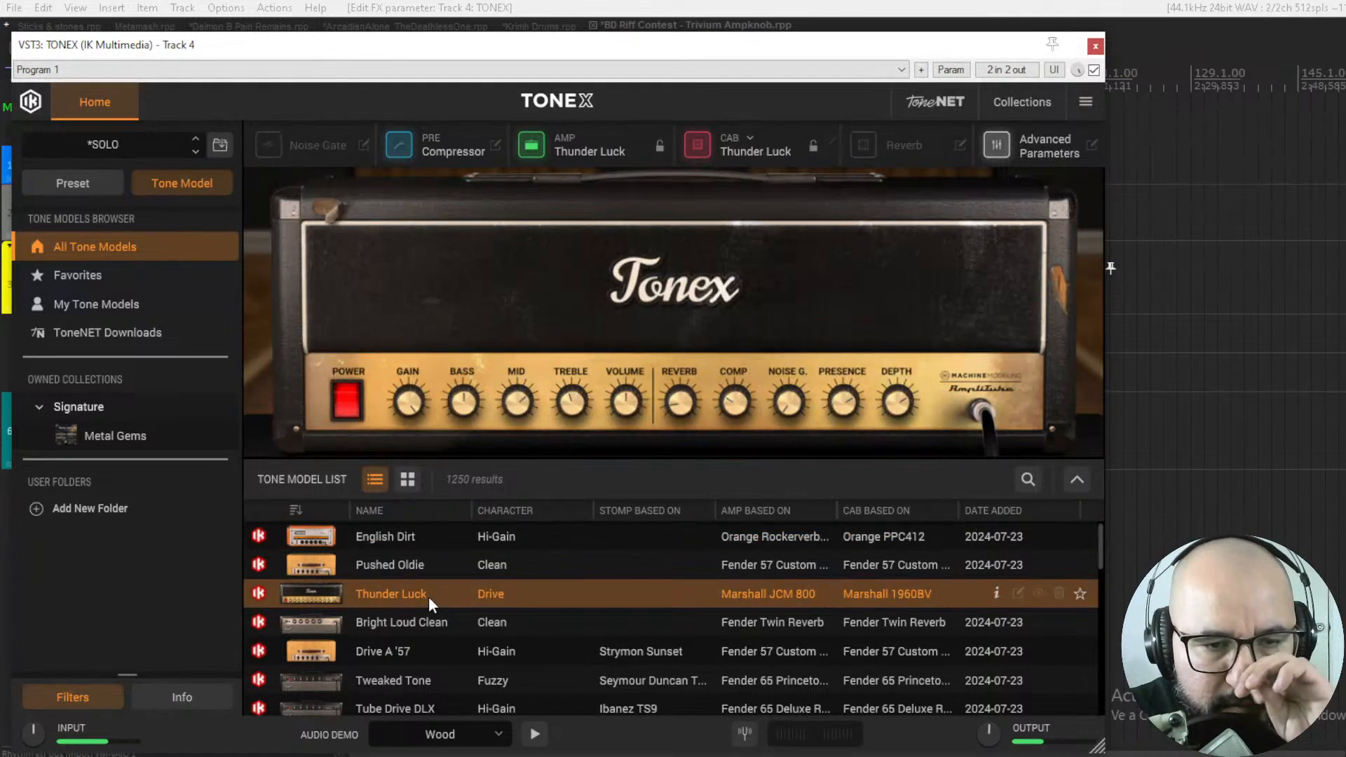
Look through the stomp and locked models in the tone model list, and preview the list in grid view.
scroll(475, 644, down, 1)
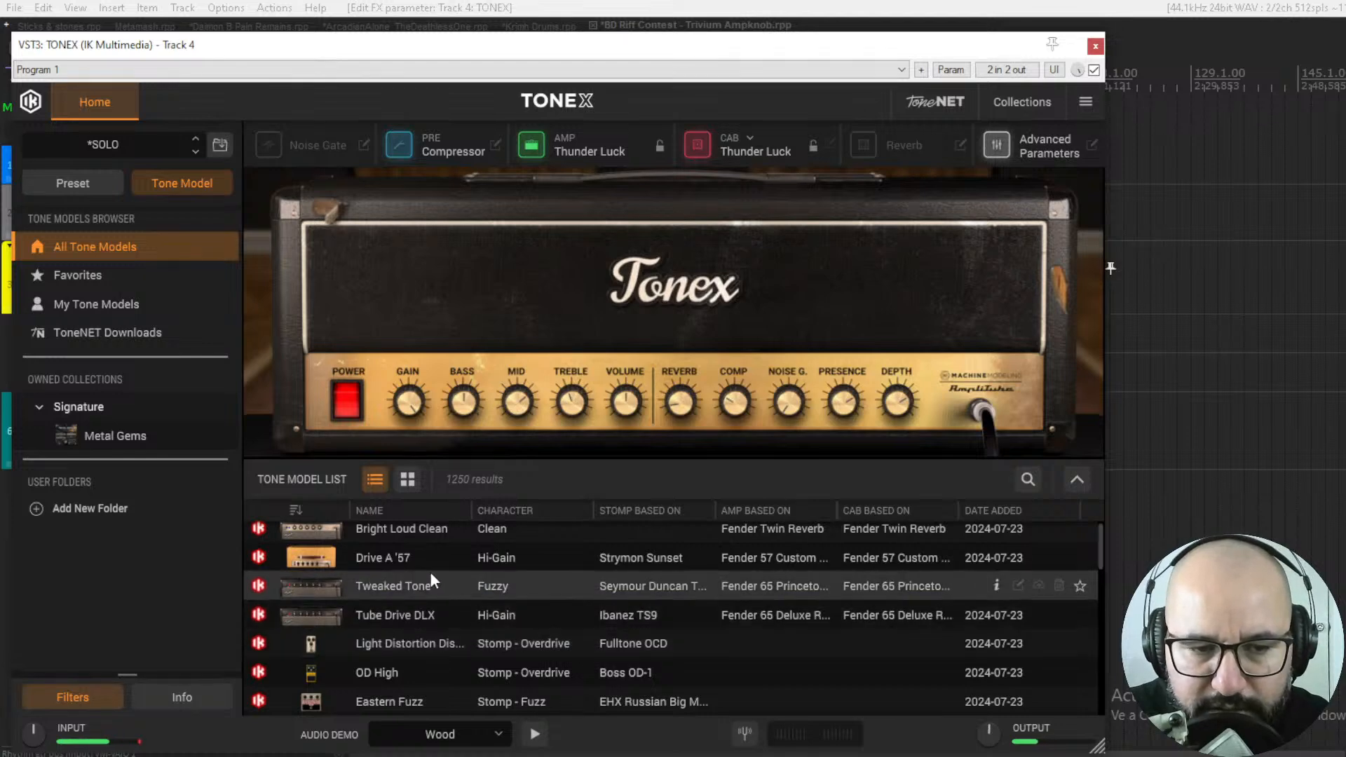
scroll(493, 611, down, 1)
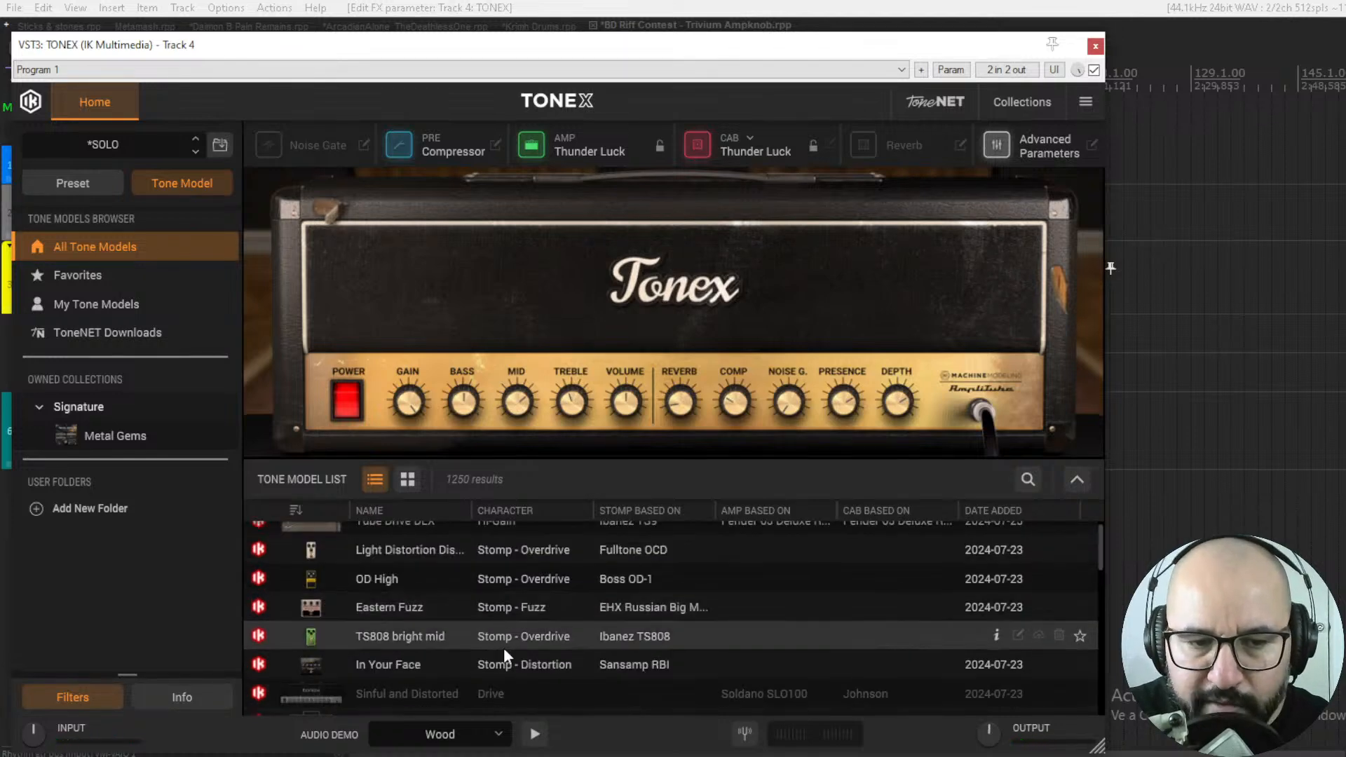
scroll(510, 646, down, 1)
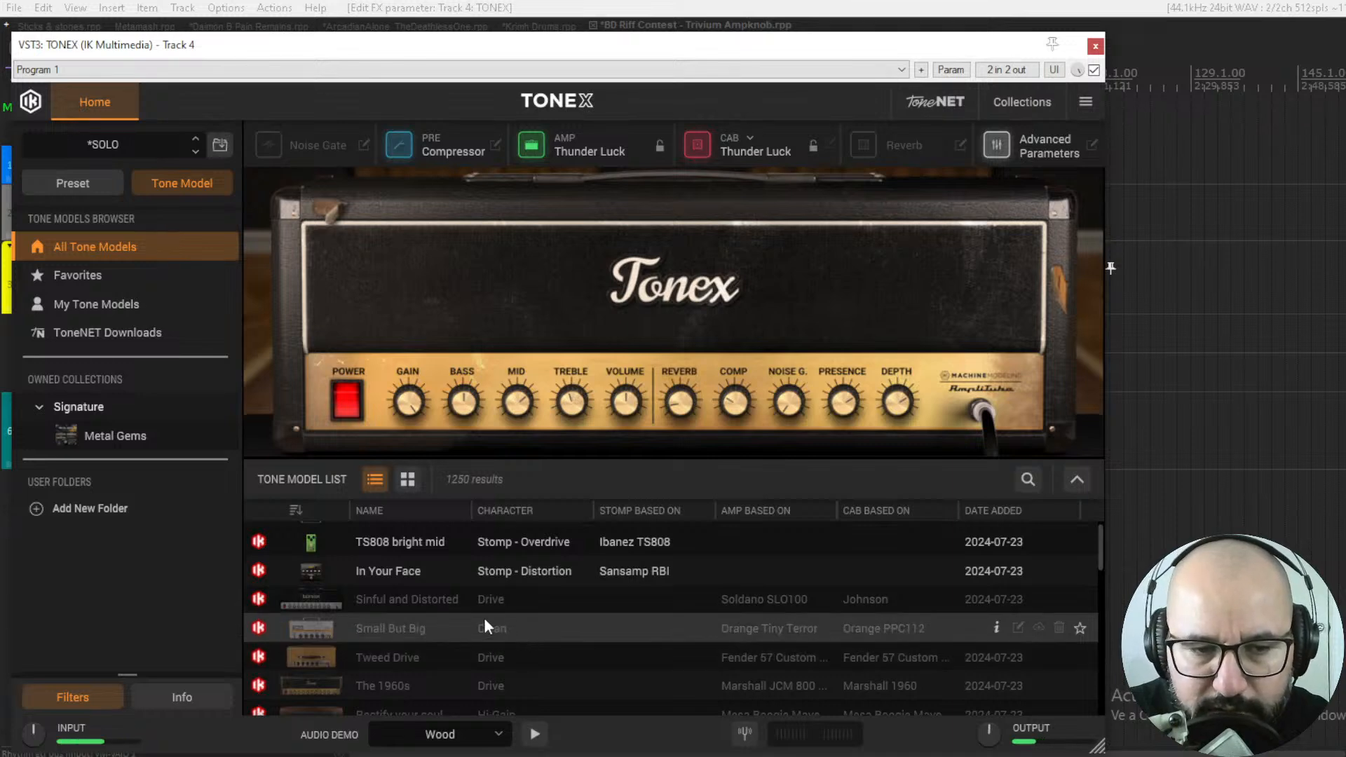
scroll(485, 620, up, 1)
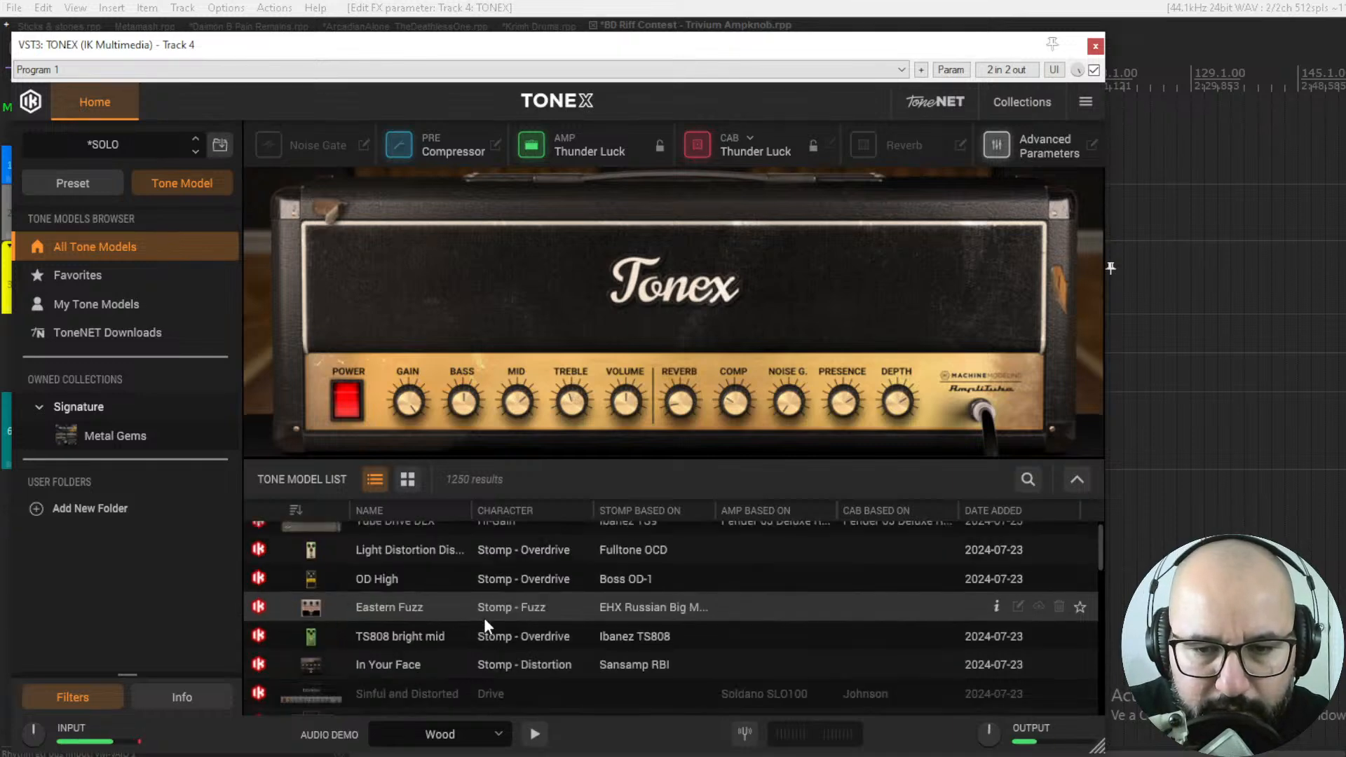
scroll(486, 603, down, 5)
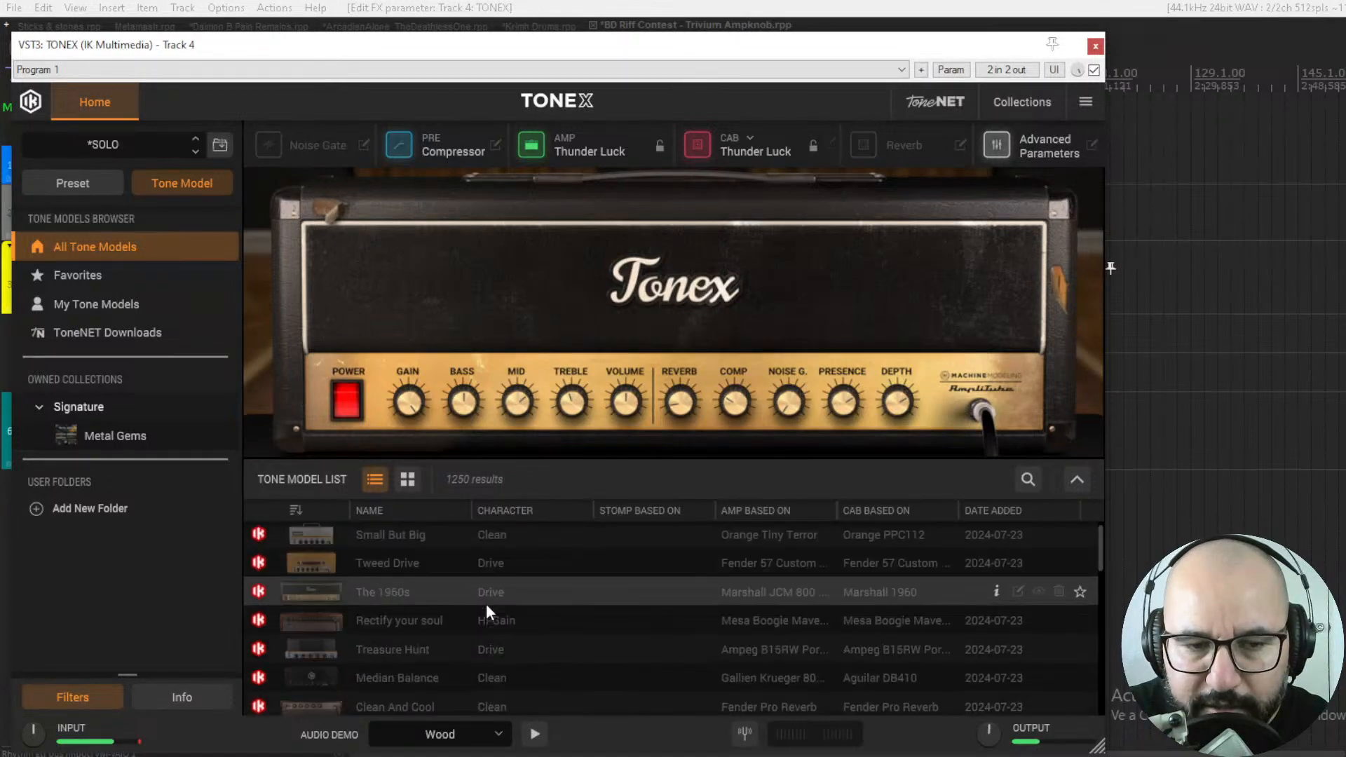
scroll(486, 603, down, 3)
scroll(1095, 553, down, 5)
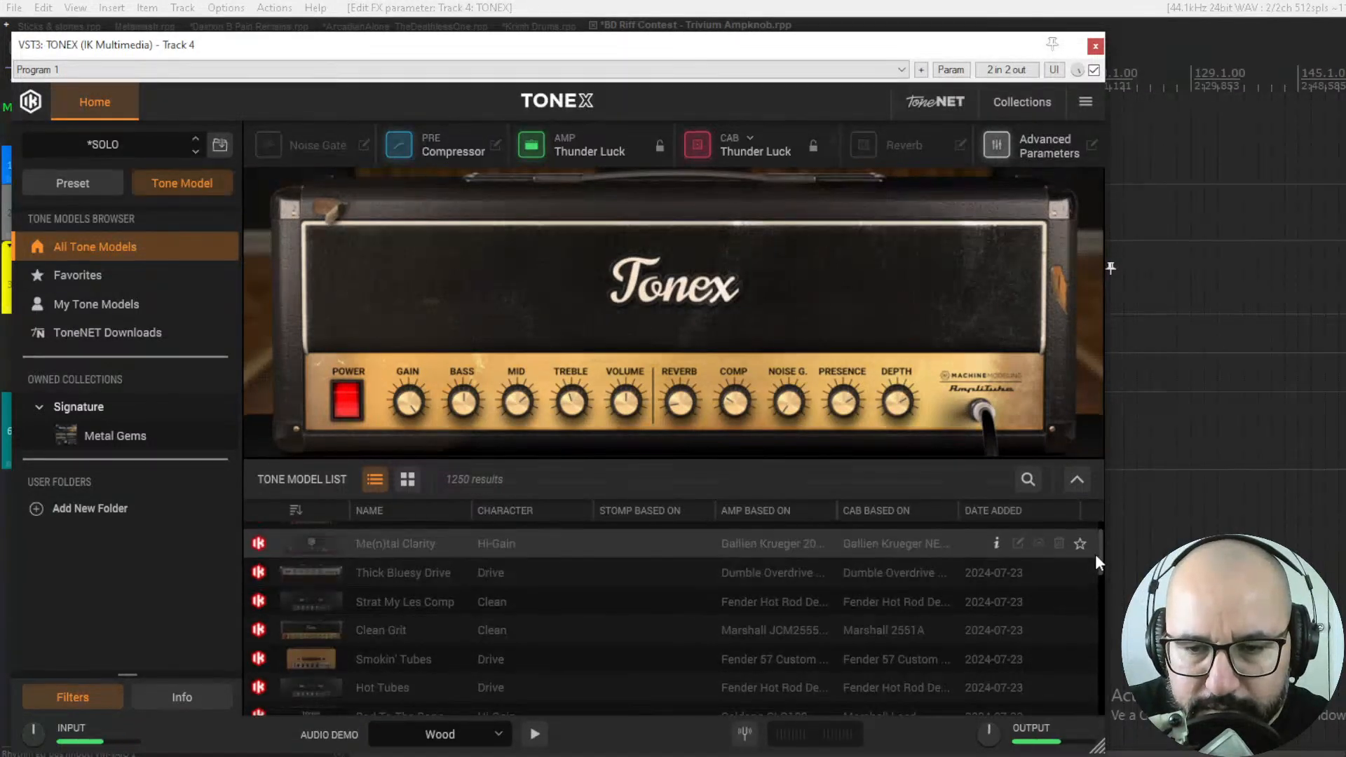
scroll(1100, 619, up, 5)
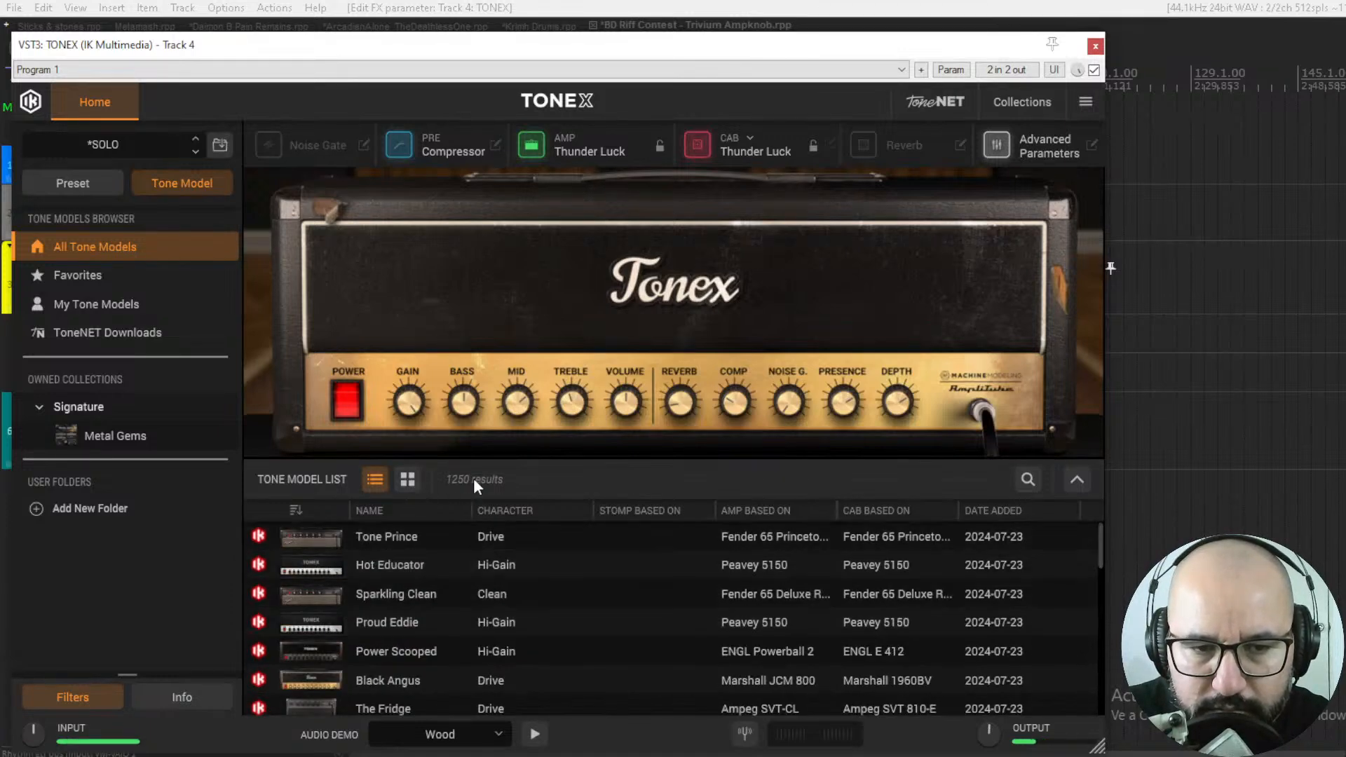
click(408, 479)
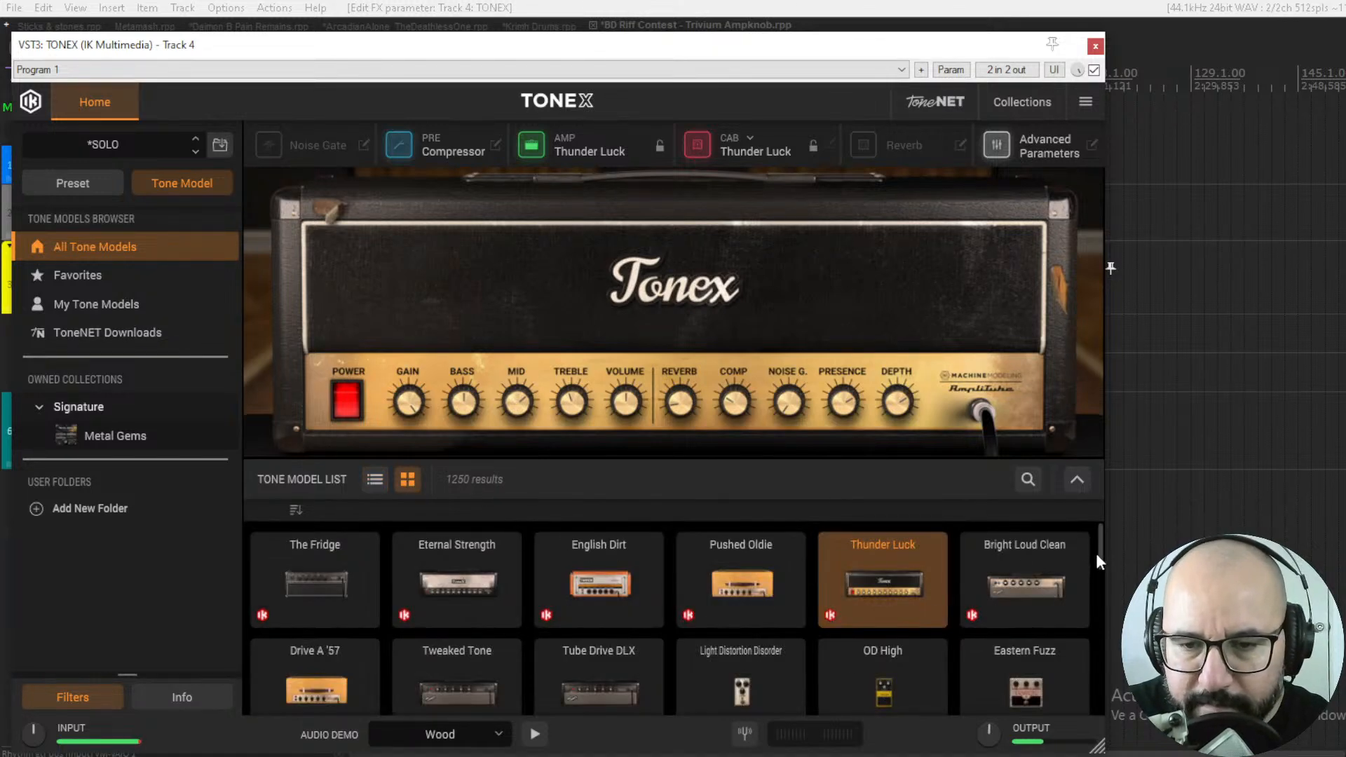
click(374, 480)
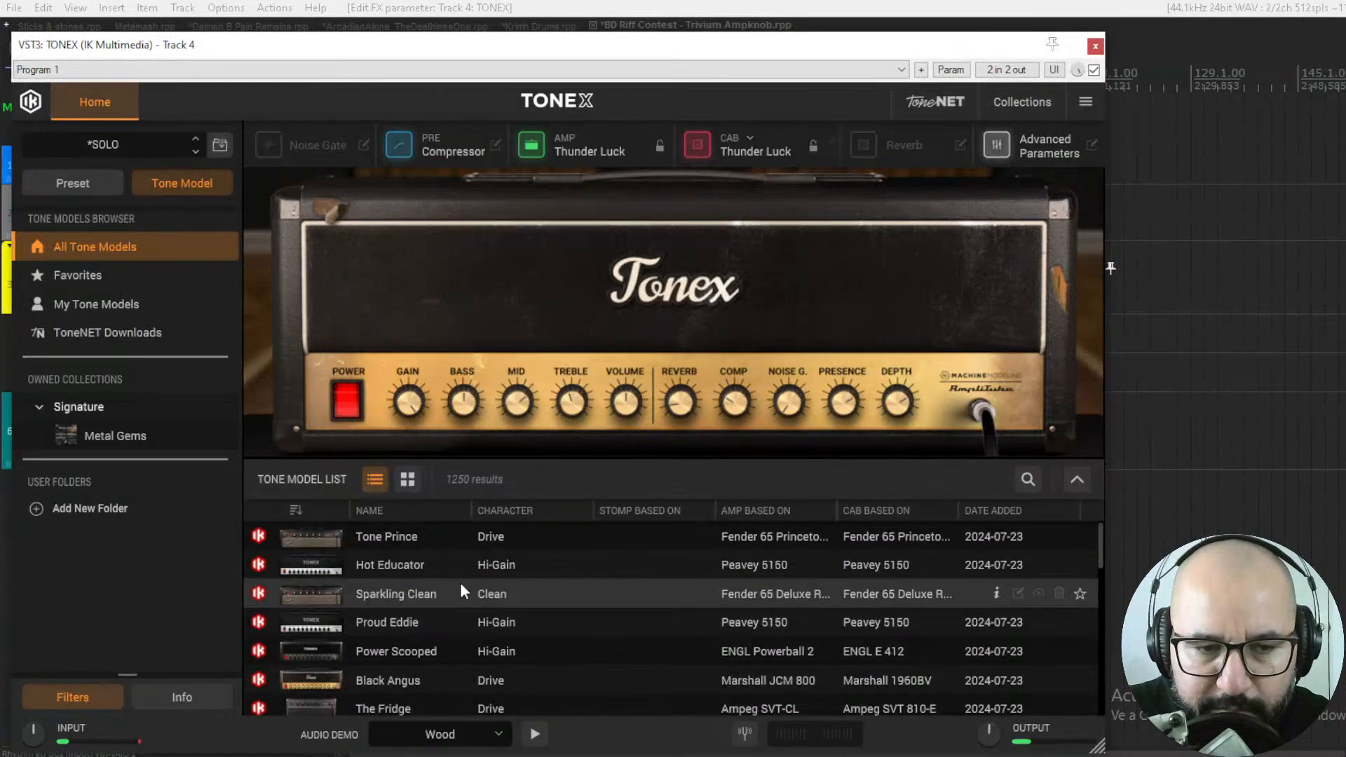
Load the Hot Educator tone model, adjust its amp gain, and close the plugin window.
click(439, 571)
drag(402, 395, 396, 475)
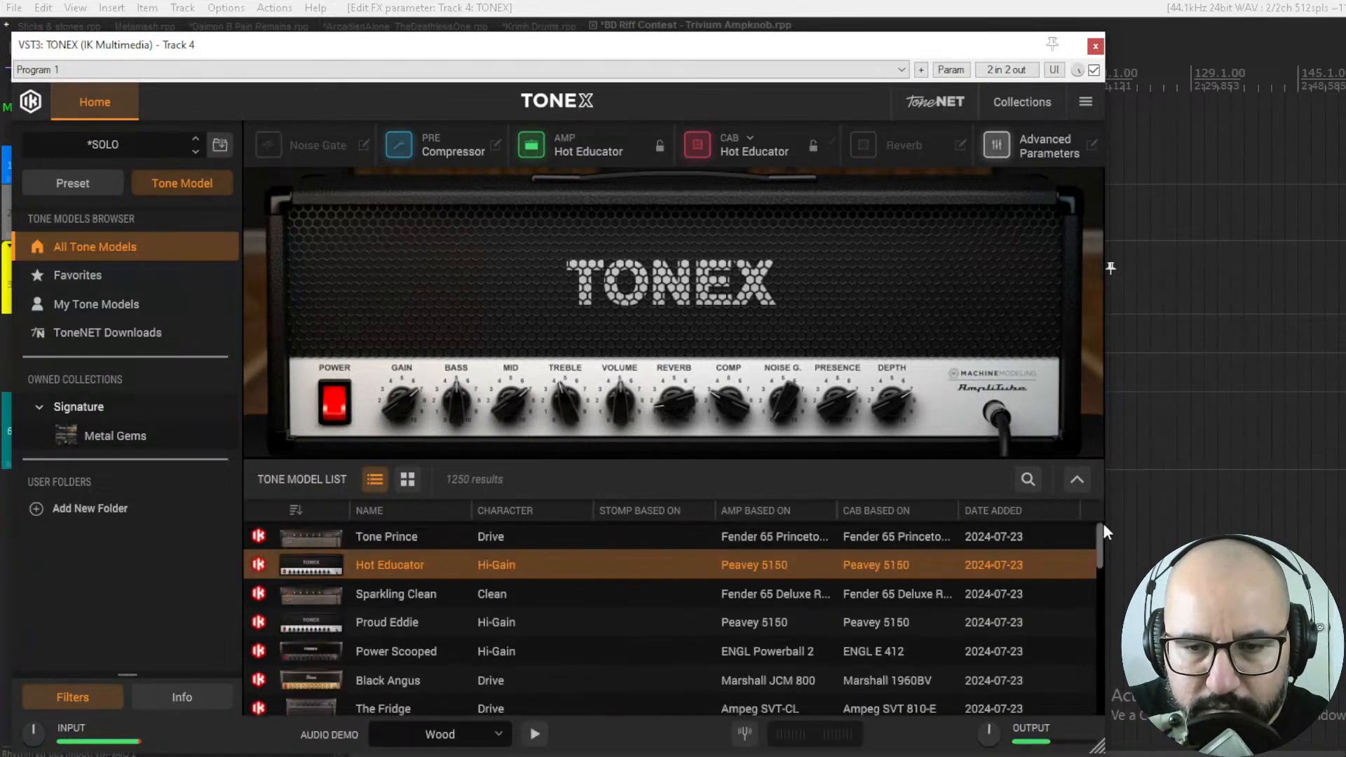
click(1094, 45)
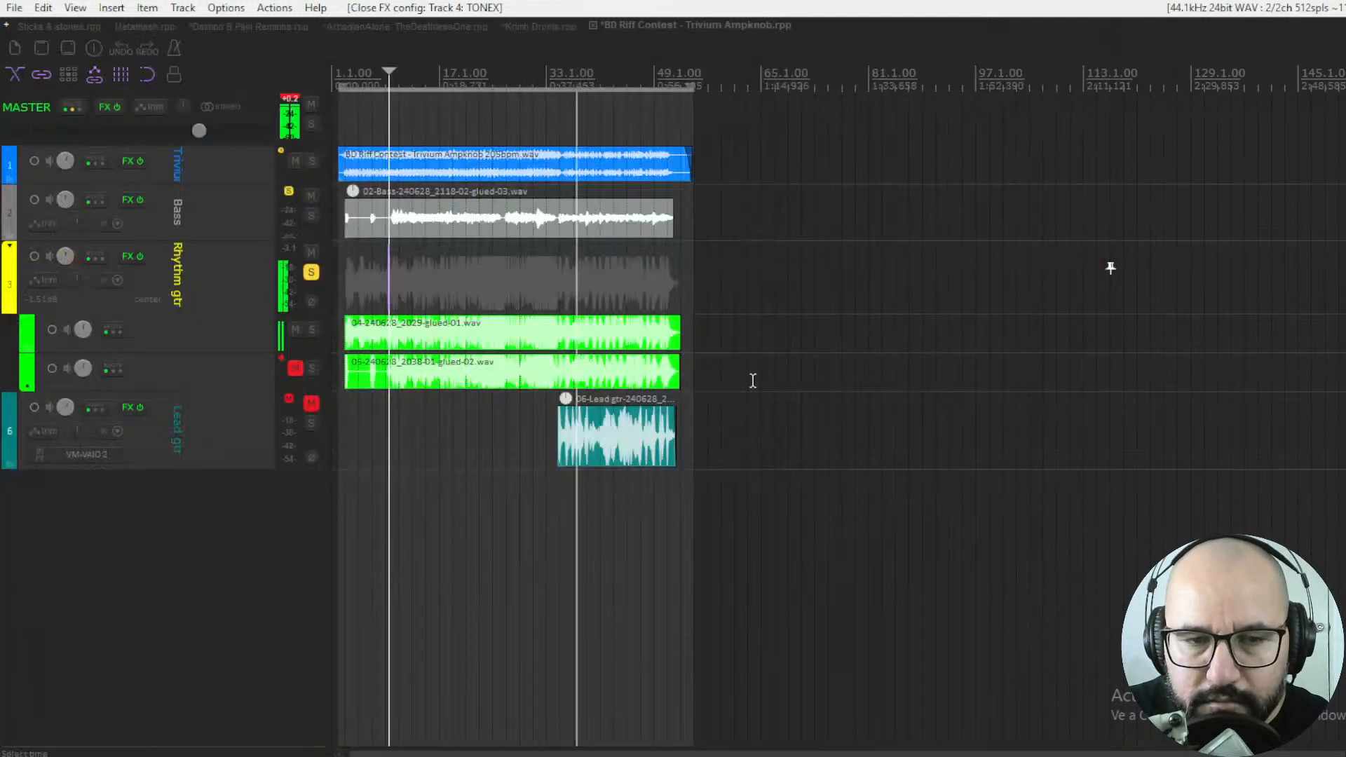
Copy TONEX from the first rhythm guitar track to the second in the mixer, and pan the first track left.
key(ctrl+m)
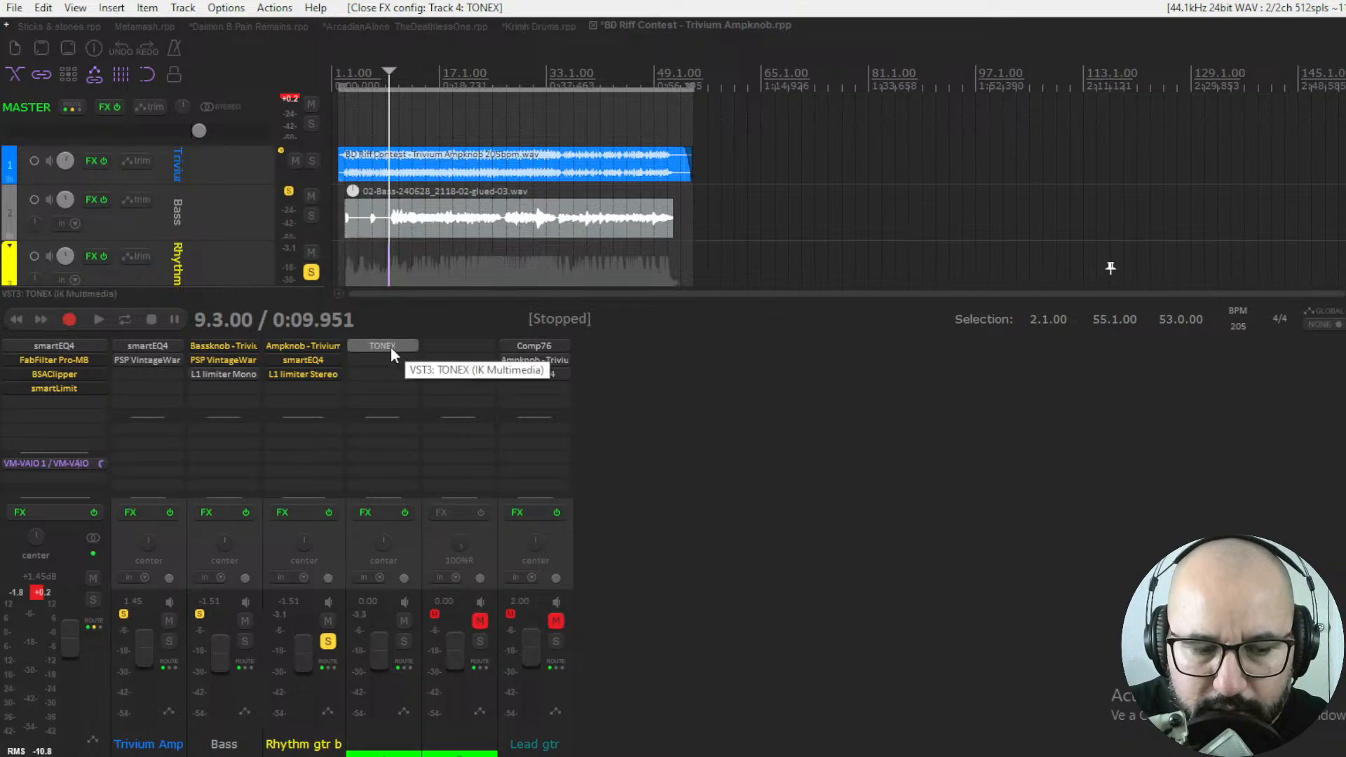
drag(390, 346, 462, 354)
drag(388, 549, 368, 537)
Unsolo the rhythm guitar bus, unmute the second rhythm guitar track, and play the full mix.
click(328, 641)
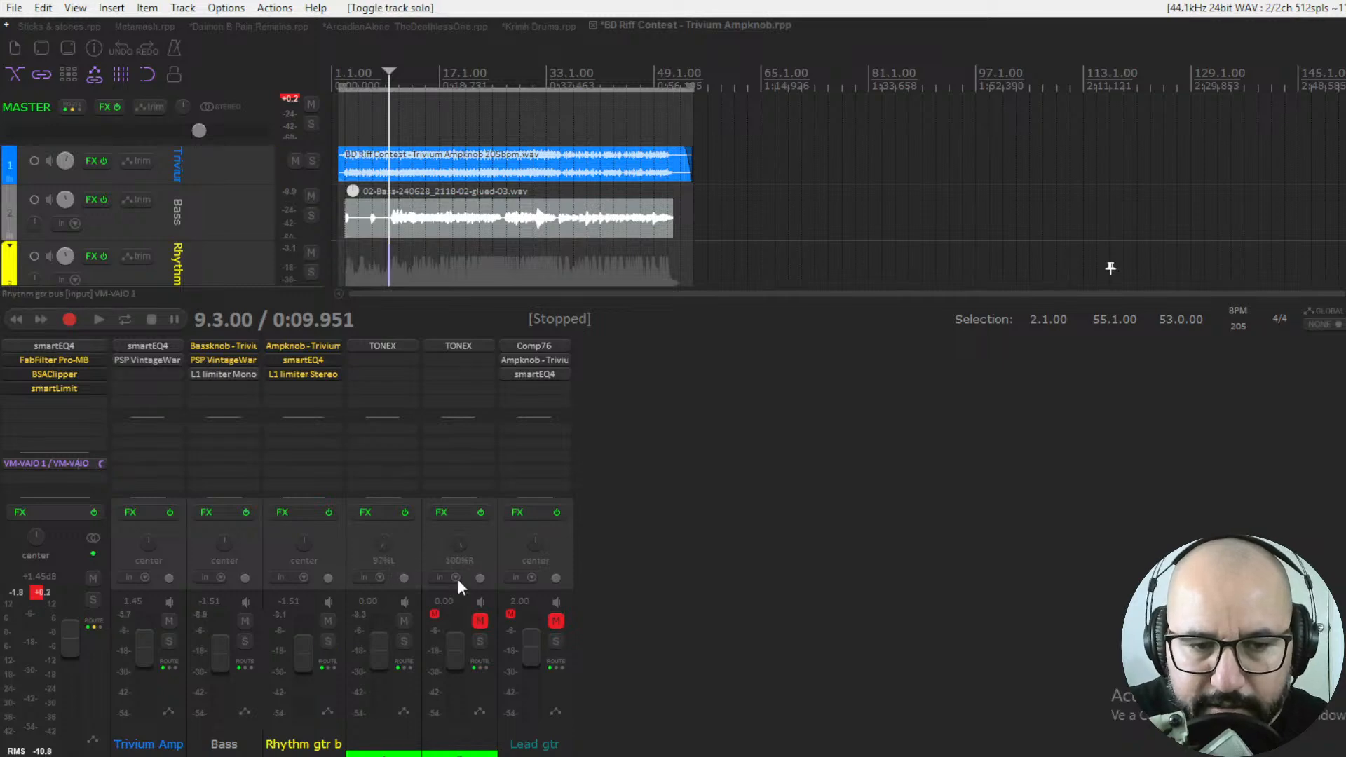
key(ctrl+m)
key(space)
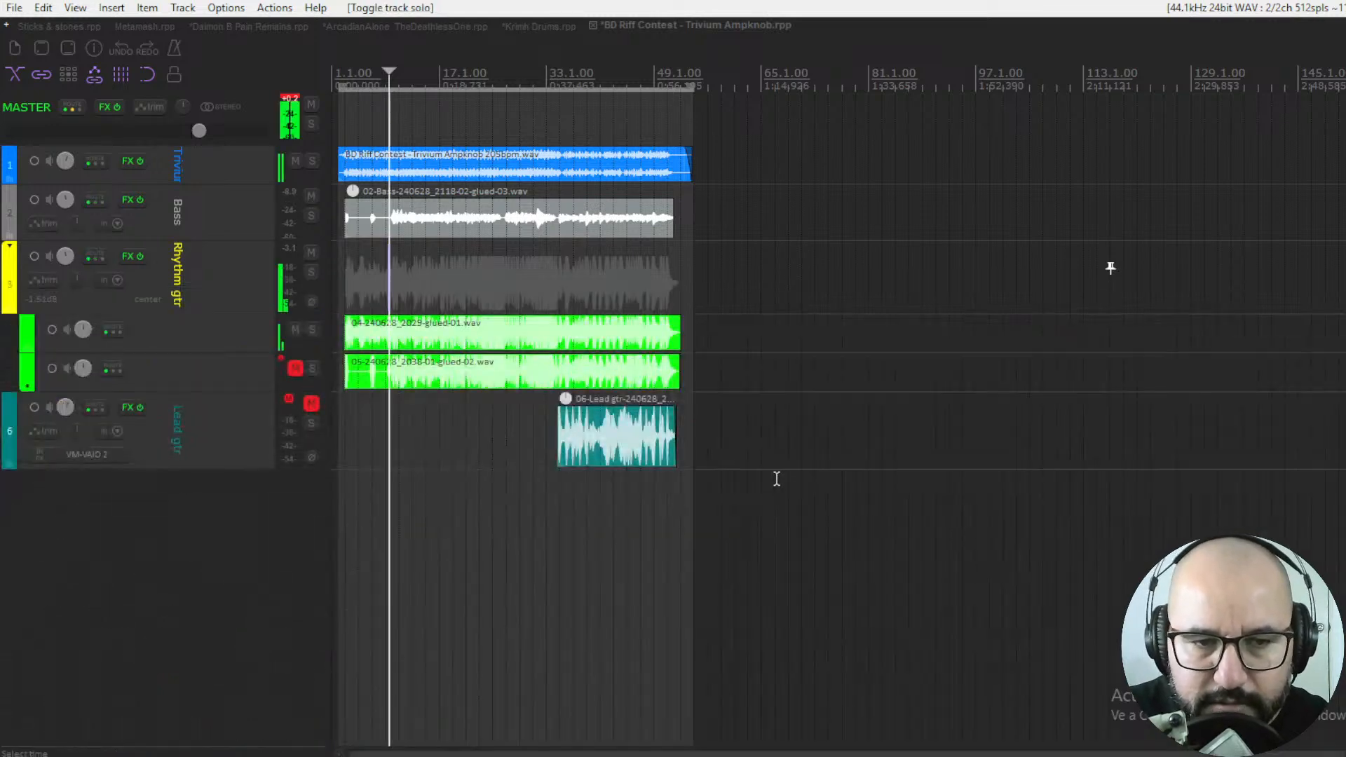
key(space)
click(295, 368)
key(space)
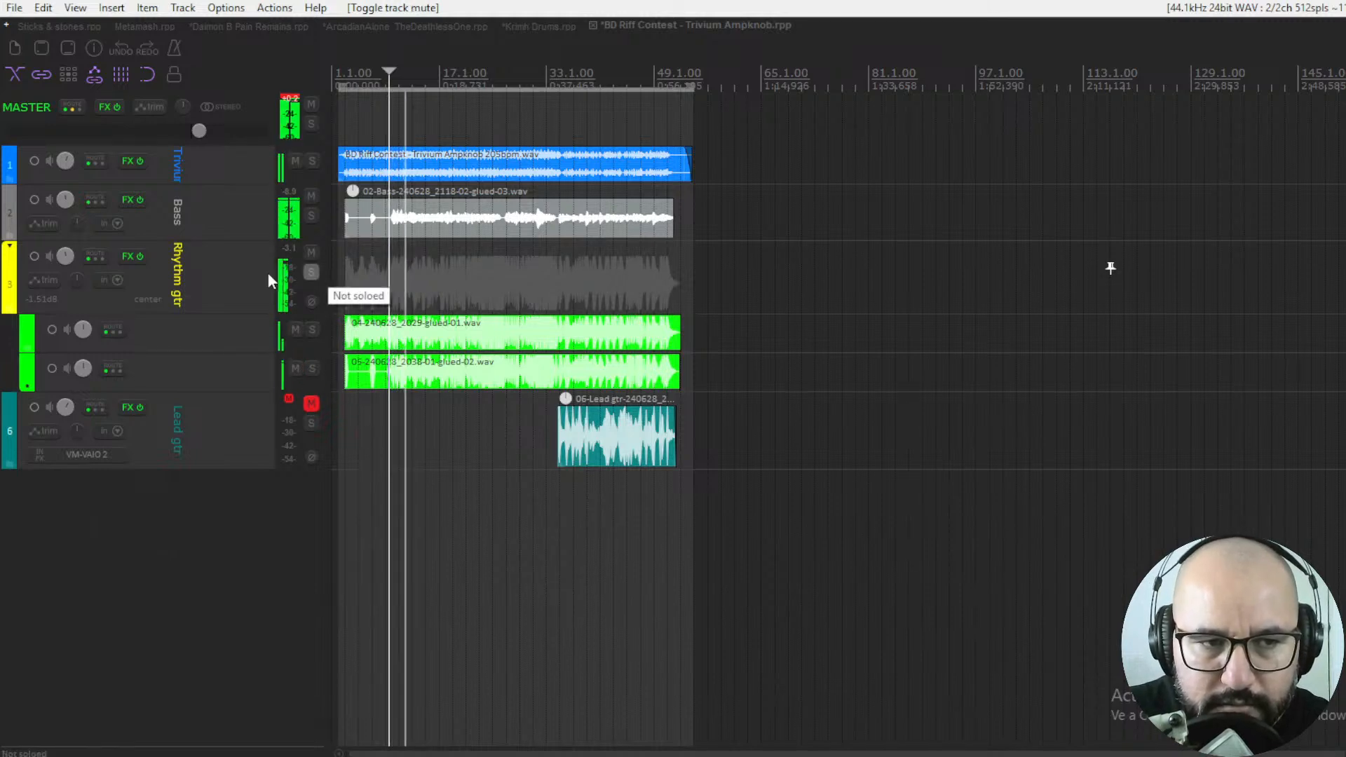
Raise the rhythm guitar bus volume to 0.88 dB during playback, soloing and unsoloing the bus to compare it with the mix.
scroll(63, 256, up, 3)
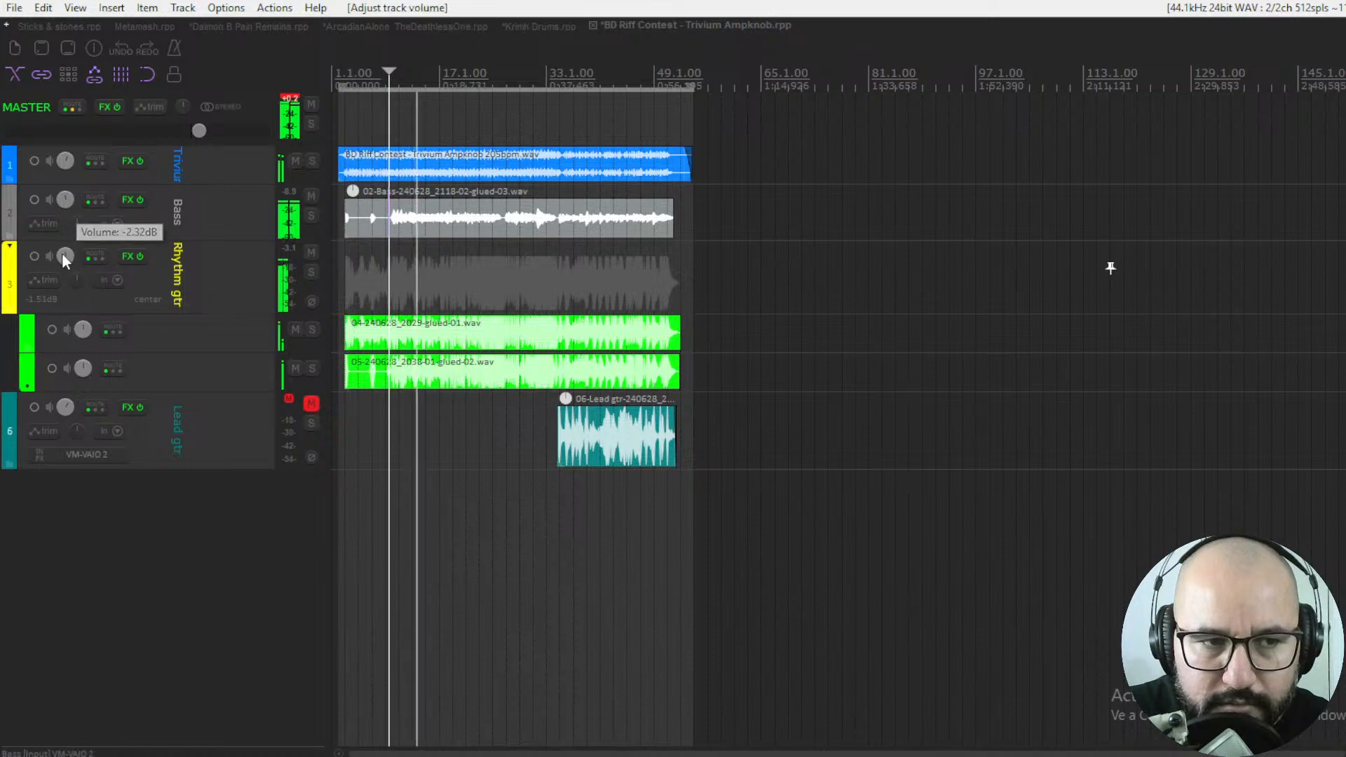
scroll(62, 253, up, 2)
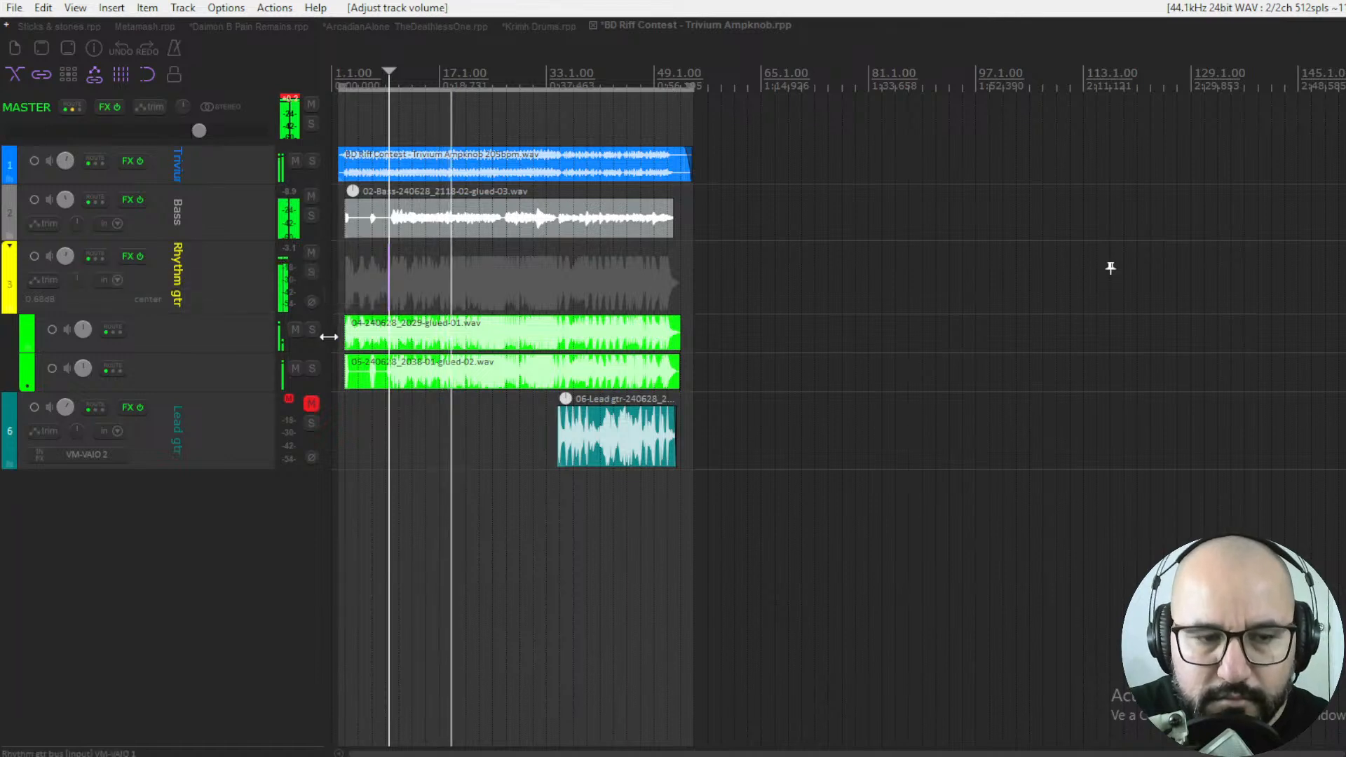
click(312, 272)
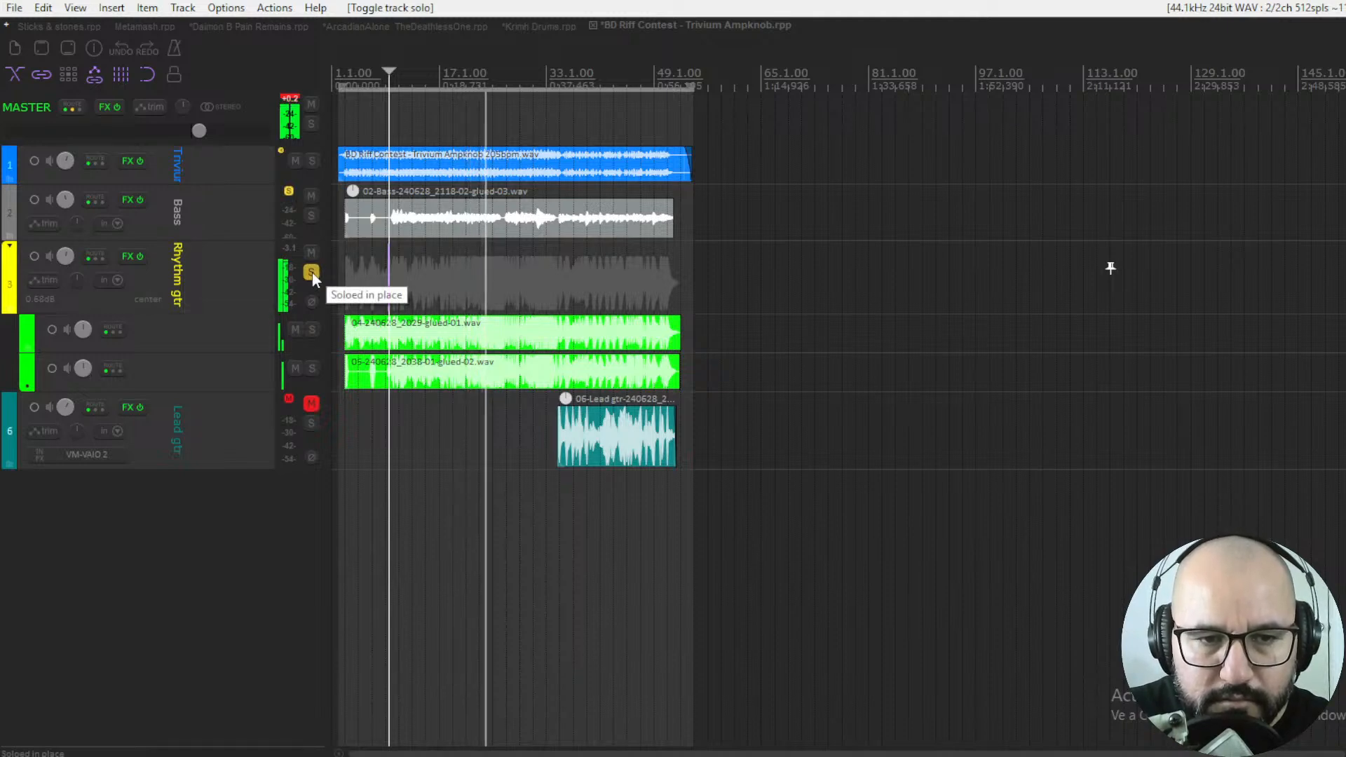
click(311, 271)
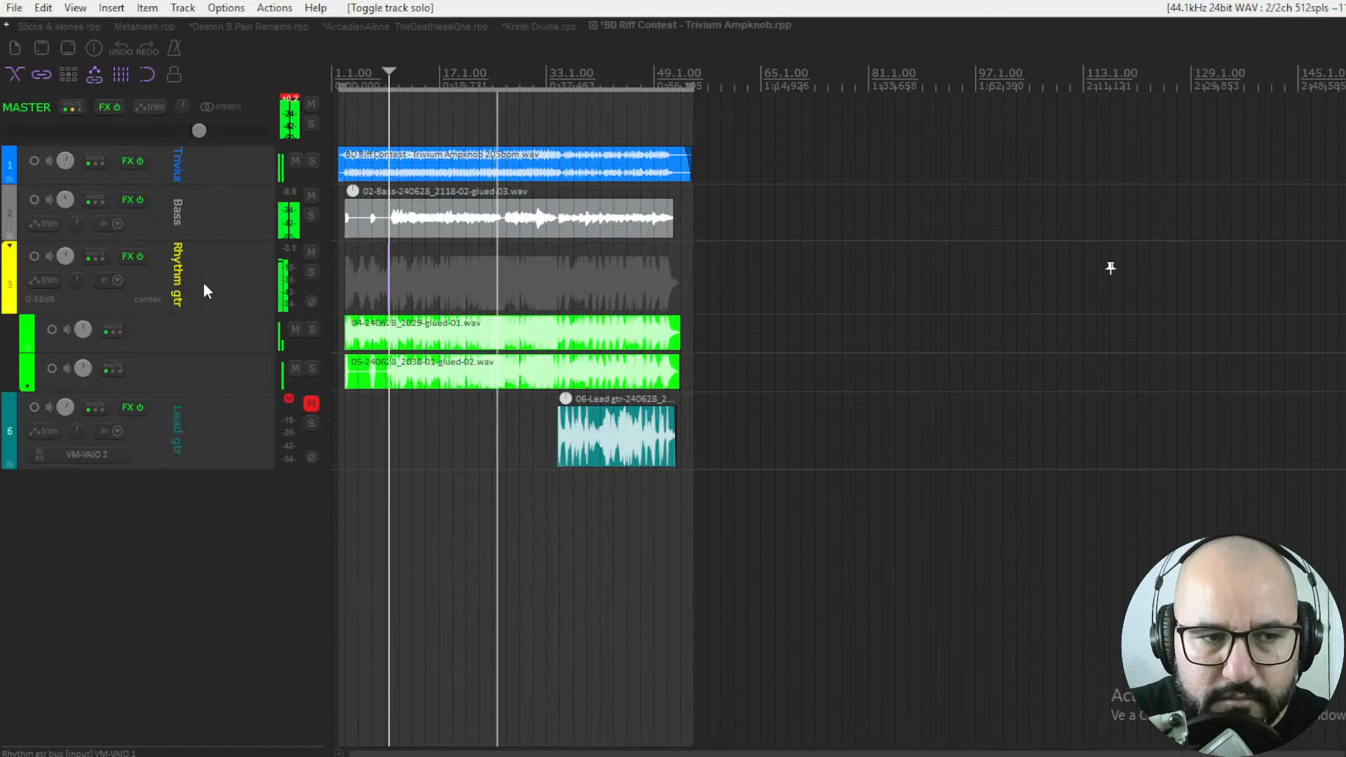
scroll(65, 163, up, 2)
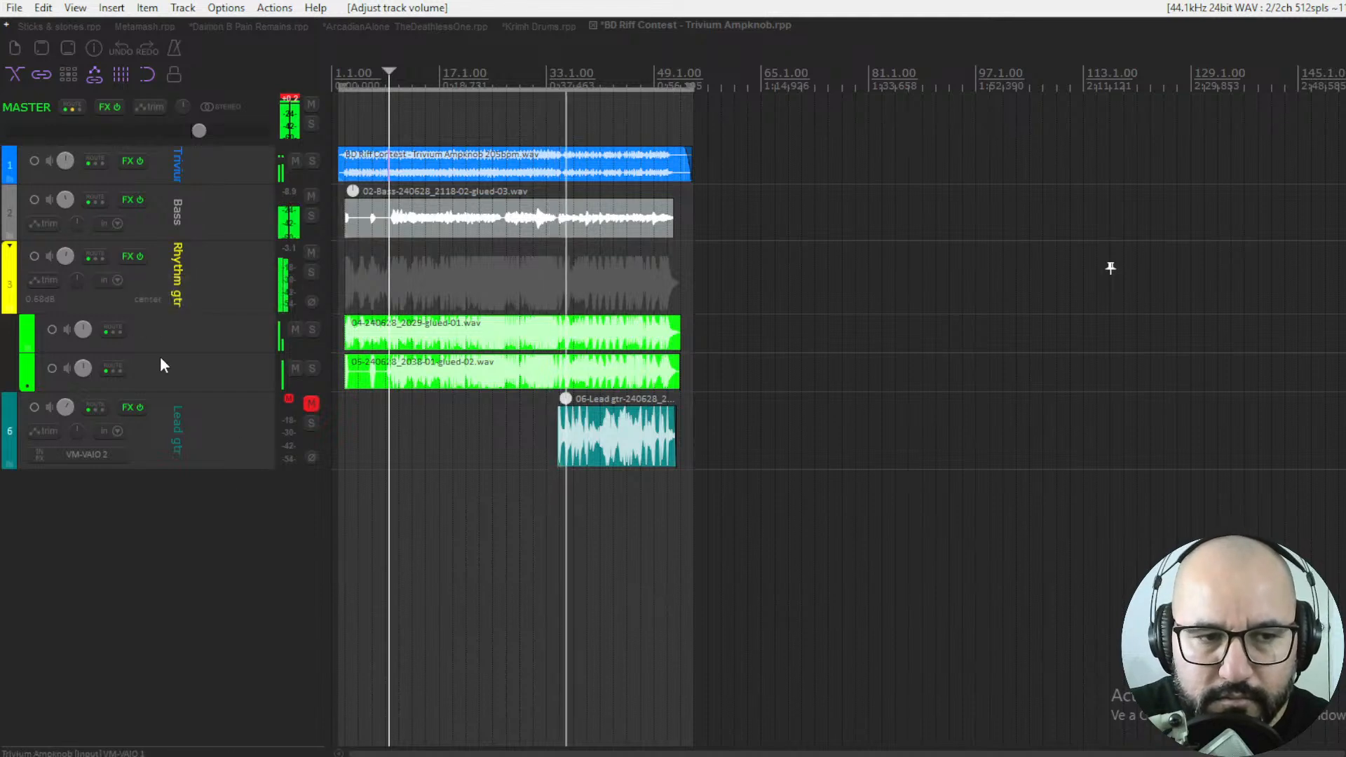
Open TONEX on the first rhythm guitar track from the mixer and reposition the plugin window.
key(ctrl+m)
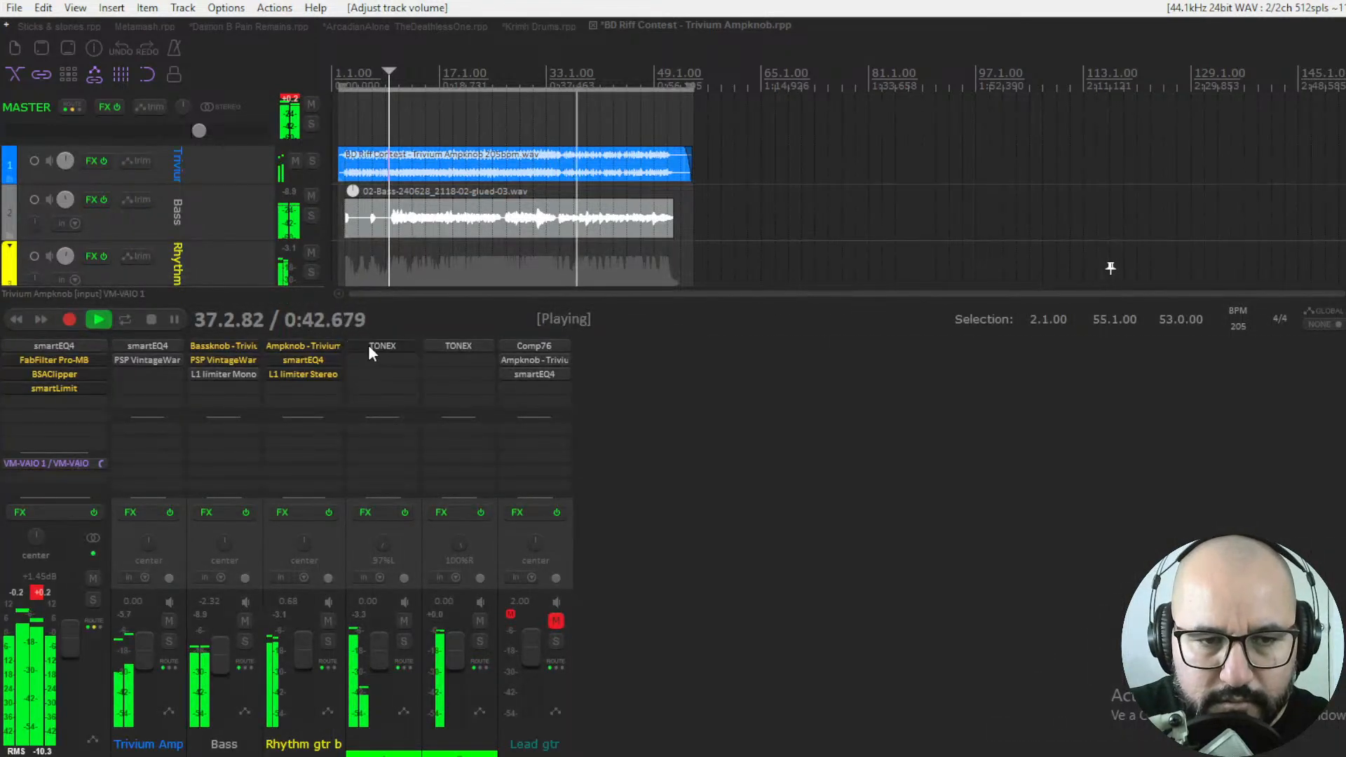
click(370, 347)
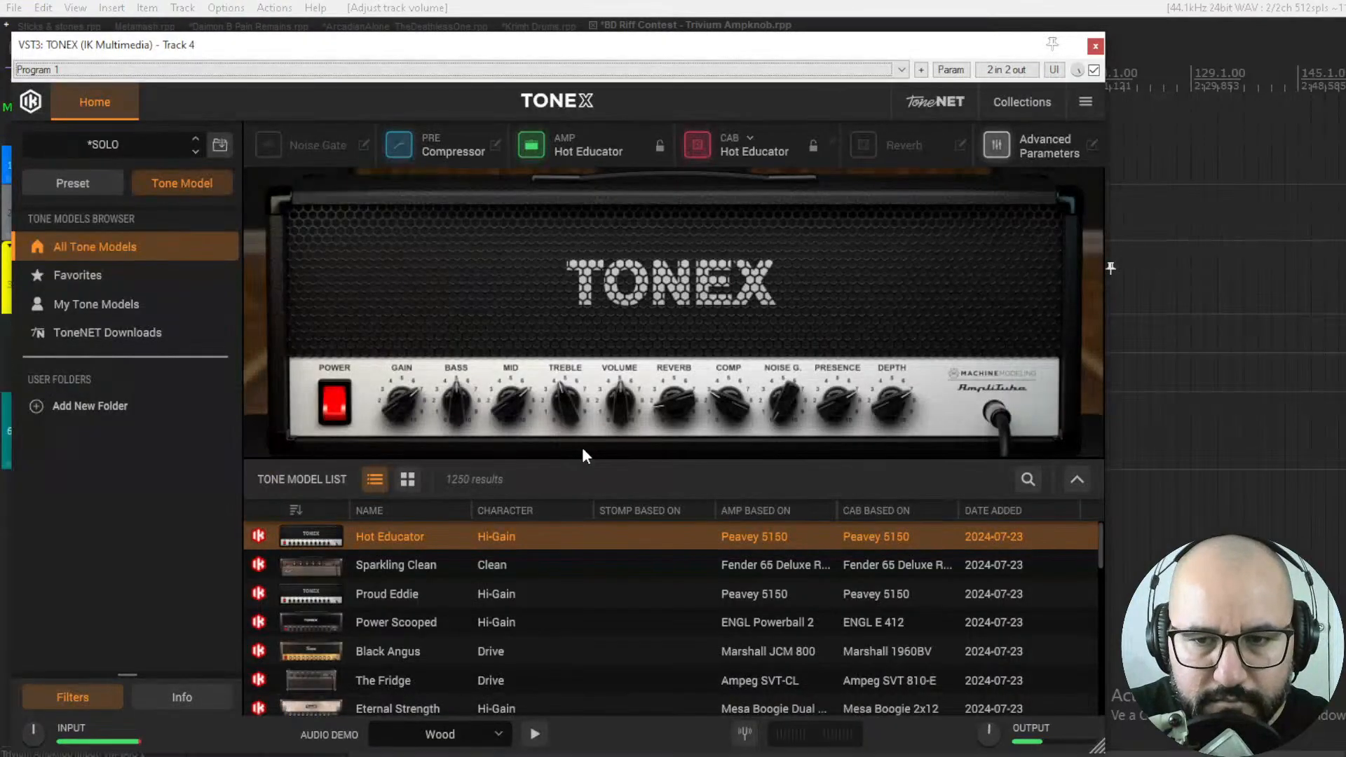
drag(606, 56, 685, 67)
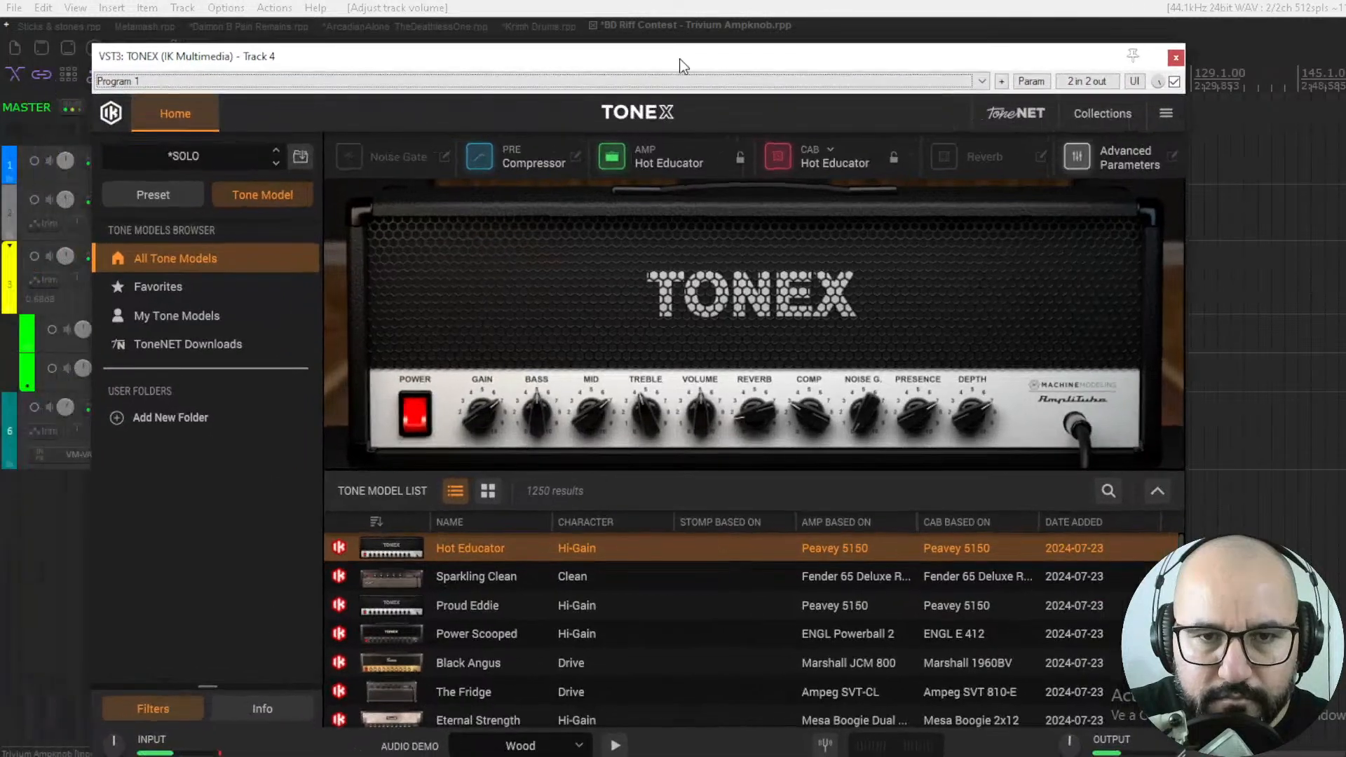